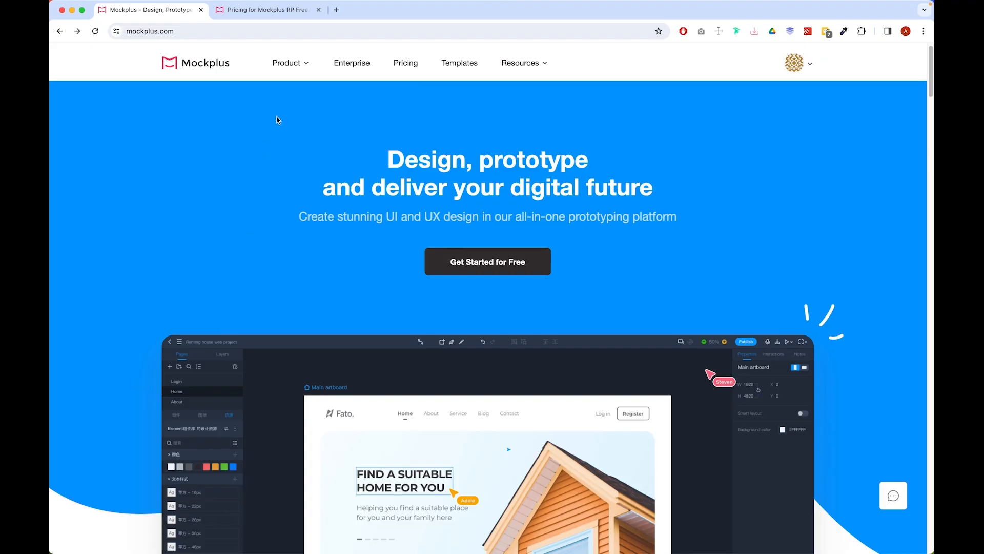
Step: Look through the Mockplus homepage, including its Interactions and Integration features and the comparison with Axure
{"action": "mouse_move", "coordinate": [287, 63]}
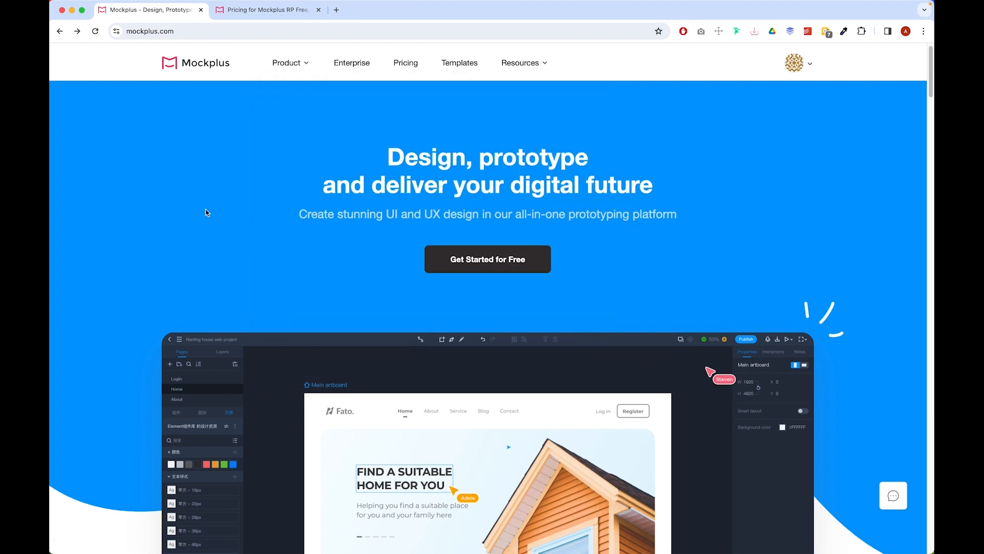
{"action": "scroll", "coordinate": [205, 209], "scroll_direction": "down", "scroll_amount": 2}
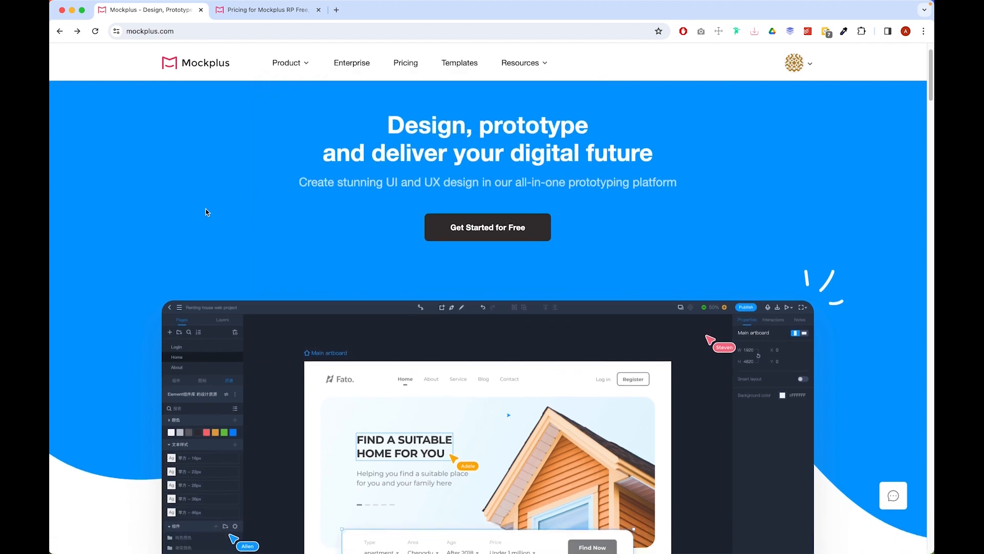
{"action": "scroll", "coordinate": [361, 236], "scroll_direction": "down", "scroll_amount": 5}
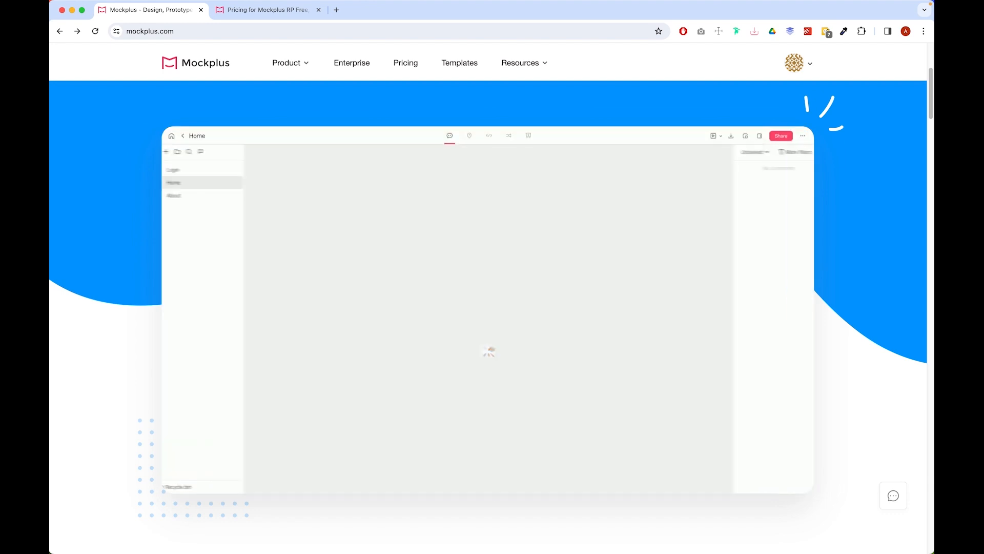
{"action": "scroll", "coordinate": [820, 336], "scroll_direction": "down", "scroll_amount": 10}
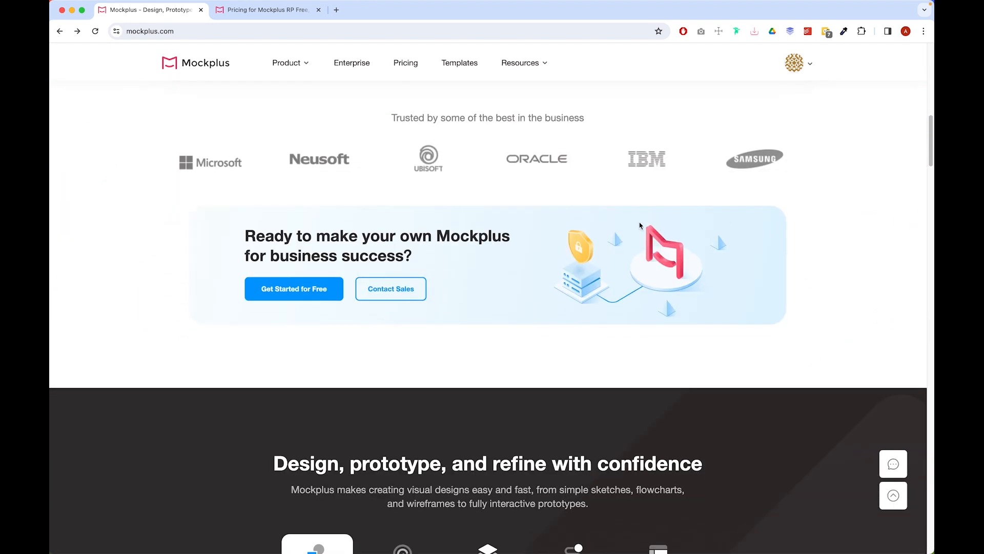
{"action": "scroll", "coordinate": [796, 223], "scroll_direction": "down", "scroll_amount": 4}
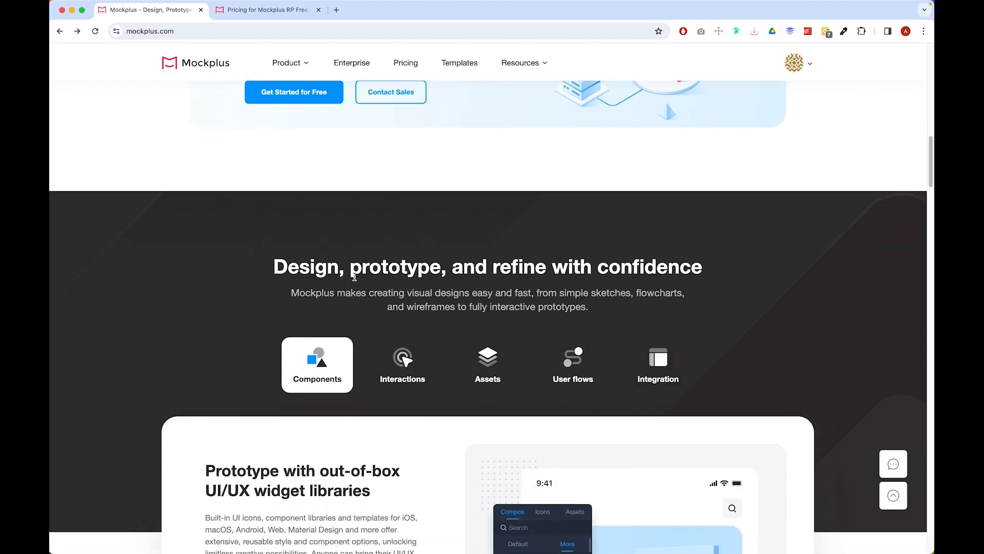
{"action": "scroll", "coordinate": [483, 293], "scroll_direction": "down", "scroll_amount": 3}
{"action": "mouse_move", "coordinate": [394, 241]}
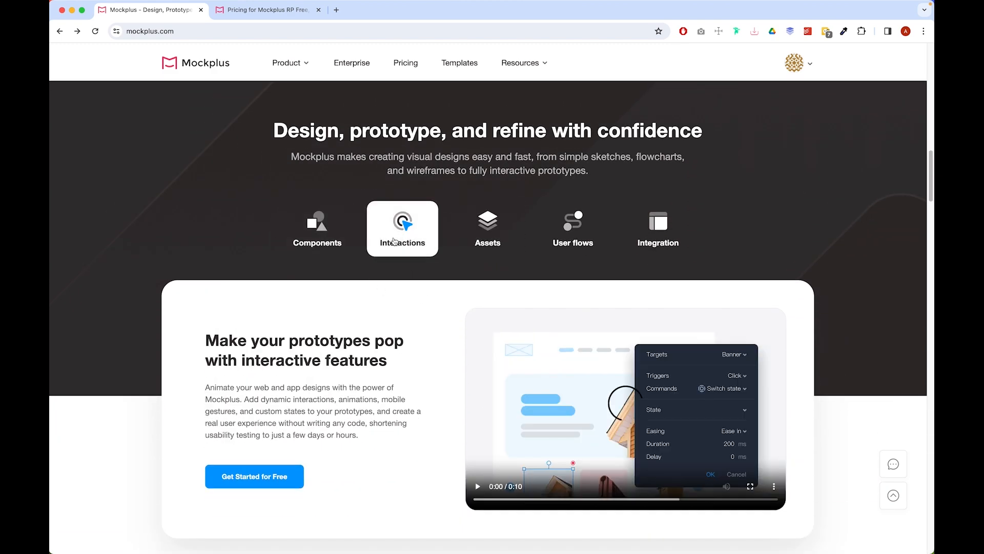
{"action": "mouse_move", "coordinate": [694, 228]}
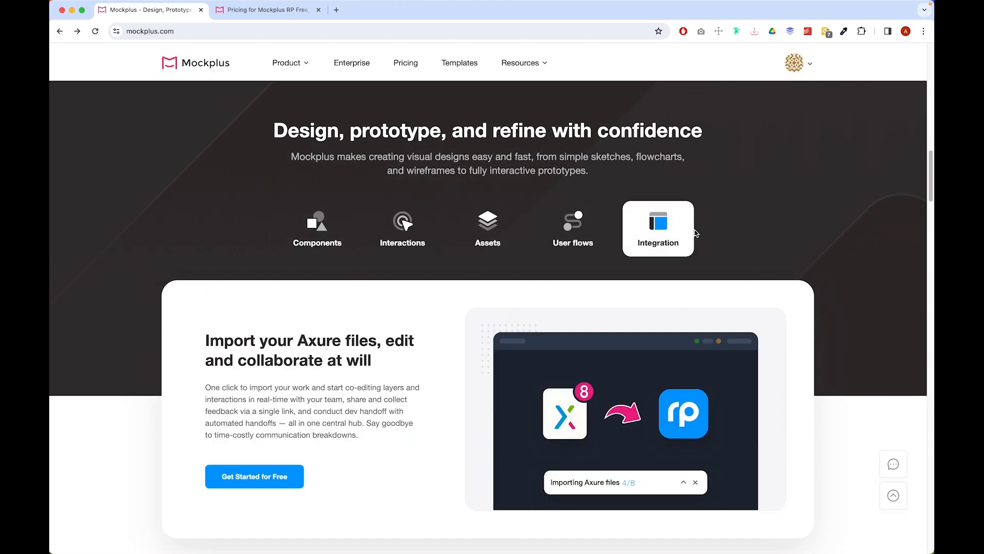
{"action": "scroll", "coordinate": [835, 305], "scroll_direction": "down", "scroll_amount": 10}
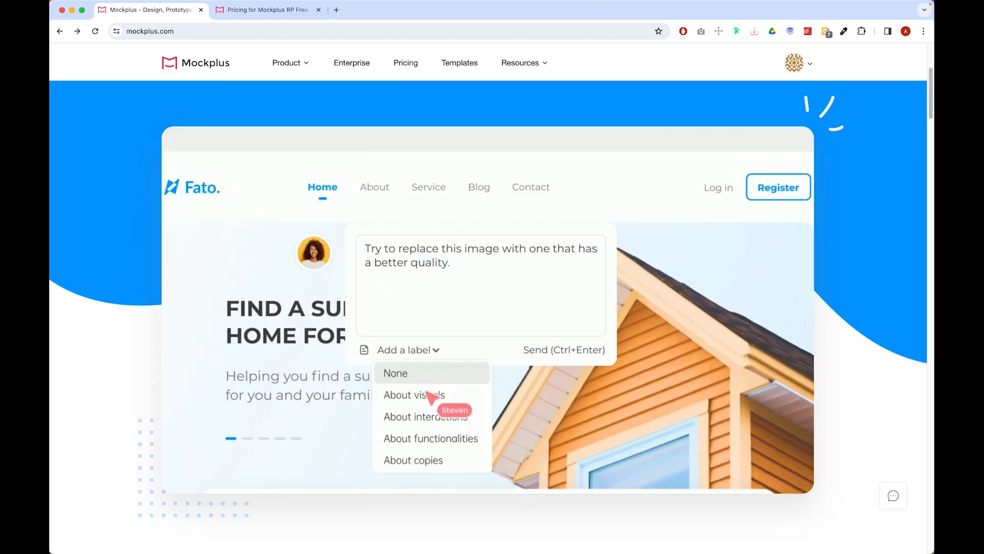
{"action": "scroll", "coordinate": [836, 307], "scroll_direction": "down", "scroll_amount": 7}
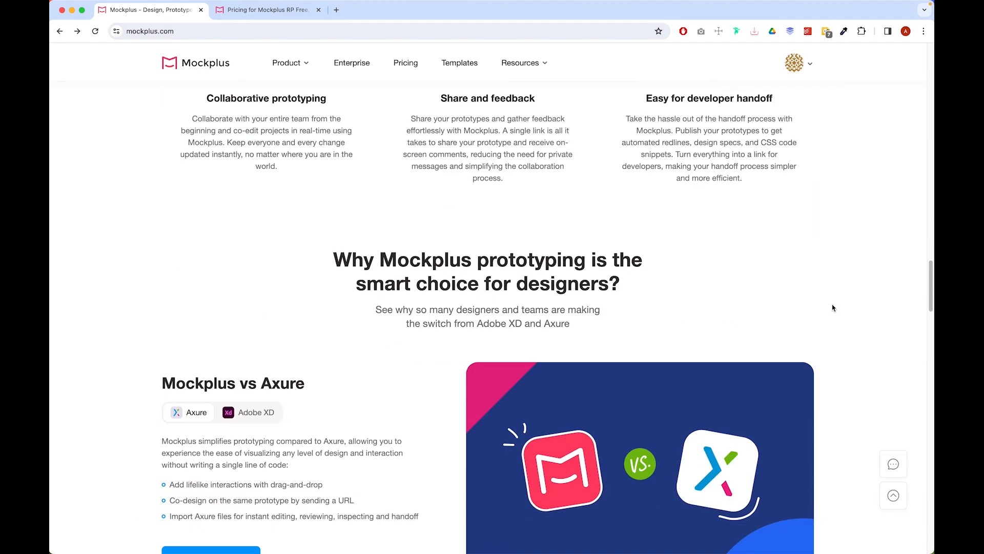
Step: Review the Mockplus RP pricing page, covering the Free, Ultimate and Enterprise team plans and the feature comparison
{"action": "left_click", "coordinate": [290, 10]}
{"action": "scroll", "coordinate": [440, 303], "scroll_direction": "down", "scroll_amount": 5}
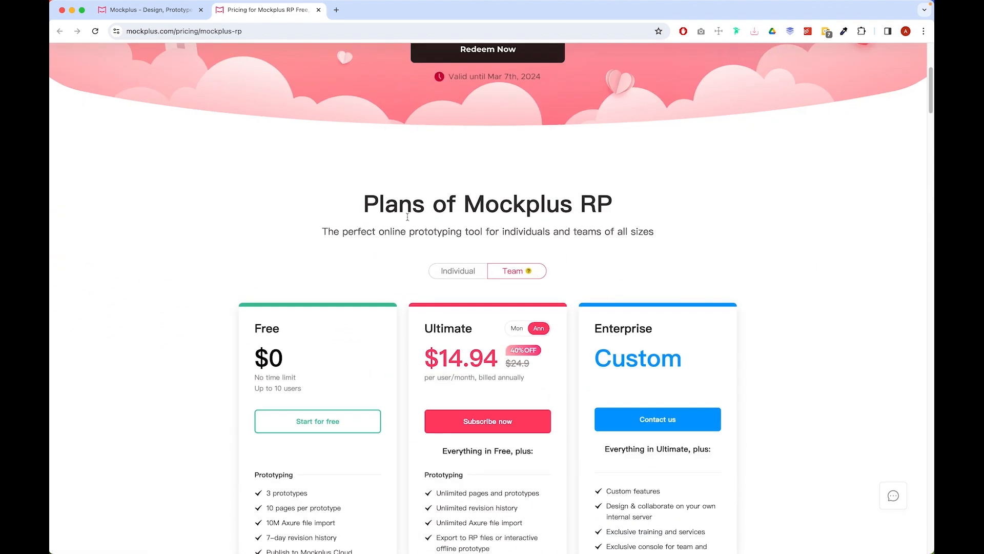
{"action": "scroll", "coordinate": [749, 274], "scroll_direction": "down", "scroll_amount": 4}
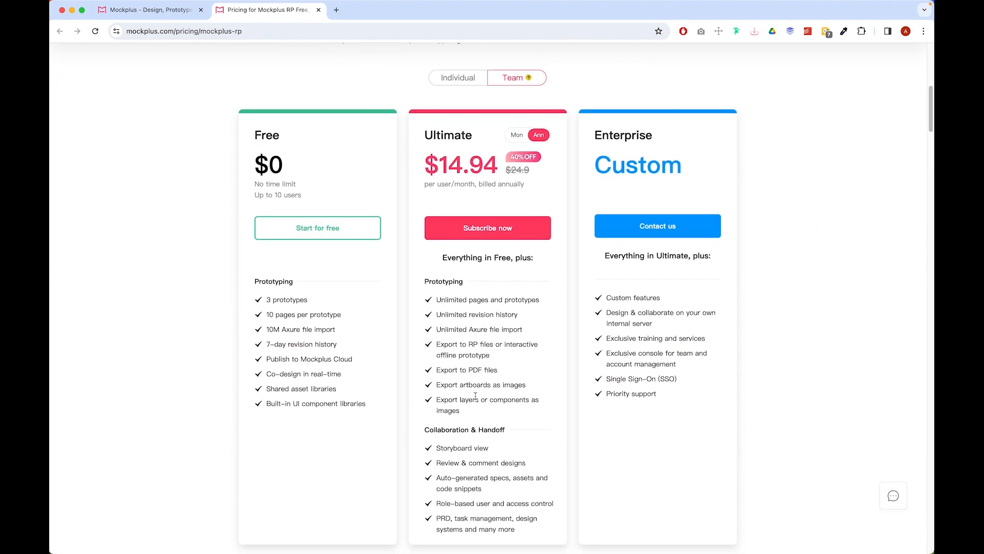
{"action": "scroll", "coordinate": [783, 319], "scroll_direction": "down", "scroll_amount": 10}
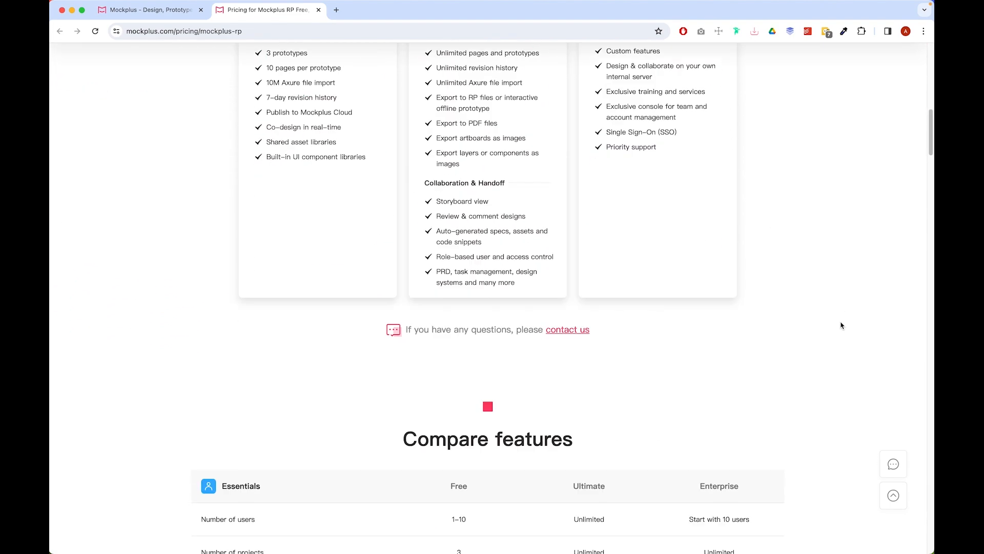
{"action": "scroll", "coordinate": [612, 349], "scroll_direction": "up", "scroll_amount": 19}
{"action": "mouse_move", "coordinate": [555, 66]}
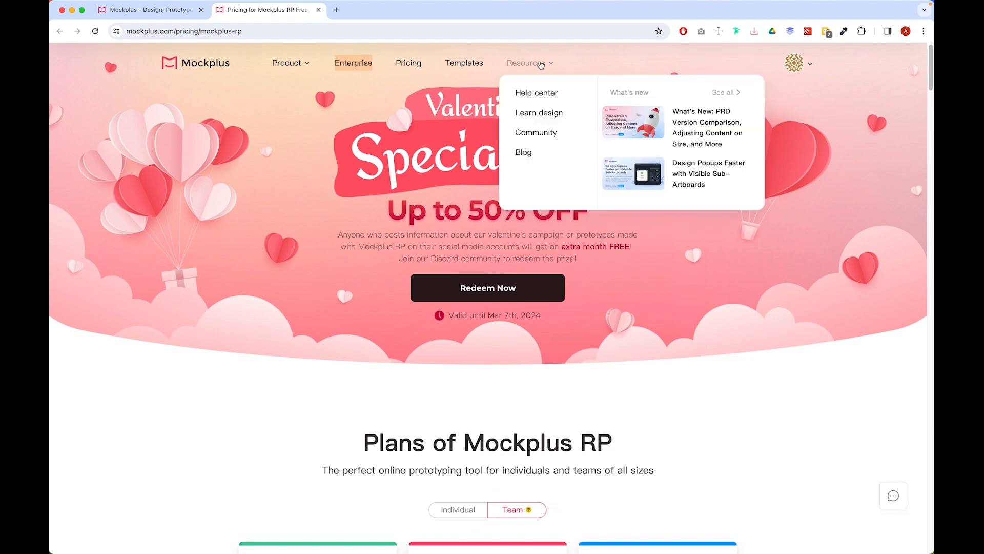
Step: Browse the Mockplus template gallery to examine the available UI kits and app designs
{"action": "left_click", "coordinate": [464, 63]}
{"action": "scroll", "coordinate": [562, 262], "scroll_direction": "down", "scroll_amount": 4}
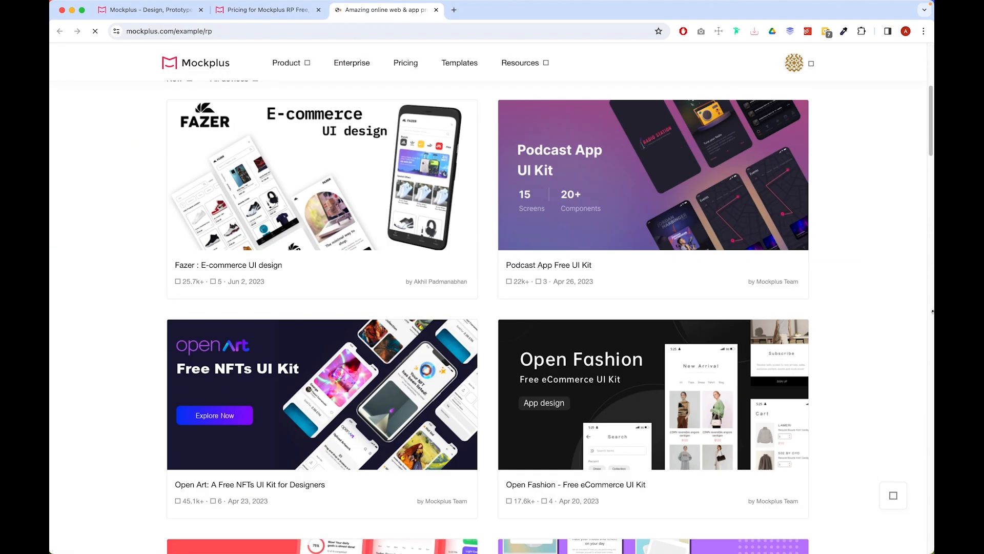
{"action": "scroll", "coordinate": [251, 293], "scroll_direction": "down", "scroll_amount": 8}
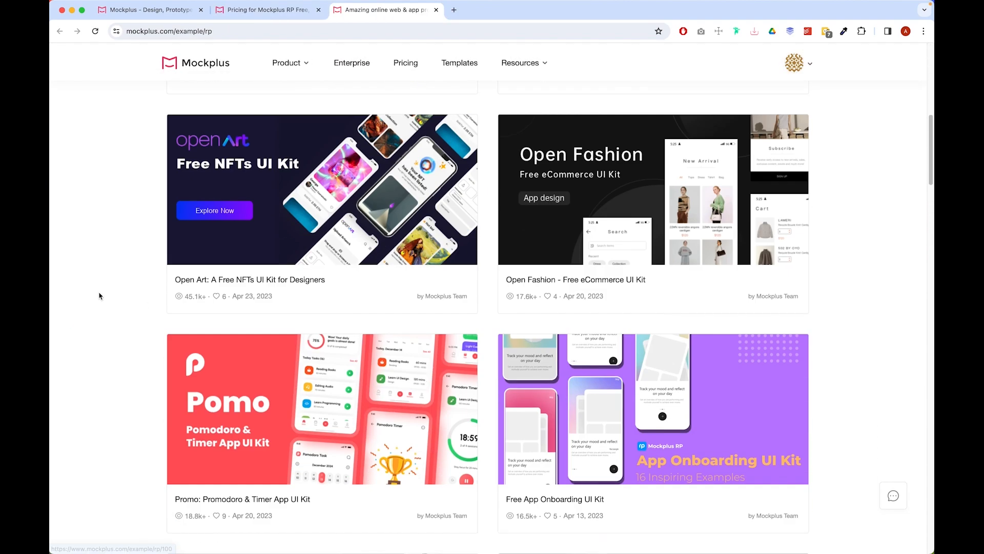
{"action": "scroll", "coordinate": [251, 294], "scroll_direction": "down", "scroll_amount": 4}
{"action": "scroll", "coordinate": [563, 367], "scroll_direction": "up", "scroll_amount": 15}
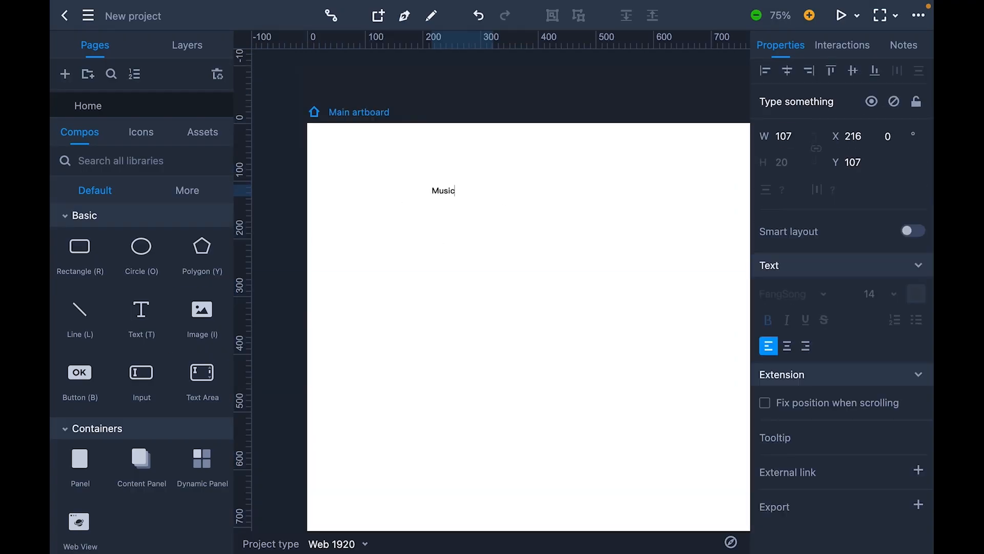
Step: Complete the text as MusicApp, set its font size to 18 and place it in the artboard's upper-left corner
{"action": "type", "text": "App"}
{"action": "key", "text": "Escape"}
{"action": "left_click", "coordinate": [768, 291]}
{"action": "left_click", "coordinate": [831, 179]}
{"action": "left_click", "coordinate": [882, 294]}
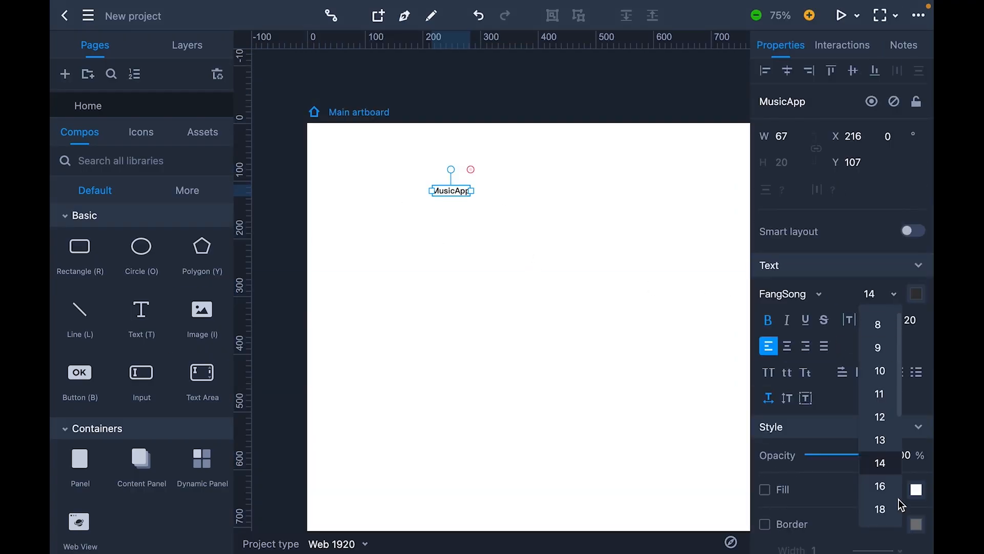
{"action": "left_click", "coordinate": [882, 510]}
{"action": "left_click_drag", "start_coordinate": [467, 195], "coordinate": [387, 166]}
{"action": "left_click", "coordinate": [385, 221]}
Step: Place the round mountain icon just before the MusicApp title and group the two at about X 43, Y 55
{"action": "left_click", "coordinate": [142, 129]}
{"action": "left_click", "coordinate": [125, 159]}
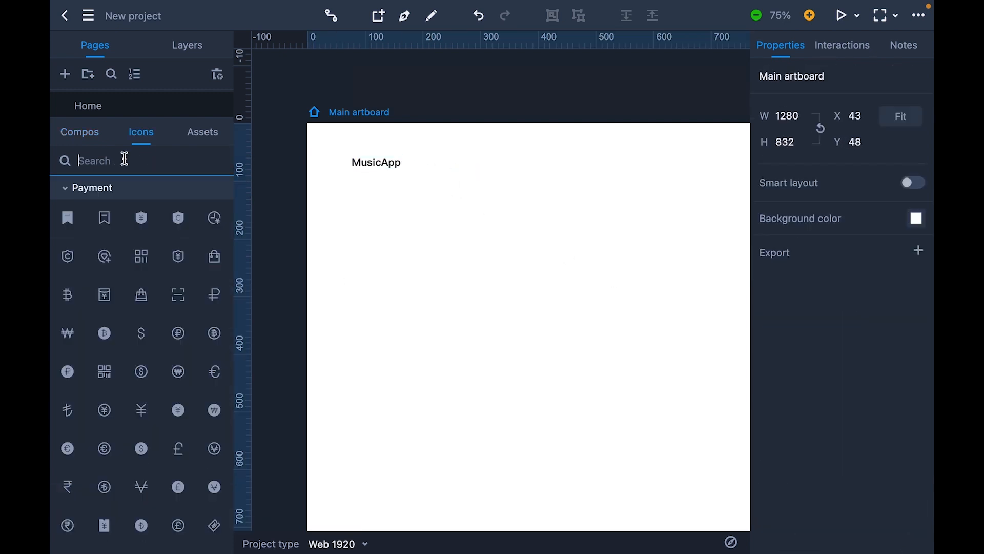
{"action": "type", "text": "moun"}
{"action": "left_click_drag", "start_coordinate": [141, 407], "coordinate": [343, 167]}
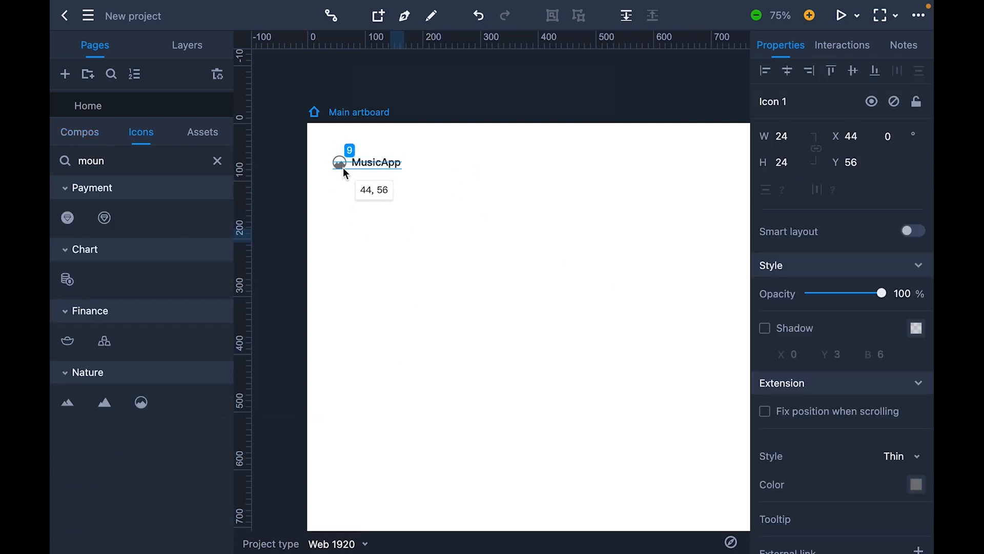
{"action": "left_click_drag", "start_coordinate": [521, 218], "coordinate": [336, 154]}
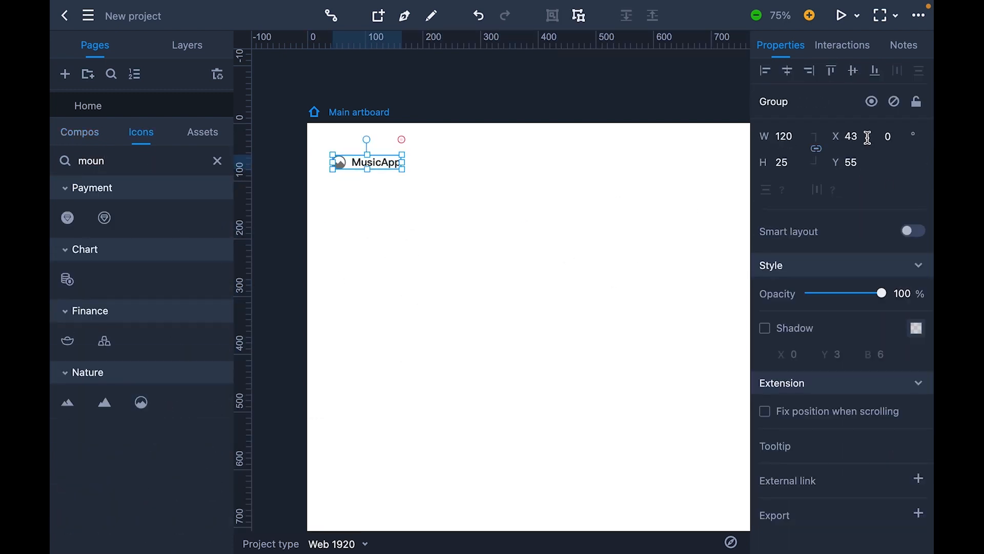
{"action": "left_click", "coordinate": [513, 231]}
Step: Add a Vertical Tab component below the MusicApp logo, leaving room for a heading above it
{"action": "scroll", "coordinate": [513, 231], "scroll_direction": "right", "scroll_amount": 1}
{"action": "left_click", "coordinate": [80, 132]}
{"action": "left_click", "coordinate": [123, 160]}
{"action": "type", "text": "tab"}
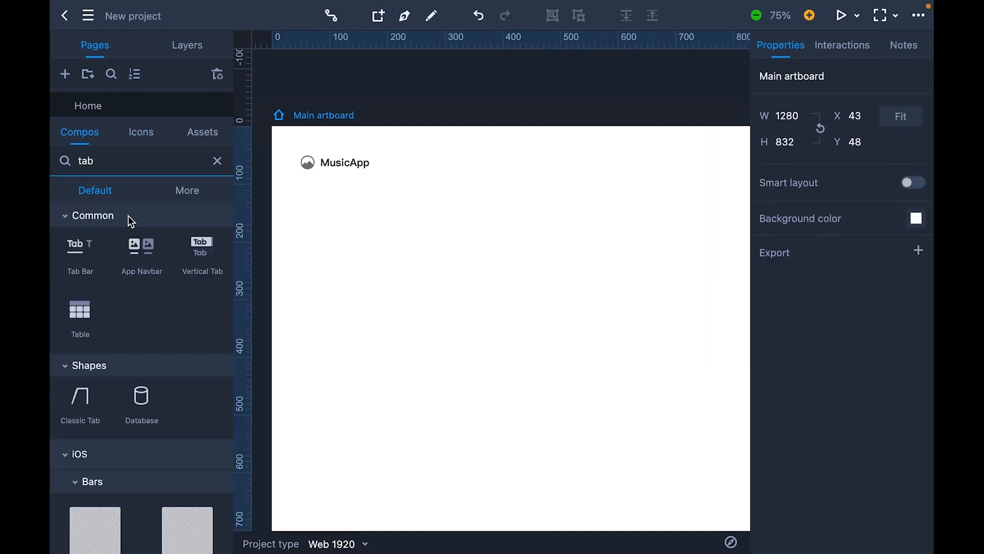
{"action": "left_click_drag", "start_coordinate": [203, 251], "coordinate": [333, 275]}
{"action": "left_click", "coordinate": [542, 255]}
Step: Replace the placeholder text above the vertical tab with the heading Library
{"action": "double_click", "coordinate": [333, 209]}
{"action": "type", "text": "Libar"}
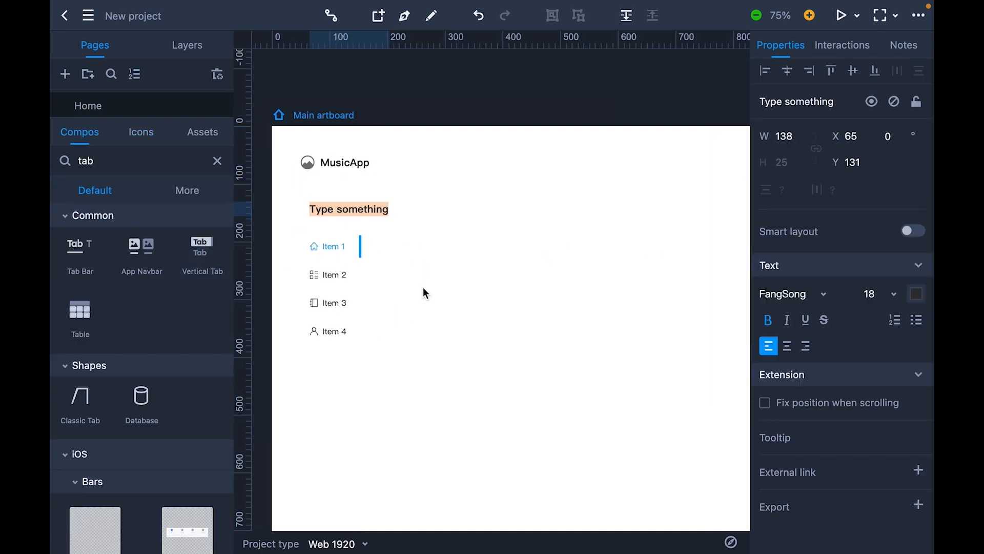
{"action": "key", "text": "BackSpace"}
{"action": "key", "text": "BackSpace"}
{"action": "type", "text": "rary"}
{"action": "left_click", "coordinate": [437, 287]}
Step: Align the vertical tab under the Library heading at X 50, Y 166, with items named Trends, Artists, Albums and Songs
{"action": "left_click", "coordinate": [322, 279]}
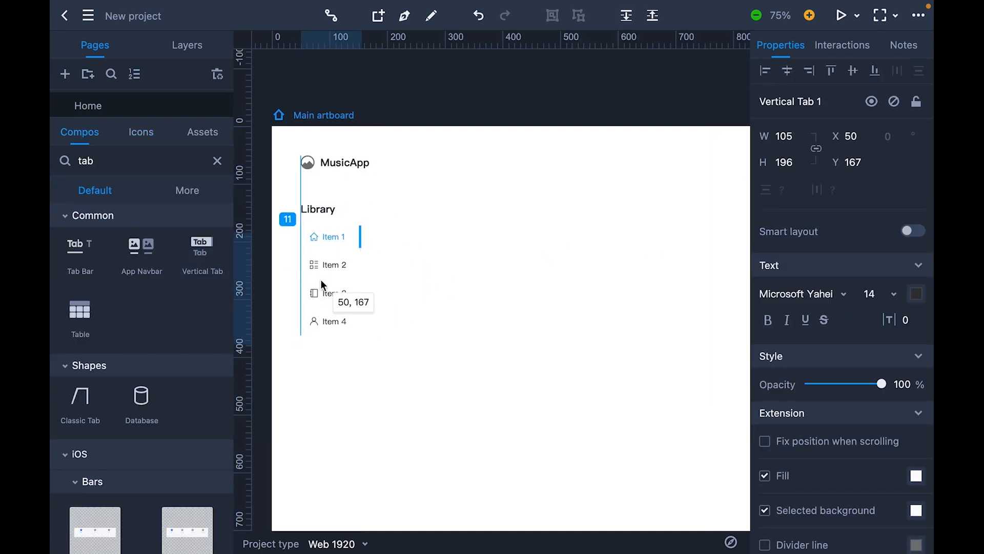
{"action": "double_click", "coordinate": [327, 250]}
{"action": "key", "text": "Return"}
{"action": "type", "text": "Artists"}
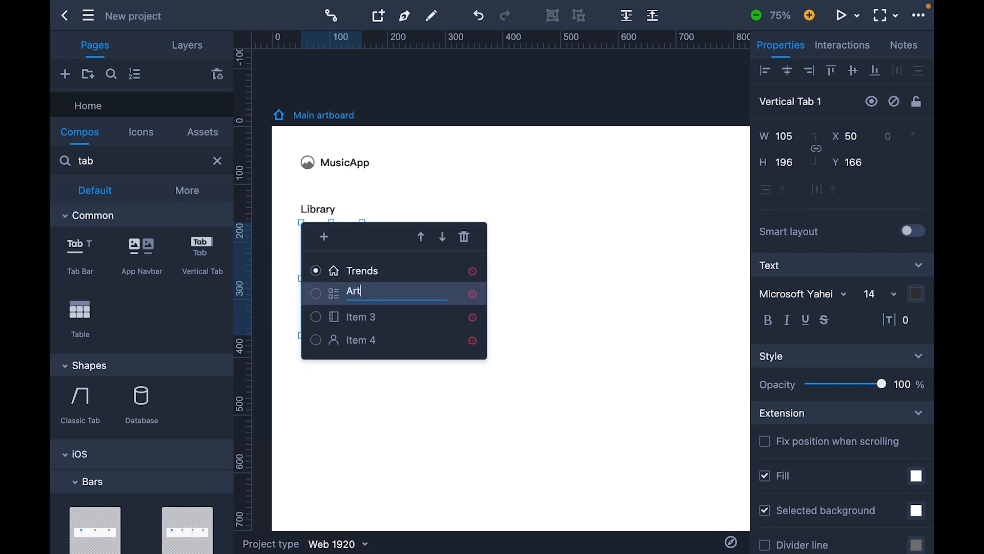
{"action": "key", "text": "Return"}
{"action": "key", "text": "Return"}
{"action": "type", "text": "Songs"}
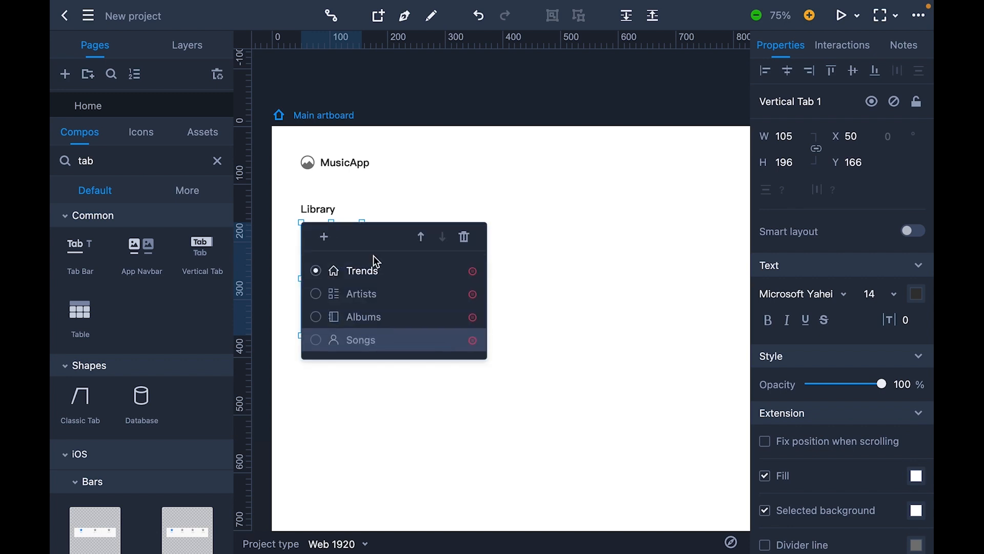
Step: Assign a drop icon to Trends, a contact icon to Artists, a music album icon to Albums and a note icon to Songs
{"action": "left_click", "coordinate": [334, 271]}
{"action": "left_click", "coordinate": [217, 161]}
{"action": "left_click", "coordinate": [334, 294]}
{"action": "left_click", "coordinate": [217, 161]}
{"action": "left_click", "coordinate": [178, 160]}
{"action": "type", "text": "user"}
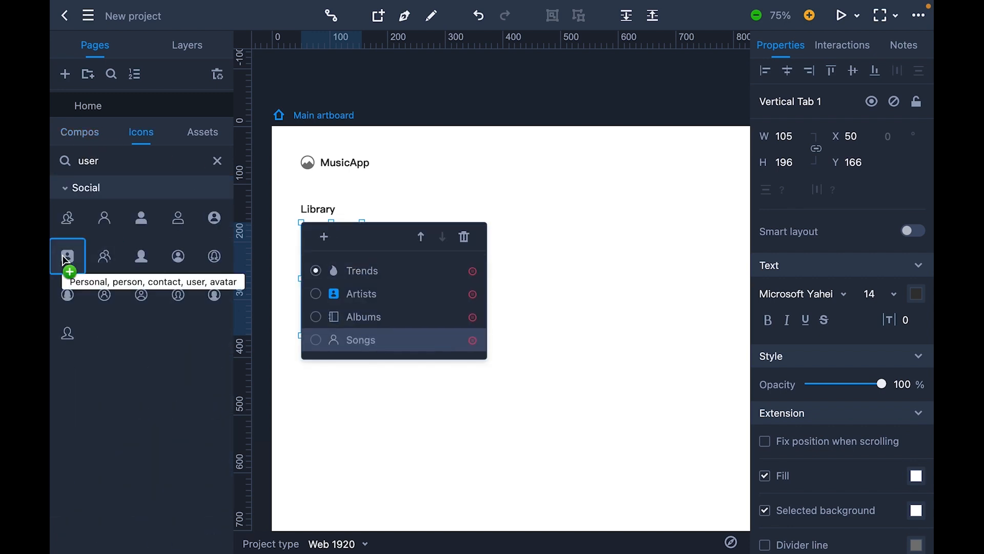
{"action": "type", "text": "music"}
{"action": "left_click", "coordinate": [67, 394]}
{"action": "left_click", "coordinate": [218, 161]}
{"action": "left_click", "coordinate": [448, 455]}
Step: Group the Library heading with its vertical tab and place a copy of the group below it at X 50, Y 391
{"action": "left_click", "coordinate": [330, 278]}
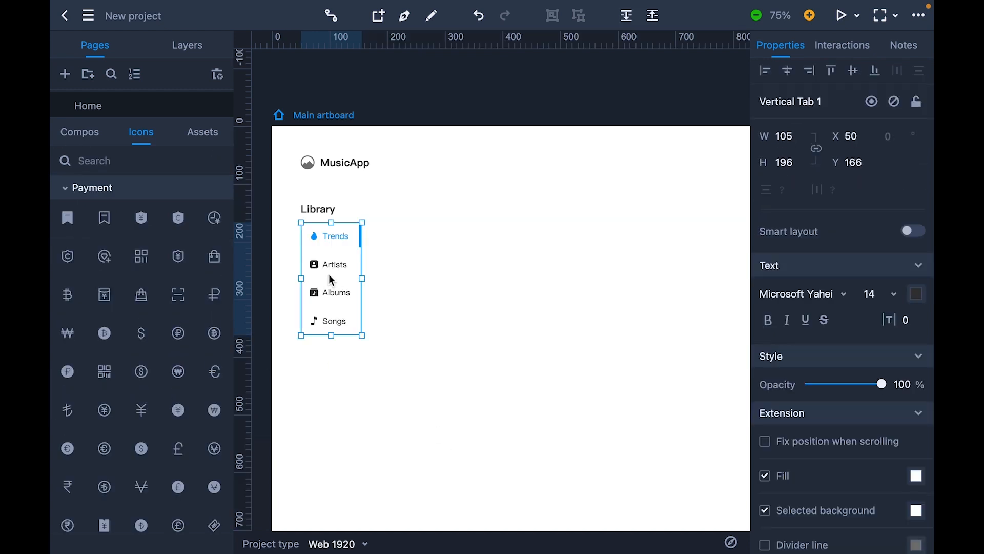
{"action": "left_click", "coordinate": [322, 210], "text": "shift"}
{"action": "left_click", "coordinate": [551, 20]}
{"action": "left_click_drag", "start_coordinate": [345, 243], "coordinate": [345, 393]}
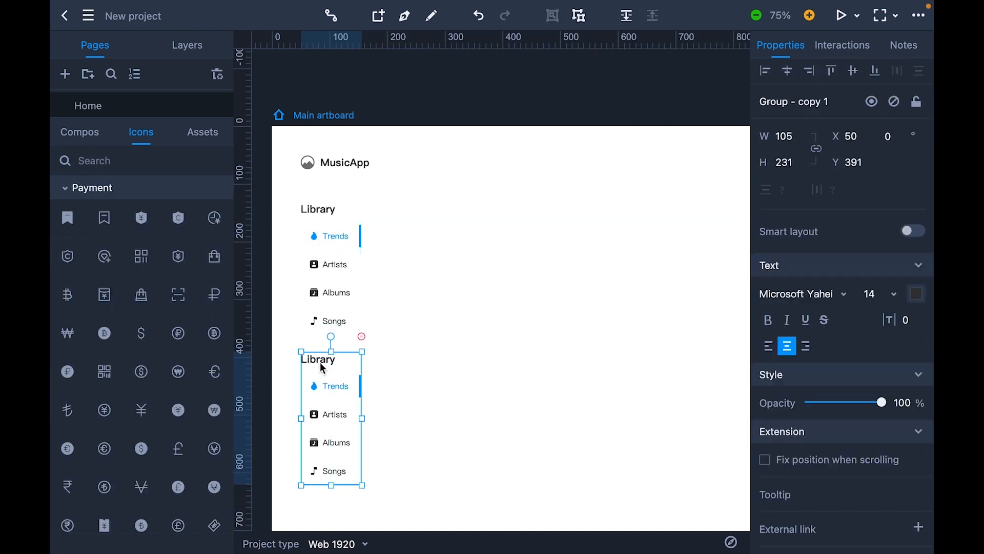
Step: Rename the copied heading as Discover and its tab items as Store, Like, Radio and Browse
{"action": "double_click", "coordinate": [321, 359]}
{"action": "type", "text": "Discover"}
{"action": "left_click", "coordinate": [345, 390]}
{"action": "double_click", "coordinate": [345, 391]}
{"action": "type", "text": "Store"}
{"action": "key", "text": "Return"}
{"action": "type", "text": "Like"}
{"action": "key", "text": "Return"}
{"action": "type", "text": "Radio"}
{"action": "key", "text": "Return"}
{"action": "type", "text": "Brows"}
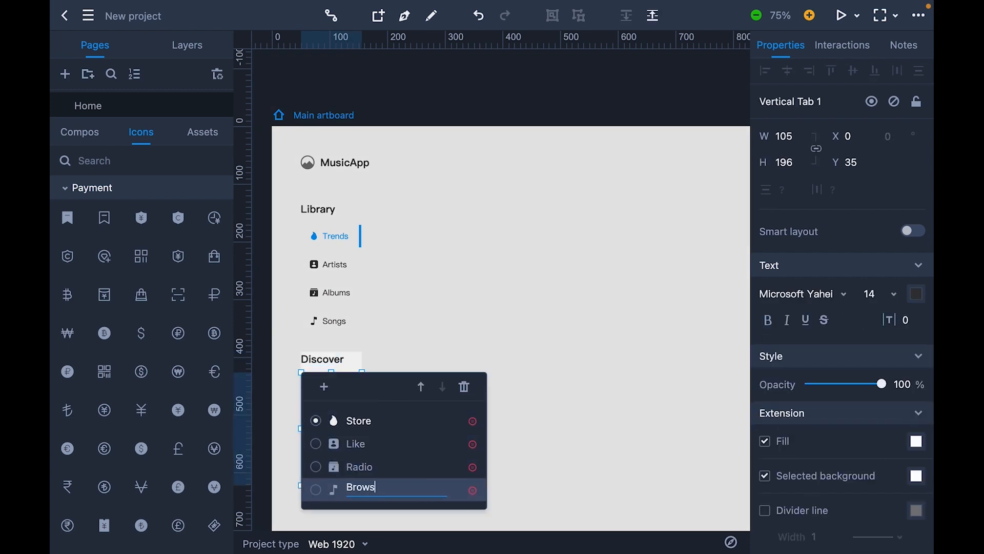
Step: Assign a shopping bag icon to the Store item and a filled heart icon to the Like item
{"action": "left_click", "coordinate": [131, 162]}
{"action": "type", "text": "store"}
{"action": "left_click", "coordinate": [105, 344]}
{"action": "left_click", "coordinate": [334, 444]}
{"action": "left_click", "coordinate": [132, 163]}
{"action": "key", "text": "BackSpace"}
{"action": "key", "text": "BackSpace"}
{"action": "key", "text": "BackSpace"}
{"action": "key", "text": "BackSpace"}
{"action": "key", "text": "BackSpace"}
{"action": "type", "text": "heart"}
{"action": "left_click", "coordinate": [145, 285]}
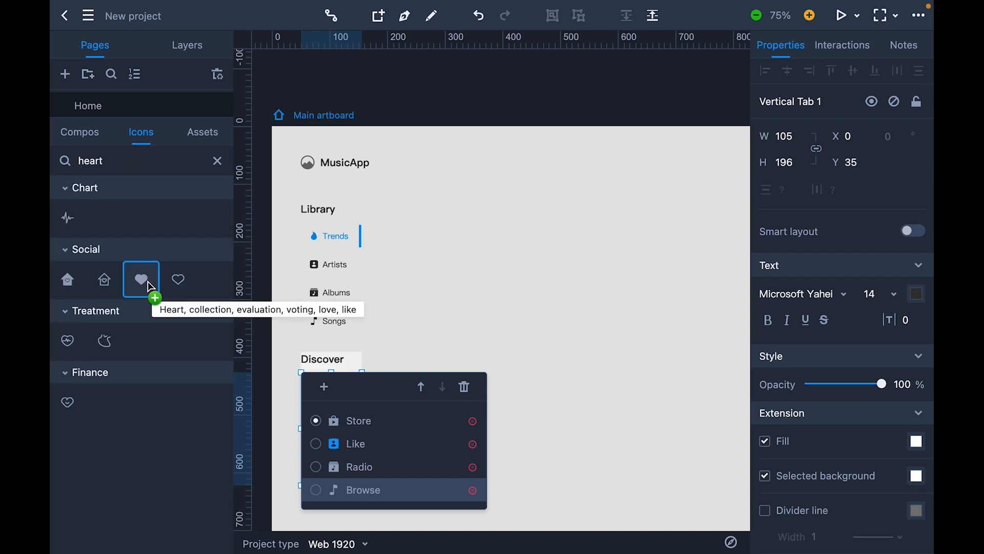
Step: Assign a radio signal icon to the Radio item and a globe icon to the Browse item
{"action": "type", "text": "radio"}
{"action": "left_click", "coordinate": [335, 470]}
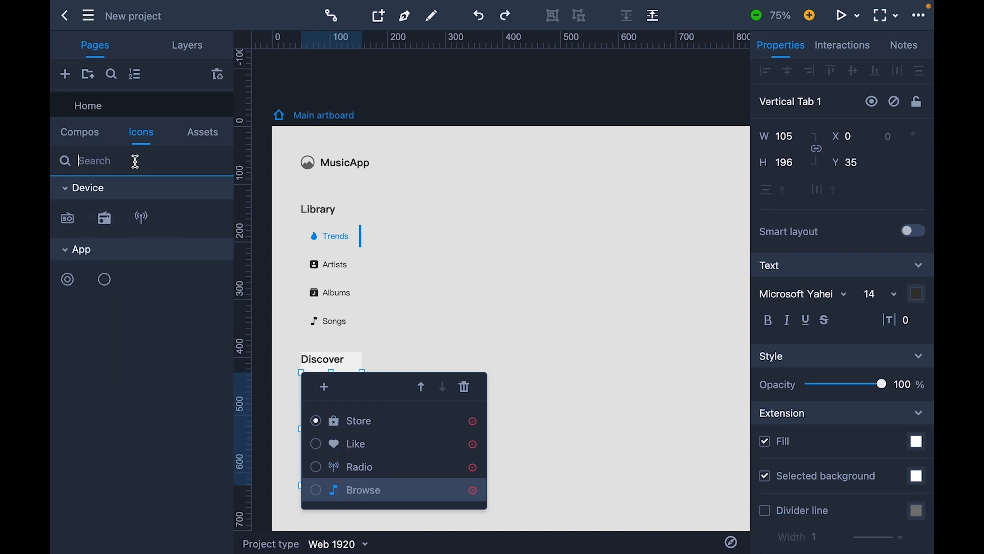
{"action": "type", "text": "globe"}
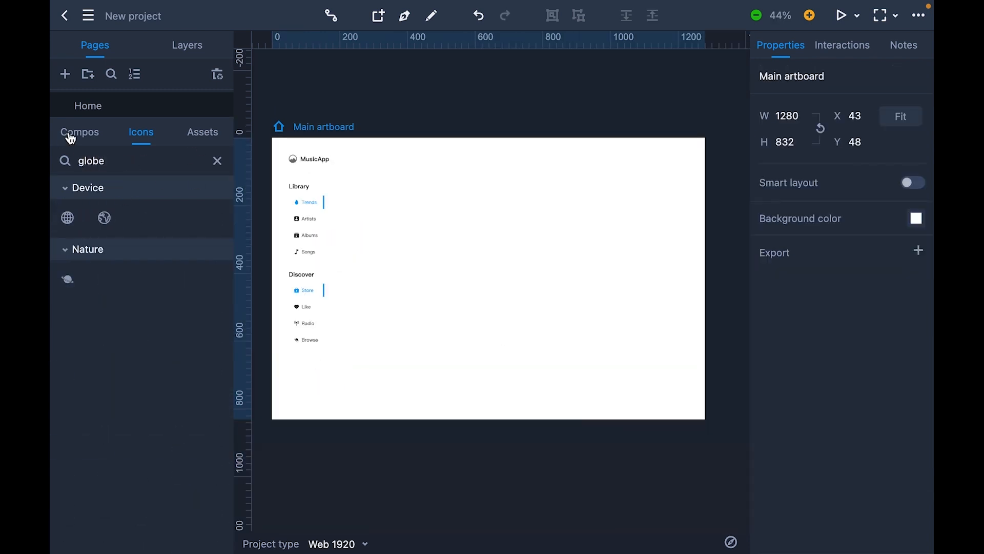
Step: Add the ArcoDesign Search Box to the artboard's header, centred horizontally and level with the MusicApp logo
{"action": "left_click", "coordinate": [69, 137]}
{"action": "left_click", "coordinate": [218, 161]}
{"action": "type", "text": "search"}
{"action": "scroll", "coordinate": [145, 250], "scroll_direction": "down", "scroll_amount": 10}
{"action": "left_click_drag", "start_coordinate": [187, 336], "coordinate": [466, 222]}
{"action": "left_click", "coordinate": [792, 74]}
{"action": "left_click_drag", "start_coordinate": [496, 163], "coordinate": [497, 159]}
{"action": "left_click", "coordinate": [524, 242]}
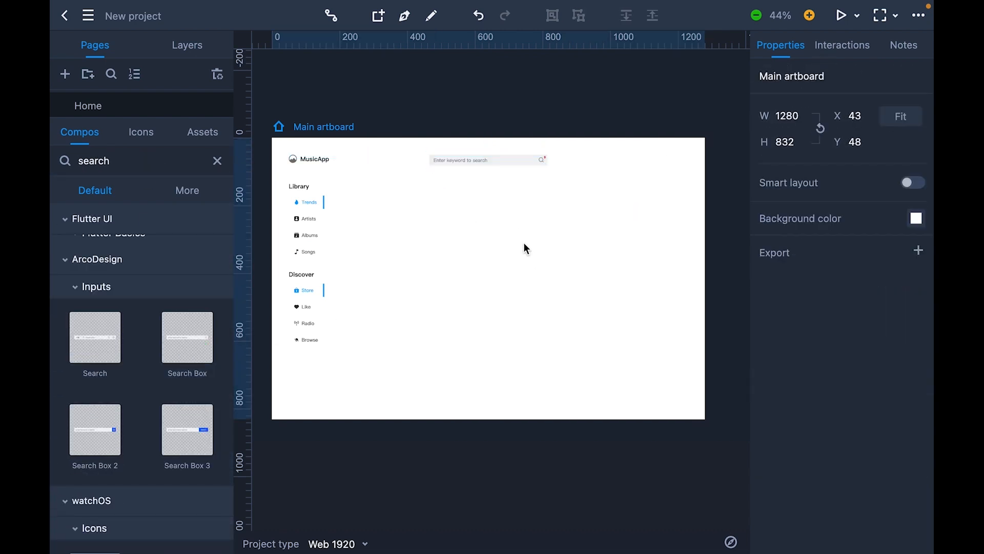
Step: Add a filled moon icon to the header, to the right of the search box
{"action": "left_click", "coordinate": [141, 131]}
{"action": "left_click", "coordinate": [173, 160]}
{"action": "type", "text": "moon"}
{"action": "left_click_drag", "start_coordinate": [570, 162], "coordinate": [626, 165]}
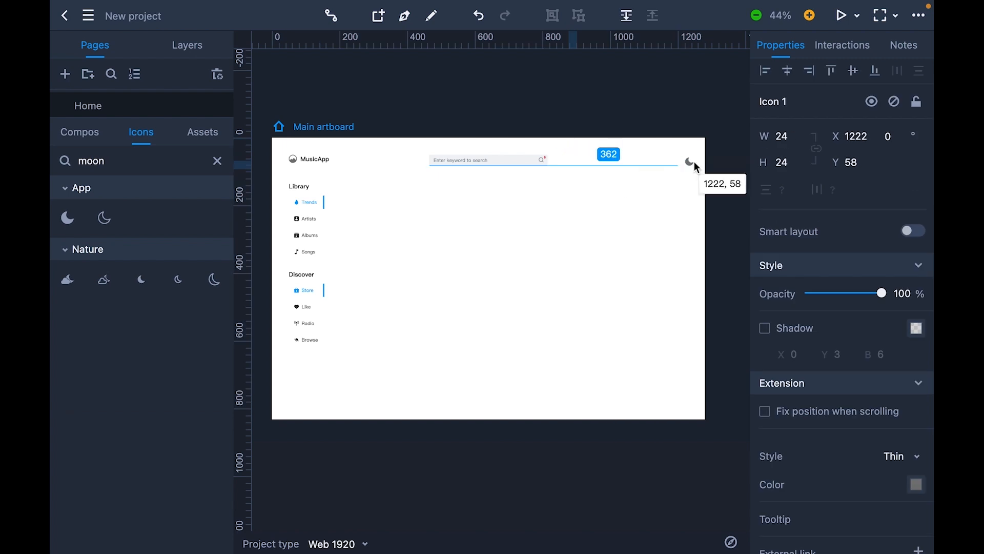
Step: Add a notification bell icon to the header, just right of the moon icon
{"action": "left_click", "coordinate": [216, 163]}
{"action": "type", "text": "notificat"}
{"action": "left_click_drag", "start_coordinate": [552, 261], "coordinate": [632, 182]}
{"action": "left_click", "coordinate": [601, 269]}
Step: Add a filled circular user icon to the right of the header's bell and distribute the three header icons evenly
{"action": "left_click", "coordinate": [217, 161]}
{"action": "type", "text": "user"}
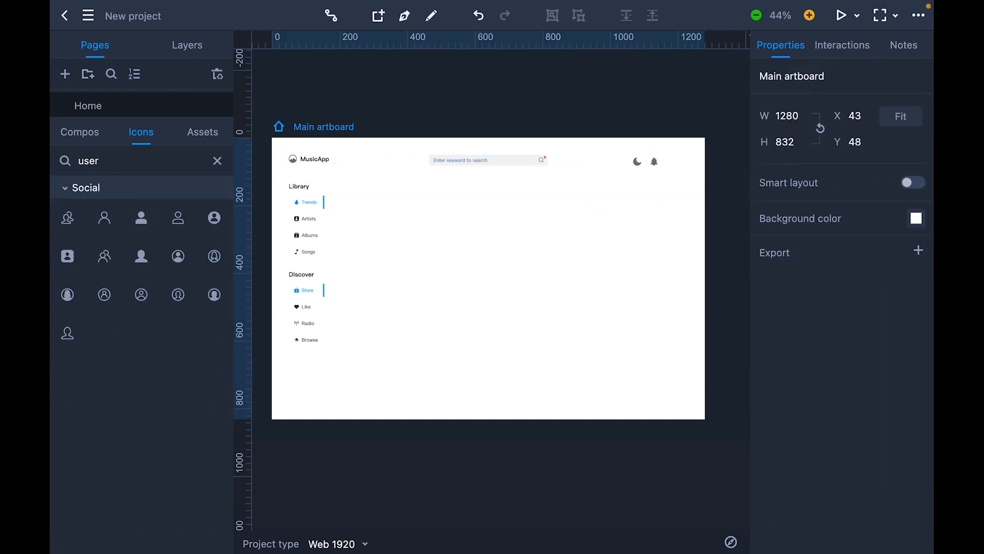
{"action": "left_click_drag", "start_coordinate": [559, 197], "coordinate": [679, 164]}
{"action": "left_click", "coordinate": [689, 204]}
{"action": "left_click_drag", "start_coordinate": [689, 204], "coordinate": [627, 149]}
{"action": "left_click", "coordinate": [897, 72]}
{"action": "left_click", "coordinate": [375, 233]}
Step: Add a bold size 18 "Trending" heading to the main content area, level with the Library heading
{"action": "key", "text": "t"}
{"action": "left_click", "coordinate": [352, 190]}
{"action": "left_click_drag", "start_coordinate": [368, 192], "coordinate": [368, 188]}
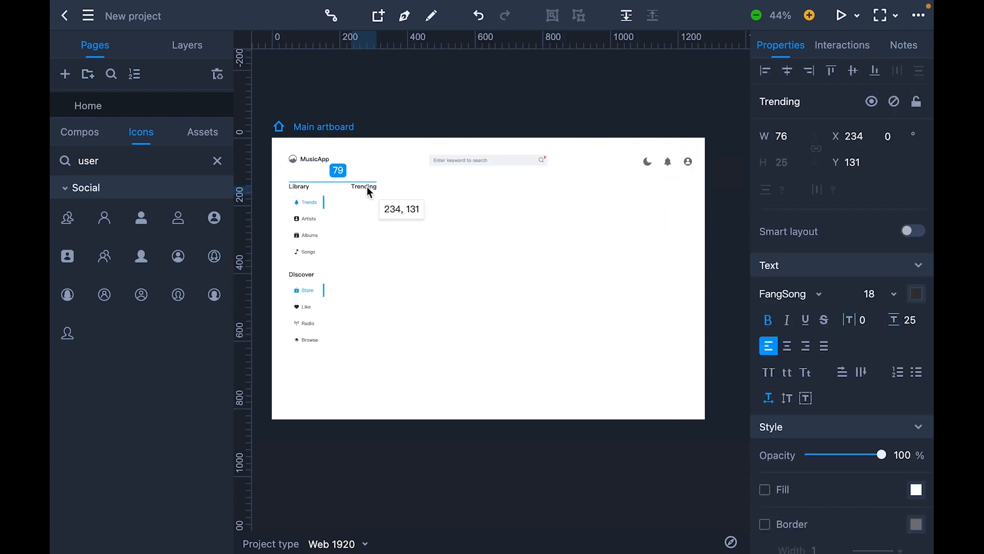
{"action": "left_click", "coordinate": [363, 198]}
Step: Add an Image Carousels component below the Trending heading, enlarge it and set its corner radius to 30 px
{"action": "left_click", "coordinate": [79, 132]}
{"action": "left_click_drag", "start_coordinate": [142, 333], "coordinate": [401, 220]}
{"action": "left_click_drag", "start_coordinate": [469, 247], "coordinate": [548, 278]}
{"action": "scroll", "coordinate": [891, 340], "scroll_direction": "down", "scroll_amount": 3}
{"action": "left_click", "coordinate": [891, 341]}
{"action": "type", "text": "30"}
Step: Duplicate the carousel into progressively wider copies, sizing the widest to 678 × 244, and send that one to the back
{"action": "left_click", "coordinate": [521, 328]}
{"action": "left_click", "coordinate": [468, 270]}
{"action": "left_click_drag", "start_coordinate": [515, 225], "coordinate": [569, 311]}
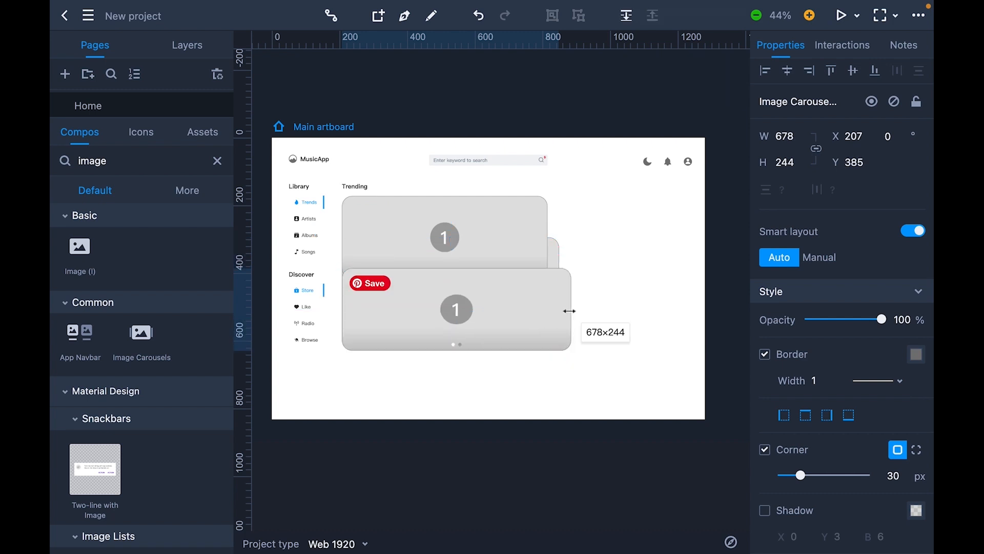
{"action": "left_click", "coordinate": [626, 21]}
Step: Centre the three carousels on each other both ways and position the stack below the Trending heading at X 207, Y 172
{"action": "left_click", "coordinate": [455, 300], "text": "shift"}
{"action": "left_click", "coordinate": [454, 248], "text": "shift"}
{"action": "left_click", "coordinate": [853, 72]}
{"action": "left_click", "coordinate": [788, 73]}
{"action": "left_click_drag", "start_coordinate": [405, 294], "coordinate": [403, 256]}
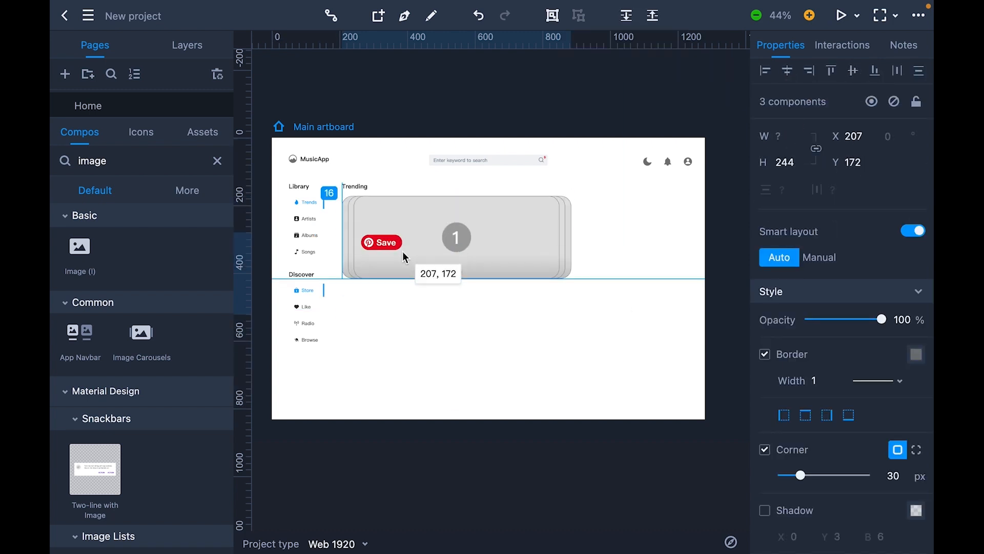
{"action": "left_click", "coordinate": [441, 323]}
Step: Copy the Trending heading below the carousels, rename the copy "Popular", and move the Discover group down level with it
{"action": "left_click", "coordinate": [357, 187]}
{"action": "left_click_drag", "start_coordinate": [361, 200], "coordinate": [368, 308]}
{"action": "double_click", "coordinate": [359, 305]}
{"action": "type", "text": "Popular"}
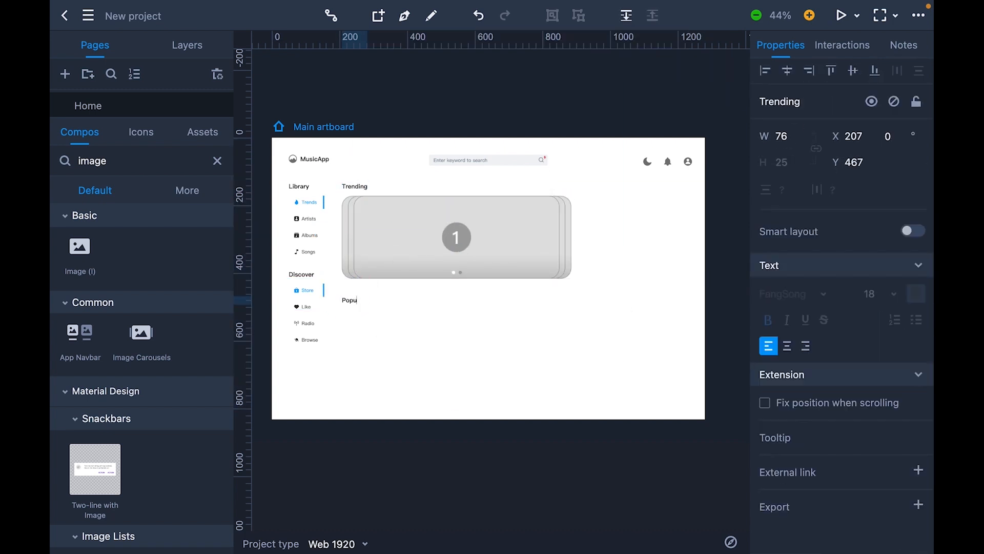
{"action": "left_click", "coordinate": [380, 336]}
{"action": "left_click_drag", "start_coordinate": [297, 277], "coordinate": [297, 304]}
{"action": "left_click", "coordinate": [429, 343]}
Step: Copy the Trending heading to the artboard's right-hand column on the same line and rename the copy "Album name"
{"action": "scroll", "coordinate": [429, 344], "scroll_direction": "down", "scroll_amount": 1}
{"action": "left_click_drag", "start_coordinate": [356, 182], "coordinate": [645, 215]}
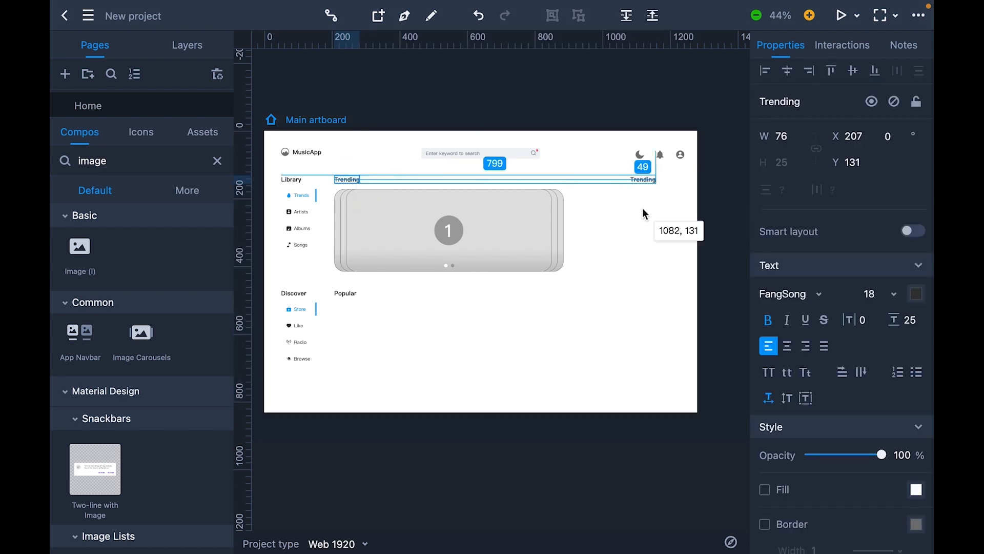
{"action": "double_click", "coordinate": [622, 180]}
{"action": "type", "text": "Album name"}
{"action": "left_click", "coordinate": [631, 220]}
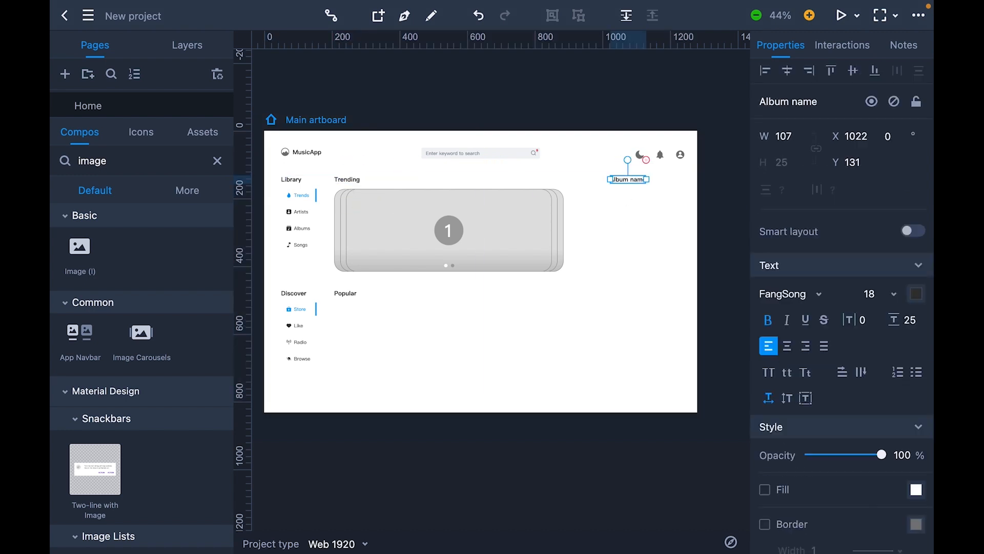
{"action": "left_click", "coordinate": [631, 220]}
Step: Add a Two-Line with Image list item, delete its rightmost element and place it below the Album name heading at X 1000, Y 172
{"action": "scroll", "coordinate": [191, 250], "scroll_direction": "down", "scroll_amount": 6}
{"action": "left_click_drag", "start_coordinate": [95, 476], "coordinate": [557, 314]}
{"action": "double_click", "coordinate": [610, 310]}
{"action": "key", "text": "Delete"}
{"action": "key", "text": "Escape"}
{"action": "left_click", "coordinate": [559, 354]}
{"action": "left_click_drag", "start_coordinate": [519, 324], "coordinate": [625, 210]}
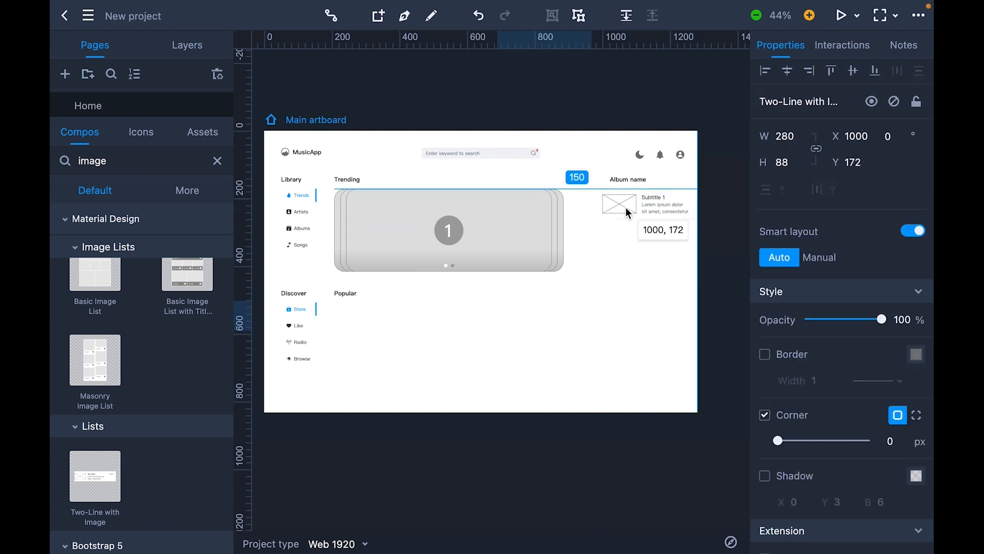
Step: Change the list item's subtitle to "Song name" and its description to "Artist name"
{"action": "scroll", "coordinate": [626, 213], "scroll_direction": "up", "scroll_amount": 6}
{"action": "left_click", "coordinate": [589, 246]}
{"action": "double_click", "coordinate": [589, 245]}
{"action": "double_click", "coordinate": [604, 245]}
{"action": "type", "text": "Son"}
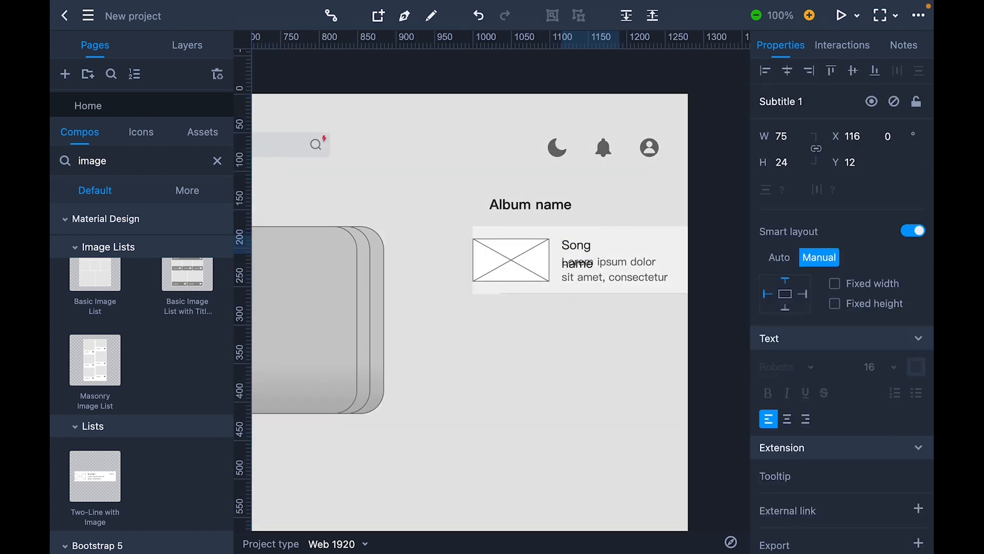
{"action": "type", "text": "g name"}
{"action": "key", "text": "Escape"}
{"action": "double_click", "coordinate": [621, 282]}
{"action": "type", "text": "Artist name"}
{"action": "key", "text": "Escape"}
{"action": "left_click", "coordinate": [481, 334]}
Step: Place a sound bars icon just left of the first song's image
{"action": "left_click", "coordinate": [217, 160]}
{"action": "left_click", "coordinate": [142, 134]}
{"action": "left_click", "coordinate": [118, 161]}
{"action": "type", "text": "sound"}
{"action": "left_click_drag", "start_coordinate": [68, 280], "coordinate": [452, 266]}
{"action": "left_click", "coordinate": [579, 405]}
Step: Duplicate the song item directly below the first and place an outlined circled 2 icon to its left
{"action": "scroll", "coordinate": [579, 405], "scroll_direction": "down", "scroll_amount": 1}
{"action": "scroll", "coordinate": [580, 405], "scroll_direction": "left", "scroll_amount": 1}
{"action": "left_click_drag", "start_coordinate": [578, 216], "coordinate": [581, 288]}
{"action": "left_click", "coordinate": [449, 377]}
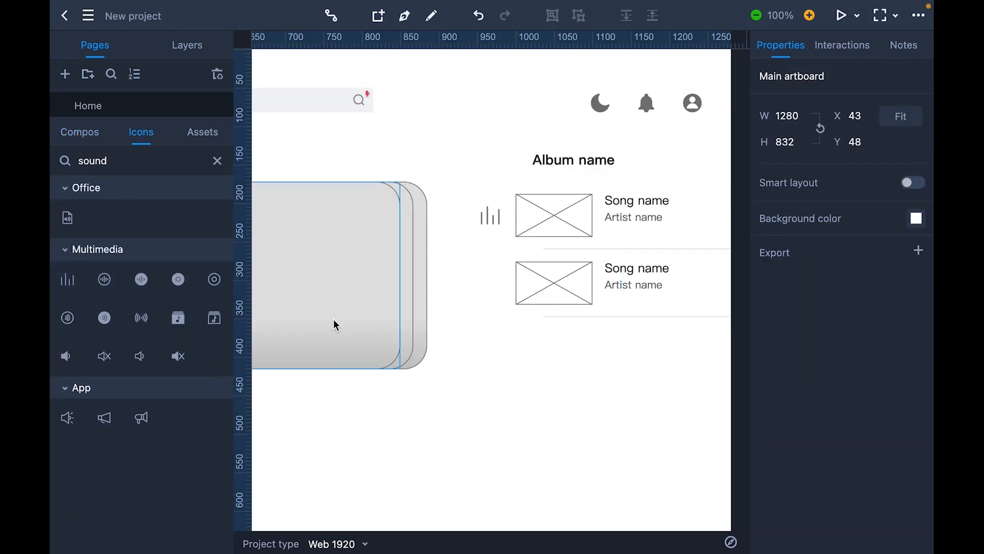
{"action": "type", "text": "number"}
{"action": "scroll", "coordinate": [152, 318], "scroll_direction": "down", "scroll_amount": 2}
{"action": "left_click_drag", "start_coordinate": [141, 419], "coordinate": [490, 283]}
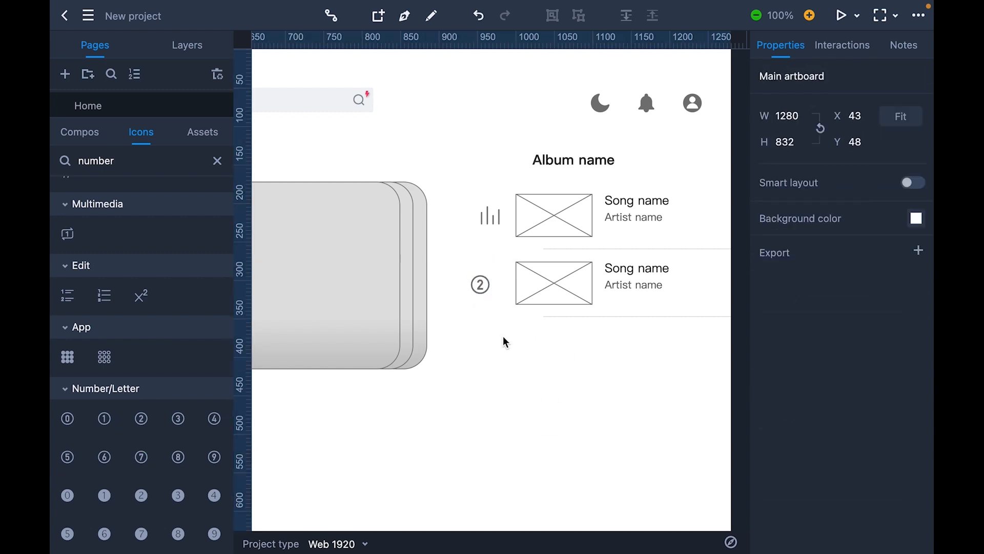
Step: Duplicate the second song row with its number icon downwards to make five evenly spaced song rows
{"action": "left_click", "coordinate": [585, 295], "text": "shift"}
{"action": "left_click_drag", "start_coordinate": [583, 295], "coordinate": [577, 429]}
{"action": "left_click_drag", "start_coordinate": [577, 428], "coordinate": [577, 495]}
{"action": "left_click", "coordinate": [422, 457]}
Step: Change the number icons of the last three song rows to outlined circled 3, 4 and 5
{"action": "key", "text": "super+minus"}
{"action": "left_click_drag", "start_coordinate": [422, 458], "coordinate": [449, 385]}
{"action": "left_click", "coordinate": [520, 263]}
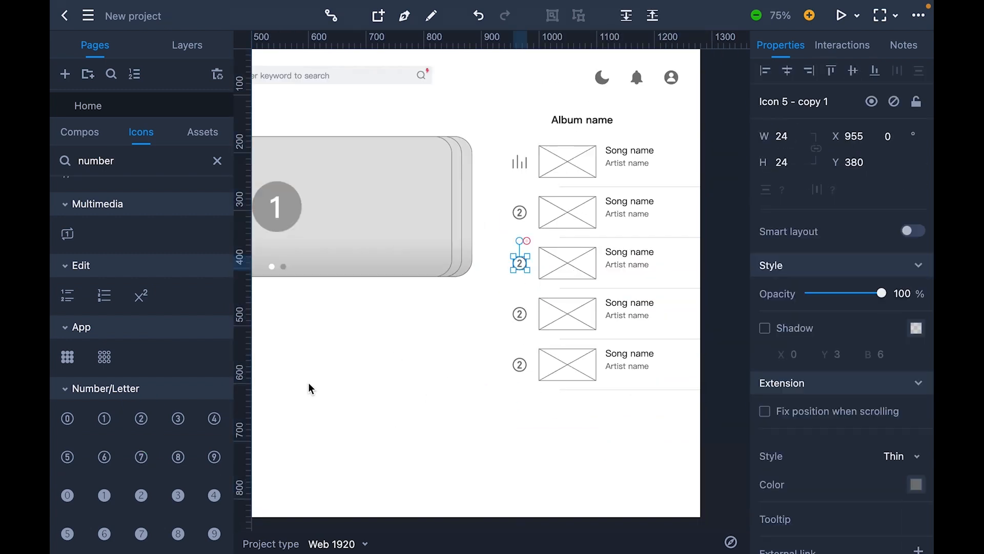
{"action": "left_click", "coordinate": [520, 314]}
{"action": "left_click", "coordinate": [213, 420]}
{"action": "left_click", "coordinate": [520, 365]}
{"action": "left_click", "coordinate": [70, 457]}
{"action": "left_click", "coordinate": [561, 445]}
Step: Add a Basic Image List with Title component directly below the Popular heading
{"action": "key", "text": "super+minus"}
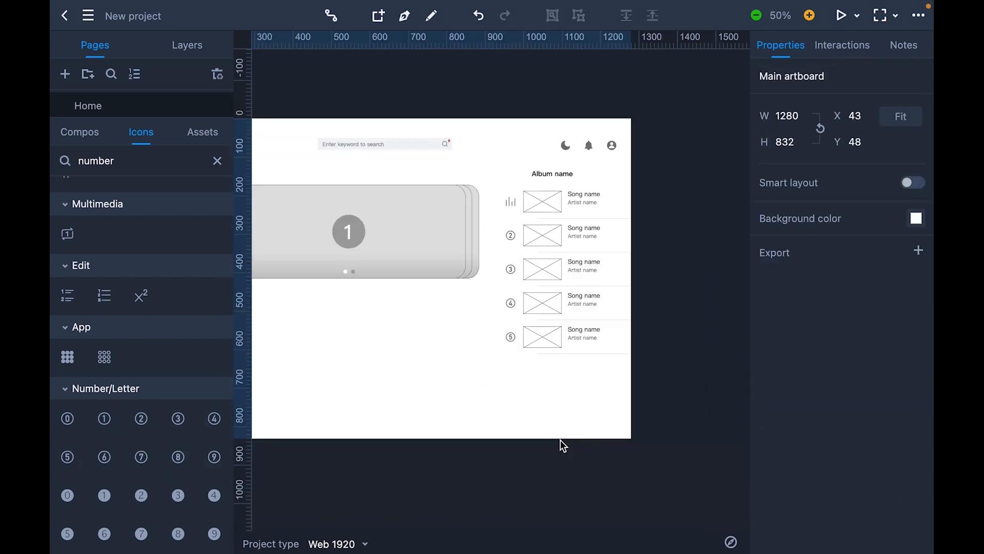
{"action": "left_click_drag", "start_coordinate": [474, 396], "coordinate": [590, 388]}
{"action": "left_click", "coordinate": [80, 131]}
{"action": "type", "text": "image"}
{"action": "scroll", "coordinate": [154, 359], "scroll_direction": "down", "scroll_amount": 4}
{"action": "left_click_drag", "start_coordinate": [187, 383], "coordinate": [417, 351]}
{"action": "left_click", "coordinate": [508, 342]}
Step: Delete the image list's large top tile and the small tiles in its middle row
{"action": "double_click", "coordinate": [408, 347]}
{"action": "key", "text": "Delete"}
{"action": "left_click", "coordinate": [366, 394]}
{"action": "key", "text": "Delete"}
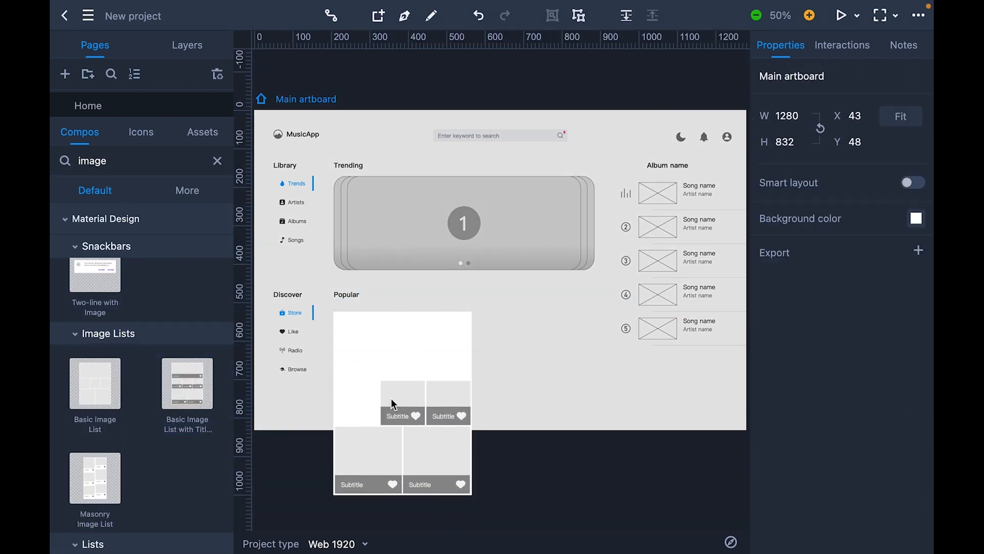
{"action": "left_click", "coordinate": [391, 400]}
{"action": "key", "text": "Delete"}
{"action": "key", "text": "Escape"}
Step: Shorten the image list to a single row, widen it across the Popular area and delete its second tile
{"action": "left_click_drag", "start_coordinate": [403, 495], "coordinate": [402, 408]}
{"action": "left_click_drag", "start_coordinate": [470, 347], "coordinate": [599, 354]}
{"action": "left_click", "coordinate": [447, 372]}
{"action": "key", "text": "Delete"}
Step: Change the remaining tile's subtitle to "Album name" with automatic text width and the FangSong font
{"action": "key", "text": "super+equal"}
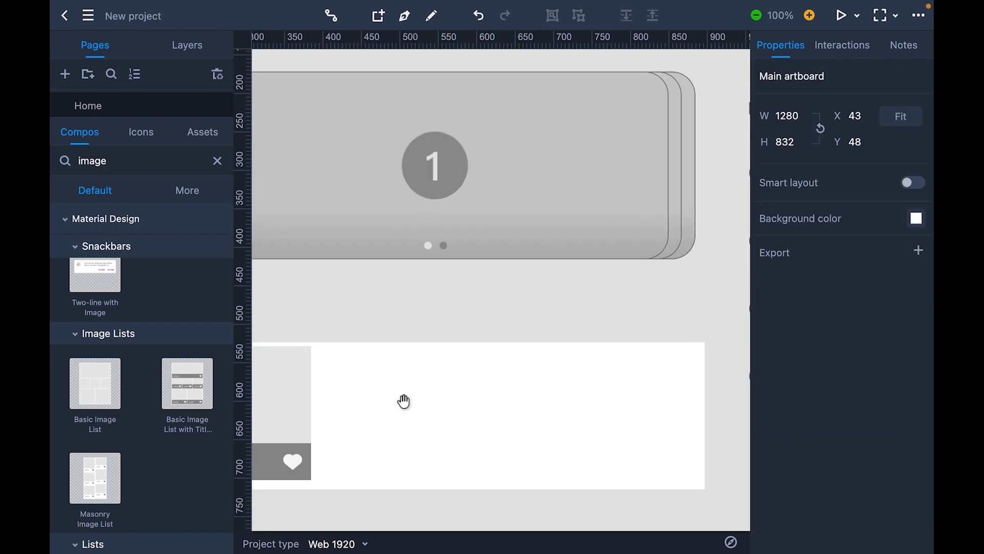
{"action": "left_click_drag", "start_coordinate": [404, 400], "coordinate": [622, 258]}
{"action": "key", "text": "super+equal"}
{"action": "key", "text": "Delete"}
{"action": "double_click", "coordinate": [411, 344]}
{"action": "type", "text": "AI"}
{"action": "key", "text": "Escape"}
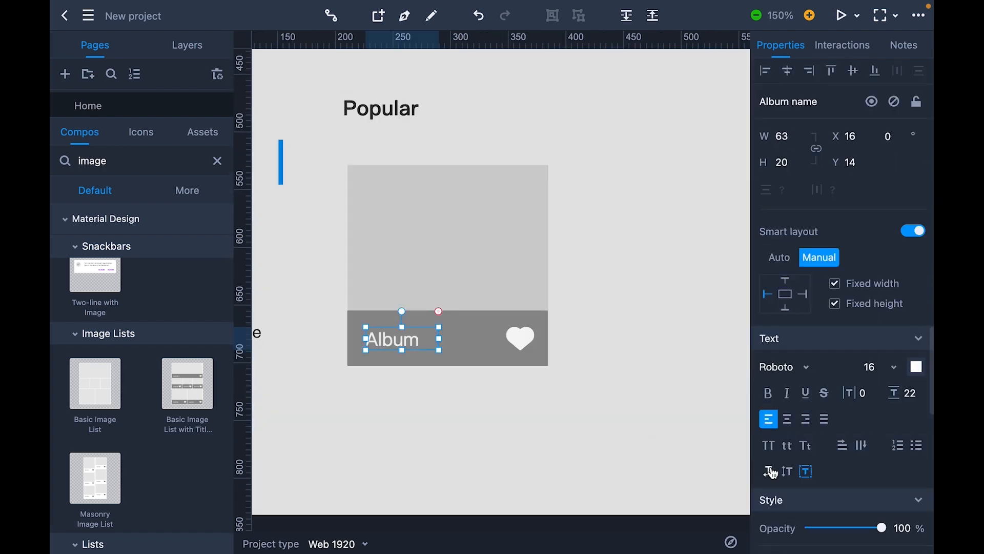
{"action": "left_click_drag", "start_coordinate": [452, 338], "coordinate": [452, 338]}
{"action": "left_click", "coordinate": [790, 369]}
{"action": "scroll", "coordinate": [789, 275], "scroll_direction": "up", "scroll_amount": 10}
{"action": "left_click", "coordinate": [793, 75]}
Step: Add a copy of the tile's Album name text beneath it in FangSong, size 12, reading "Artist name"
{"action": "left_click", "coordinate": [434, 353]}
{"action": "left_click", "coordinate": [789, 367]}
{"action": "scroll", "coordinate": [806, 225], "scroll_direction": "up", "scroll_amount": 10}
{"action": "left_click", "coordinate": [805, 75]}
{"action": "left_click", "coordinate": [883, 367]}
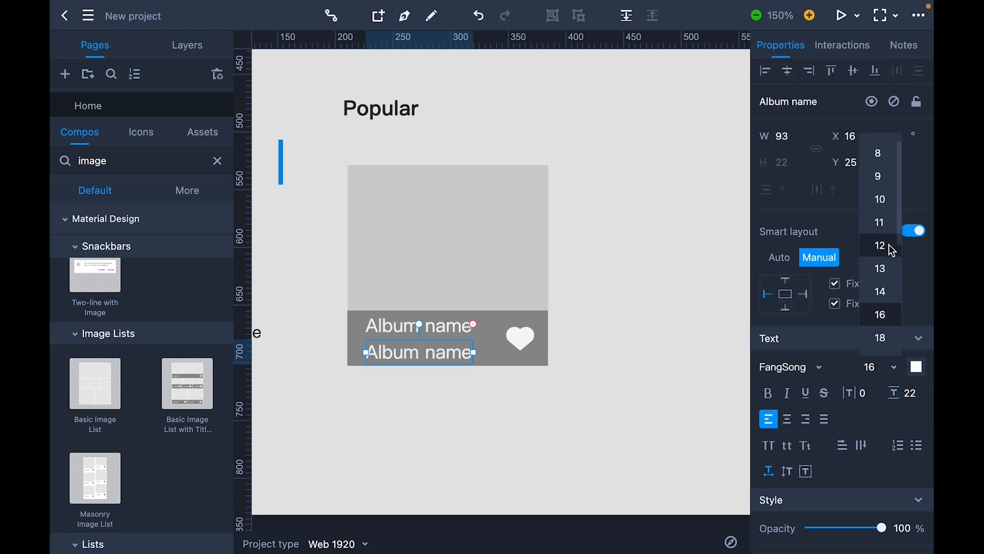
{"action": "left_click", "coordinate": [880, 247]}
{"action": "double_click", "coordinate": [391, 350]}
{"action": "type", "text": "Artist name"}
{"action": "key", "text": "Escape"}
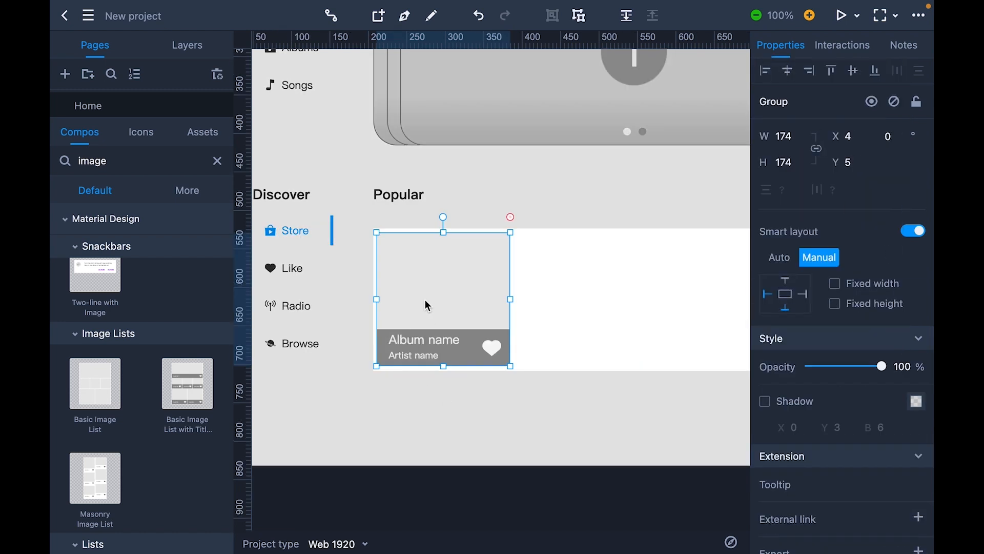
Step: Duplicate the album tile into a row of four and move the Popular and Discover sections up closer to the content above
{"action": "left_click_drag", "start_coordinate": [425, 301], "coordinate": [565, 303]}
{"action": "scroll", "coordinate": [429, 324], "scroll_direction": "down", "scroll_amount": 1}
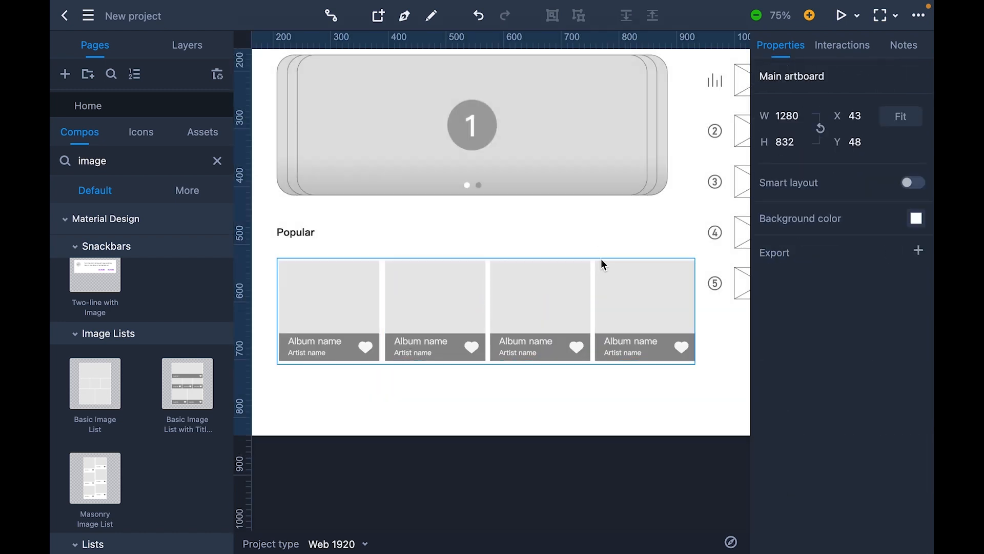
{"action": "left_click_drag", "start_coordinate": [700, 310], "coordinate": [707, 311]}
{"action": "left_click_drag", "start_coordinate": [354, 315], "coordinate": [340, 297]}
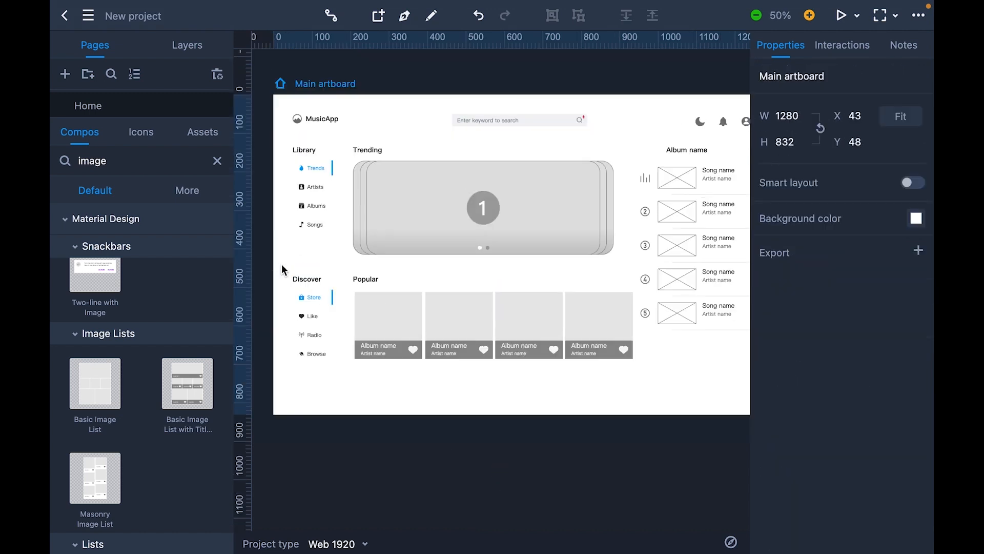
{"action": "left_click_drag", "start_coordinate": [484, 336], "coordinate": [482, 330]}
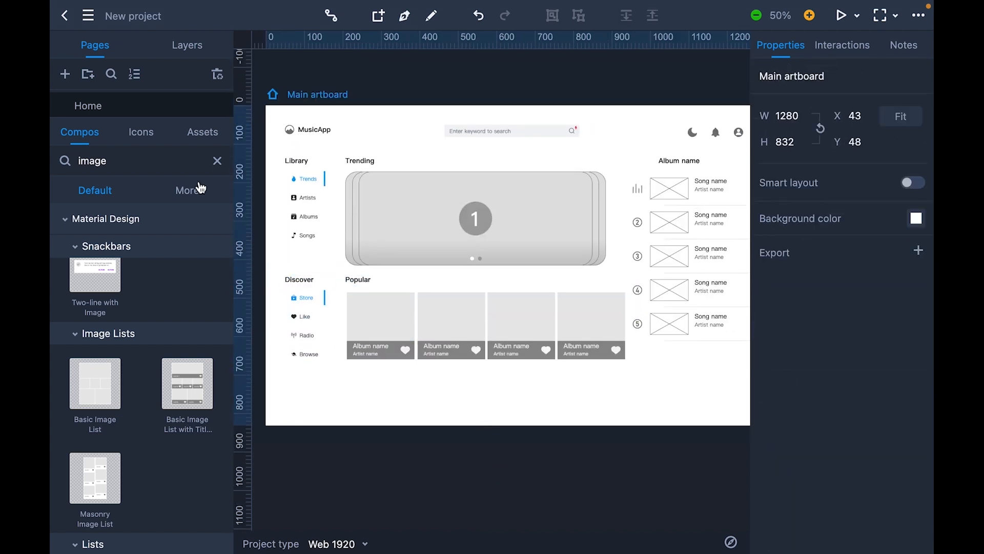
Step: Add a rectangle 1280 wide and 150 high and align it to the artboard's bottom edge
{"action": "left_click", "coordinate": [218, 161]}
{"action": "left_click_drag", "start_coordinate": [79, 246], "coordinate": [676, 384]}
{"action": "left_click_drag", "start_coordinate": [272, 401], "coordinate": [269, 401]}
{"action": "scroll", "coordinate": [585, 396], "scroll_direction": "right", "scroll_amount": 2}
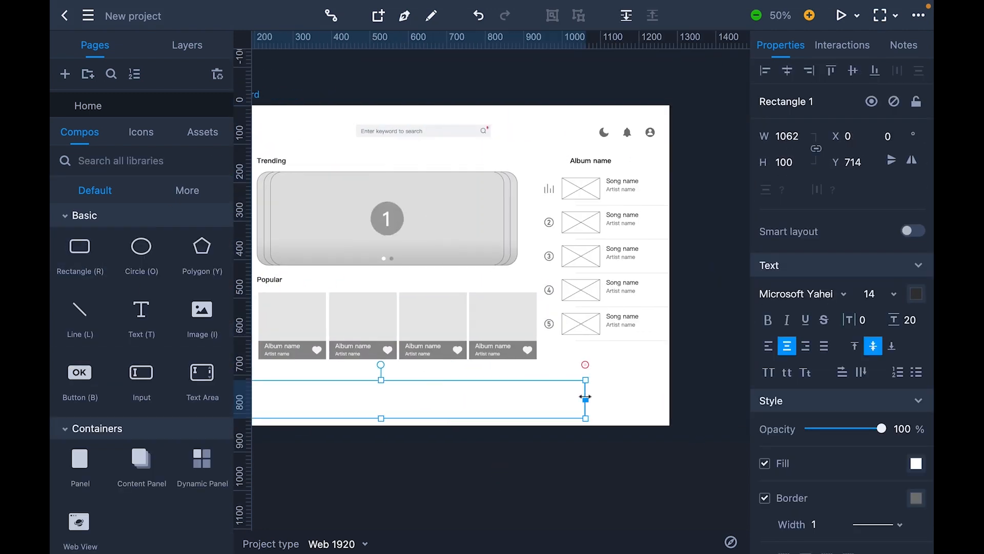
{"action": "type", "text": "150"}
{"action": "key", "text": "Return"}
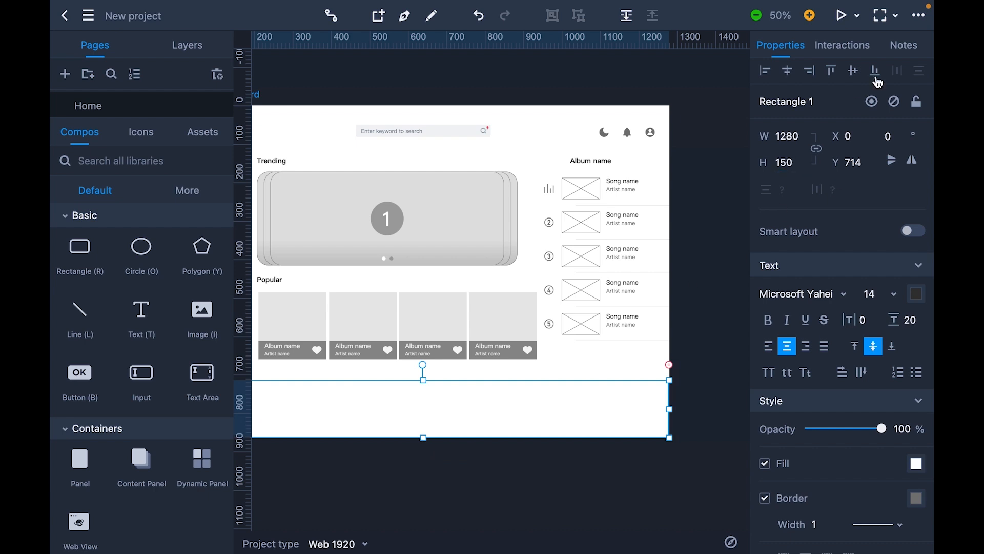
{"action": "left_click", "coordinate": [874, 70]}
Step: Fill the bottom rectangle with the lightest grey flat colour
{"action": "scroll", "coordinate": [928, 420], "scroll_direction": "down", "scroll_amount": 5}
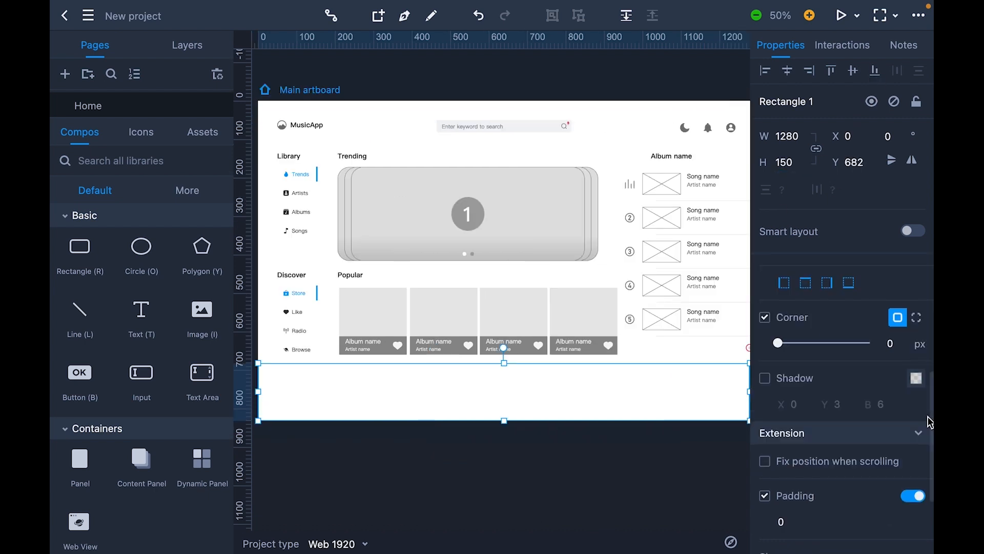
{"action": "scroll", "coordinate": [929, 421], "scroll_direction": "up", "scroll_amount": 2}
{"action": "left_click", "coordinate": [917, 271]}
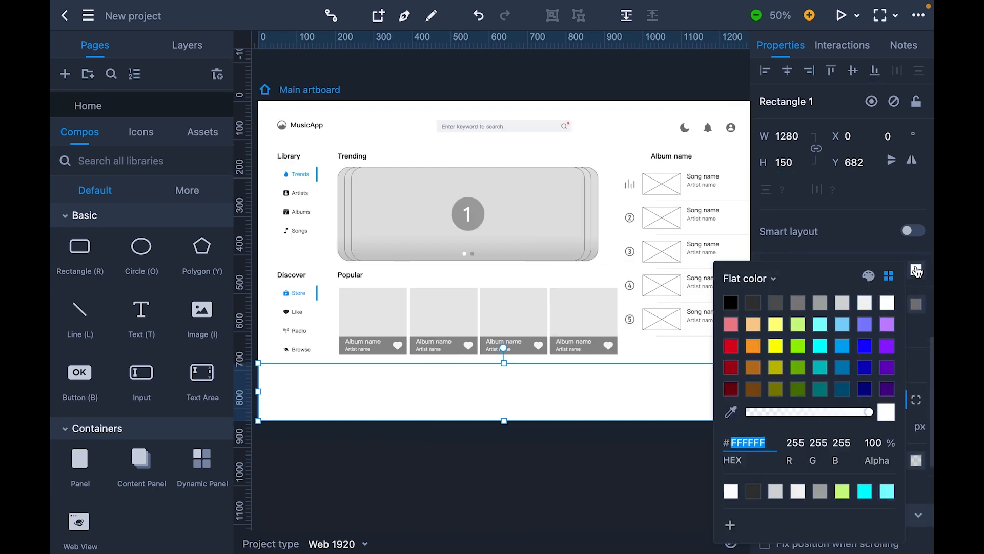
{"action": "left_click", "coordinate": [865, 302]}
{"action": "left_click", "coordinate": [572, 455]}
Step: Add a filled circular pause icon near the left end of the grey player bar
{"action": "left_click", "coordinate": [128, 134]}
{"action": "double_click", "coordinate": [109, 159]}
{"action": "type", "text": "pau"}
{"action": "left_click_drag", "start_coordinate": [105, 219], "coordinate": [286, 388]}
Step: Add a filled next song icon just right of the pause icon, at X 126, Y 732
{"action": "double_click", "coordinate": [87, 161]}
{"action": "type", "text": "next"}
{"action": "left_click_drag", "start_coordinate": [178, 318], "coordinate": [309, 386]}
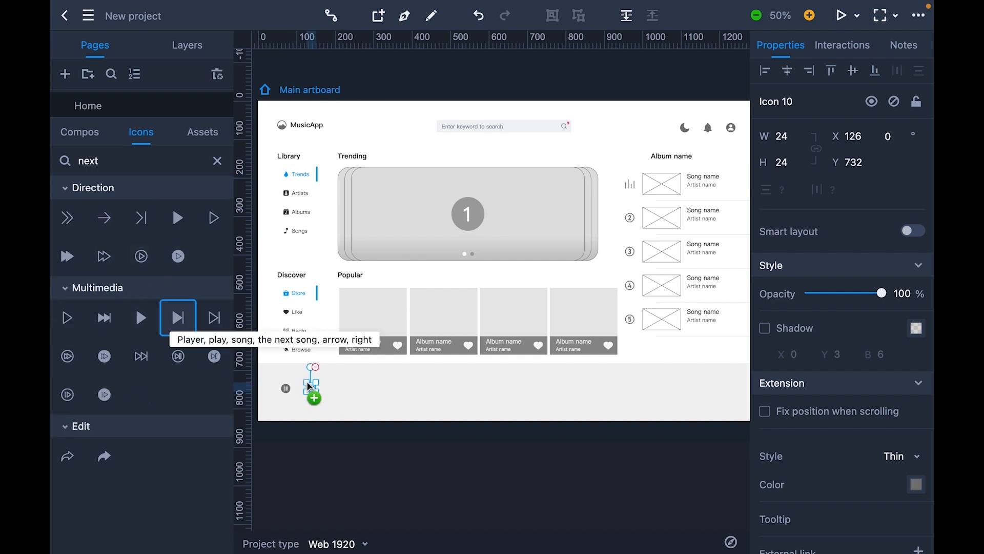
Step: Place a previous song icon left of the pause icon in the grey player bar
{"action": "scroll", "coordinate": [309, 384], "scroll_direction": "up", "scroll_amount": 5}
{"action": "left_click", "coordinate": [487, 312]}
{"action": "scroll", "coordinate": [490, 315], "scroll_direction": "right", "scroll_amount": 1}
{"action": "left_click", "coordinate": [798, 136]}
{"action": "left_click_drag", "start_coordinate": [582, 422], "coordinate": [516, 426]}
{"action": "left_click_drag", "start_coordinate": [428, 341], "coordinate": [343, 354]}
{"action": "left_click", "coordinate": [428, 493]}
Step: Reposition the three playback icons together and set the pause icon's size to 100
{"action": "left_click", "coordinate": [343, 350]}
{"action": "left_click", "coordinate": [388, 351], "text": "shift"}
{"action": "left_click", "coordinate": [432, 351], "text": "shift"}
{"action": "left_click_drag", "start_coordinate": [401, 363], "coordinate": [425, 369]}
{"action": "left_click", "coordinate": [423, 355]}
{"action": "type", "text": "100"}
{"action": "key", "text": "Return"}
Step: Space out the playback icons so the previous and next song icons sit clear on either side of the large pause icon
{"action": "left_click", "coordinate": [440, 436]}
{"action": "left_click_drag", "start_coordinate": [461, 346], "coordinate": [510, 346]}
{"action": "left_click_drag", "start_coordinate": [435, 357], "coordinate": [452, 358]}
{"action": "scroll", "coordinate": [372, 351], "scroll_direction": "right", "scroll_amount": 1}
{"action": "left_click", "coordinate": [506, 351]}
{"action": "left_click", "coordinate": [523, 462]}
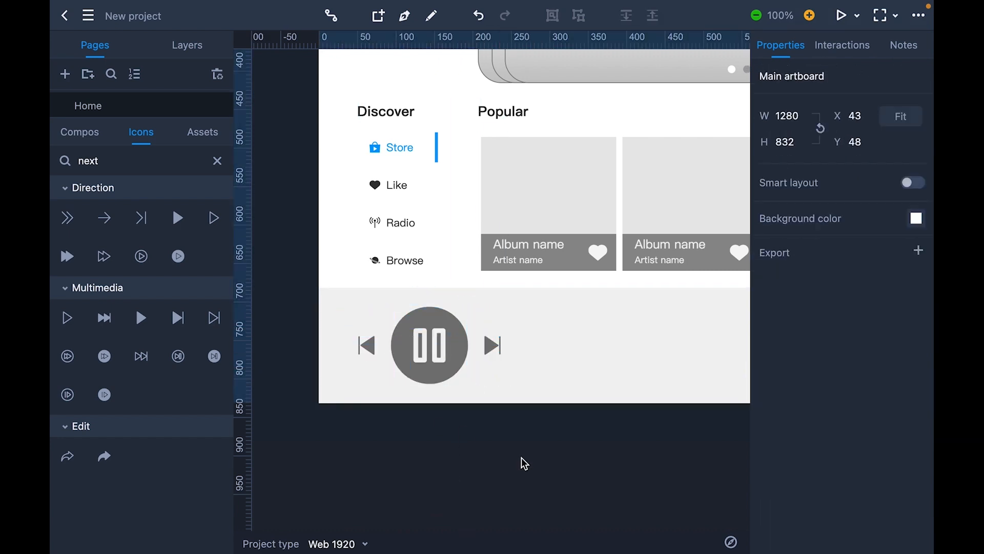
Step: Set the 02:40 time text to size 16 with a dark grey colour
{"action": "scroll", "coordinate": [523, 462], "scroll_direction": "down", "scroll_amount": 2}
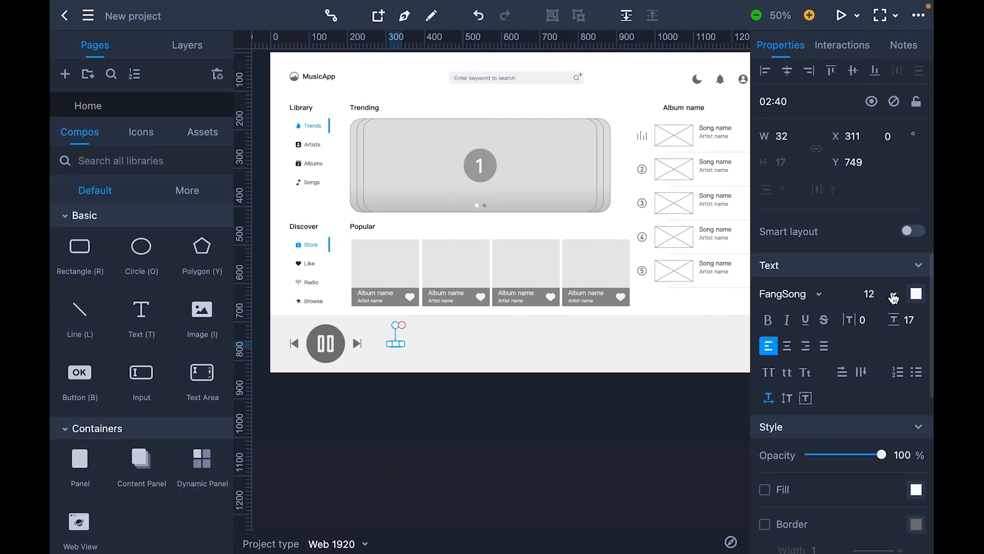
{"action": "left_click", "coordinate": [893, 296]}
{"action": "left_click", "coordinate": [881, 488]}
{"action": "left_click", "coordinate": [916, 293]}
{"action": "left_click", "coordinate": [754, 61]}
Step: Move the 02:40 text close to the next song icon and align it with the three playback icons on their vertical centres
{"action": "left_click_drag", "start_coordinate": [399, 345], "coordinate": [385, 345]}
{"action": "left_click", "coordinate": [357, 343], "text": "shift"}
{"action": "left_click", "coordinate": [325, 343], "text": "shift"}
{"action": "left_click", "coordinate": [294, 344], "text": "shift"}
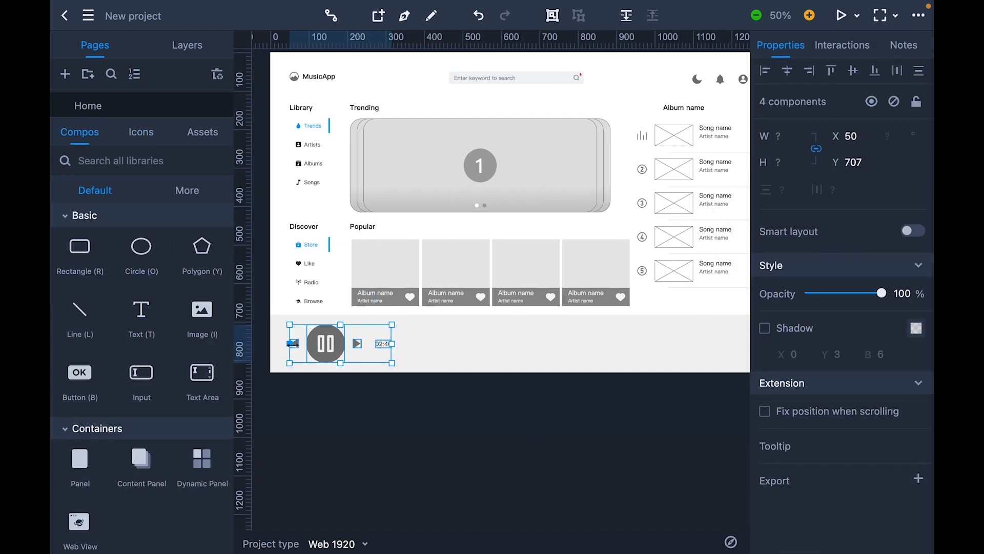
{"action": "left_click", "coordinate": [852, 74]}
{"action": "left_click", "coordinate": [482, 446]}
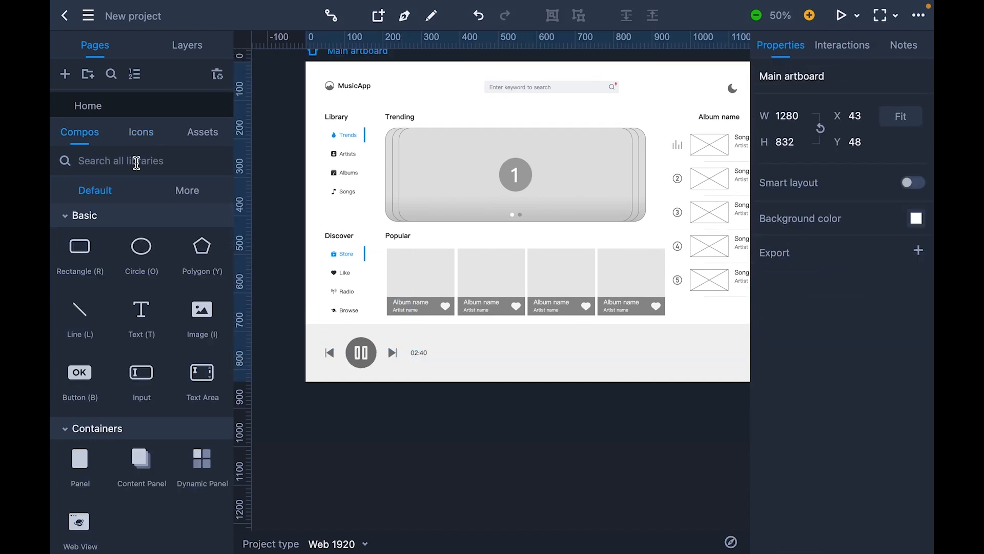
Step: Add a macOS progress bar right of the 02:40 text and set its width to 500
{"action": "left_click", "coordinate": [136, 161]}
{"action": "type", "text": "progre"}
{"action": "scroll", "coordinate": [141, 359], "scroll_direction": "down", "scroll_amount": 5}
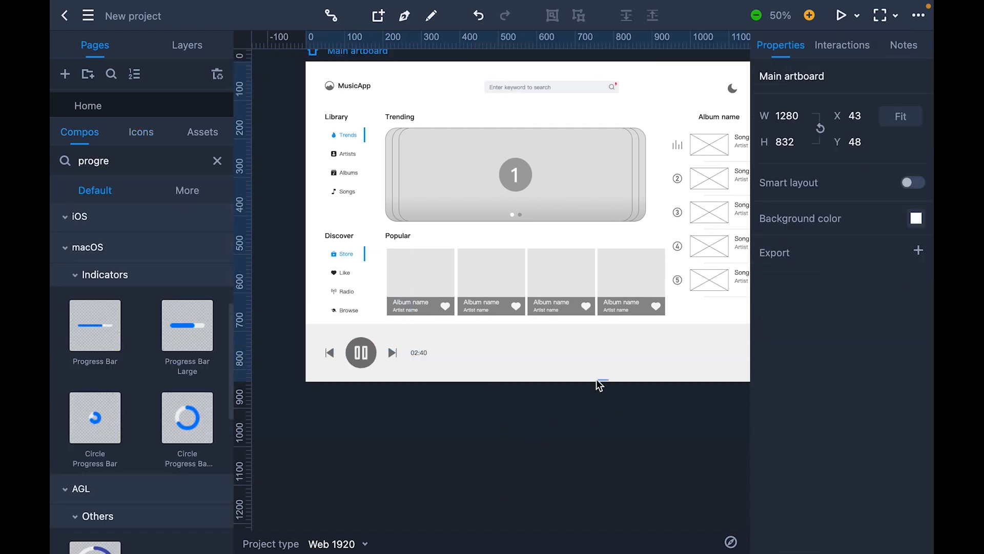
{"action": "left_click_drag", "start_coordinate": [95, 325], "coordinate": [464, 354]}
{"action": "key", "text": "Return"}
{"action": "key", "text": "super+minus"}
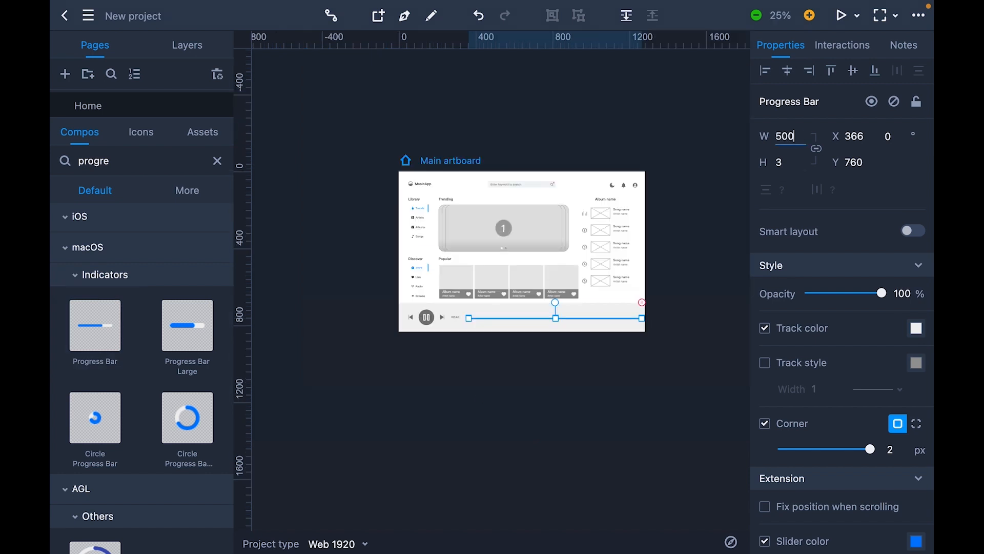
{"action": "key", "text": "Return"}
{"action": "left_click", "coordinate": [552, 448]}
Step: Set the song progress bar's track colour to white (FFFFFF)
{"action": "key", "text": "super+plus"}
{"action": "scroll", "coordinate": [572, 405], "scroll_direction": "up", "scroll_amount": 1}
{"action": "left_click", "coordinate": [589, 368]}
{"action": "left_click", "coordinate": [612, 417]}
{"action": "left_click", "coordinate": [583, 369]}
{"action": "left_click", "coordinate": [888, 97]}
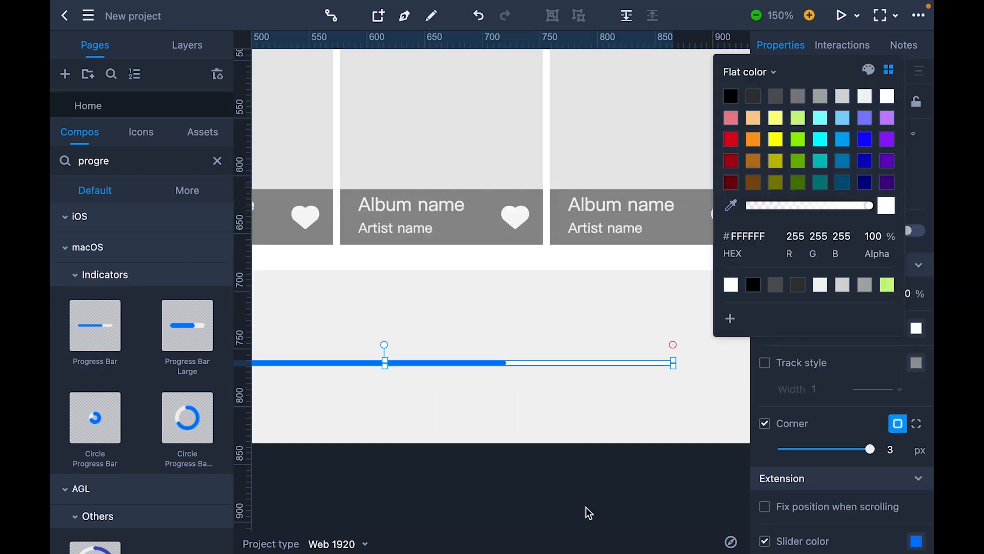
{"action": "left_click", "coordinate": [587, 506]}
Step: Align the song progress bar with the neighbouring player controls on their vertical centres
{"action": "key", "text": "super+minus"}
{"action": "key", "text": "super+minus"}
{"action": "key", "text": "super+minus"}
{"action": "left_click_drag", "start_coordinate": [442, 334], "coordinate": [600, 358]}
{"action": "left_click", "coordinate": [461, 351], "text": "shift"}
{"action": "left_click", "coordinate": [853, 71]}
{"action": "left_click", "coordinate": [564, 441]}
Step: Change the copied time text at the far end of the progress bar to 05:00
{"action": "scroll", "coordinate": [462, 390], "scroll_direction": "up", "scroll_amount": 1}
{"action": "left_click", "coordinate": [398, 426]}
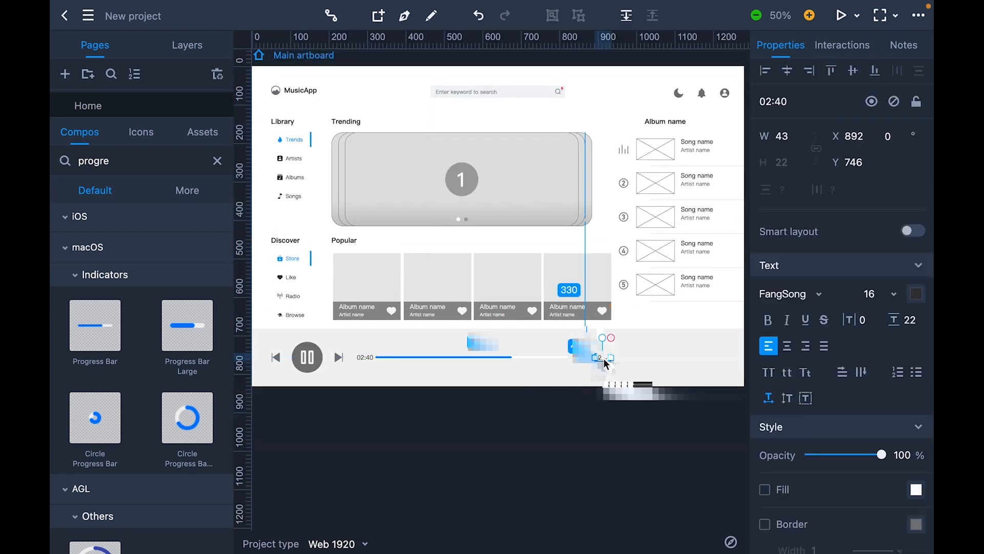
{"action": "double_click", "coordinate": [601, 358]}
{"action": "type", "text": "05:00"}
{"action": "left_click", "coordinate": [584, 464]}
Step: Set the song progress bar's width to 550
{"action": "left_click", "coordinate": [557, 357]}
{"action": "left_click", "coordinate": [788, 137]}
{"action": "type", "text": "550"}
{"action": "key", "text": "Return"}
{"action": "left_click", "coordinate": [603, 504]}
{"action": "left_click_drag", "start_coordinate": [653, 462], "coordinate": [567, 460]}
Step: Add the shuffle and repeat icons from the Multimedia icon set to the right of the 05:00 text
{"action": "left_click", "coordinate": [137, 136]}
{"action": "left_click", "coordinate": [217, 161]}
{"action": "scroll", "coordinate": [164, 346], "scroll_direction": "down", "scroll_amount": 5}
{"action": "scroll", "coordinate": [165, 345], "scroll_direction": "up", "scroll_amount": 5}
{"action": "left_click", "coordinate": [66, 188]}
{"action": "scroll", "coordinate": [114, 346], "scroll_direction": "down", "scroll_amount": 1}
{"action": "left_click_drag", "start_coordinate": [141, 396], "coordinate": [551, 368]}
{"action": "left_click_drag", "start_coordinate": [178, 396], "coordinate": [602, 375]}
{"action": "left_click_drag", "start_coordinate": [569, 427], "coordinate": [639, 421]}
Step: Set the shuffle and repeat icons' width to 24 each
{"action": "left_click", "coordinate": [622, 365]}
{"action": "type", "text": "24"}
{"action": "key", "text": "Return"}
{"action": "left_click", "coordinate": [672, 370]}
{"action": "left_click", "coordinate": [797, 137]}
{"action": "type", "text": "24"}
{"action": "key", "text": "Return"}
Step: Align the shuffle and repeat icons with the 05:00 text on their vertical centres and nudge the repeat icon closer to shuffle
{"action": "left_click_drag", "start_coordinate": [662, 360], "coordinate": [629, 351]}
{"action": "left_click", "coordinate": [611, 353], "text": "shift"}
{"action": "left_click", "coordinate": [647, 338], "text": "shift"}
{"action": "left_click", "coordinate": [853, 71]}
{"action": "left_click", "coordinate": [620, 398]}
{"action": "left_click", "coordinate": [636, 361]}
{"action": "key", "text": "shift+Left"}
Step: Search the icons for "sound" and place a speaker icon to the right of the repeat icon
{"action": "left_click_drag", "start_coordinate": [619, 398], "coordinate": [569, 437]}
{"action": "key", "text": "super+equal"}
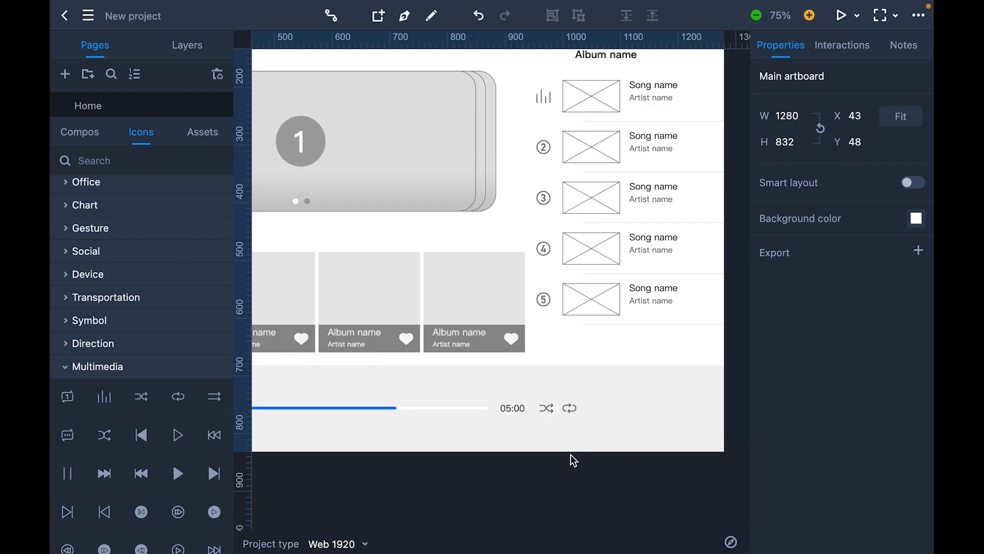
{"action": "left_click", "coordinate": [109, 160]}
{"action": "type", "text": "sound"}
{"action": "left_click_drag", "start_coordinate": [66, 356], "coordinate": [610, 408]}
{"action": "left_click", "coordinate": [584, 477]}
Step: Add a volume progress bar to the right of the speaker icon and set its height to 5
{"action": "left_click", "coordinate": [218, 161]}
{"action": "left_click", "coordinate": [87, 135]}
{"action": "left_click", "coordinate": [98, 160]}
{"action": "type", "text": "progress"}
{"action": "left_click_drag", "start_coordinate": [79, 246], "coordinate": [666, 406]}
{"action": "left_click", "coordinate": [795, 159]}
{"action": "type", "text": "5"}
{"action": "left_click", "coordinate": [645, 482]}
{"action": "scroll", "coordinate": [645, 482], "scroll_direction": "down", "scroll_amount": 5}
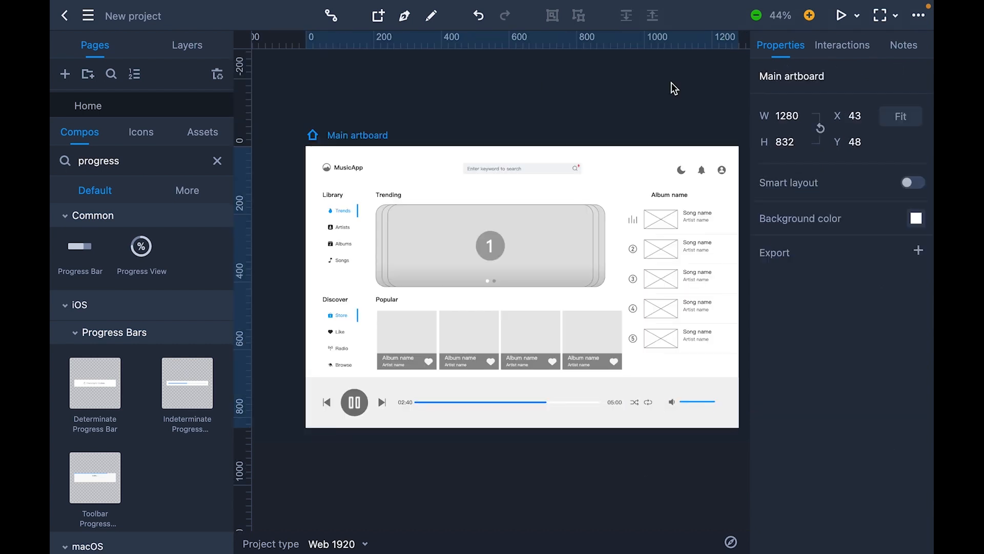
Step: Export the main artboard as an image
{"action": "left_click", "coordinate": [895, 15]}
{"action": "left_click", "coordinate": [829, 49]}
{"action": "left_click", "coordinate": [626, 205]}
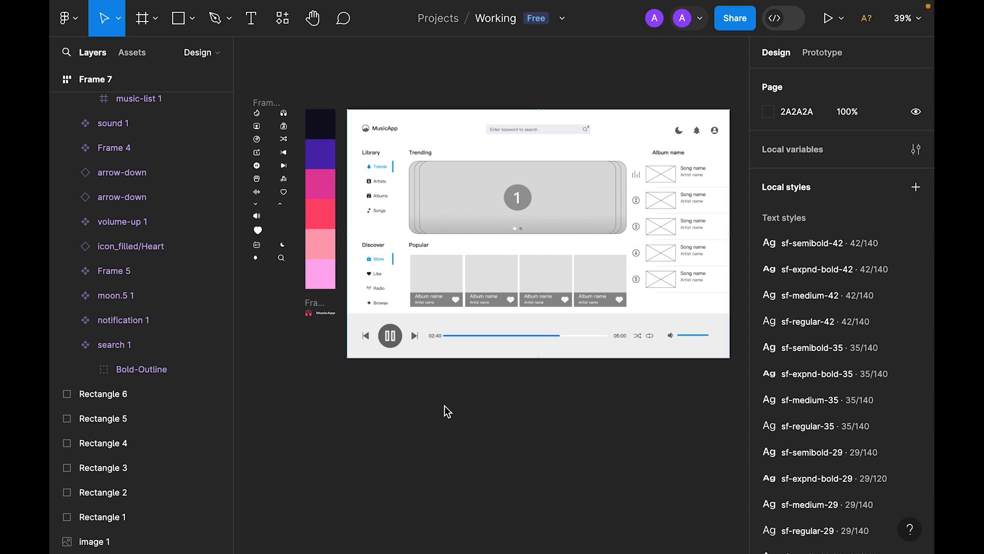
Step: Add a MacBook Air frame of 1280 × 832 below the wireframe image and rename it MusicPlayer
{"action": "scroll", "coordinate": [436, 410], "scroll_direction": "down", "scroll_amount": 2}
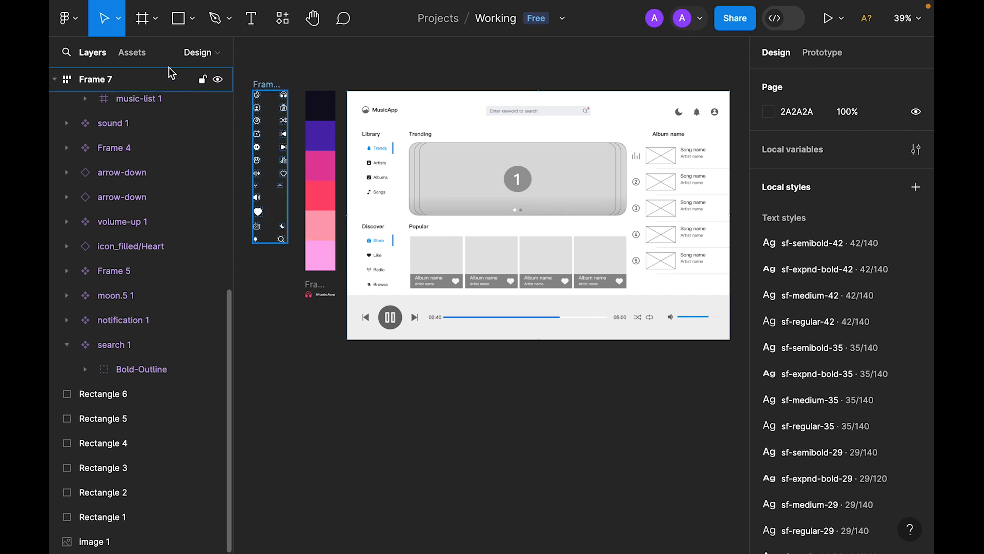
{"action": "left_click", "coordinate": [142, 27]}
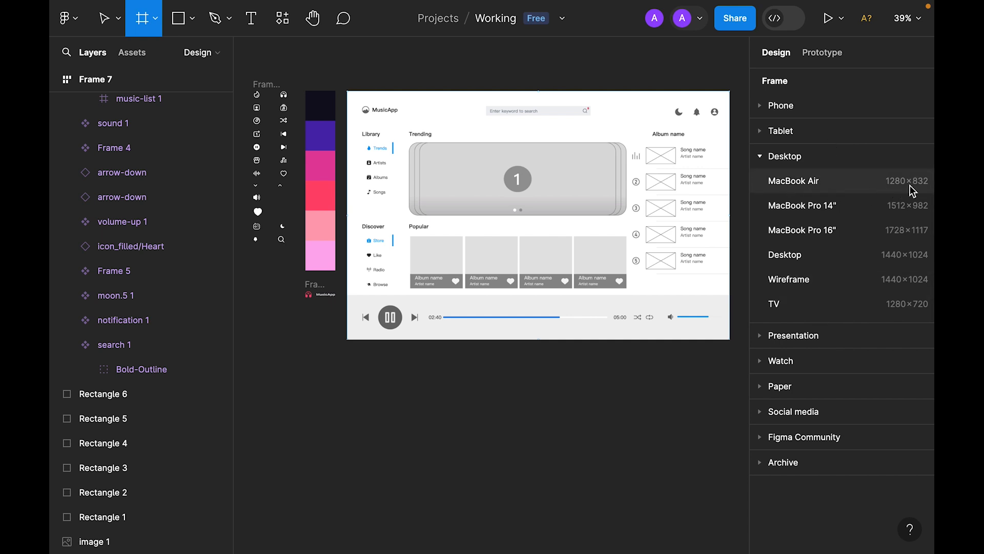
{"action": "left_click", "coordinate": [844, 183]}
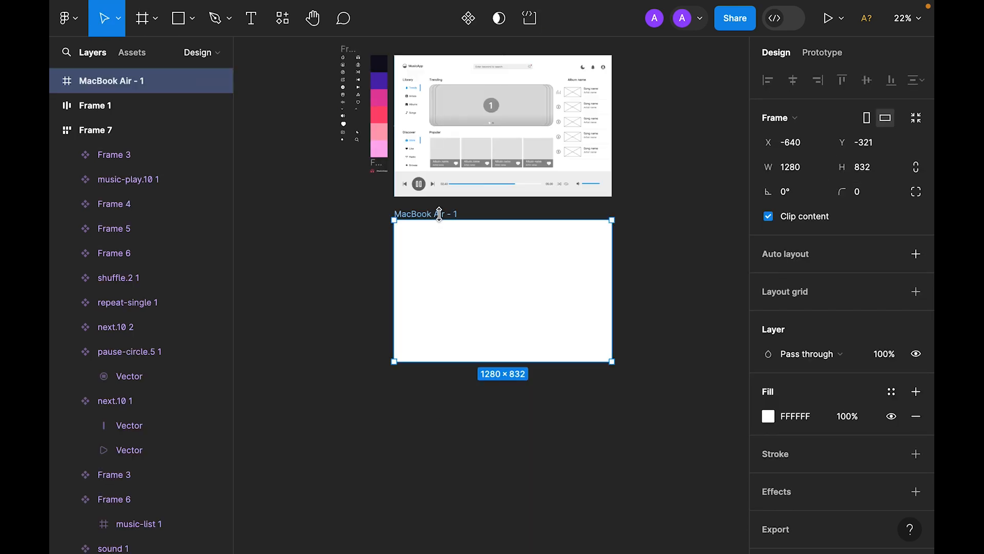
{"action": "double_click", "coordinate": [440, 212]}
{"action": "type", "text": "MusicPlayer"}
{"action": "key", "text": "Return"}
Step: Set the MusicPlayer frame's corner radius to 32 and apply the Dark colour style as its fill
{"action": "left_click", "coordinate": [870, 192]}
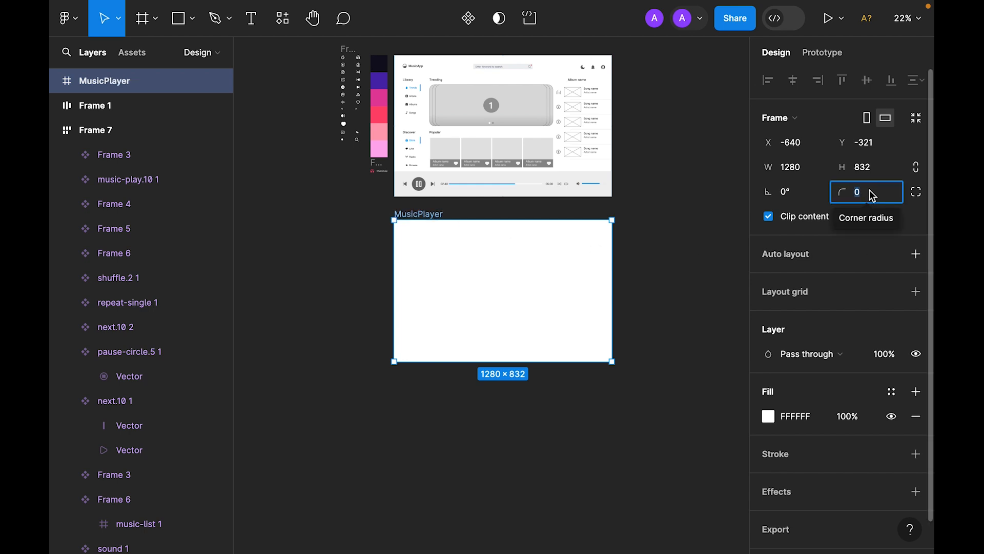
{"action": "key", "text": "shift+Up"}
{"action": "key", "text": "Return"}
{"action": "scroll", "coordinate": [848, 269], "scroll_direction": "down", "scroll_amount": 1}
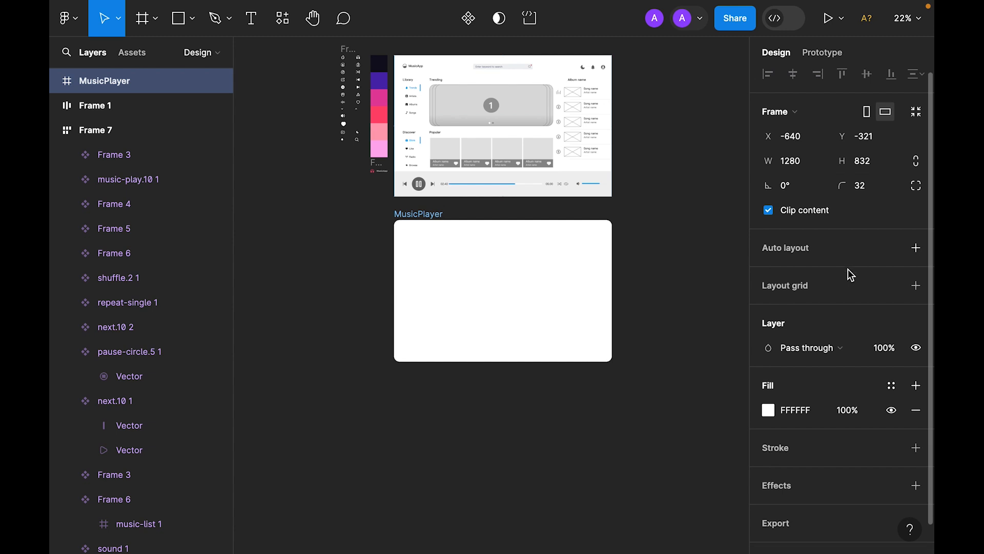
{"action": "left_click", "coordinate": [892, 359]}
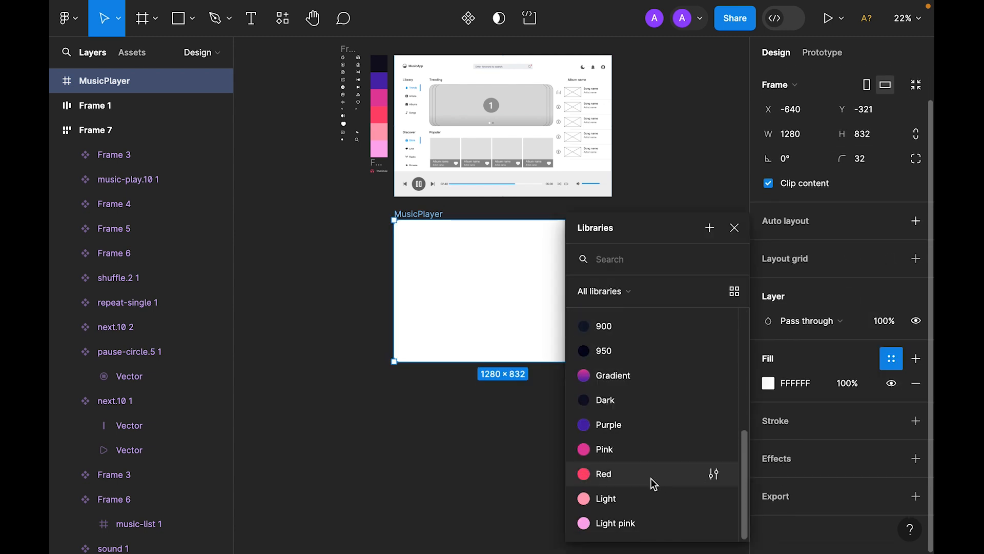
{"action": "left_click", "coordinate": [630, 402]}
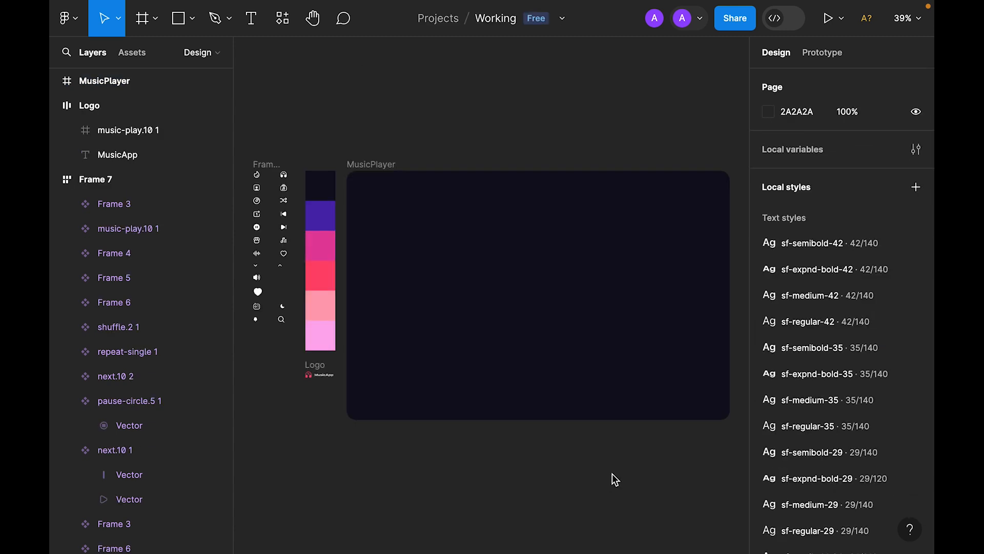
Step: Draw a circle about 383 × 383 in the MusicPlayer frame and duplicate it into a cluster of four overlapping circles
{"action": "left_click", "coordinate": [193, 20]}
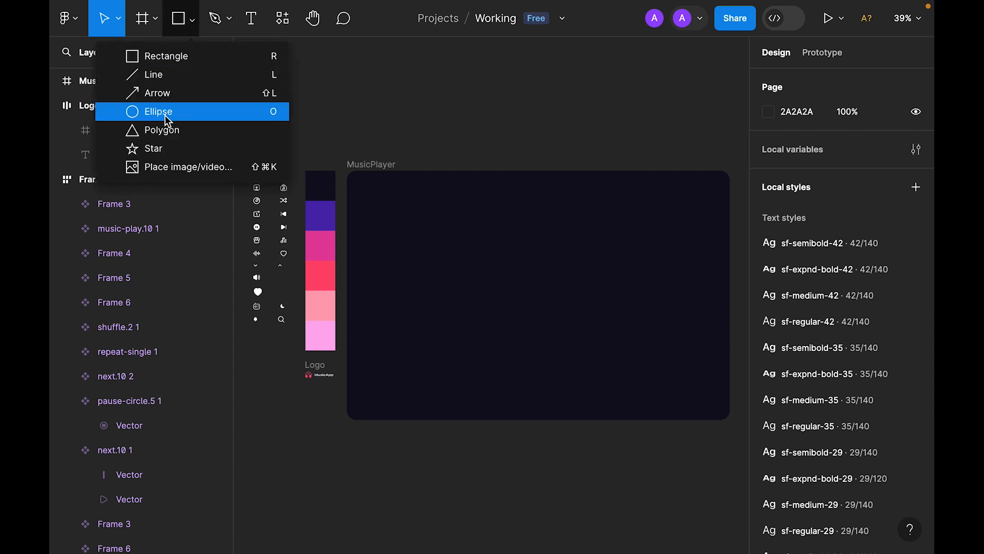
{"action": "left_click", "coordinate": [164, 115]}
{"action": "left_click_drag", "start_coordinate": [421, 231], "coordinate": [535, 345]}
{"action": "mouse_move", "coordinate": [475, 289]}
{"action": "left_mouse_down"}
{"action": "mouse_move", "coordinate": [432, 258]}
{"action": "mouse_move", "coordinate": [513, 312]}
{"action": "mouse_move", "coordinate": [450, 310]}
{"action": "mouse_move", "coordinate": [497, 247]}
{"action": "mouse_move", "coordinate": [508, 210]}
{"action": "left_mouse_up"}
Step: Fill the upper-left circle with the palette's purple and the upper-right circle with its pink
{"action": "left_click", "coordinate": [394, 241]}
{"action": "key", "text": "i"}
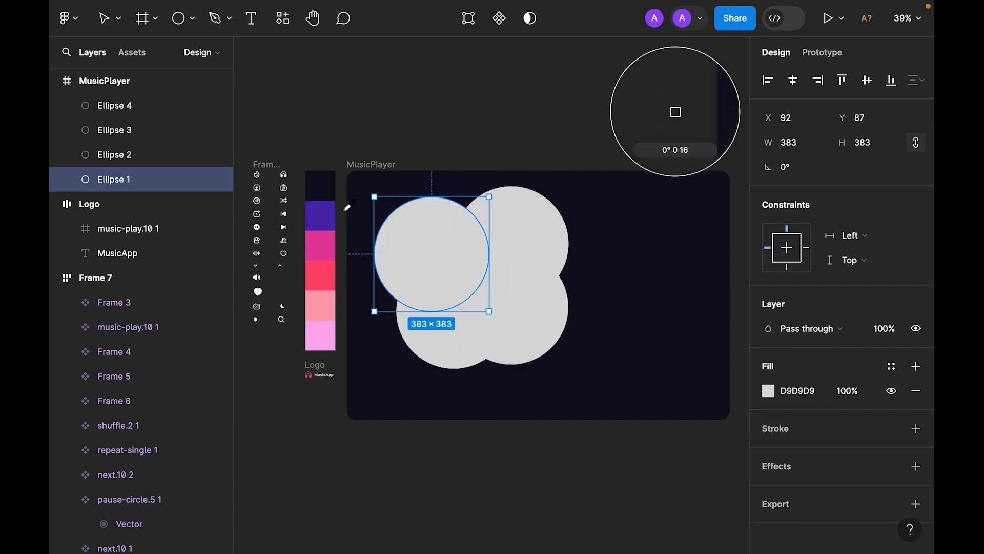
{"action": "left_click", "coordinate": [321, 215]}
{"action": "left_click", "coordinate": [561, 264]}
{"action": "key", "text": "i"}
{"action": "left_click", "coordinate": [321, 245]}
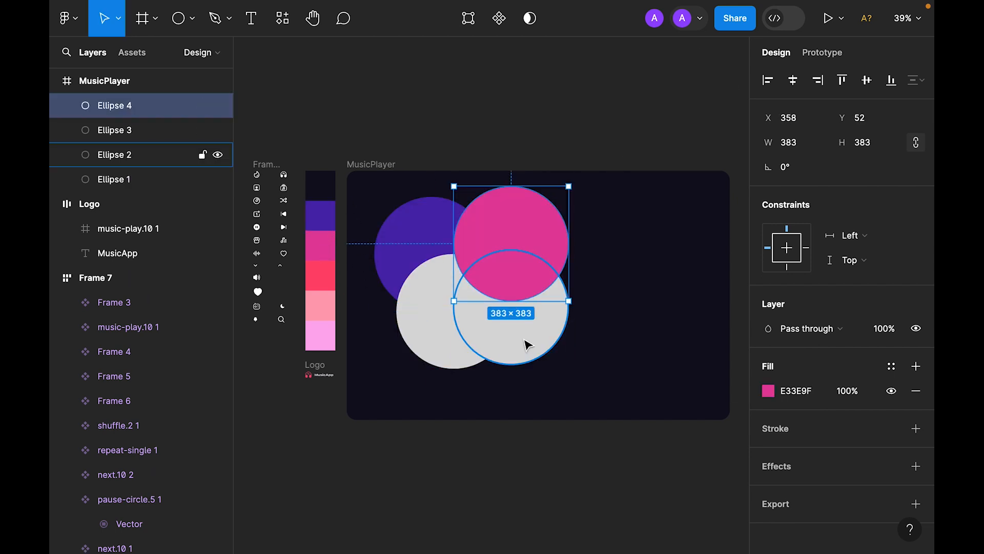
Step: Fill the lower-right circle with the palette's red and the lower-left circle with its light pink
{"action": "left_click", "coordinate": [529, 345]}
{"action": "key", "text": "i"}
{"action": "left_click", "coordinate": [325, 275]}
{"action": "left_click", "coordinate": [431, 328]}
{"action": "key", "text": "i"}
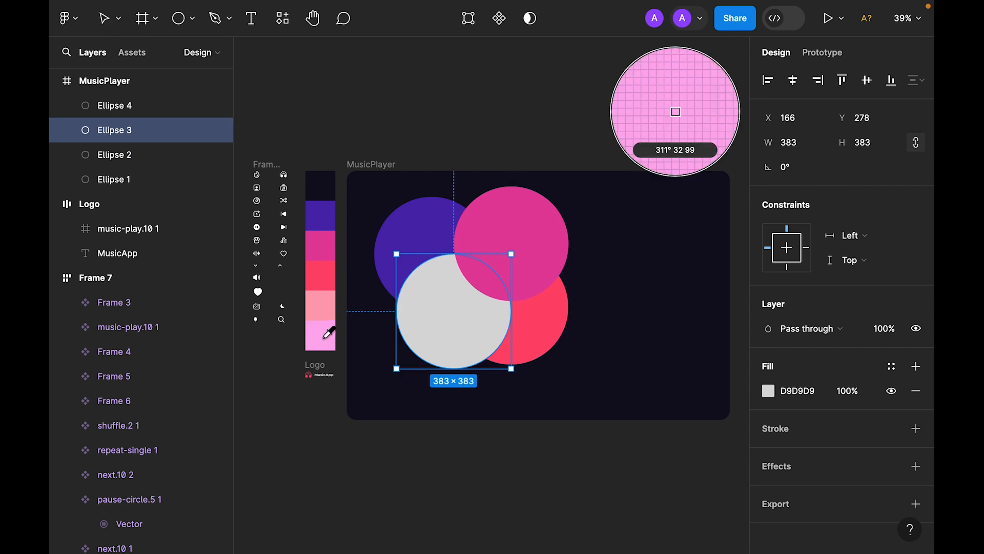
{"action": "left_click", "coordinate": [329, 333]}
Step: Scale all four circles down to about 273 × 273 and group them
{"action": "left_click", "coordinate": [626, 402]}
{"action": "left_click_drag", "start_coordinate": [626, 402], "coordinate": [372, 185]}
{"action": "left_click_drag", "start_coordinate": [569, 186], "coordinate": [513, 238]}
{"action": "left_click_drag", "start_coordinate": [479, 305], "coordinate": [510, 274]}
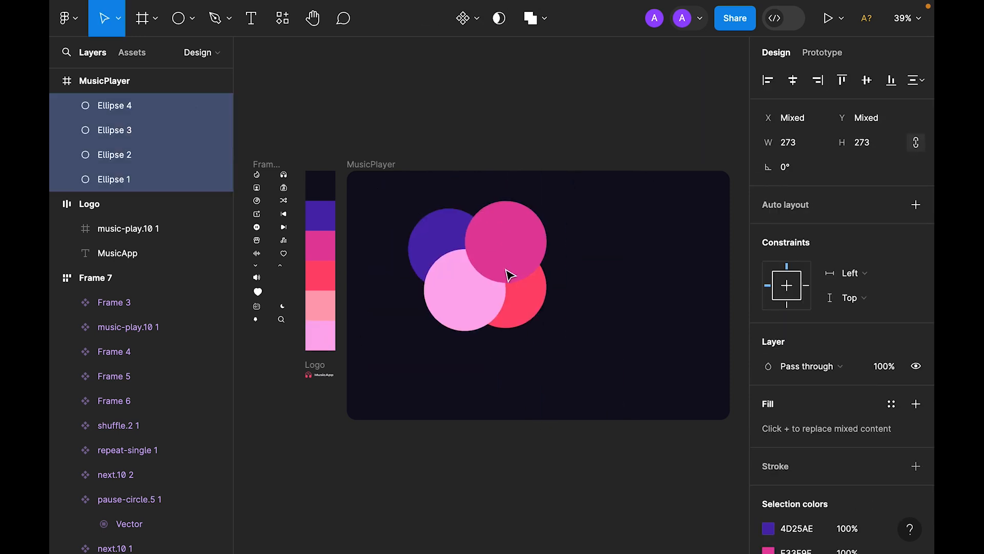
{"action": "key", "text": "ctrl+g"}
Step: Add a Layer blur effect of 200 to the circle group
{"action": "scroll", "coordinate": [861, 415], "scroll_direction": "down", "scroll_amount": 3}
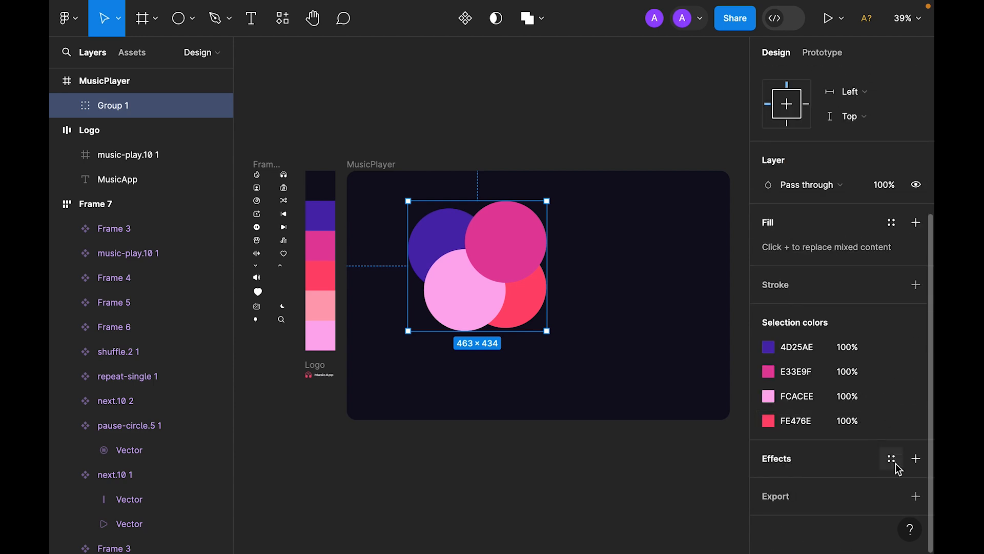
{"action": "left_click", "coordinate": [917, 458]}
{"action": "scroll", "coordinate": [866, 436], "scroll_direction": "down", "scroll_amount": 1}
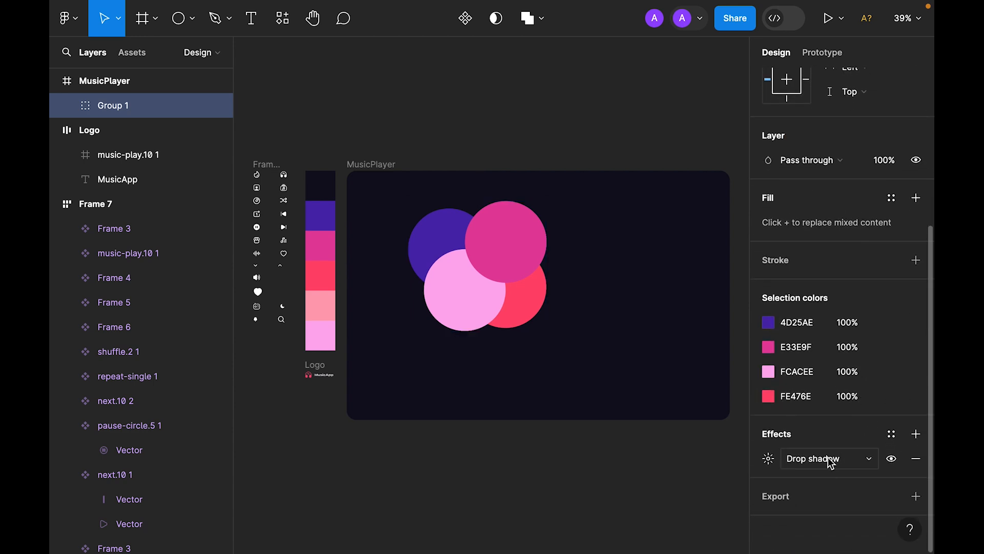
{"action": "left_click", "coordinate": [828, 460]}
{"action": "left_click", "coordinate": [841, 478]}
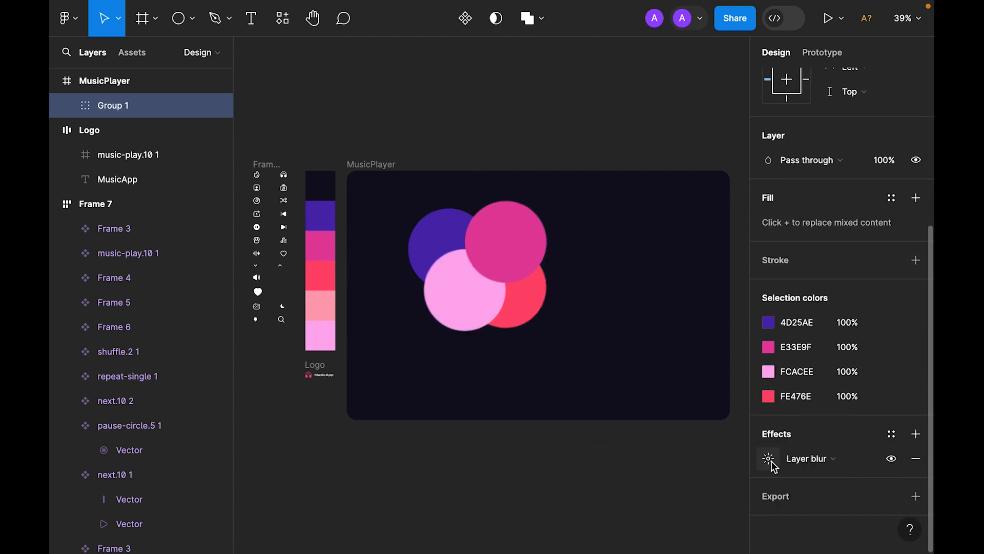
{"action": "left_click", "coordinate": [769, 459]}
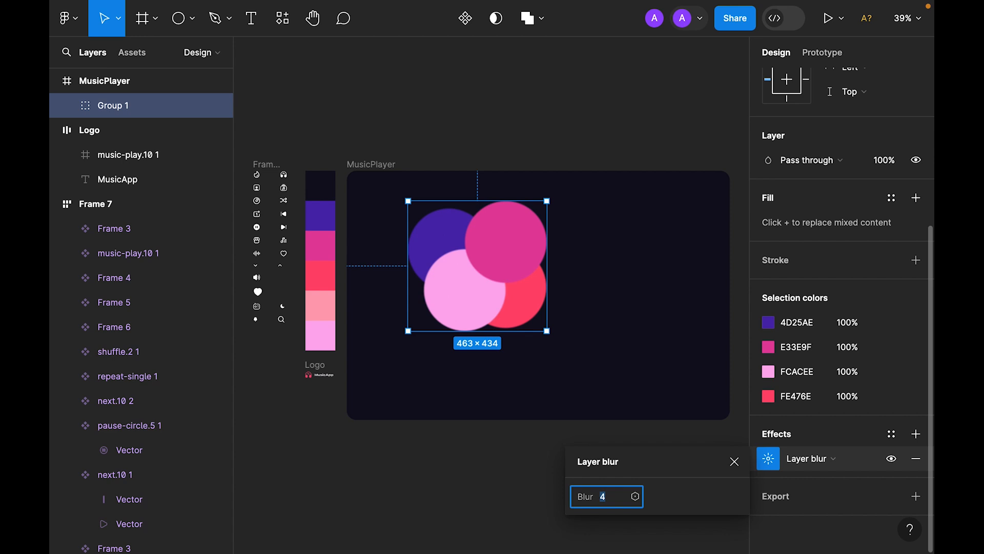
{"action": "key", "text": "Return"}
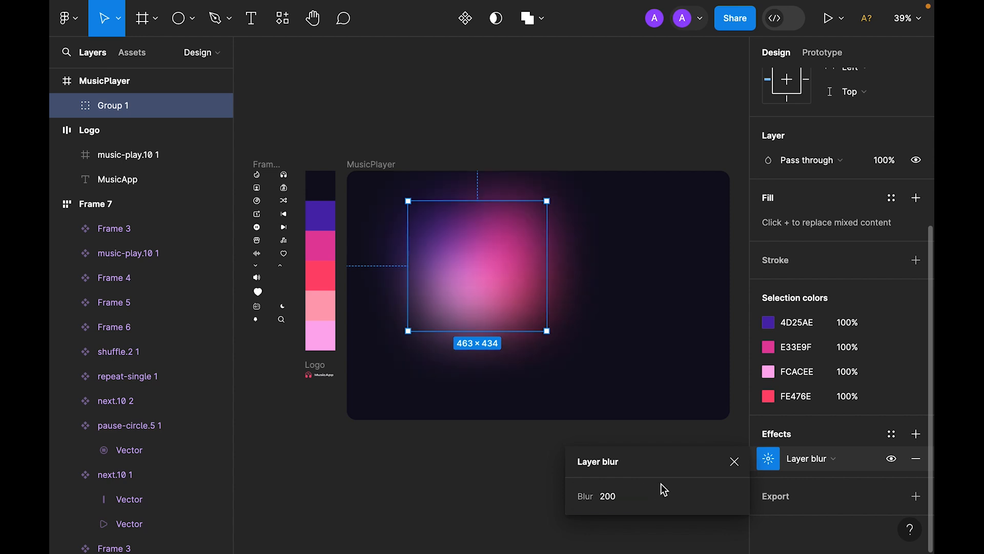
Step: Set the blurred group's opacity to 50% and place a glow at the frame's lower-right corner
{"action": "left_click", "coordinate": [501, 301]}
{"action": "left_click_drag", "start_coordinate": [502, 302], "coordinate": [492, 290]}
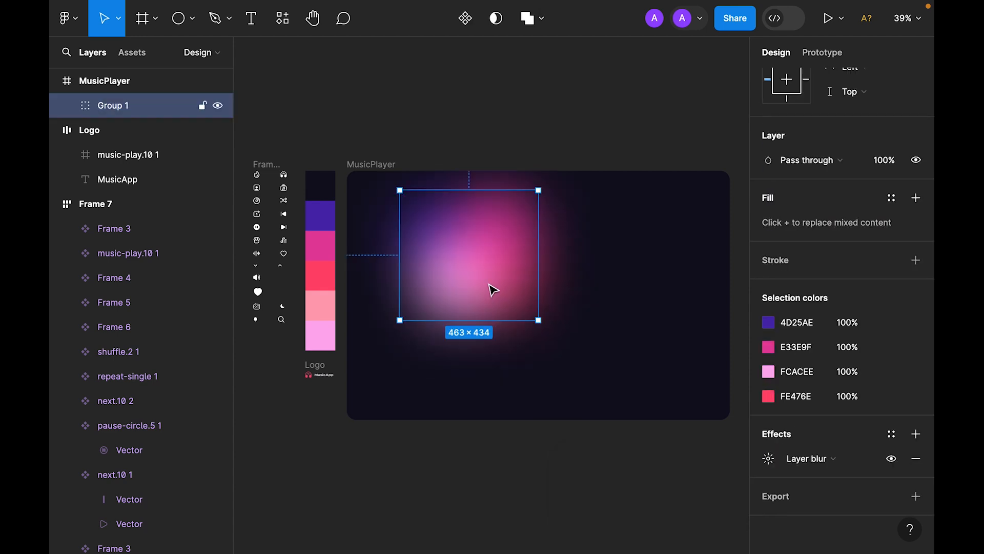
{"action": "key", "text": "5"}
{"action": "left_click_drag", "start_coordinate": [436, 260], "coordinate": [691, 408]}
Step: Set the glow's opacity to 30% and flip it horizontally
{"action": "key", "text": "3"}
{"action": "key", "text": "shift+h"}
{"action": "left_click", "coordinate": [502, 304]}
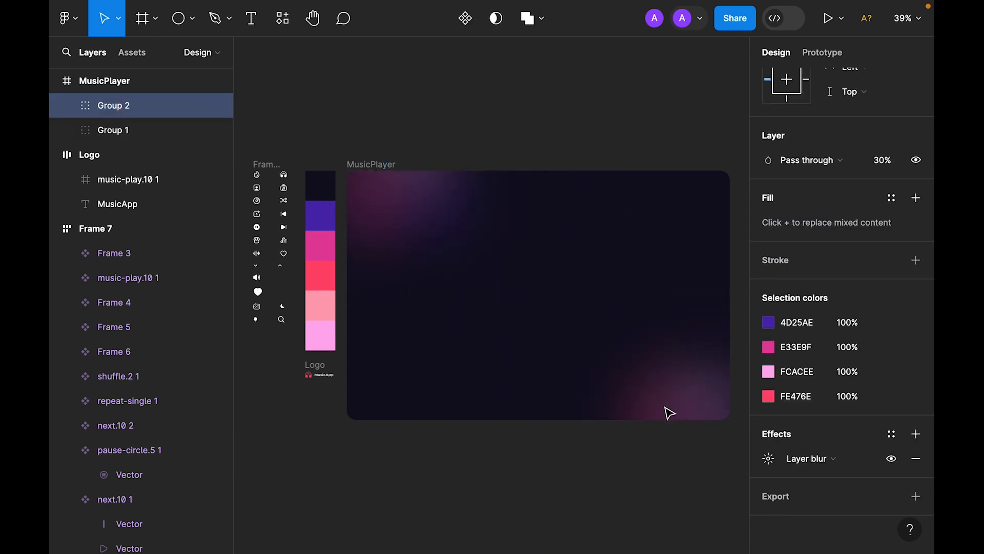
{"action": "key", "text": "Escape"}
Step: Draw a rectangle about 239 × 379 in the MusicPlayer frame and align it to the frame's left and top edges
{"action": "left_click", "coordinate": [378, 162]}
{"action": "key", "text": "shift+2"}
{"action": "left_click", "coordinate": [478, 133]}
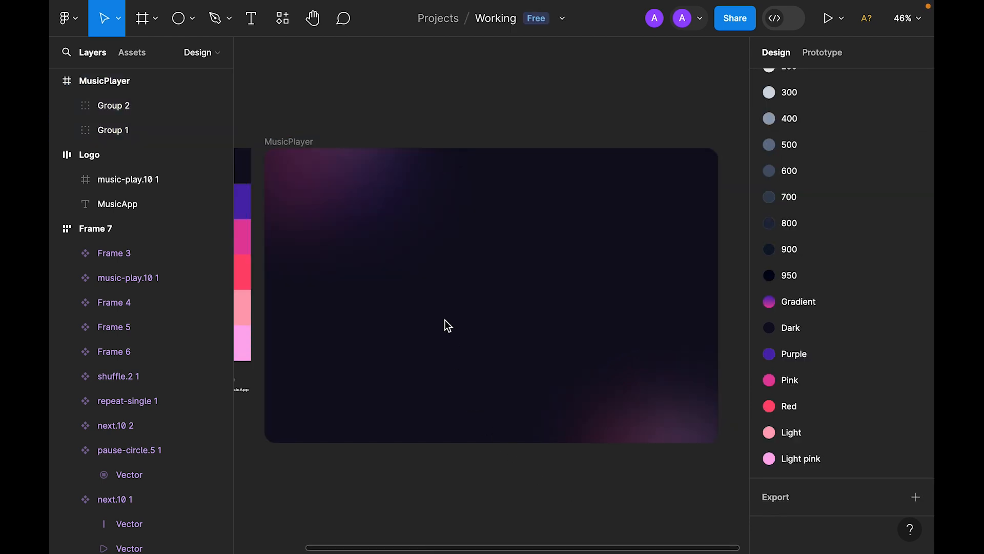
{"action": "key", "text": "r"}
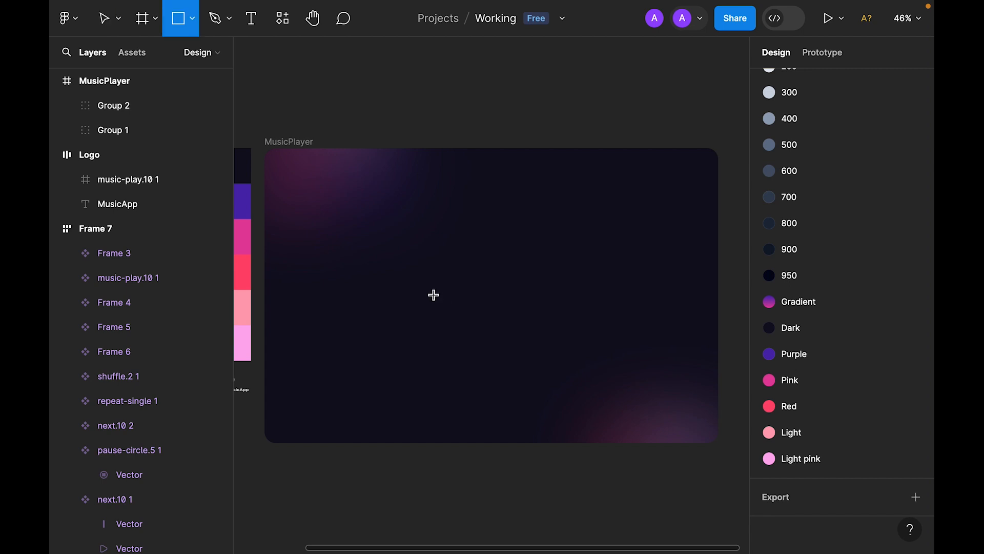
{"action": "left_click_drag", "start_coordinate": [364, 295], "coordinate": [281, 165]}
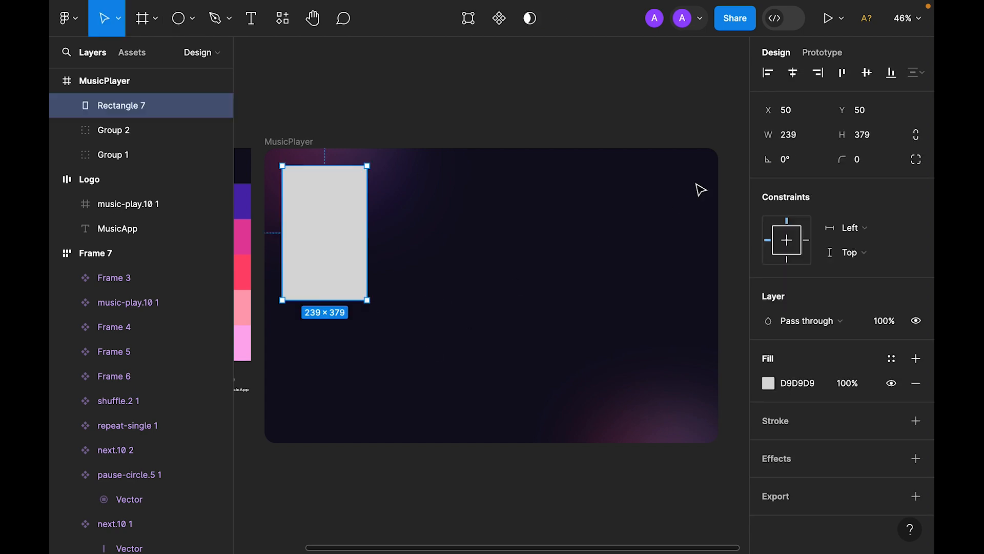
{"action": "left_click", "coordinate": [767, 80]}
{"action": "left_click", "coordinate": [845, 82]}
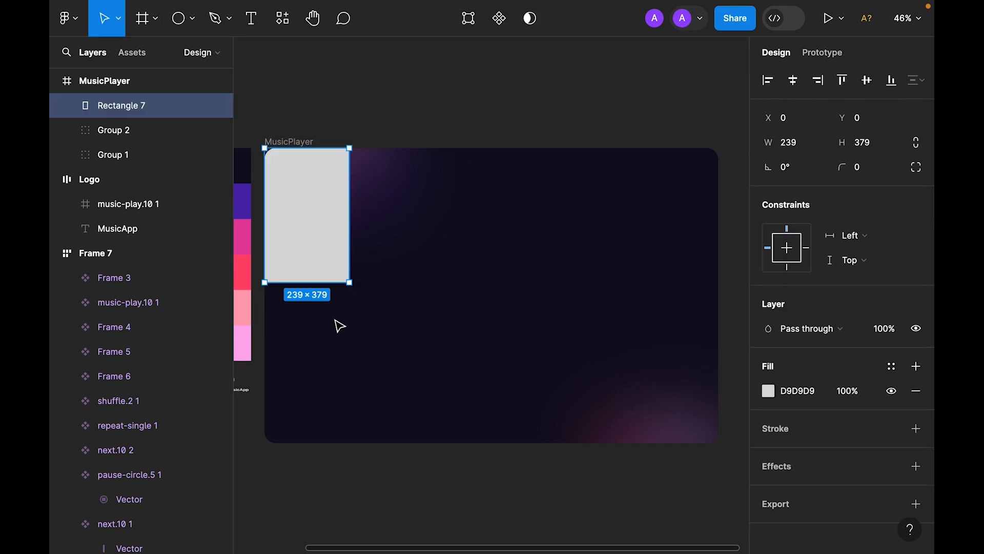
Step: Stretch the rectangle to the MusicPlayer frame's full height of 832 and set its width to 180
{"action": "left_click_drag", "start_coordinate": [322, 283], "coordinate": [337, 443]}
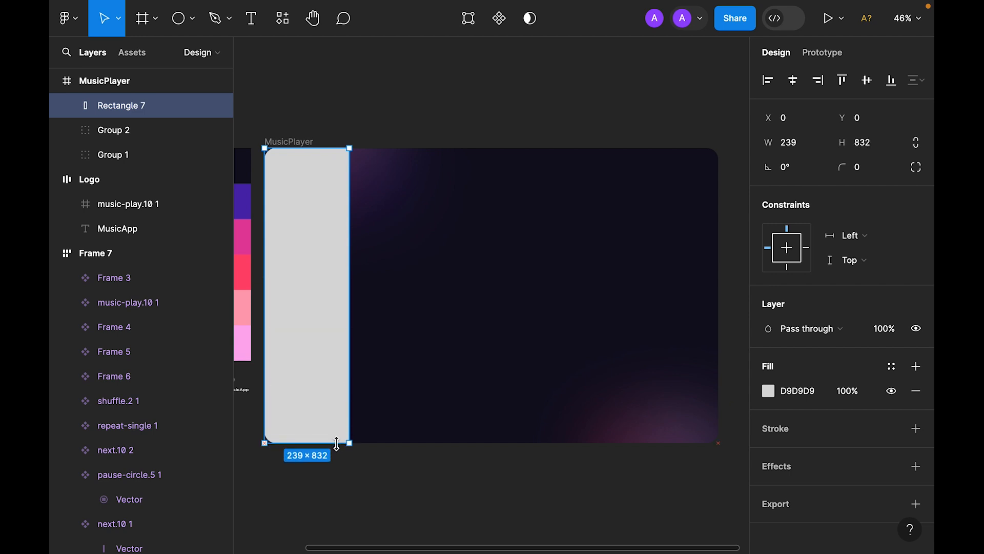
{"action": "left_click", "coordinate": [795, 146]}
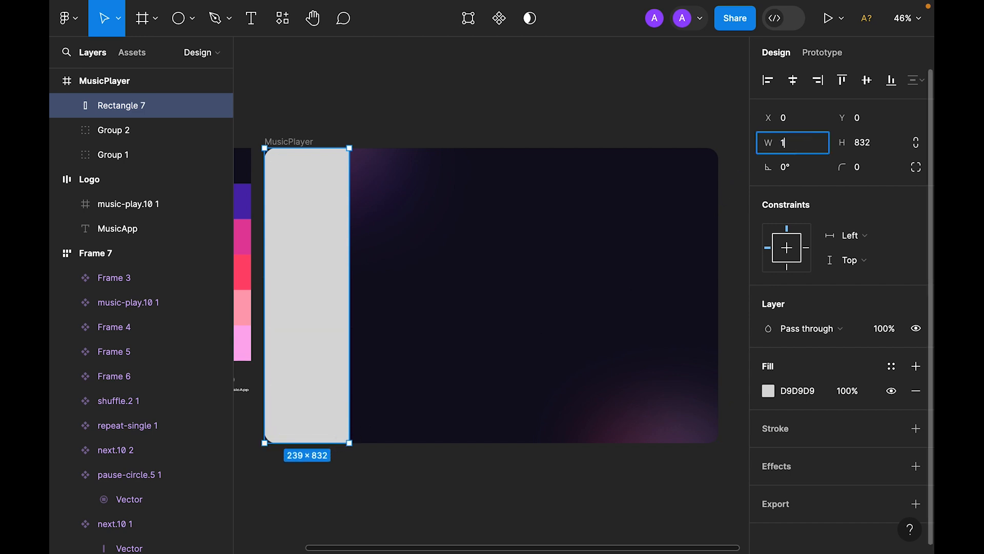
{"action": "type", "text": "180"}
{"action": "key", "text": "Return"}
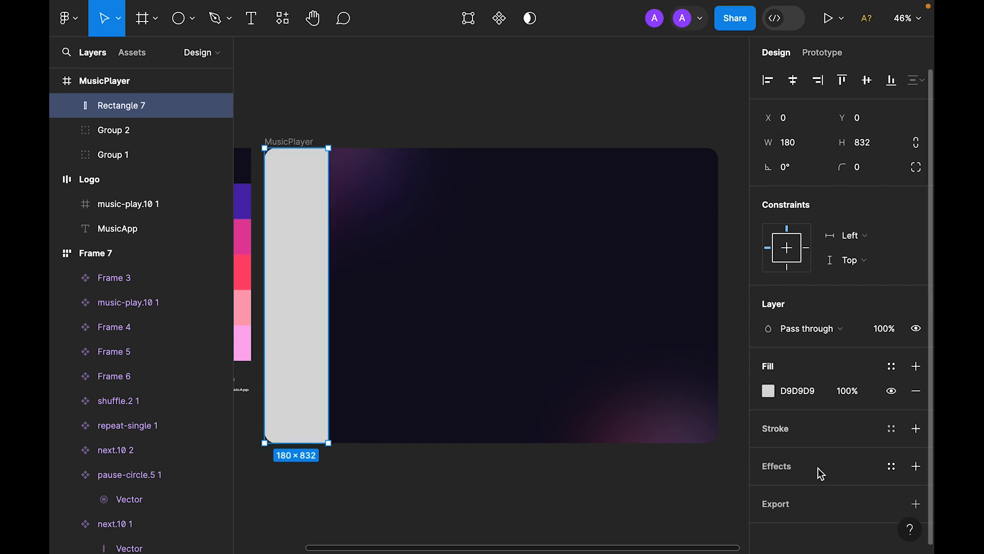
Step: Fill the sidebar rectangle with the Dark colour style, detach the style and set the fill opacity to 80%
{"action": "left_click", "coordinate": [892, 365]}
{"action": "scroll", "coordinate": [589, 428], "scroll_direction": "down", "scroll_amount": 5}
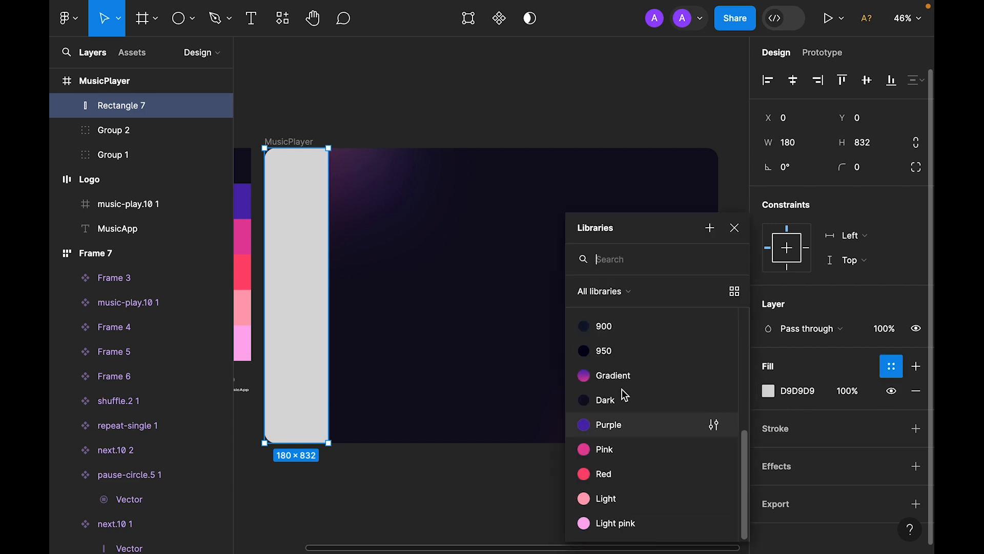
{"action": "left_click", "coordinate": [623, 406]}
{"action": "left_click", "coordinate": [623, 409]}
{"action": "left_click", "coordinate": [310, 306]}
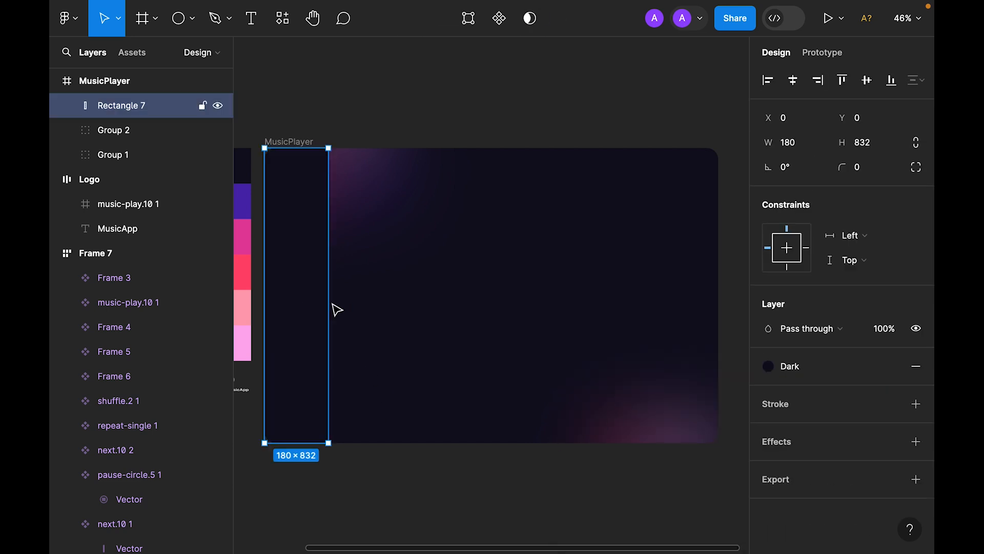
{"action": "left_click", "coordinate": [891, 368]}
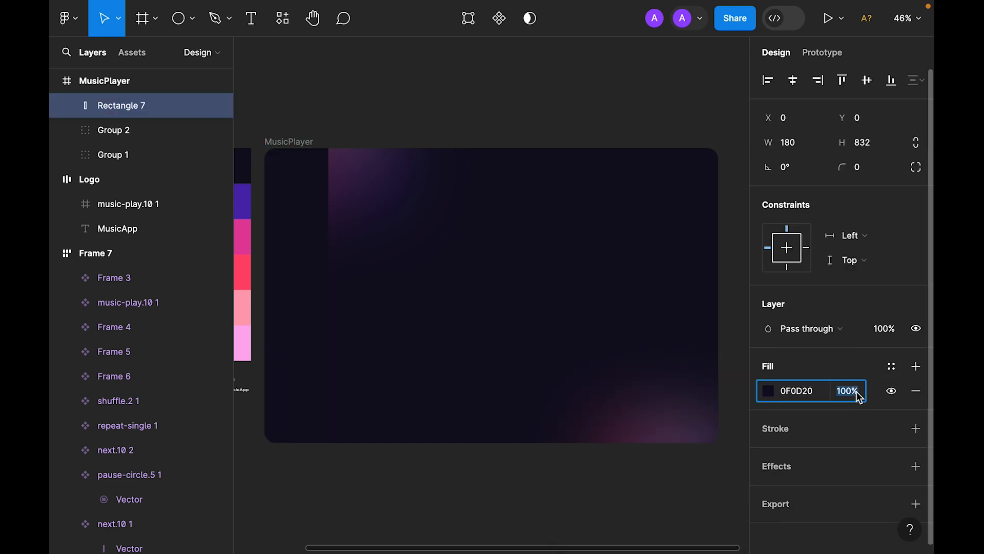
{"action": "type", "text": "80"}
{"action": "key", "text": "Return"}
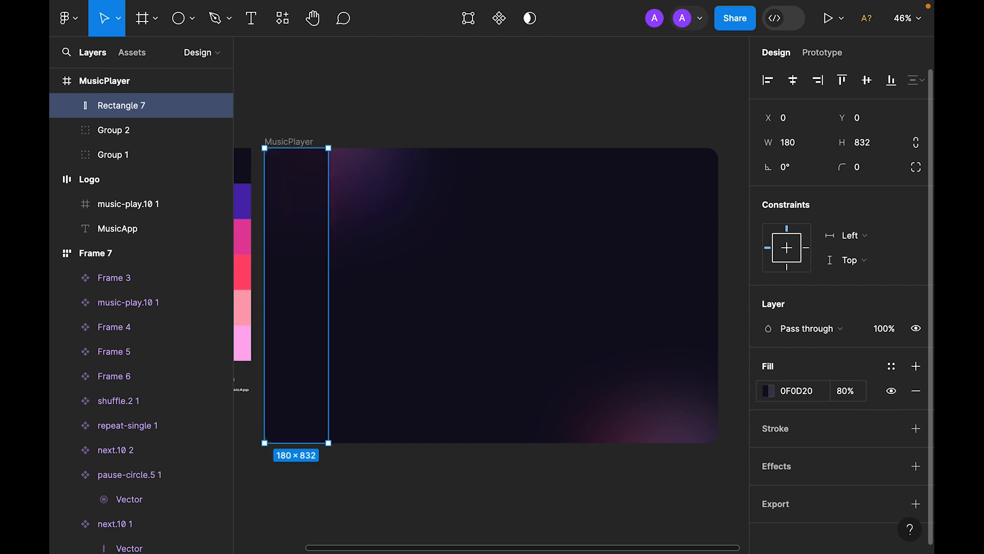
Step: Add a stroke with the Gradient colour style to the sidebar rectangle and position it outside
{"action": "left_click", "coordinate": [916, 428]}
{"action": "left_click", "coordinate": [892, 428]}
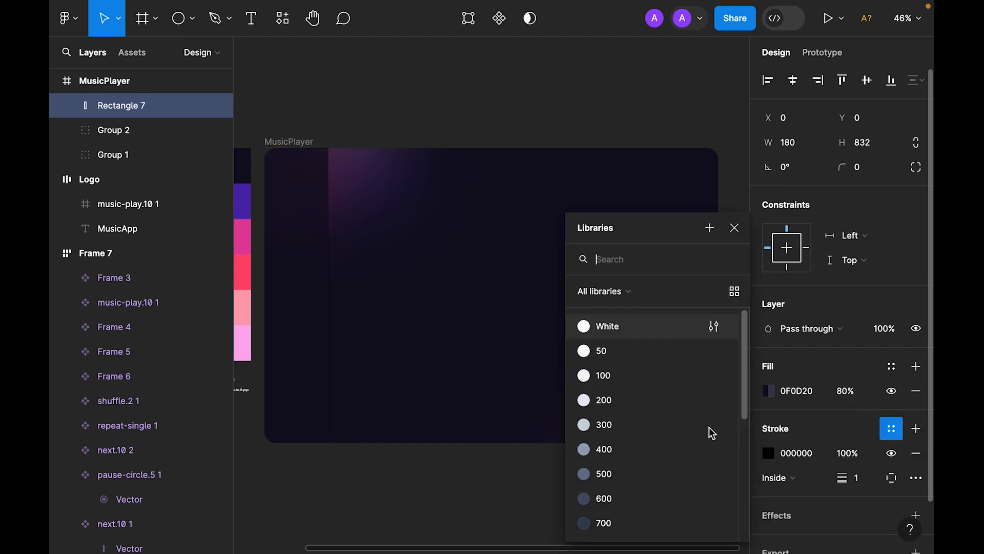
{"action": "scroll", "coordinate": [712, 433], "scroll_direction": "down", "scroll_amount": 5}
{"action": "left_click", "coordinate": [641, 379]}
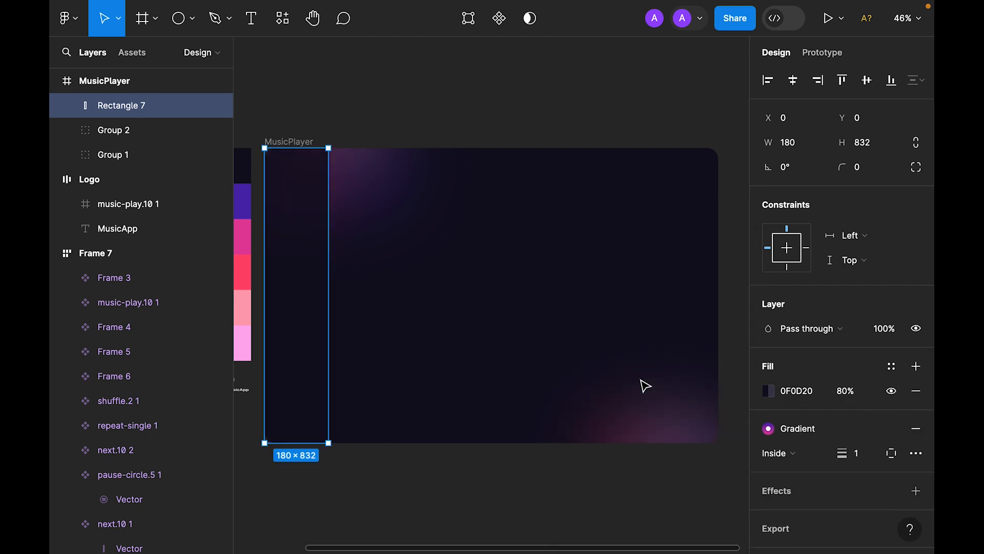
{"action": "left_click", "coordinate": [777, 452]}
{"action": "left_click", "coordinate": [786, 471]}
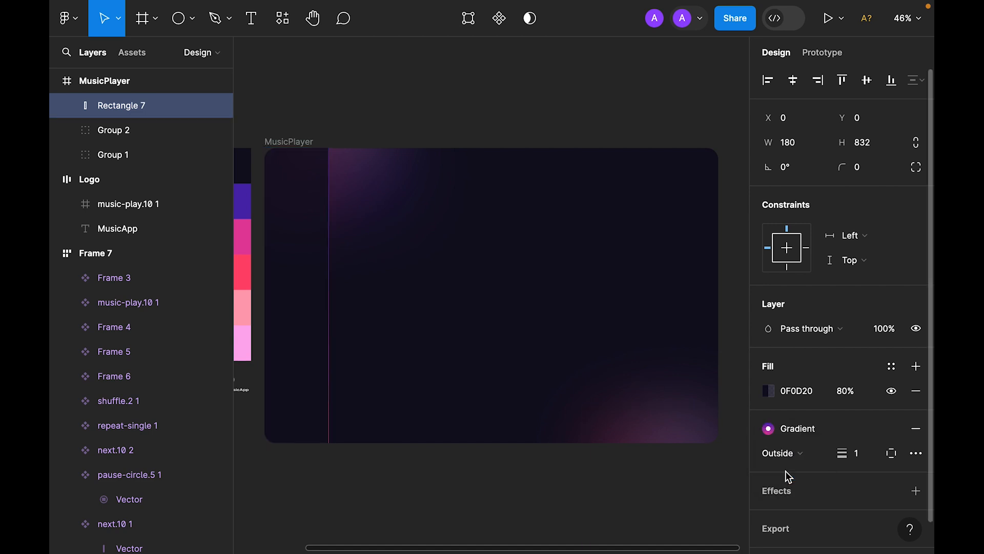
Step: Detach the sidebar stroke's colour style, set its opacity to 50% and flip the gradient
{"action": "left_click", "coordinate": [892, 428]}
{"action": "left_click", "coordinate": [860, 454]}
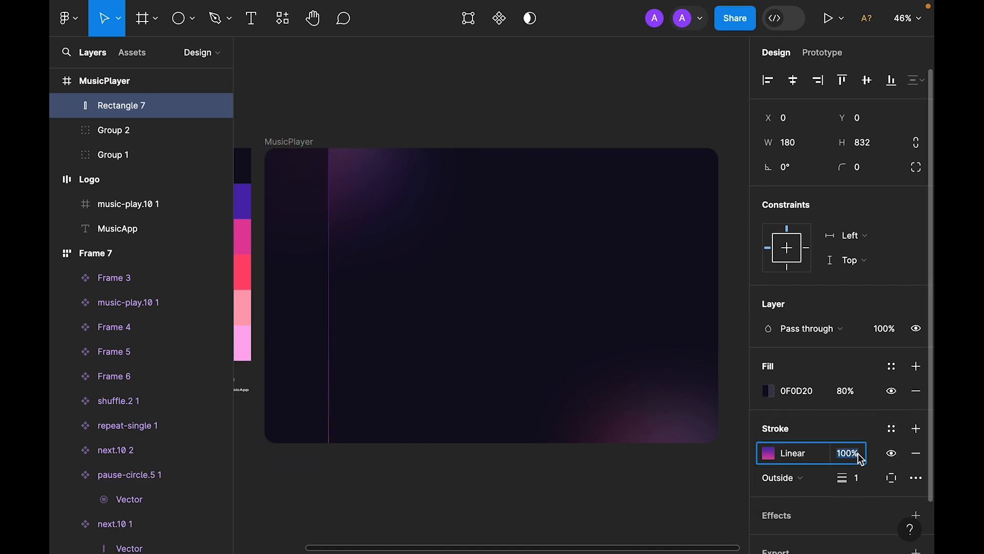
{"action": "type", "text": "50"}
{"action": "key", "text": "Return"}
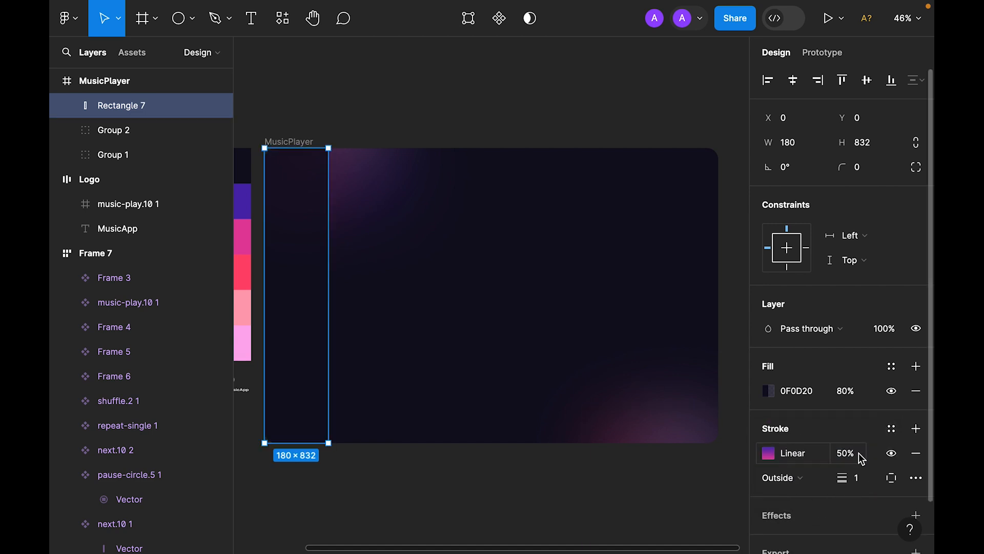
{"action": "scroll", "coordinate": [374, 370], "scroll_direction": "up", "scroll_amount": 1}
{"action": "left_click", "coordinate": [768, 453]}
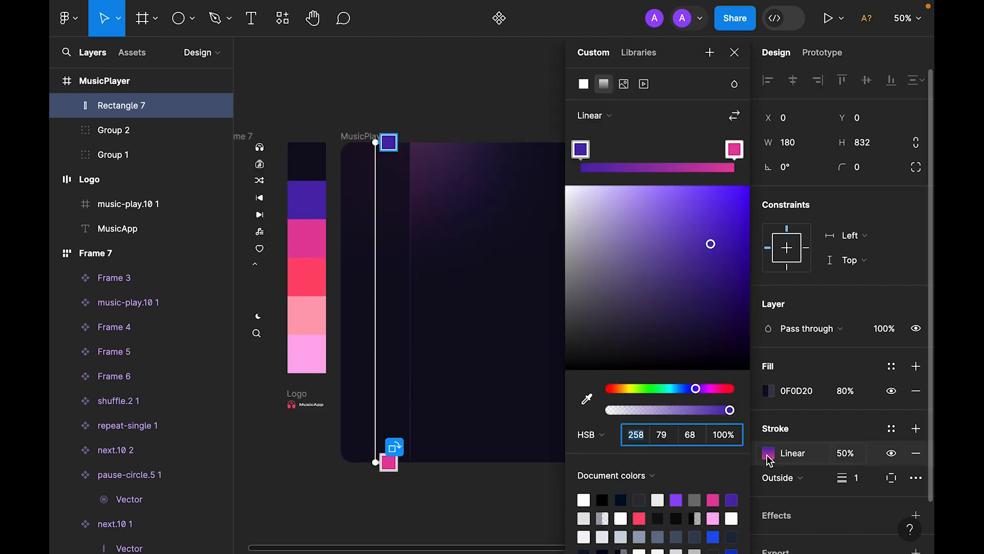
{"action": "left_click", "coordinate": [735, 115]}
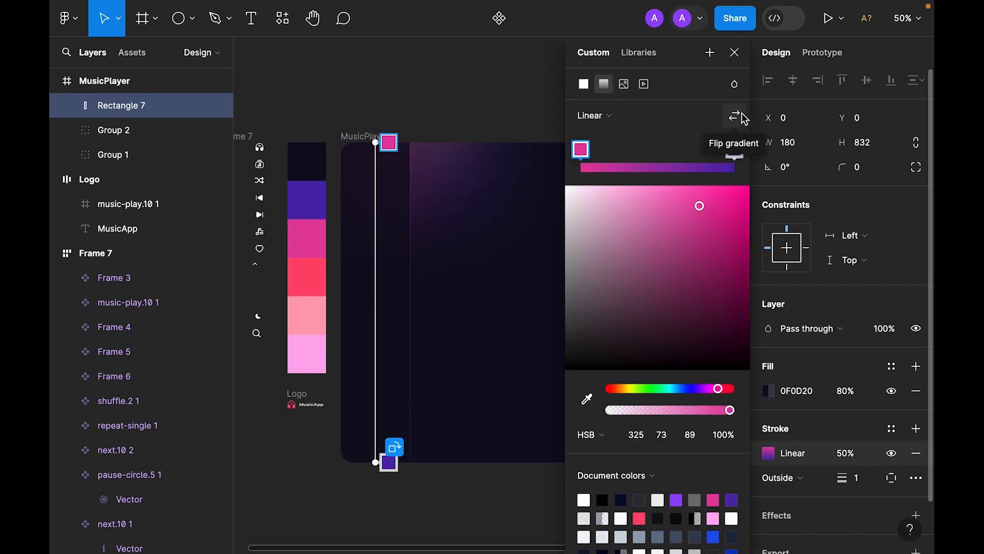
{"action": "left_click", "coordinate": [735, 52]}
{"action": "left_click", "coordinate": [574, 81]}
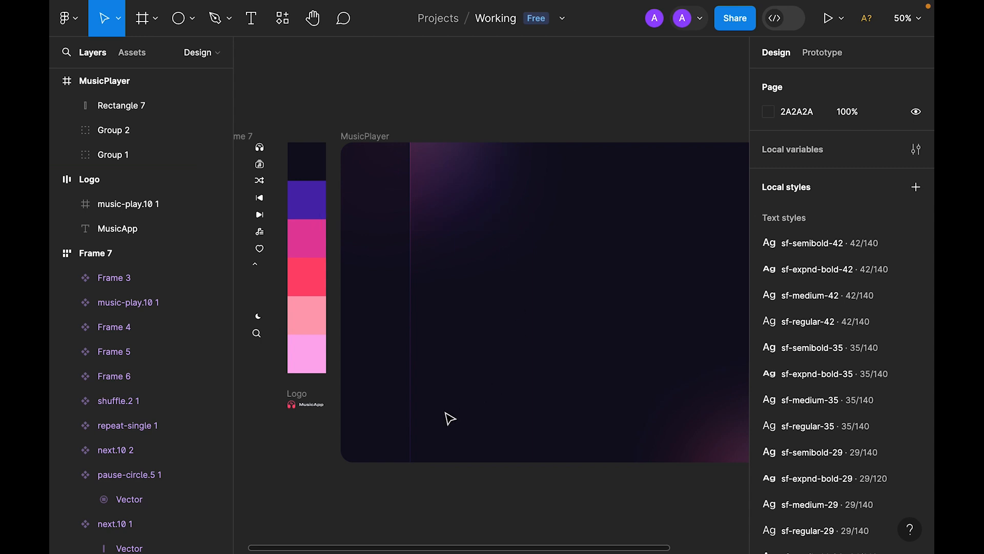
Step: Turn the Logo frame below the colour palette into a component
{"action": "key", "text": "shift+1"}
{"action": "key", "text": "z"}
{"action": "left_click_drag", "start_coordinate": [277, 328], "coordinate": [363, 436]}
{"action": "left_click", "coordinate": [419, 234]}
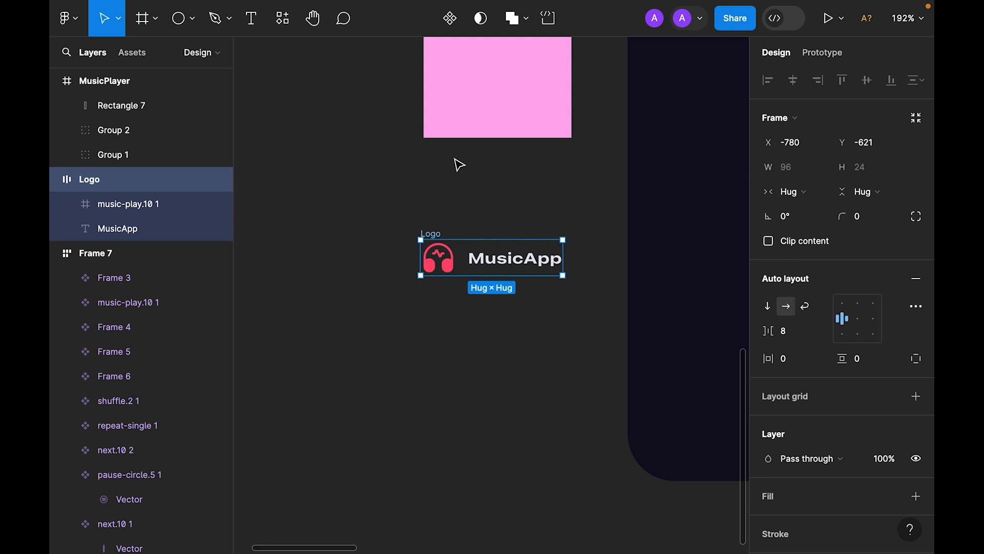
{"action": "left_click", "coordinate": [455, 28]}
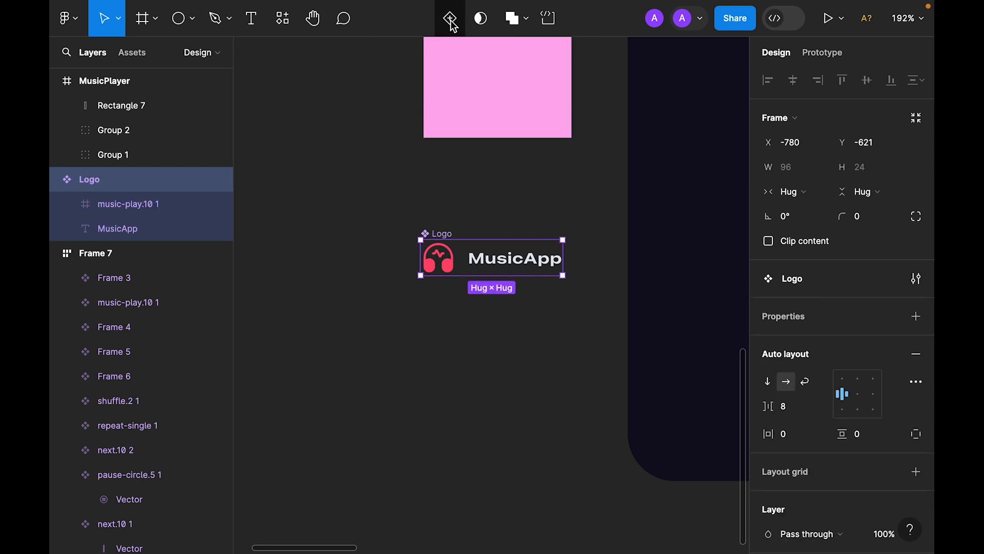
Step: Place a copy of the Logo component inside the MusicPlayer frame, near the top of the sidebar
{"action": "key", "text": "ctrl+minus"}
{"action": "key", "text": "ctrl+minus"}
{"action": "left_click_drag", "start_coordinate": [531, 249], "coordinate": [377, 414]}
{"action": "left_click", "coordinate": [397, 184]}
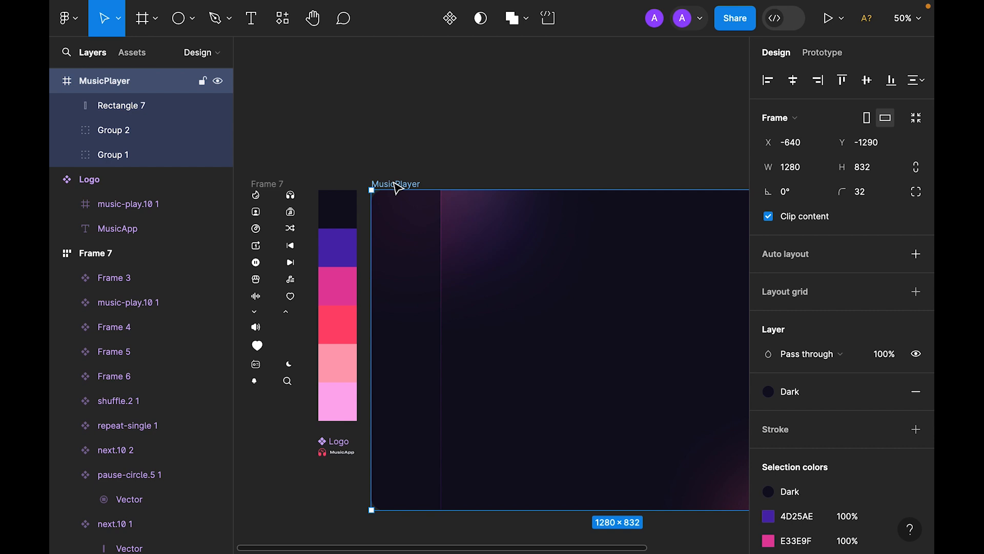
{"action": "key", "text": "ctrl+v"}
{"action": "left_click_drag", "start_coordinate": [545, 447], "coordinate": [417, 214]}
{"action": "left_click", "coordinate": [442, 154]}
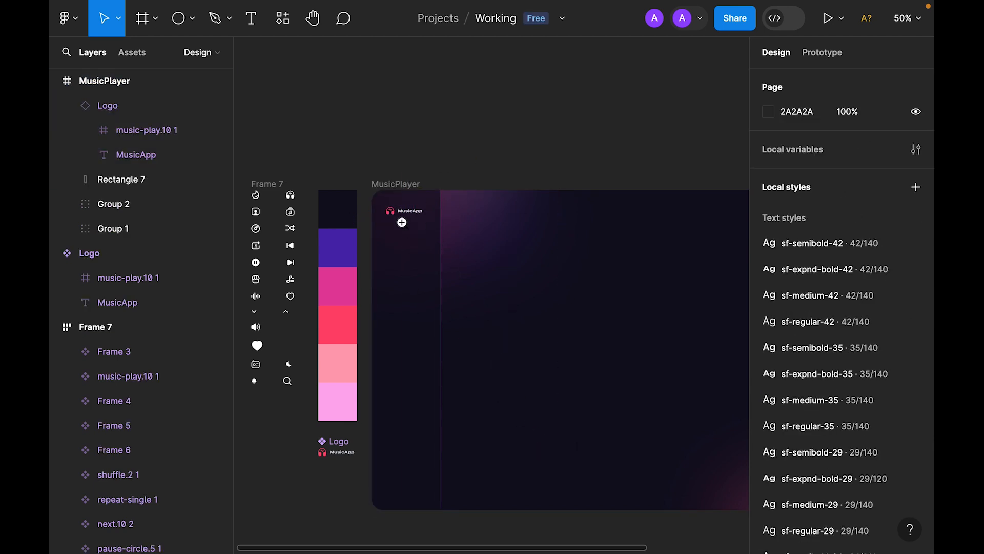
Step: Nudge the sidebar logo left until it sits 20 from the frame's left edge
{"action": "left_click_drag", "start_coordinate": [360, 169], "coordinate": [525, 297]}
{"action": "left_click", "coordinate": [410, 228]}
{"action": "key", "text": "alt"}
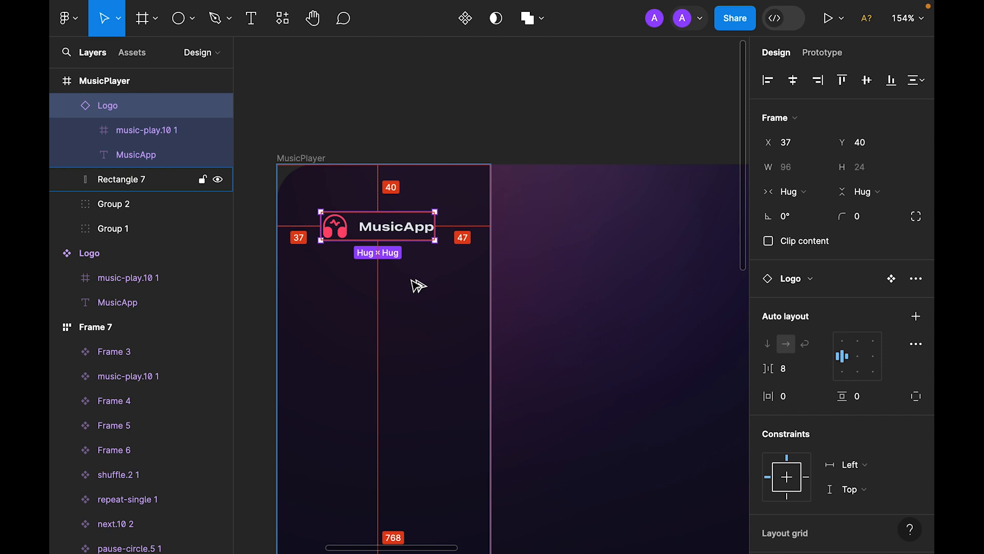
{"action": "key", "text": "Left"}
{"action": "key", "text": "Left"}
{"action": "key", "text": "Left"}
{"action": "key", "text": "Left"}
{"action": "key", "text": "Left"}
{"action": "key", "text": "Left"}
{"action": "key", "text": "Left"}
{"action": "key", "text": "Left"}
{"action": "key", "text": "Left"}
{"action": "key", "text": "Left"}
{"action": "key", "text": "Left"}
{"action": "key", "text": "Left"}
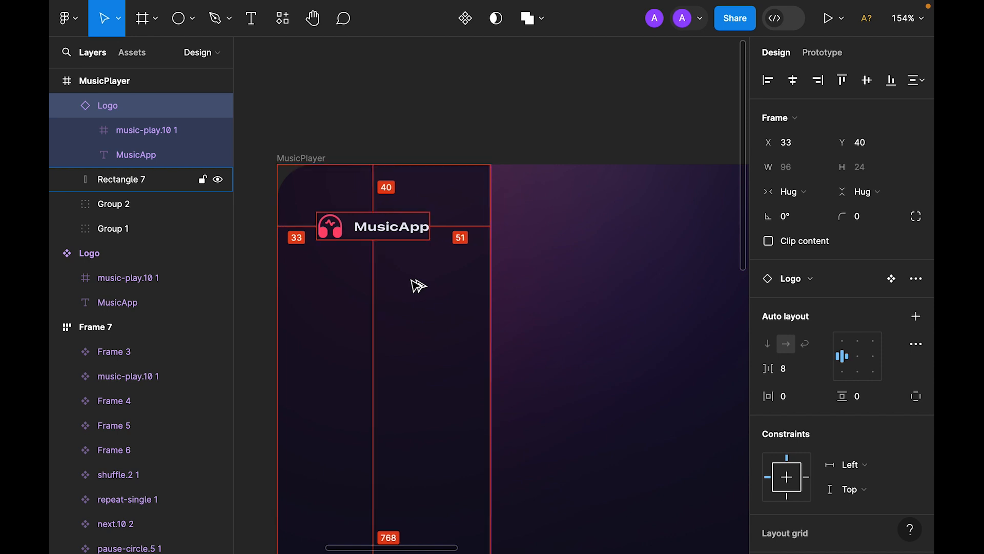
{"action": "key", "text": "Left"}
{"action": "key", "text": "Left"}
{"action": "key", "text": "Left"}
{"action": "key", "text": "Left"}
{"action": "key", "text": "Left"}
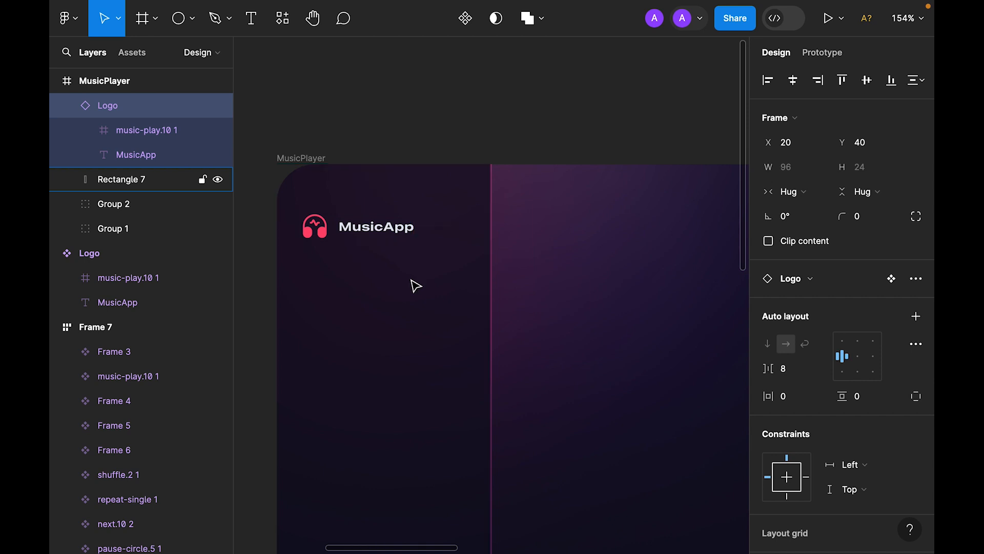
{"action": "key", "text": "alt"}
{"action": "left_click", "coordinate": [466, 99]}
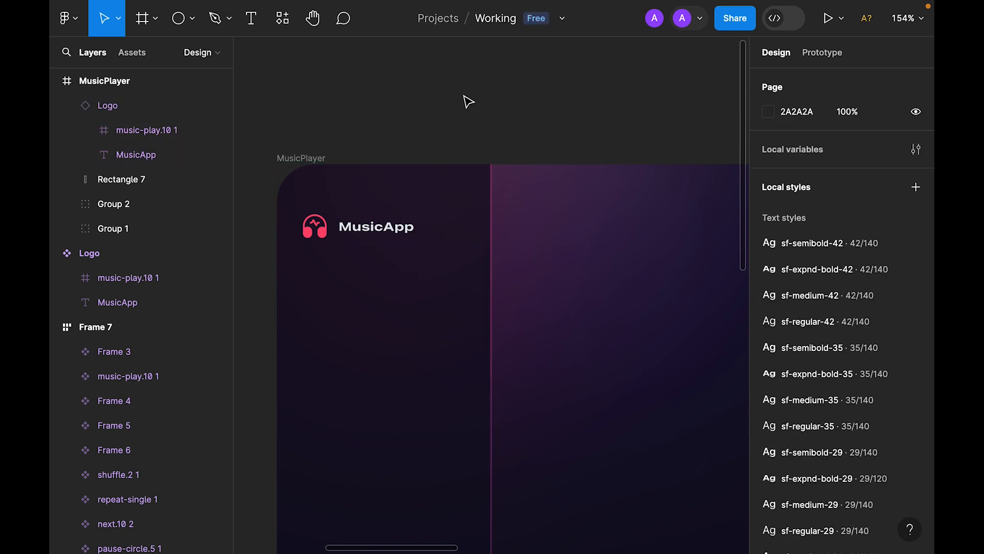
Step: Add the text "Library" in the sidebar and place it below the logo at about X 22, Y 129
{"action": "key", "text": "shift+0"}
{"action": "key", "text": "t"}
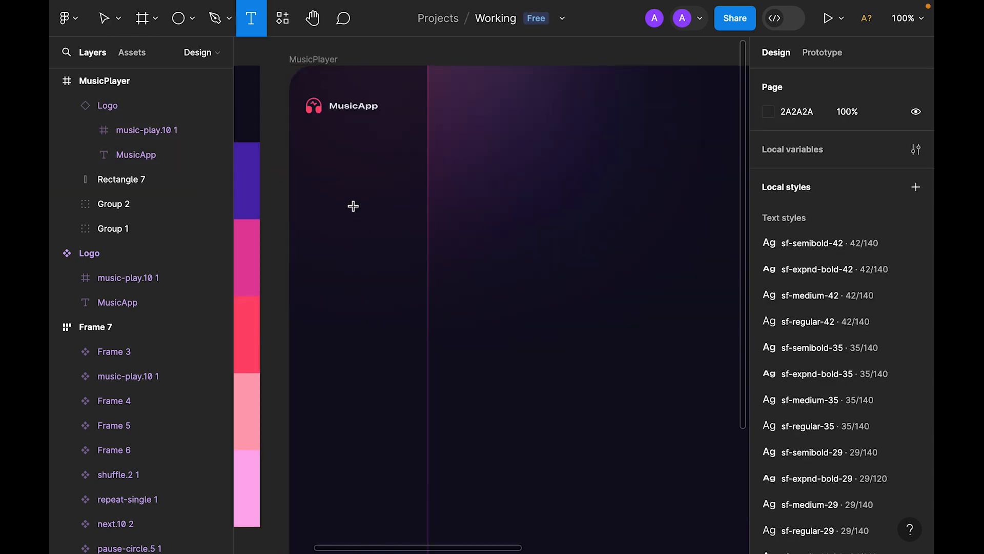
{"action": "left_click", "coordinate": [347, 201]}
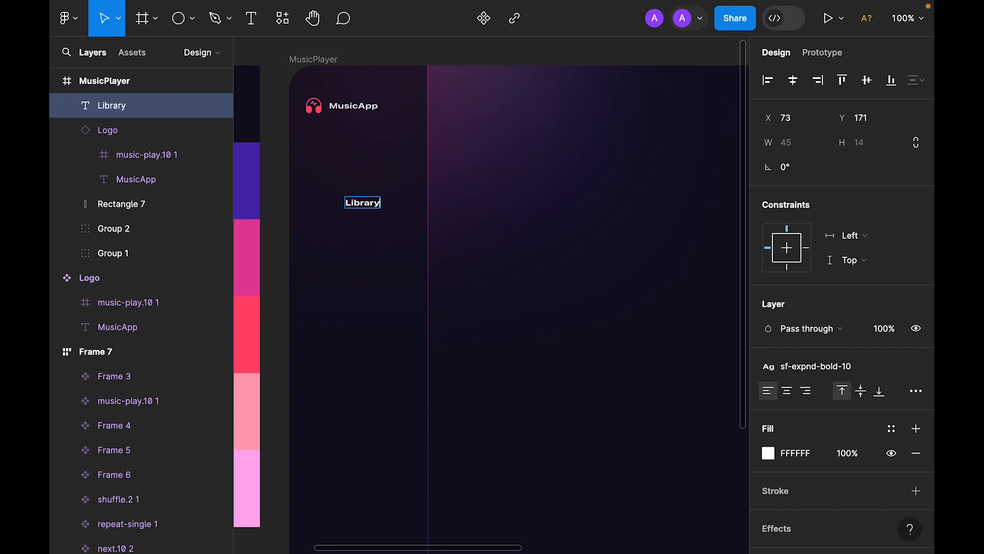
{"action": "key", "text": "Escape"}
{"action": "left_click_drag", "start_coordinate": [371, 207], "coordinate": [332, 176]}
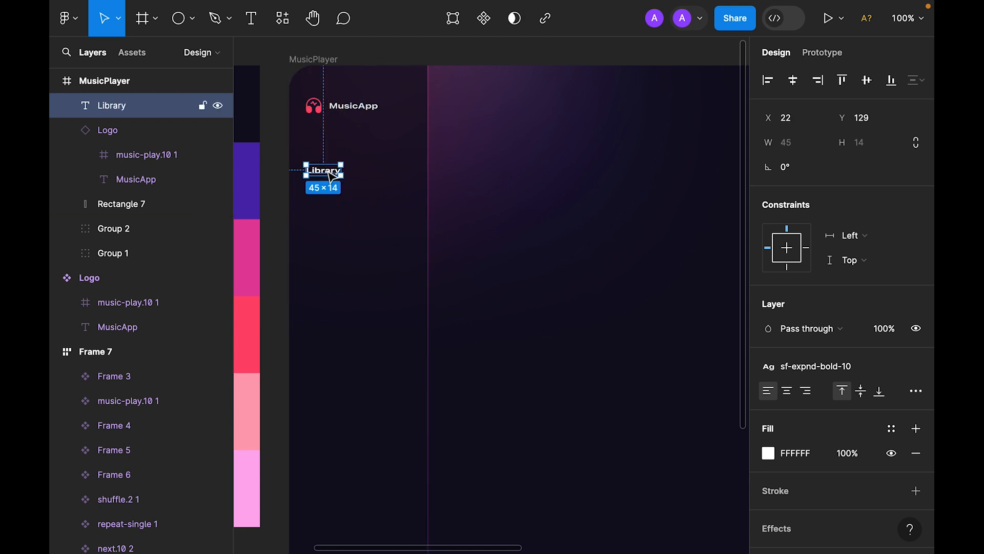
Step: Apply the sf-expnd-bold-14 text style to the Library heading and move it slightly up
{"action": "scroll", "coordinate": [835, 357], "scroll_direction": "down", "scroll_amount": 3}
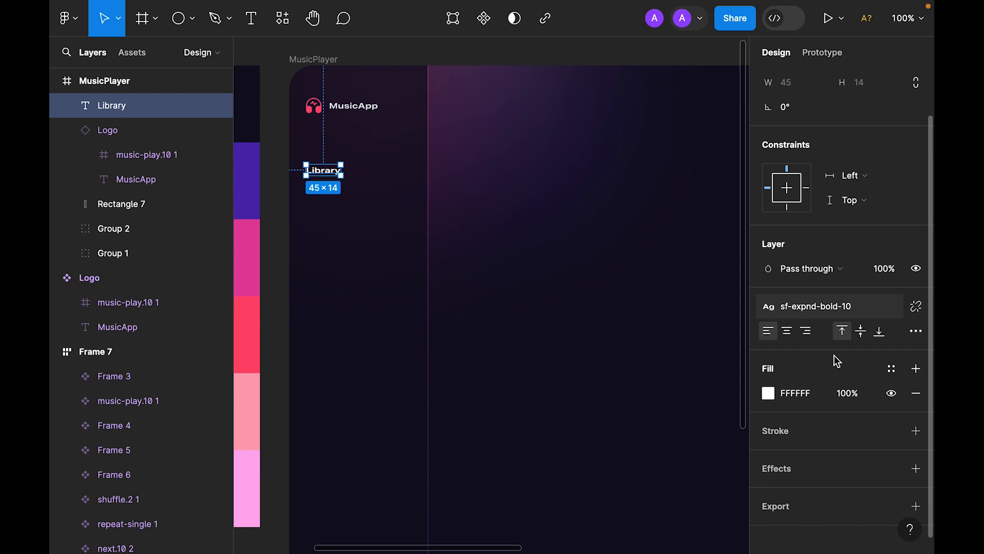
{"action": "left_click", "coordinate": [851, 302]}
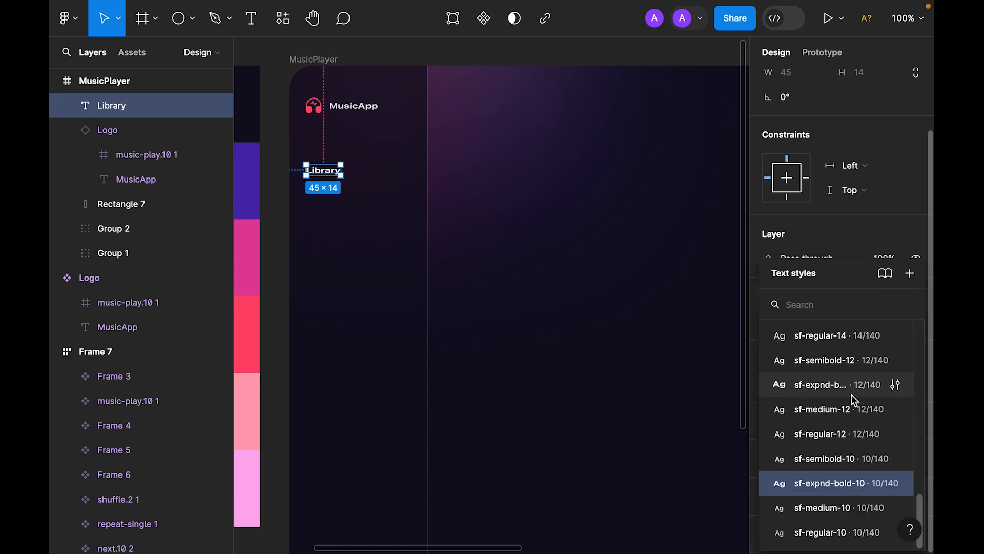
{"action": "scroll", "coordinate": [852, 394], "scroll_direction": "down", "scroll_amount": 2}
{"action": "left_click", "coordinate": [847, 363]}
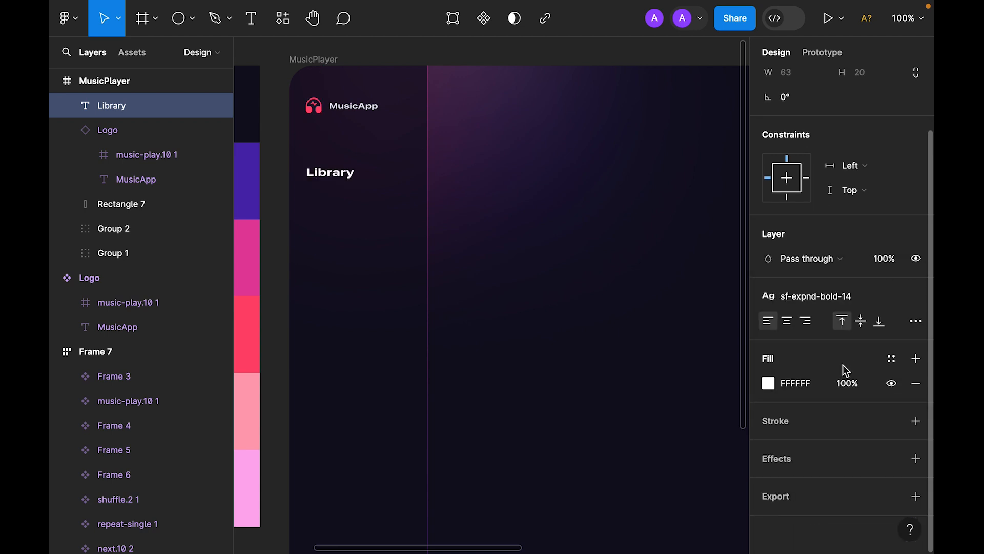
{"action": "left_click", "coordinate": [283, 156]}
{"action": "left_click", "coordinate": [347, 176]}
Step: Add the text "Trends" with the sf-semibold-12 text style and place it just below the Library heading, slightly indented
{"action": "key", "text": "t"}
{"action": "left_click", "coordinate": [327, 225]}
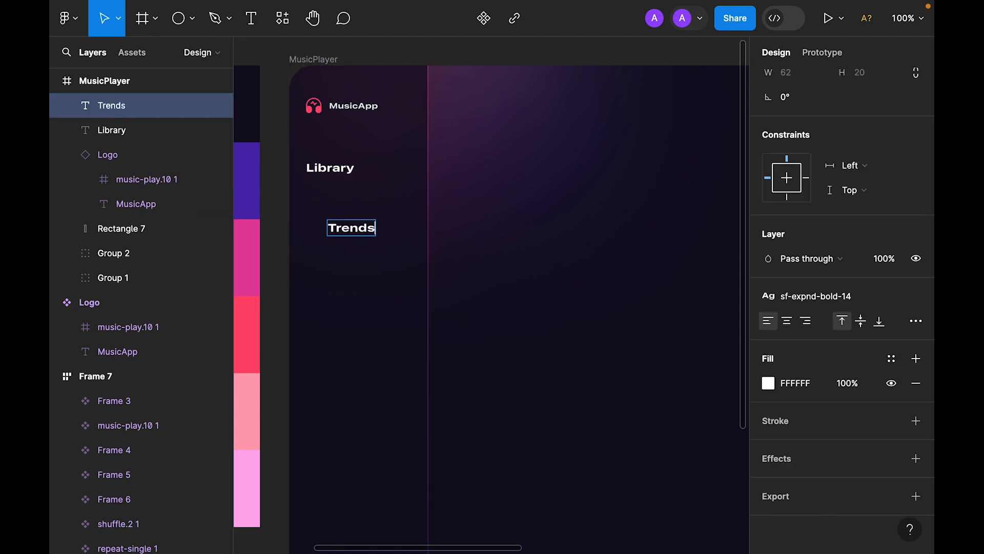
{"action": "key", "text": "Escape"}
{"action": "left_click", "coordinate": [826, 296]}
{"action": "scroll", "coordinate": [851, 461], "scroll_direction": "down", "scroll_amount": 1}
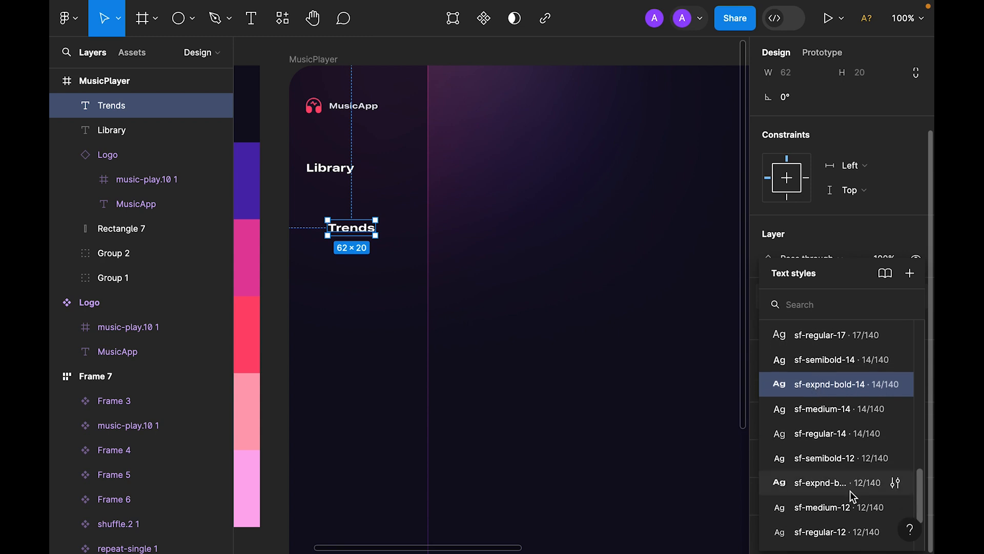
{"action": "left_click", "coordinate": [838, 464]}
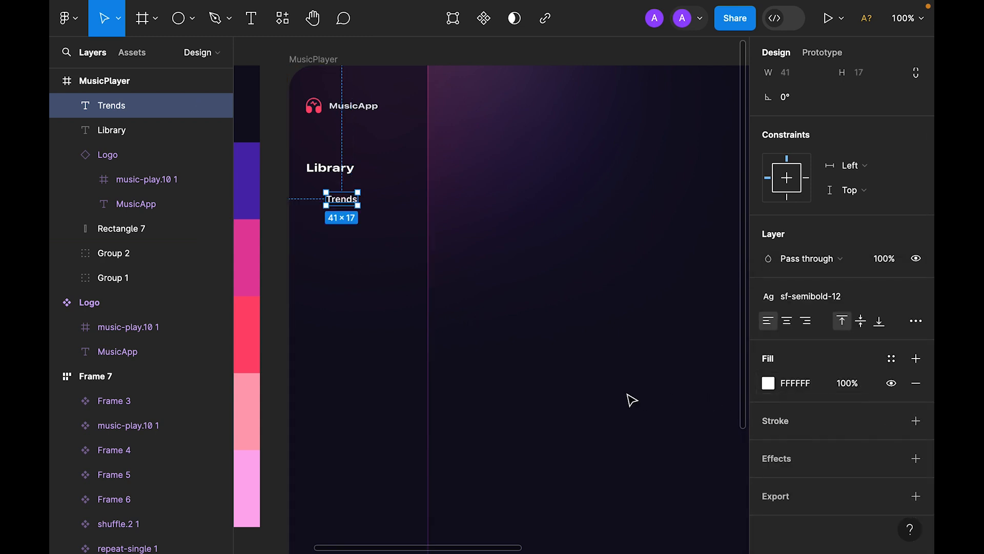
{"action": "left_click", "coordinate": [287, 197]}
Step: Copy the fire icon from the icon set into the MusicPlayer sidebar and place it just before the Trends text
{"action": "scroll", "coordinate": [288, 197], "scroll_direction": "left", "scroll_amount": 4}
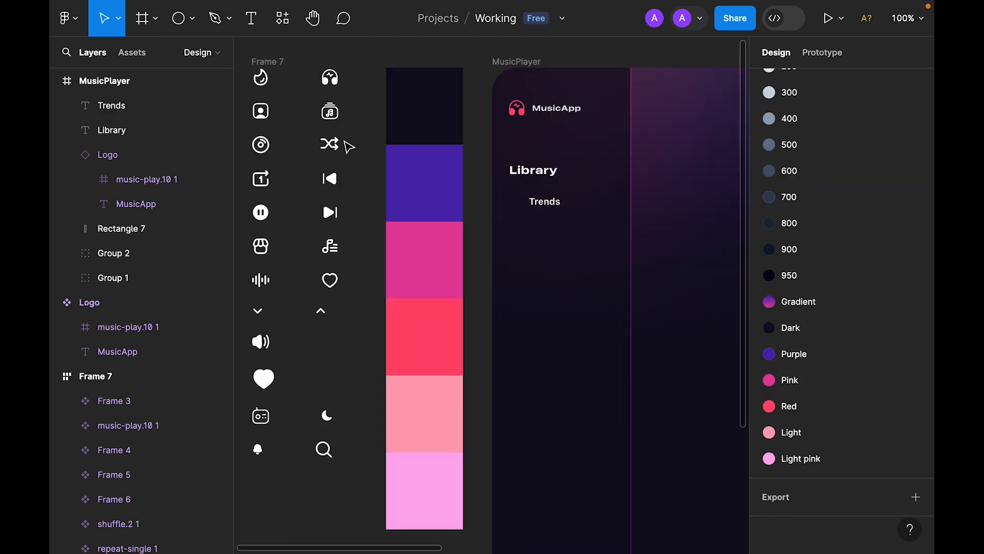
{"action": "left_click", "coordinate": [261, 80]}
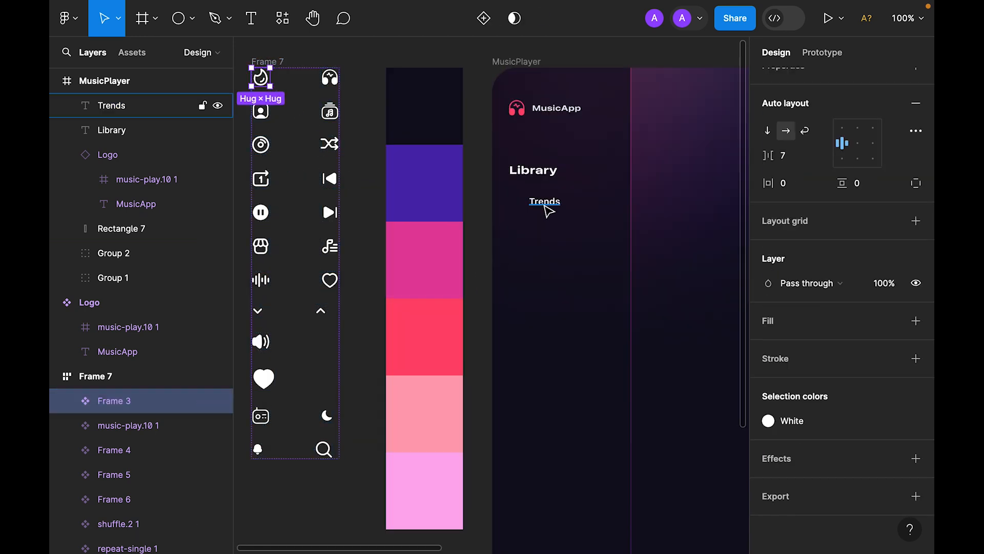
{"action": "left_click", "coordinate": [544, 203]}
{"action": "left_click", "coordinate": [596, 190]}
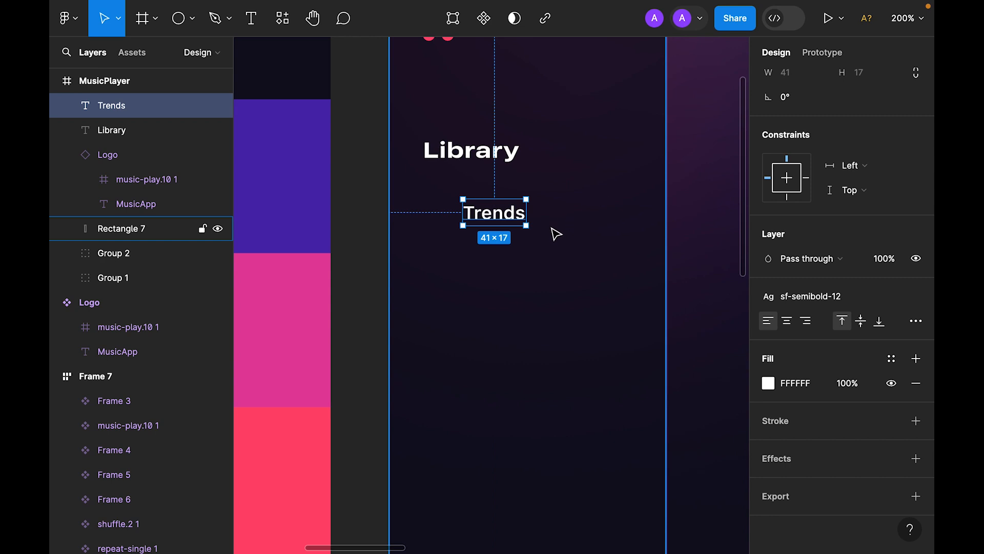
{"action": "key", "text": "ctrl+v"}
{"action": "left_click_drag", "start_coordinate": [419, 106], "coordinate": [433, 341]}
Step: Combine the fire icon and the Trends text into one auto layout row
{"action": "left_click", "coordinate": [492, 342], "text": "shift"}
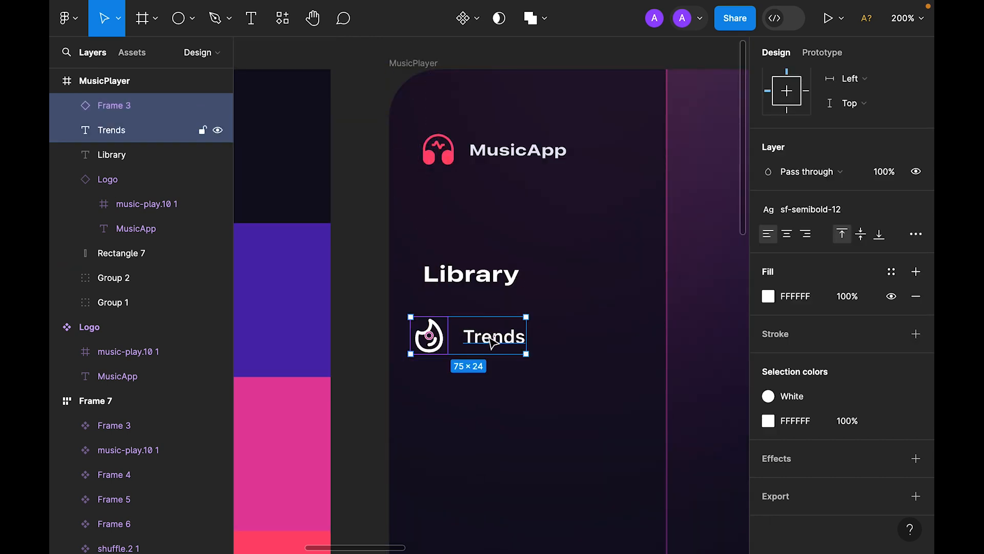
{"action": "key", "text": "shift+a"}
{"action": "left_click", "coordinate": [352, 325]}
Step: Shrink the fire graphic inside its main component to roughly the height of the Trends text
{"action": "key", "text": "shift+0"}
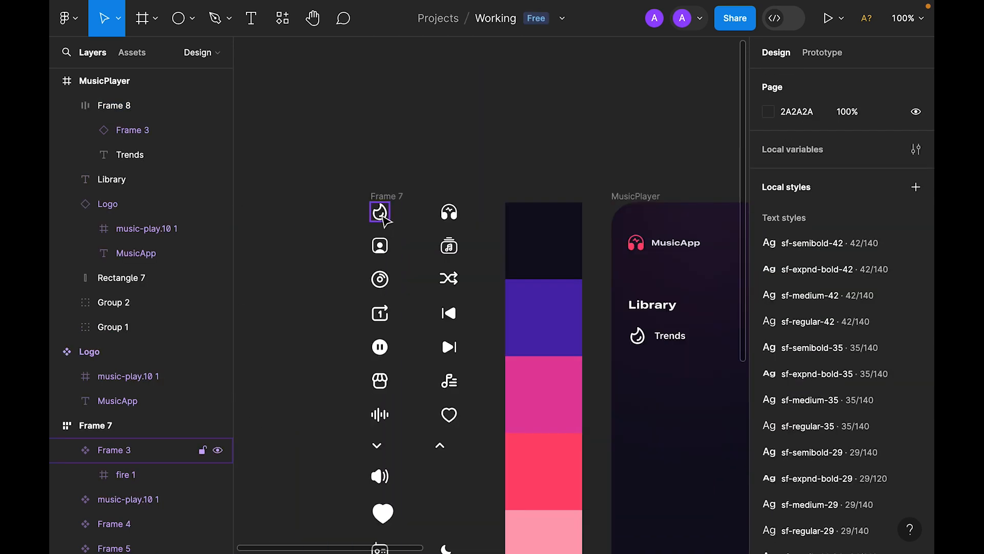
{"action": "left_click", "coordinate": [383, 217]}
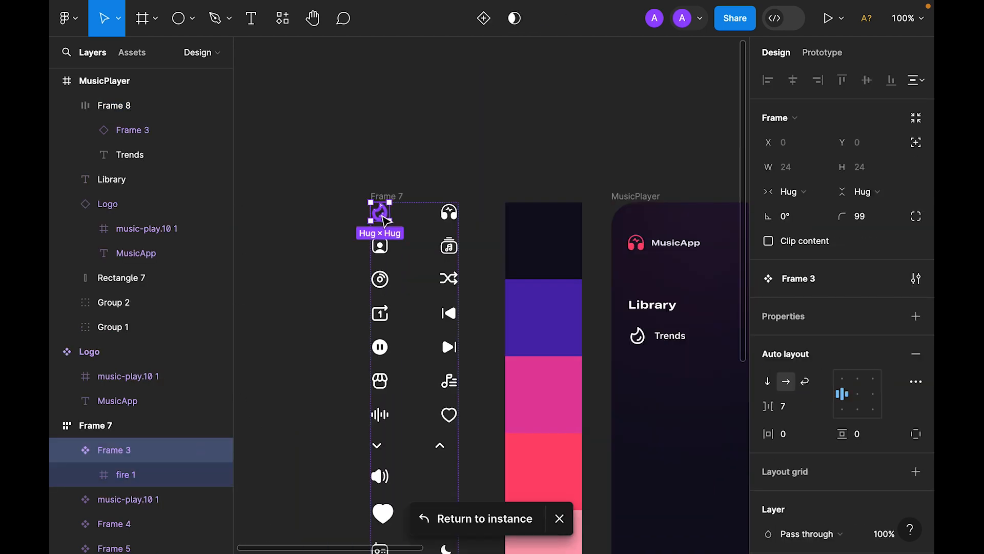
{"action": "key", "text": "ctrl+plus"}
{"action": "left_click_drag", "start_coordinate": [350, 172], "coordinate": [423, 244]}
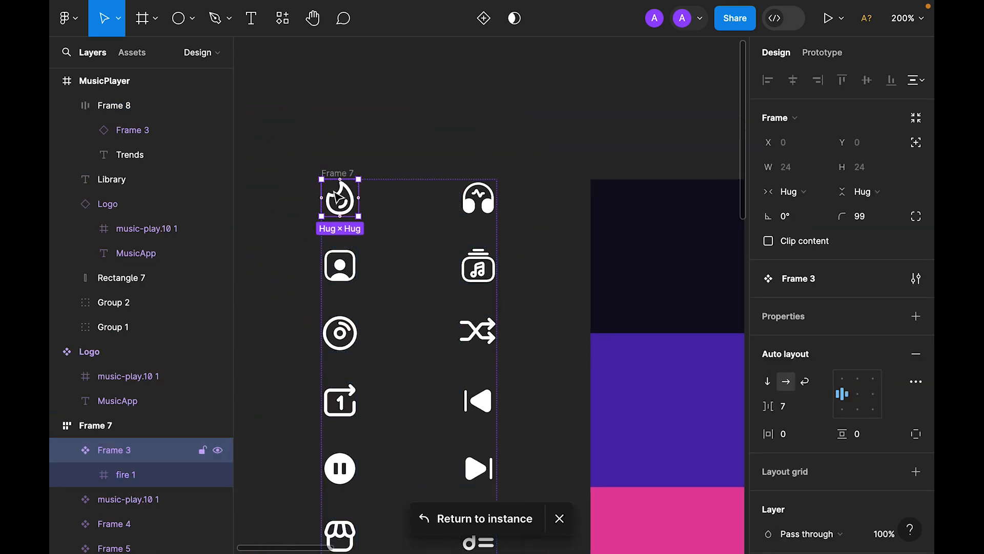
{"action": "double_click", "coordinate": [340, 196]}
{"action": "left_click", "coordinate": [876, 171]}
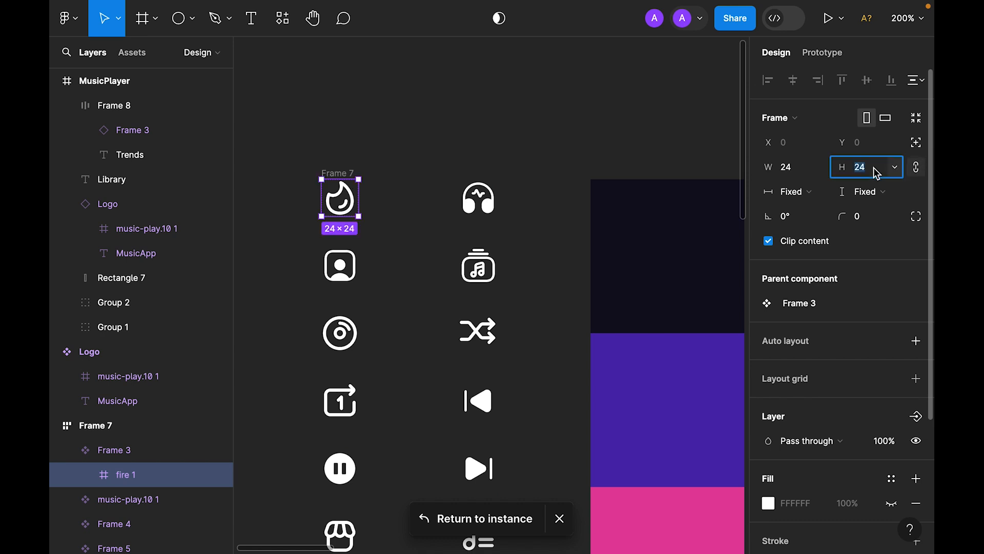
{"action": "key", "text": "Return"}
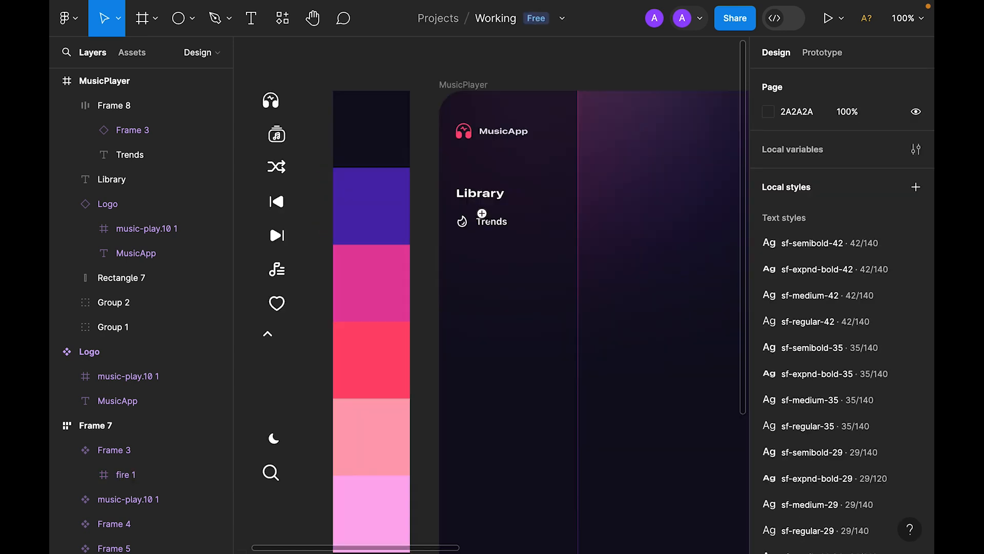
Step: Set the auto layout spacing between the fire icon and the Trends text to 8
{"action": "left_click", "coordinate": [477, 214]}
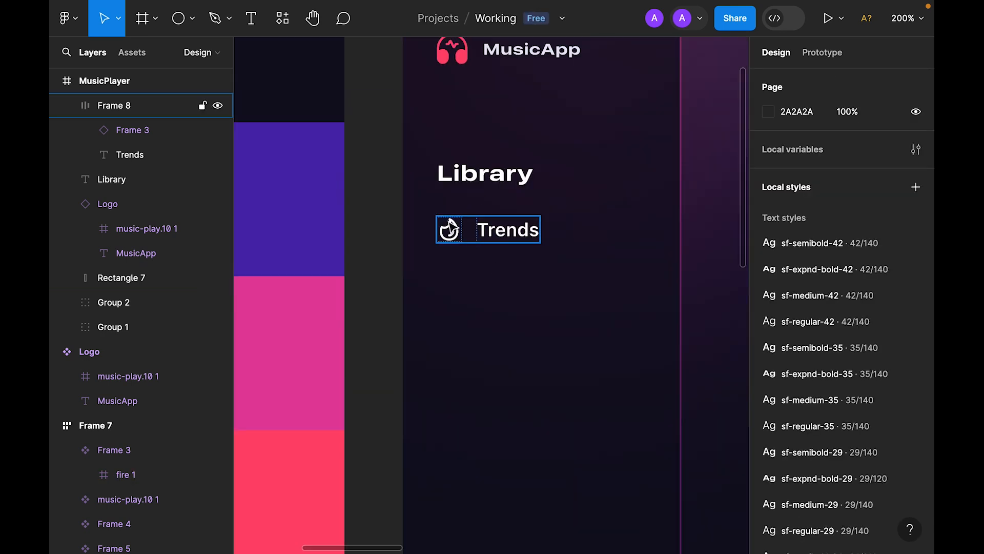
{"action": "left_click", "coordinate": [500, 236]}
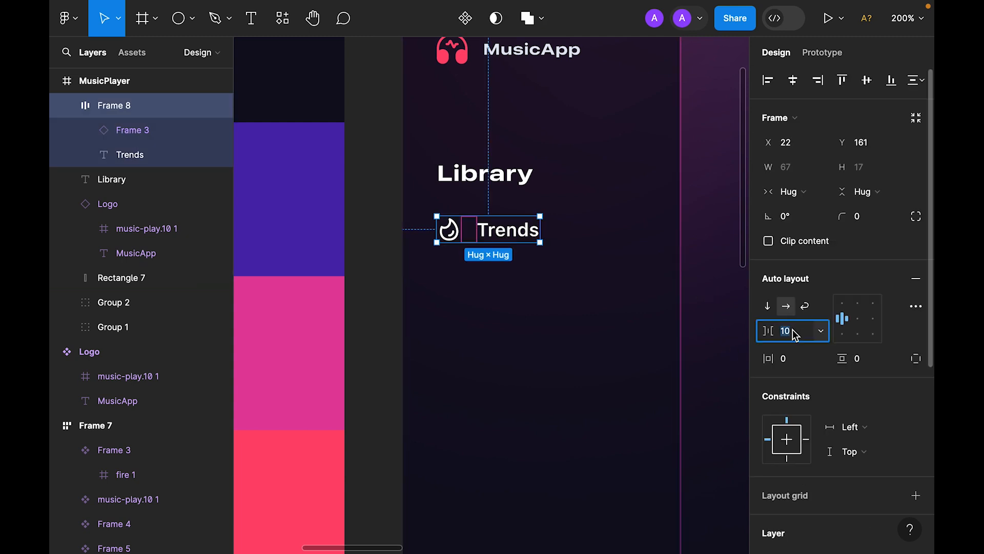
{"action": "type", "text": "8"}
{"action": "key", "text": "Return"}
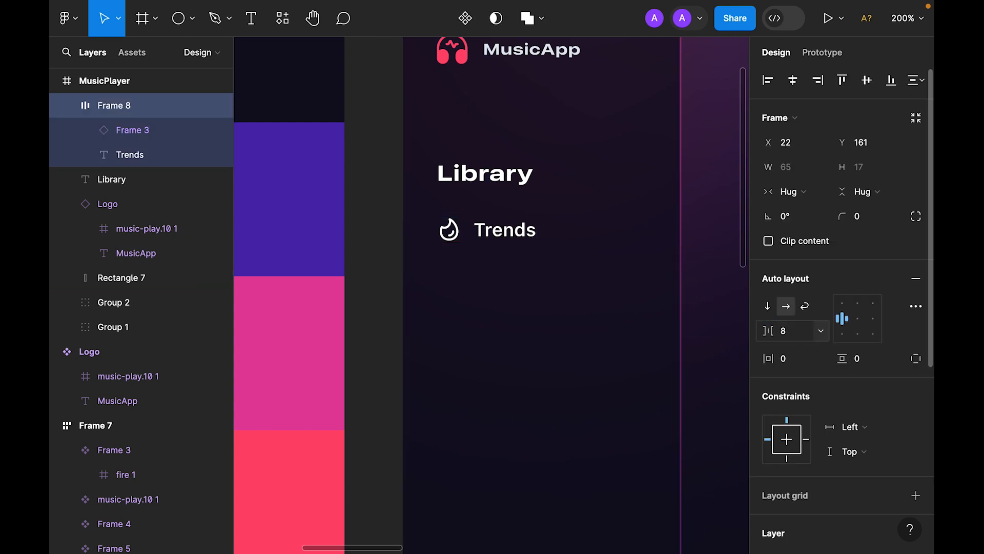
Step: Apply the sf-medium-12 text style to the Trends label in the sidebar row
{"action": "double_click", "coordinate": [505, 231]}
{"action": "left_click", "coordinate": [842, 297]}
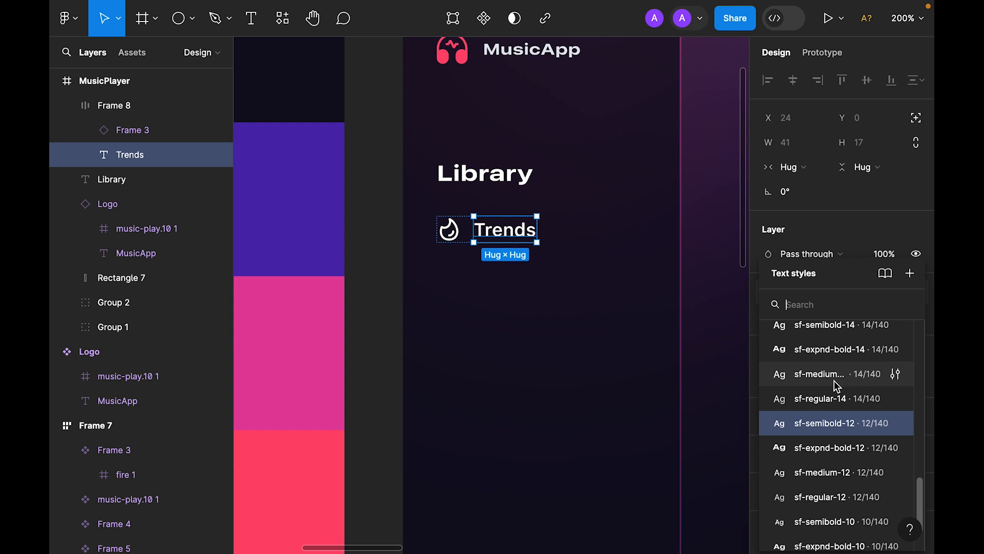
{"action": "left_click", "coordinate": [822, 473]}
{"action": "left_click", "coordinate": [380, 314]}
Step: Duplicate the Trends row straight down with gaps of 16 until the Library menu has five rows
{"action": "key", "text": "shift+0"}
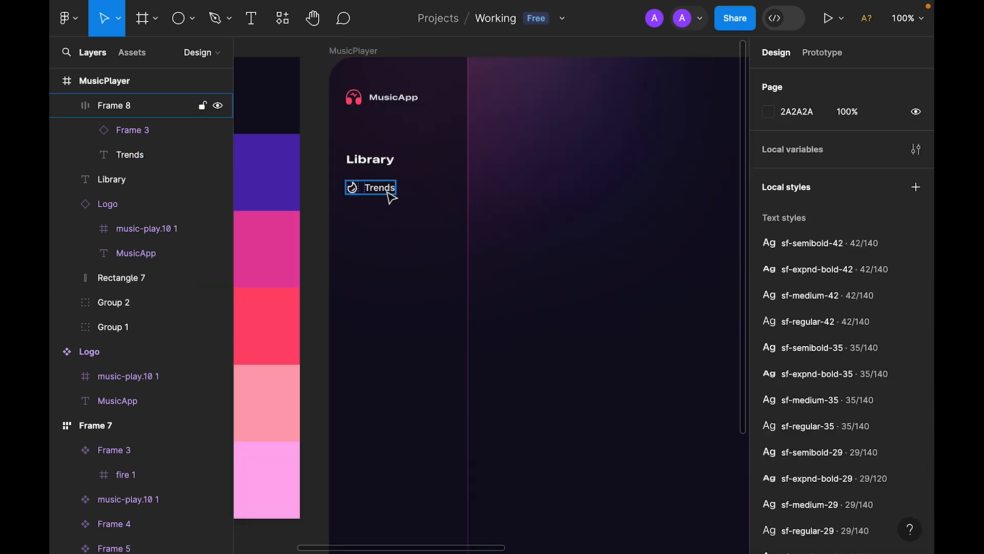
{"action": "left_click", "coordinate": [388, 192]}
{"action": "left_click_drag", "start_coordinate": [388, 208], "coordinate": [387, 216], "text": "alt"}
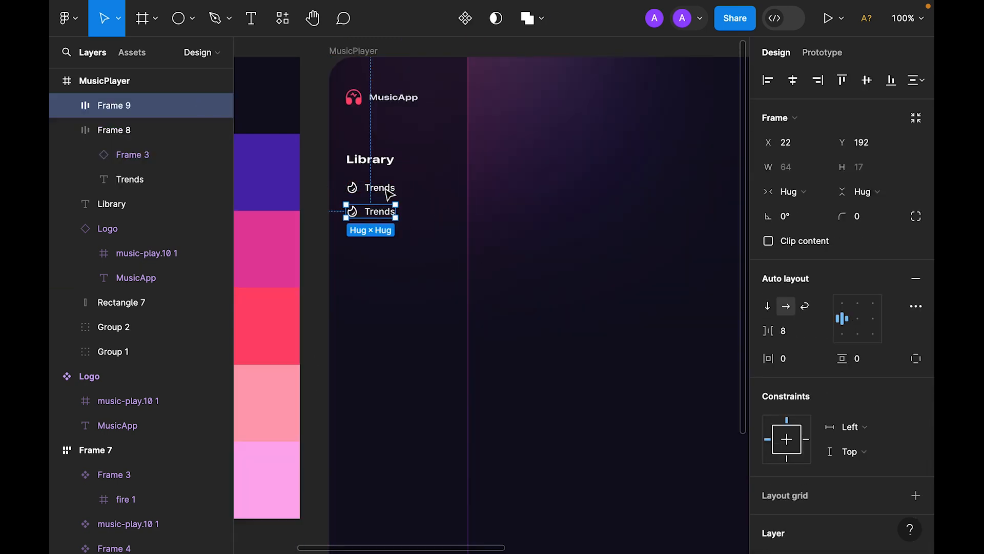
{"action": "key", "text": "Down"}
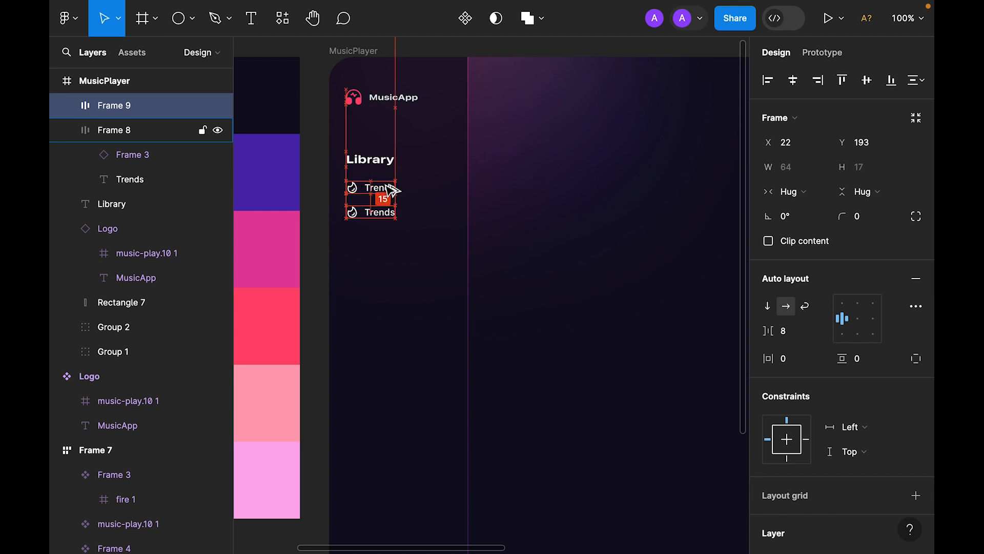
{"action": "key", "text": "ctrl+d"}
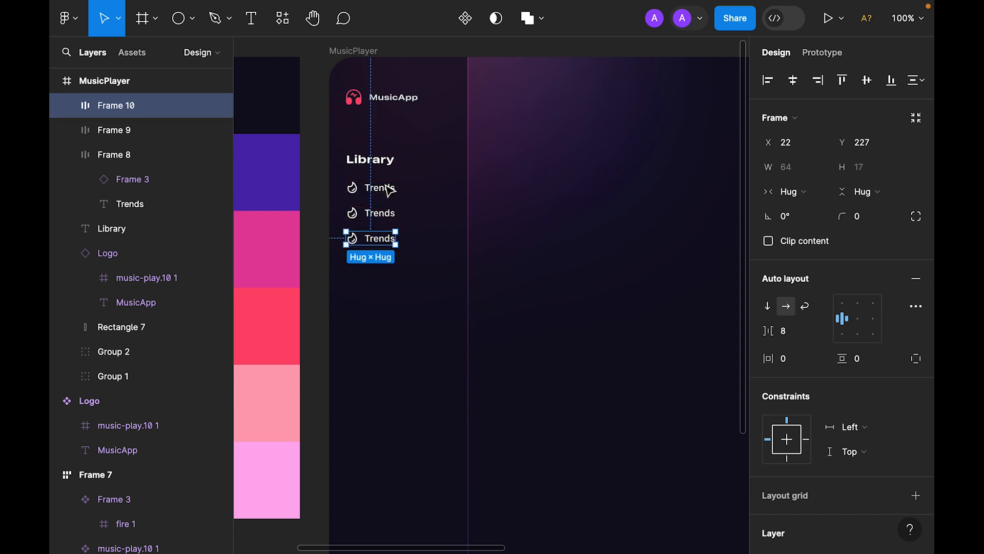
{"action": "key", "text": "ctrl+d"}
{"action": "key", "text": "ctrl+d"}
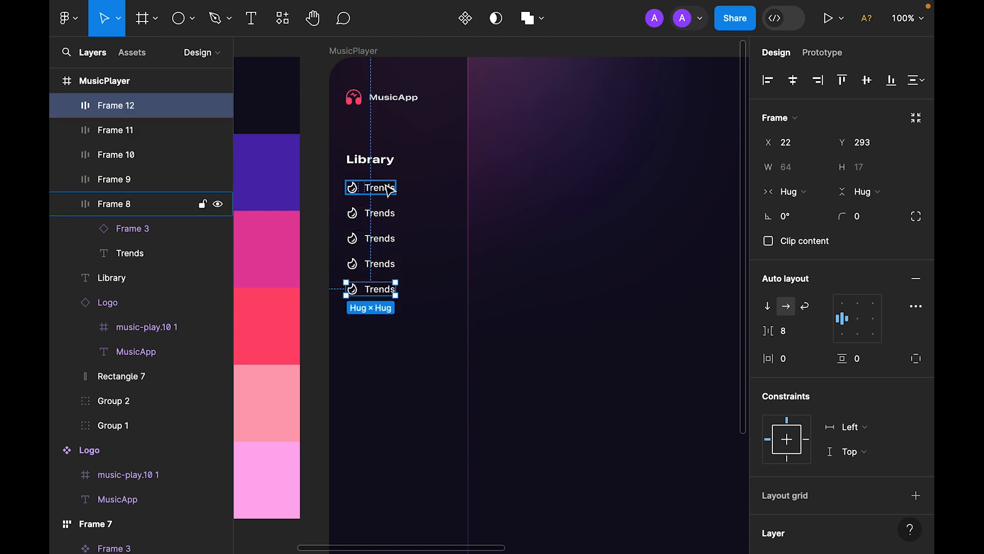
Step: Change the labels of the second and third Library rows to "Artists" and "Albums"
{"action": "left_click", "coordinate": [386, 214]}
{"action": "double_click", "coordinate": [385, 215]}
{"action": "type", "text": "Artist"}
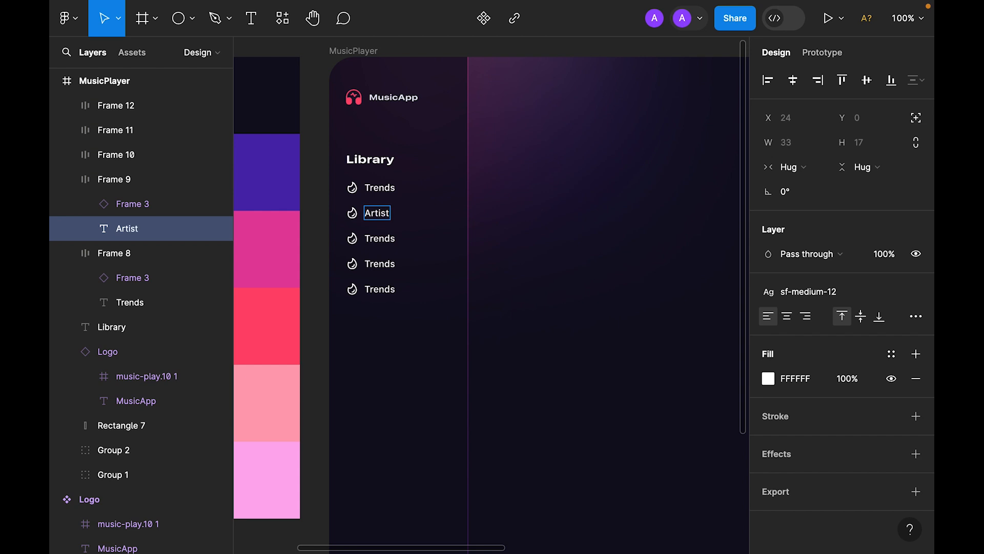
{"action": "type", "text": "s"}
{"action": "double_click", "coordinate": [390, 241]}
{"action": "double_click", "coordinate": [391, 241]}
{"action": "type", "text": "Al"}
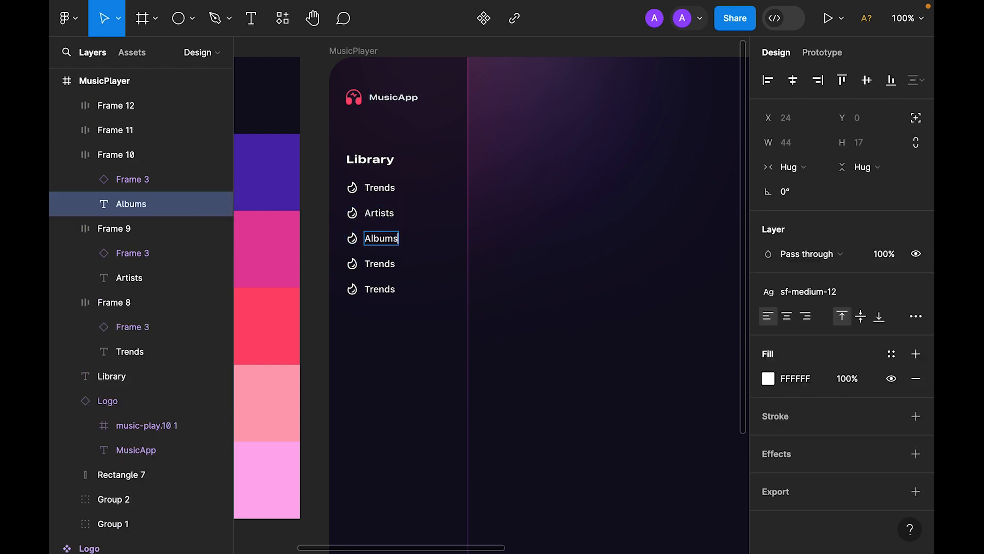
{"action": "key", "text": "Escape"}
Step: Change the fourth Library row's label to "Songs" and delete the extra fifth Trends row
{"action": "left_click", "coordinate": [382, 263]}
{"action": "double_click", "coordinate": [384, 263]}
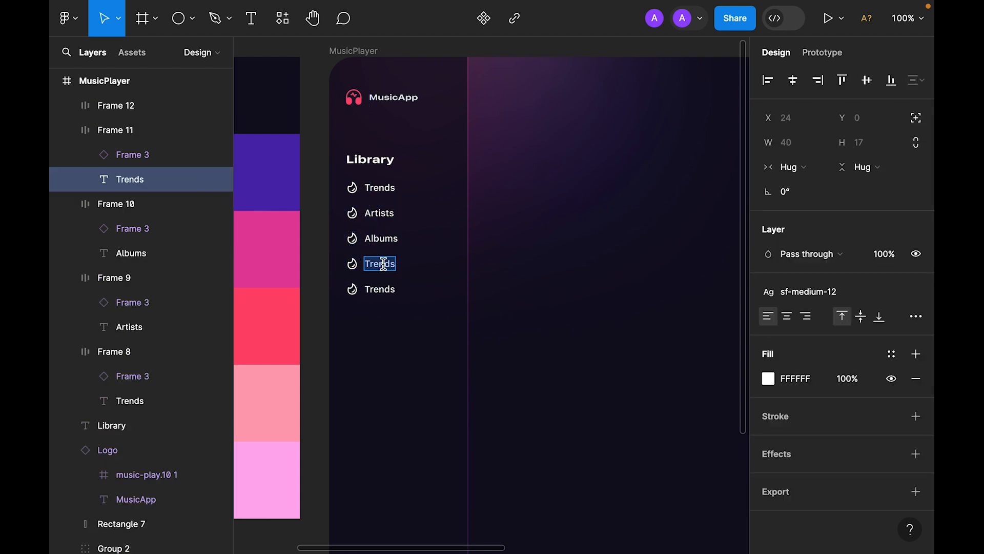
{"action": "type", "text": "Songs"}
{"action": "key", "text": "Escape"}
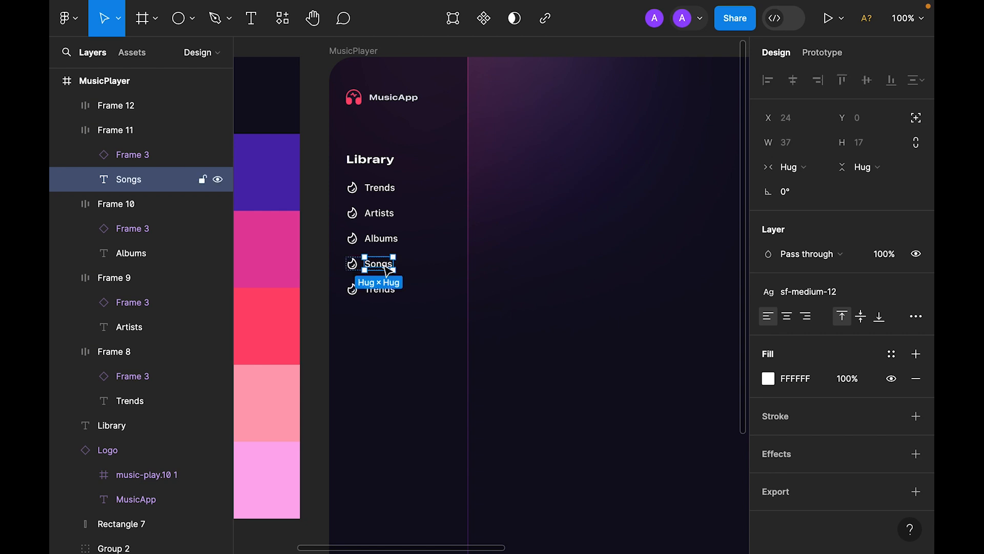
{"action": "left_click", "coordinate": [369, 295]}
{"action": "key", "text": "Delete"}
Step: Reduce the vertical spacing between the four Library rows evenly, bringing the Artists row to Y 190
{"action": "left_click", "coordinate": [376, 189]}
{"action": "left_click", "coordinate": [375, 214], "text": "shift"}
{"action": "left_click", "coordinate": [377, 239], "text": "shift"}
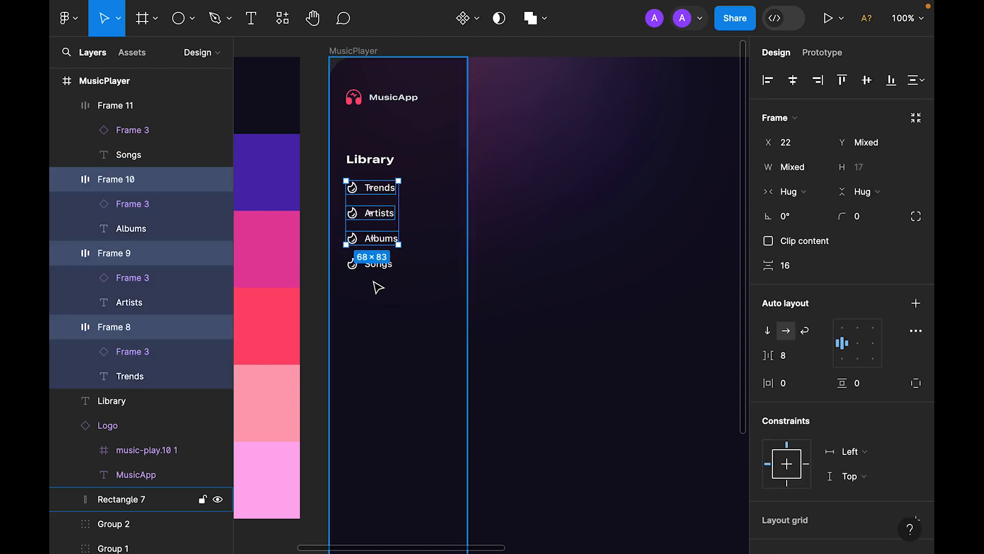
{"action": "left_click", "coordinate": [377, 265], "text": "shift"}
{"action": "left_click", "coordinate": [794, 270]}
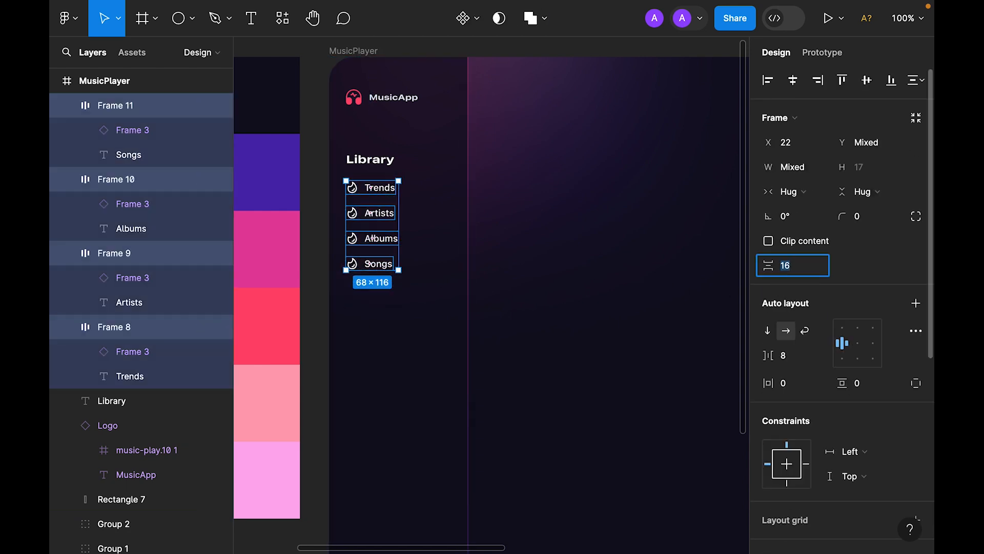
{"action": "key", "text": "Return"}
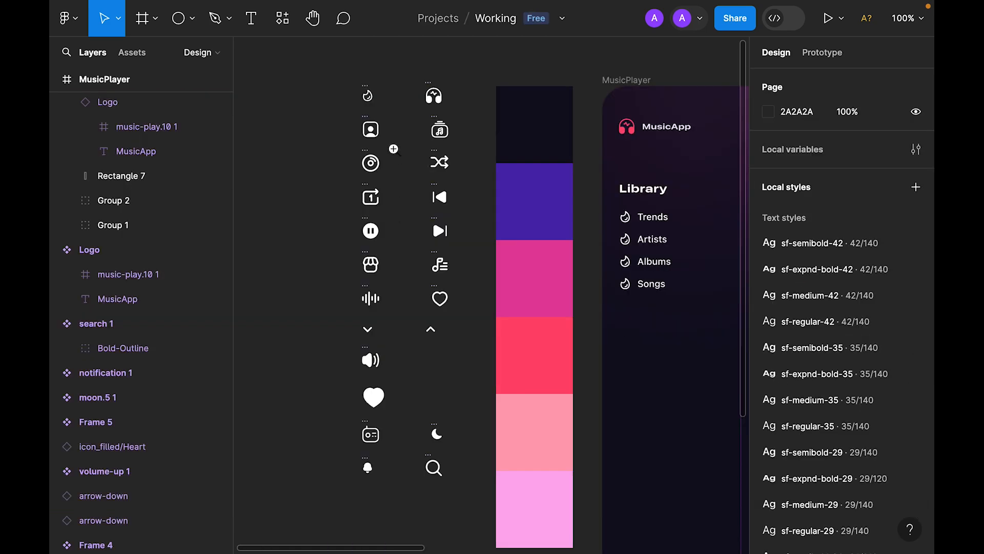
Step: Replace the fire icon in the Artists row with the user-square icon from the icon set
{"action": "scroll", "coordinate": [327, 119], "scroll_direction": "up", "scroll_amount": 3}
{"action": "left_click", "coordinate": [340, 93]}
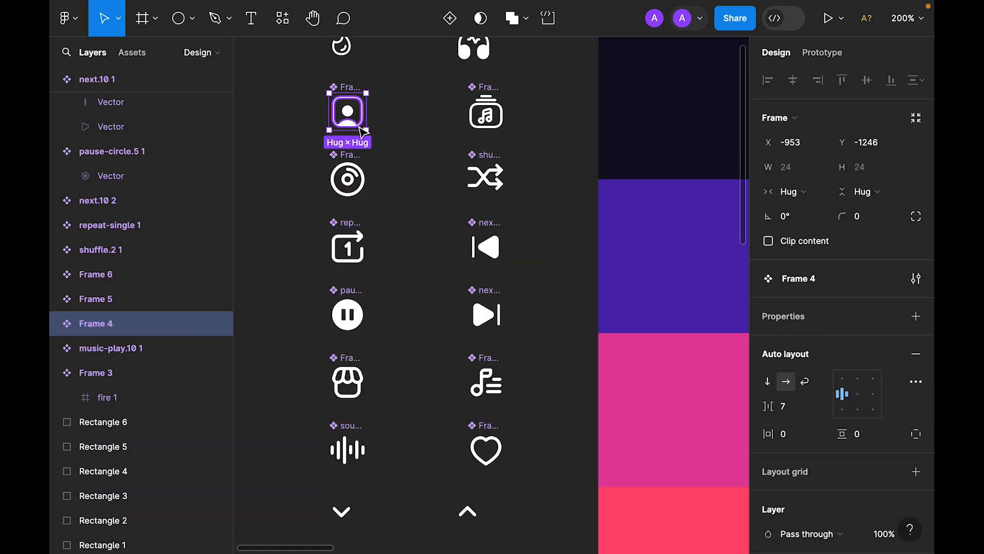
{"action": "scroll", "coordinate": [566, 301], "scroll_direction": "right", "scroll_amount": 5}
{"action": "left_click", "coordinate": [588, 279]}
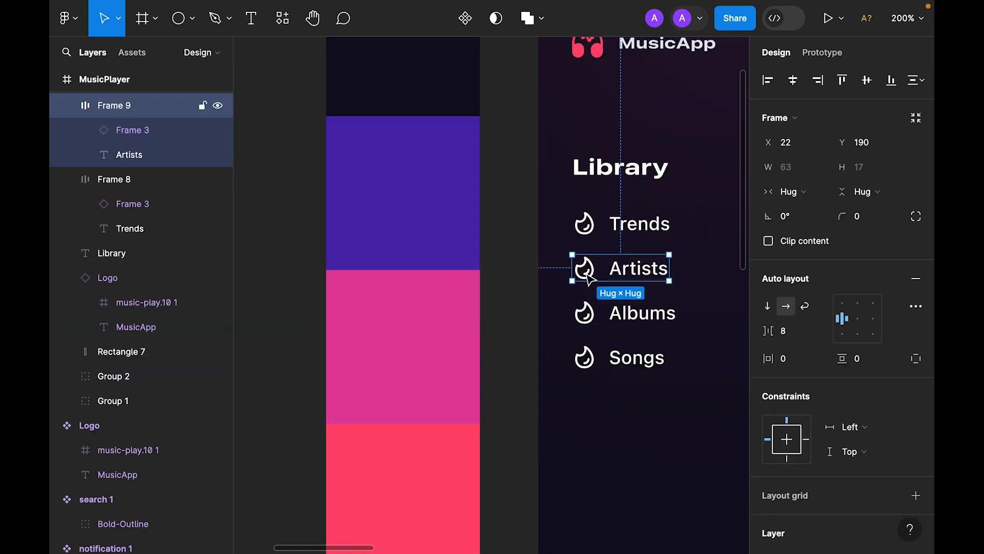
{"action": "left_click", "coordinate": [586, 275]}
{"action": "right_click", "coordinate": [586, 274]}
{"action": "left_click", "coordinate": [687, 97]}
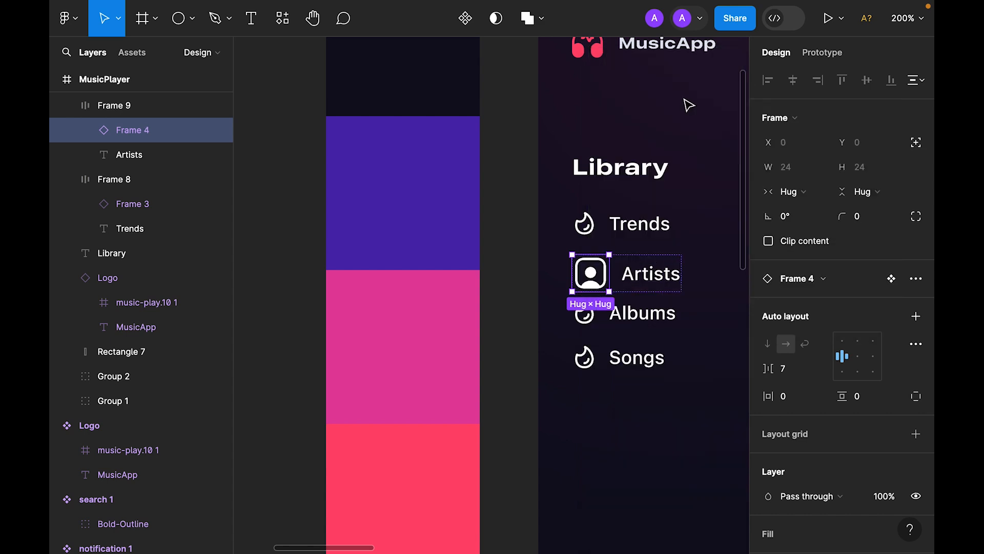
{"action": "left_click", "coordinate": [507, 265]}
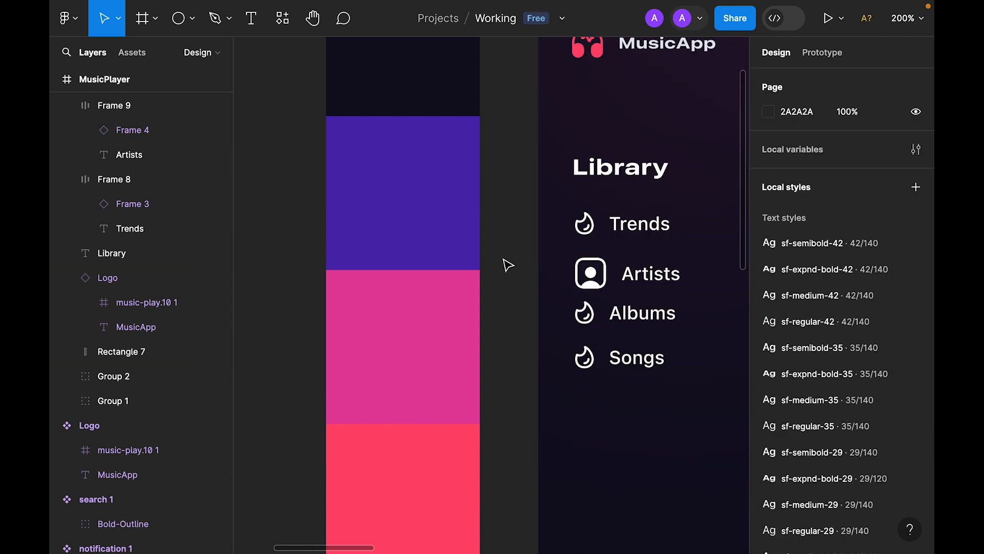
Step: Replace the fire icon in the Albums row with the music-playlist icon from the icon set
{"action": "key", "text": "super+minus"}
{"action": "left_click_drag", "start_coordinate": [440, 281], "coordinate": [469, 213]}
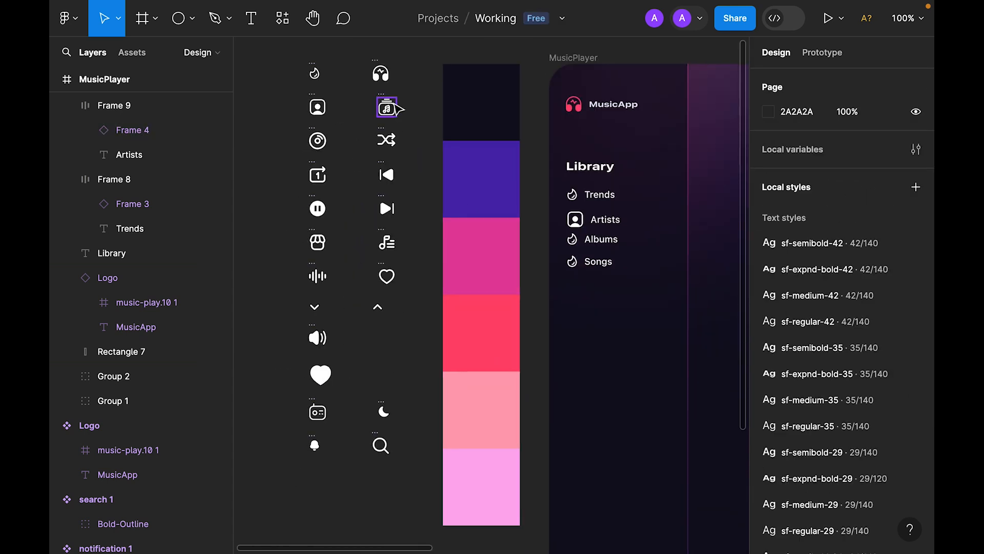
{"action": "left_click", "coordinate": [395, 109]}
{"action": "right_click", "coordinate": [573, 250]}
{"action": "left_click", "coordinate": [636, 95]}
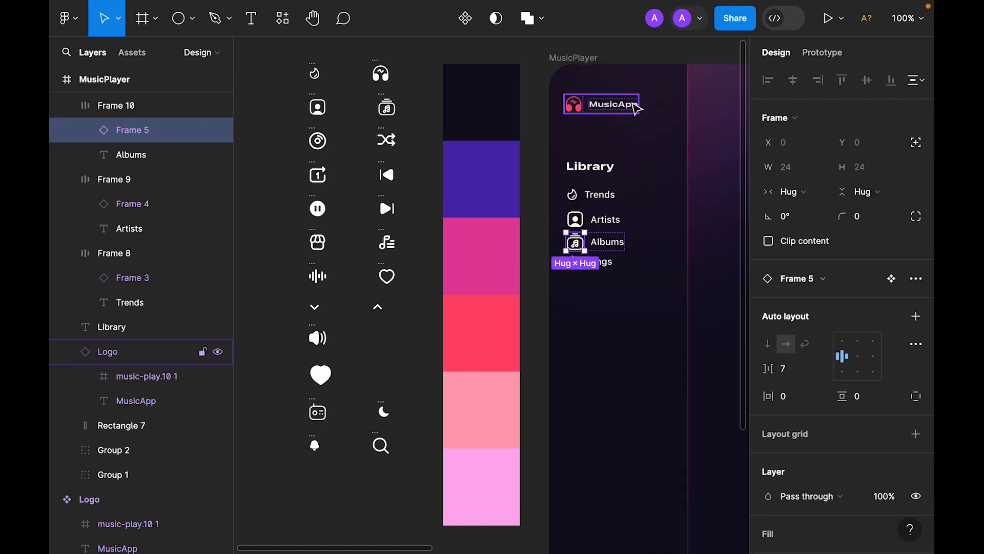
{"action": "left_click", "coordinate": [417, 341]}
Step: Replace the fire icon in the Songs row with the disc icon from the icon set
{"action": "left_click", "coordinate": [323, 145]}
{"action": "key", "text": "super+c"}
{"action": "left_click", "coordinate": [574, 261], "text": "super"}
{"action": "right_click", "coordinate": [574, 261]}
{"action": "left_click", "coordinate": [630, 95]}
{"action": "left_click", "coordinate": [535, 318]}
{"action": "left_click", "coordinate": [612, 234]}
Step: Set the height of the music-playlist graphic inside its main component to 16
{"action": "scroll", "coordinate": [454, 290], "scroll_direction": "left", "scroll_amount": 5}
{"action": "scroll", "coordinate": [454, 290], "scroll_direction": "up", "scroll_amount": 2}
{"action": "double_click", "coordinate": [444, 94]}
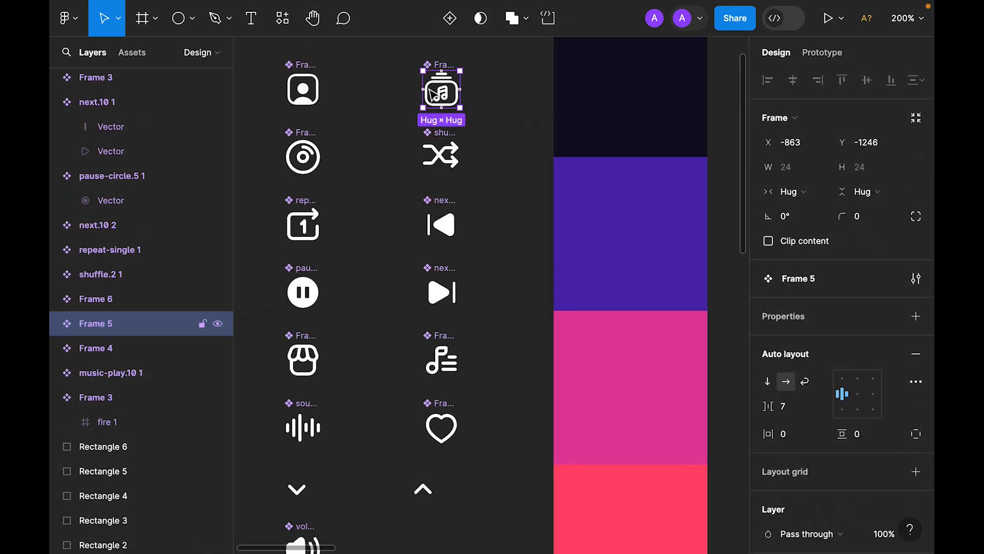
{"action": "left_click", "coordinate": [876, 169]}
{"action": "type", "text": "16"}
{"action": "key", "text": "Return"}
Step: Set the height of the disc graphic inside its main component to 16
{"action": "double_click", "coordinate": [303, 156]}
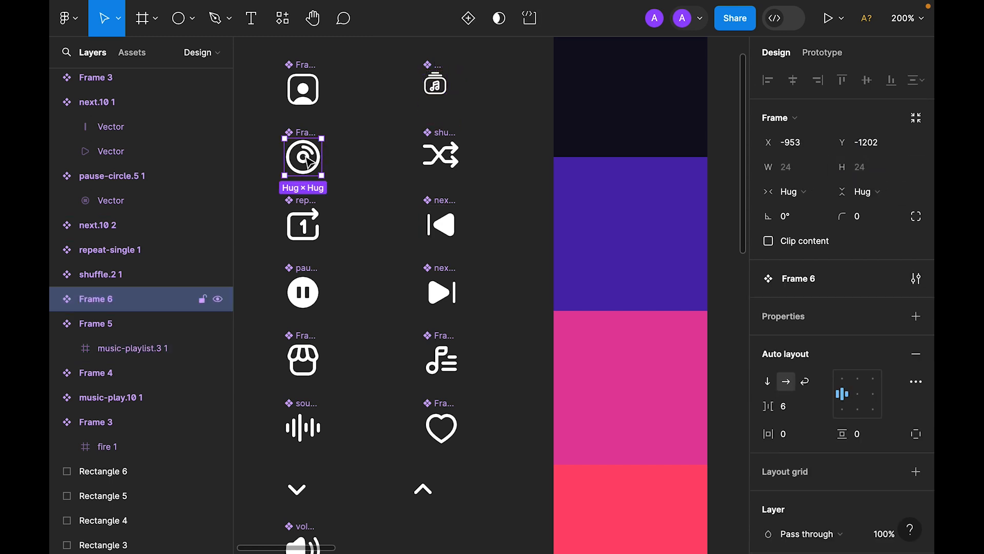
{"action": "left_click", "coordinate": [866, 167]}
{"action": "type", "text": "16"}
{"action": "key", "text": "Return"}
{"action": "key", "text": "Escape"}
Step: Set the height of the user-square graphic inside its main component to 16
{"action": "key", "text": "shift+0"}
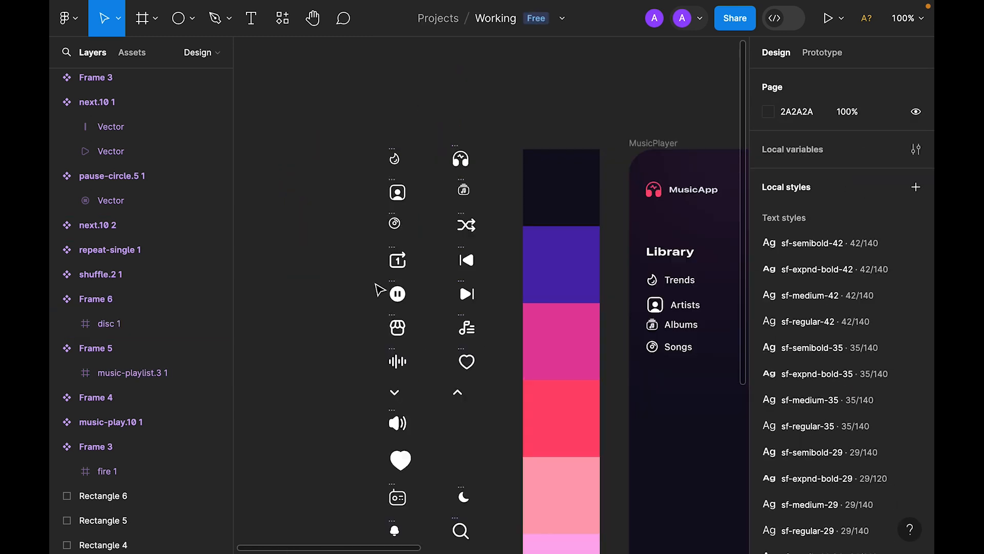
{"action": "double_click", "coordinate": [397, 195]}
{"action": "left_click", "coordinate": [872, 165]}
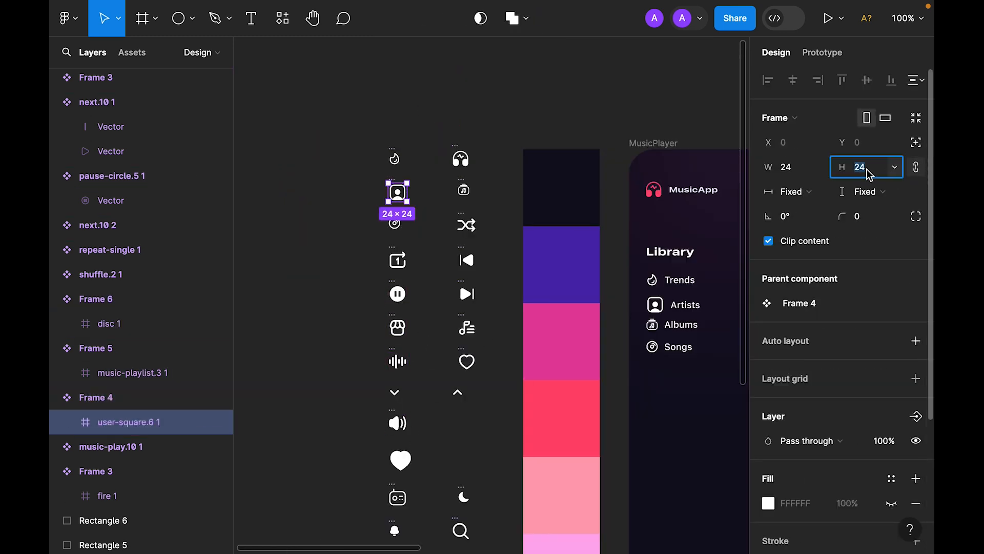
{"action": "type", "text": "16"}
{"action": "key", "text": "Return"}
{"action": "key", "text": "Escape"}
Step: Combine the Trends, Artists, Albums and Songs rows in one vertical auto layout with 16 spacing
{"action": "left_click_drag", "start_coordinate": [619, 374], "coordinate": [470, 314]}
{"action": "key", "text": "super+plus"}
{"action": "left_click_drag", "start_coordinate": [595, 193], "coordinate": [545, 237]}
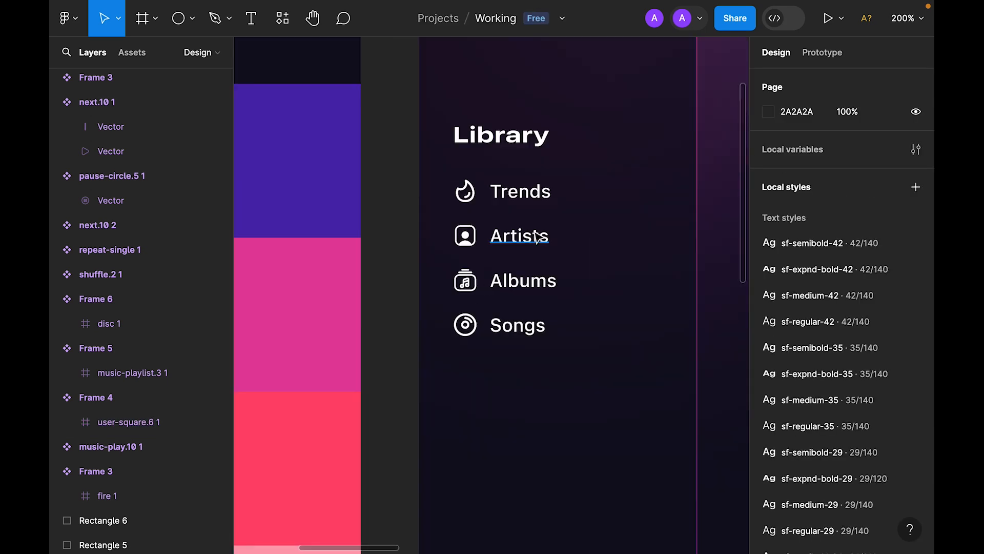
{"action": "key", "text": "super+minus"}
{"action": "left_click", "coordinate": [468, 173]}
{"action": "left_click", "coordinate": [466, 199], "text": "shift"}
{"action": "left_click", "coordinate": [468, 218], "text": "shift"}
{"action": "left_click", "coordinate": [473, 246], "text": "shift"}
{"action": "key", "text": "super+plus"}
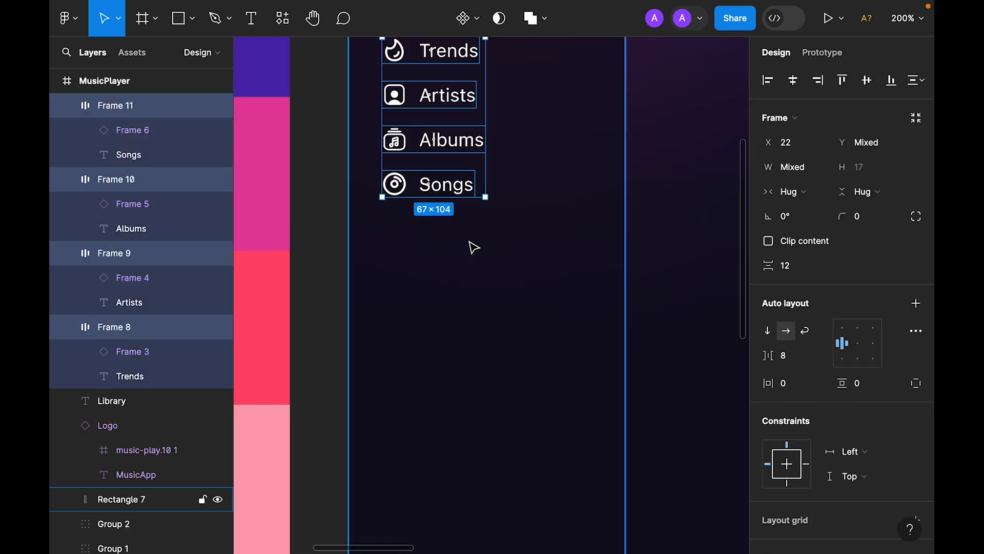
{"action": "scroll", "coordinate": [519, 307], "scroll_direction": "up", "scroll_amount": 4}
{"action": "key", "text": "shift+a"}
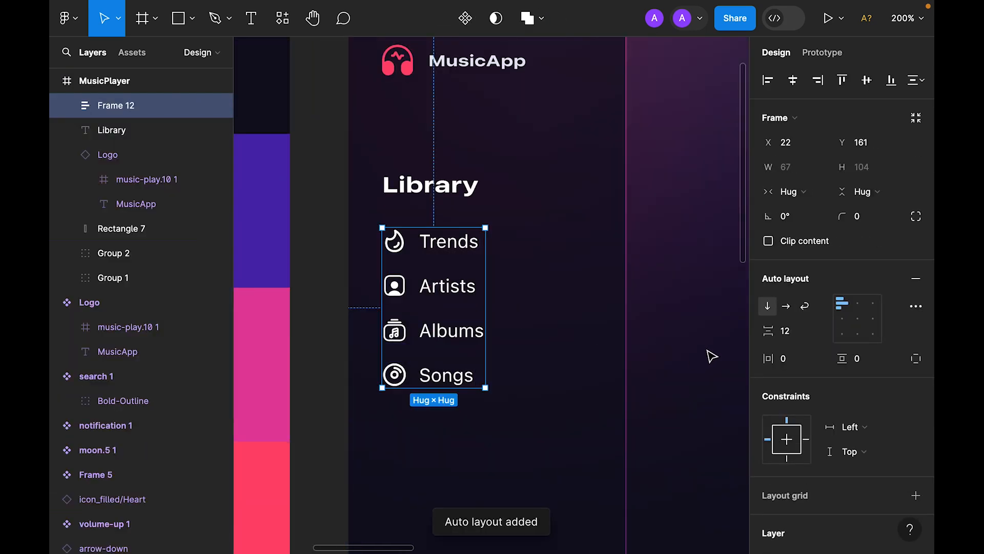
{"action": "key", "text": "Return"}
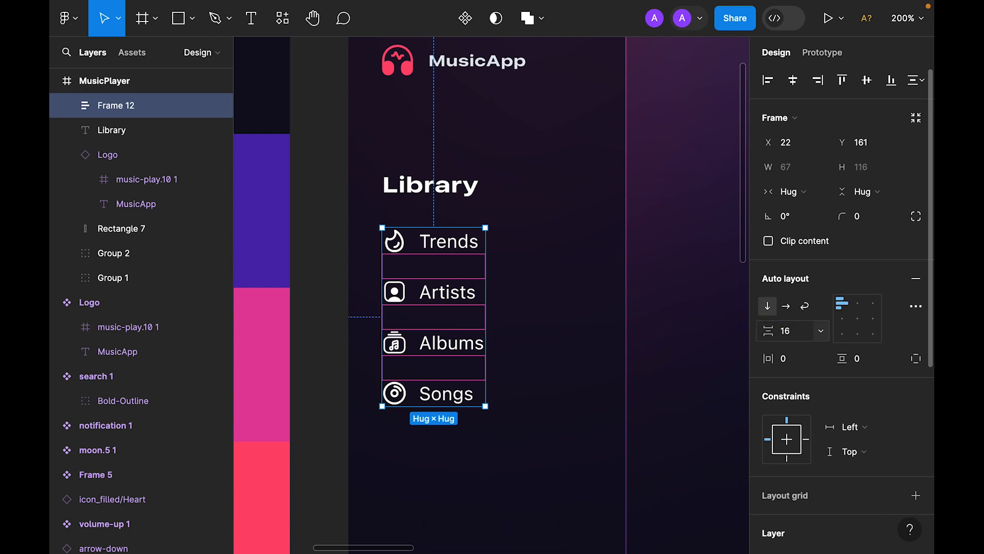
{"action": "left_click", "coordinate": [515, 277]}
Step: Draw a rectangle about 185 by 37 over the Trends row, extending past the sidebar's edge, with corner radius 99
{"action": "scroll", "coordinate": [515, 277], "scroll_direction": "down", "scroll_amount": 3}
{"action": "left_click", "coordinate": [182, 21]}
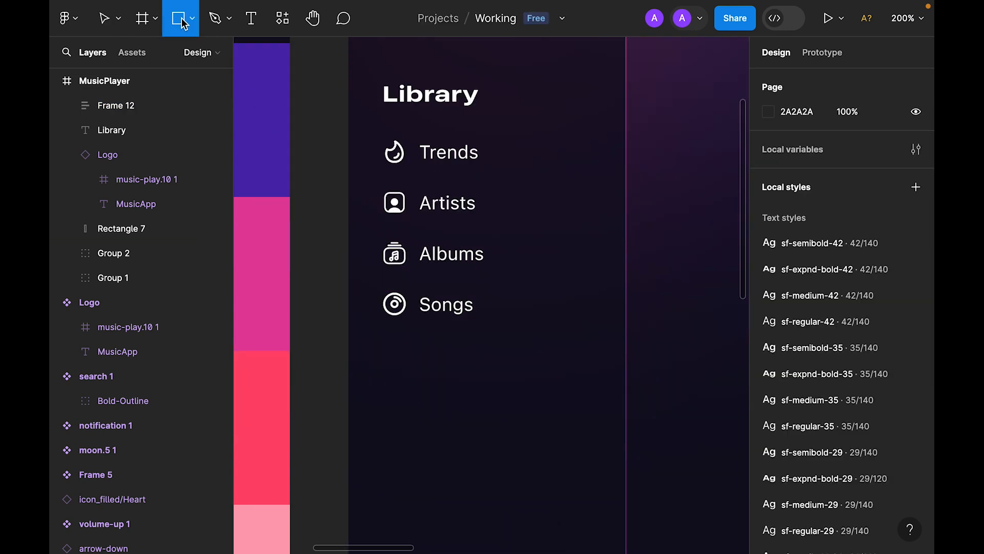
{"action": "mouse_move", "coordinate": [656, 126]}
{"action": "left_mouse_down"}
{"action": "mouse_move", "coordinate": [382, 164]}
{"action": "mouse_move", "coordinate": [372, 180]}
{"action": "left_mouse_up"}
{"action": "left_click", "coordinate": [866, 166]}
{"action": "type", "text": "99"}
{"action": "key", "text": "Return"}
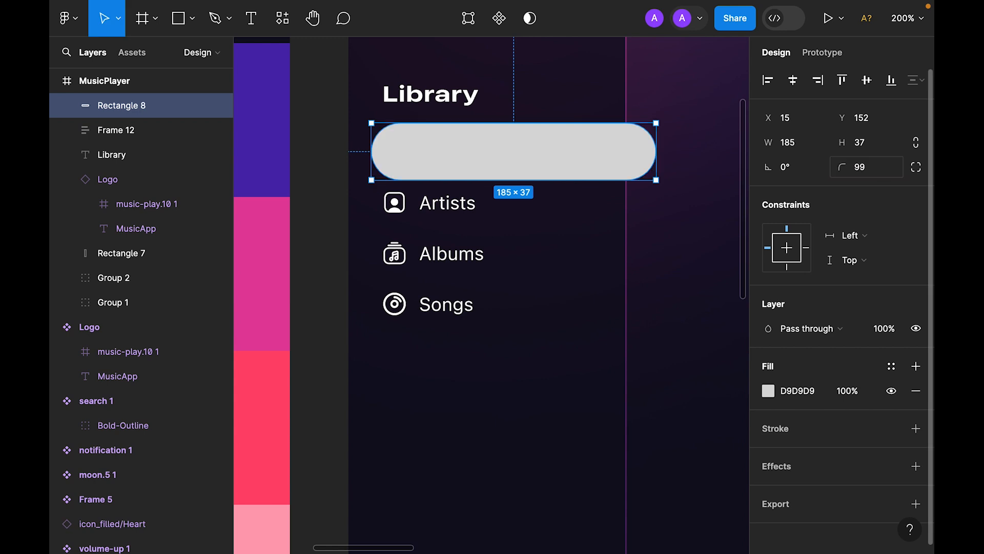
Step: Subtract the pill-shaped rectangle from the sidebar background rectangle and flatten the result into one shape
{"action": "left_click", "coordinate": [583, 412], "text": "shift"}
{"action": "left_click", "coordinate": [545, 19]}
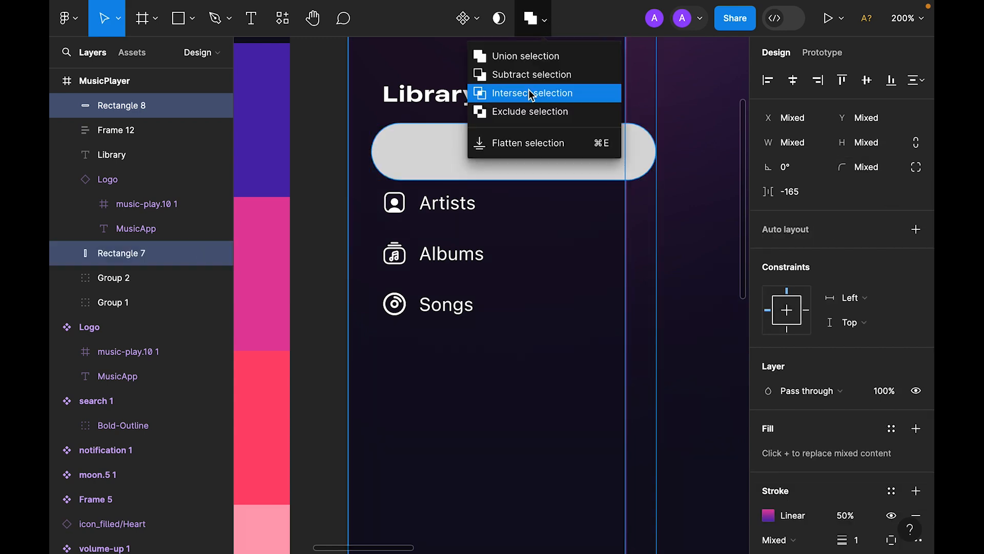
{"action": "left_click", "coordinate": [528, 76]}
{"action": "left_click", "coordinate": [313, 167]}
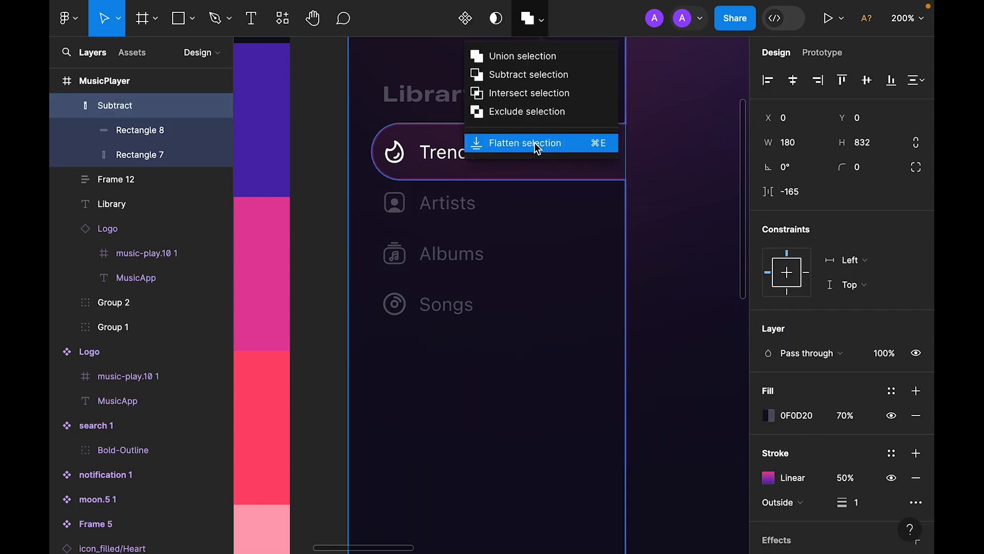
{"action": "left_click", "coordinate": [535, 144]}
Step: Round the two vertices where the Trends cut-out meets the sidebar's right edge
{"action": "key", "text": "Return"}
{"action": "left_click_drag", "start_coordinate": [677, 85], "coordinate": [593, 220]}
{"action": "left_click", "coordinate": [803, 197]}
{"action": "type", "text": "5"}
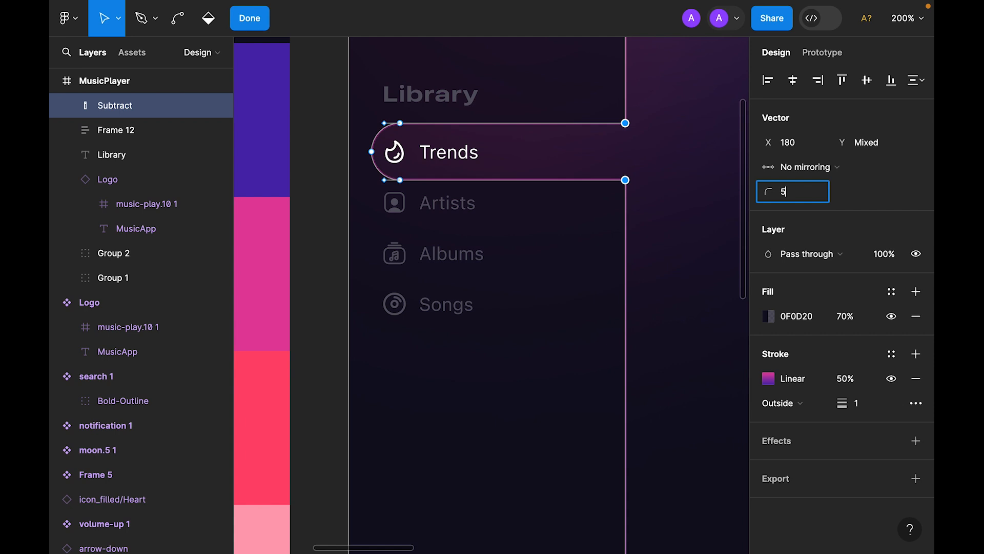
{"action": "type", "text": "0"}
{"action": "key", "text": "Return"}
{"action": "key", "text": "Escape"}
{"action": "key", "text": "Escape"}
Step: Set the vertical spacing between the Library menu rows to 24
{"action": "key", "text": "super+minus"}
{"action": "left_click_drag", "start_coordinate": [733, 225], "coordinate": [518, 228]}
{"action": "left_click", "coordinate": [358, 190]}
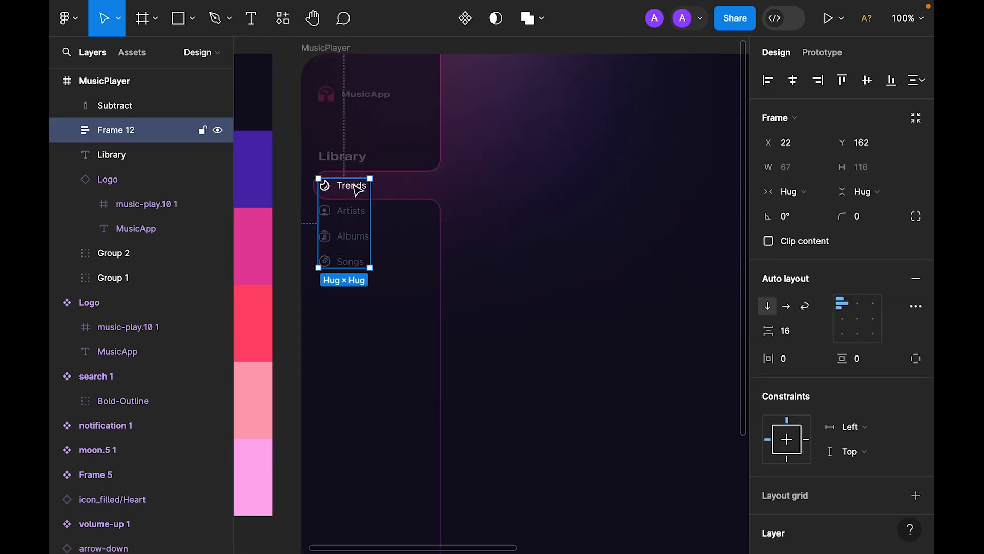
{"action": "left_click", "coordinate": [786, 331]}
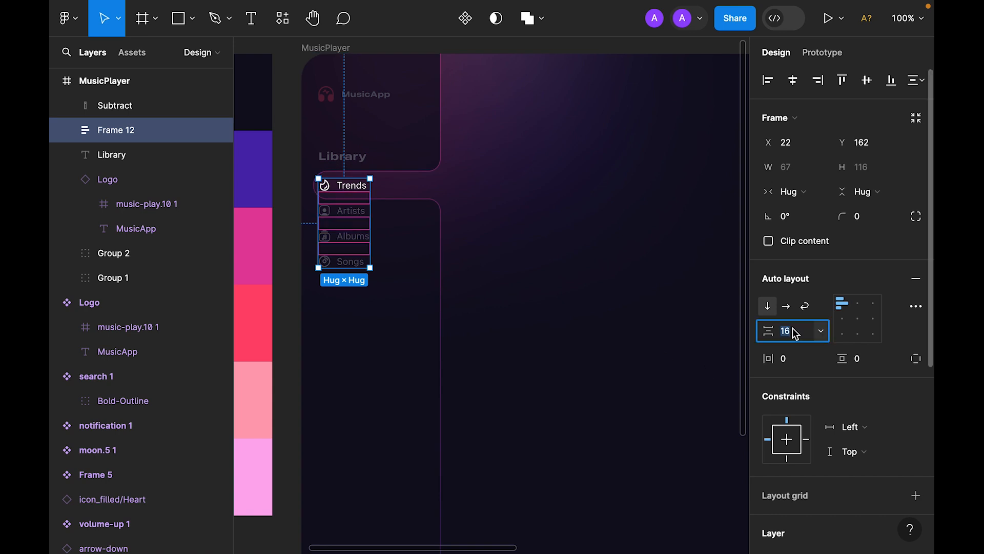
{"action": "type", "text": "28"}
{"action": "key", "text": "Return"}
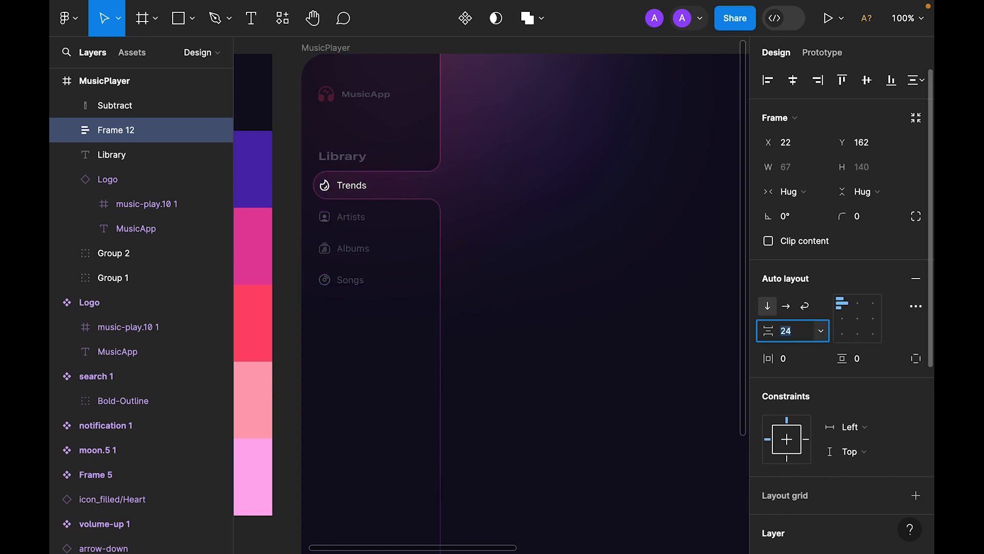
Step: Send the cut-out sidebar shape and the Group 1 background glow to the back, behind the menu content
{"action": "left_click", "coordinate": [418, 318]}
{"action": "left_click", "coordinate": [384, 383], "text": "shift"}
{"action": "right_click", "coordinate": [385, 383]}
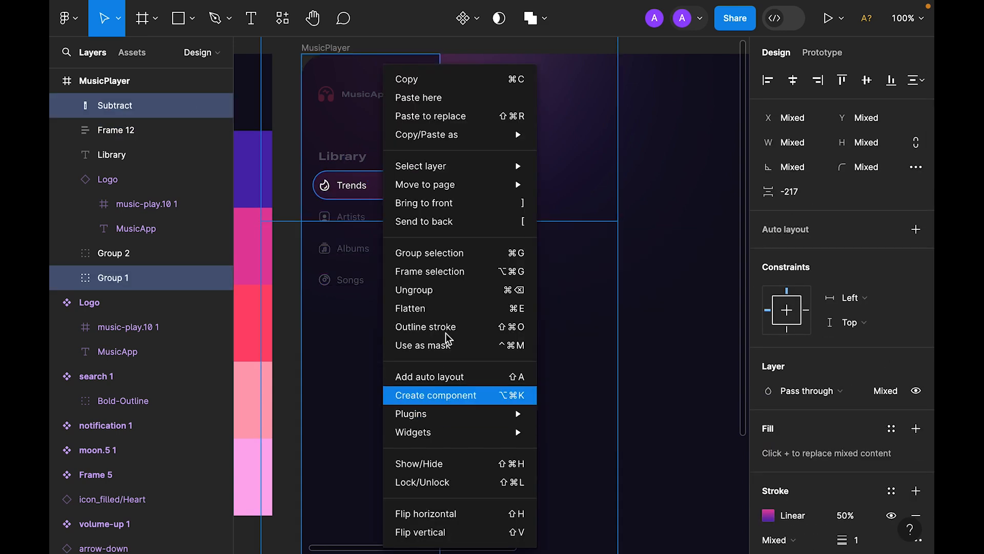
{"action": "left_click", "coordinate": [460, 223]}
{"action": "left_click", "coordinate": [650, 178]}
Step: Shift the Library menu, its heading and the logo right, lining them up at about X 34
{"action": "left_click_drag", "start_coordinate": [359, 187], "coordinate": [354, 159]}
{"action": "left_click", "coordinate": [347, 158]}
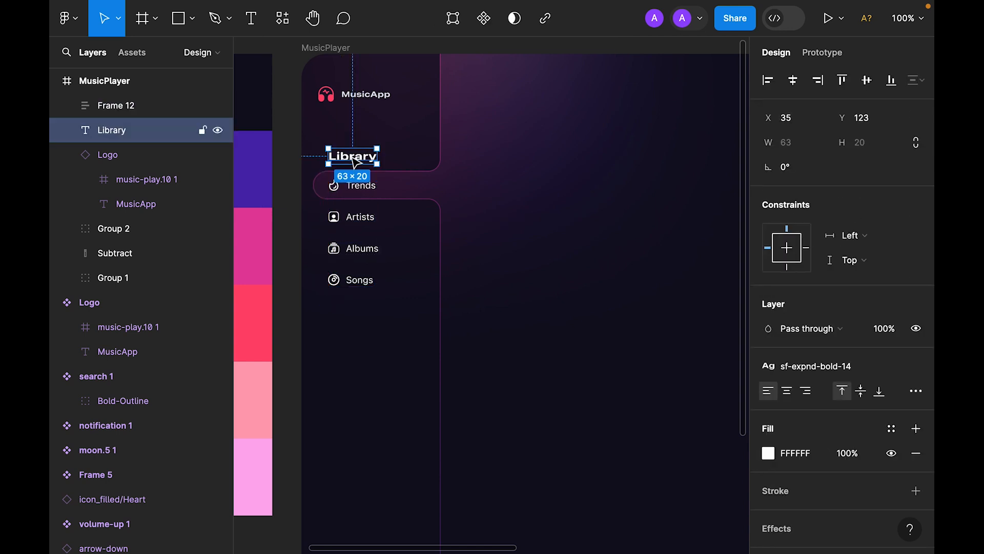
{"action": "left_click", "coordinate": [288, 192]}
{"action": "left_click_drag", "start_coordinate": [380, 95], "coordinate": [391, 96]}
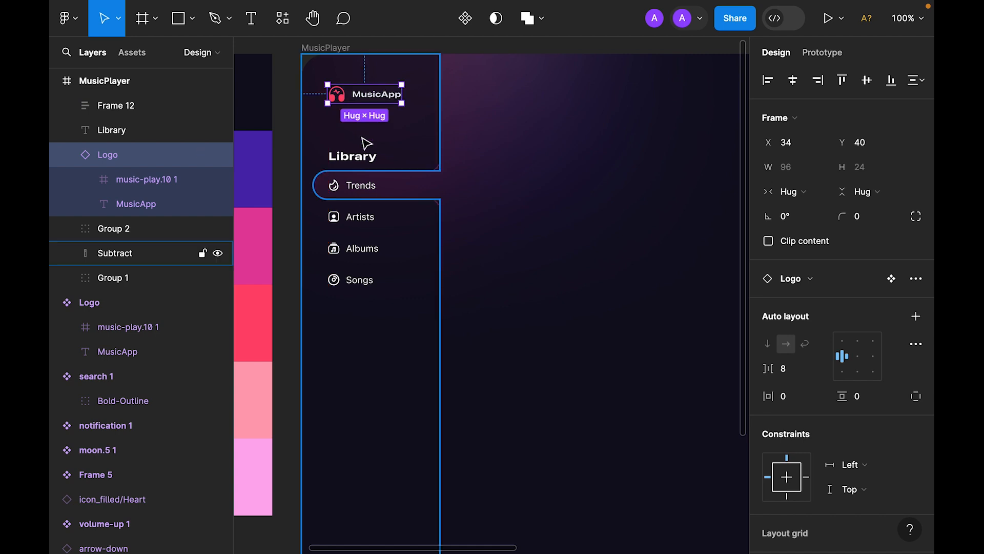
Step: Nudge the logo, Library heading and menu together to an inset of about 40 from the sidebar's left edge
{"action": "left_click", "coordinate": [353, 156], "text": "shift"}
{"action": "left_click", "coordinate": [345, 225], "text": "shift"}
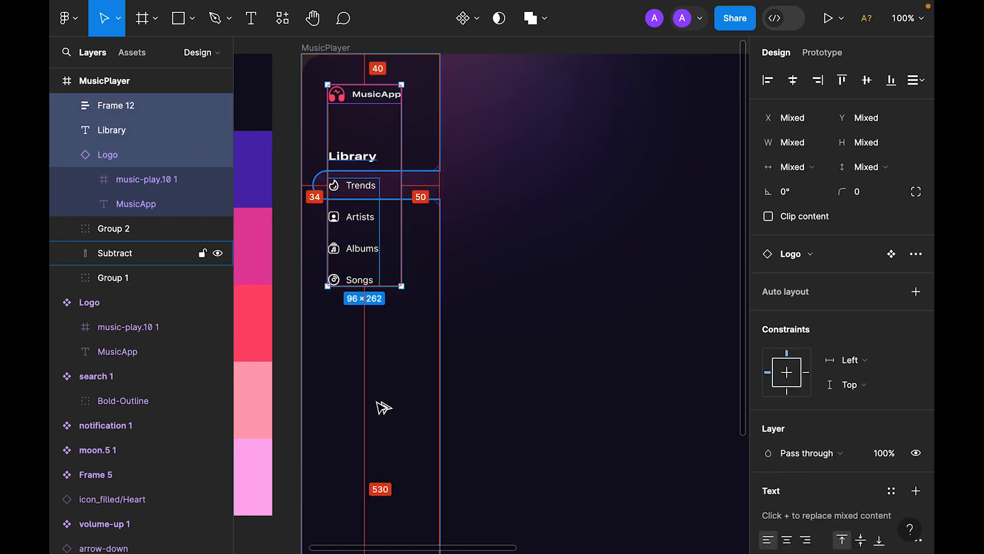
{"action": "key", "text": "Left"}
{"action": "key", "text": "Left"}
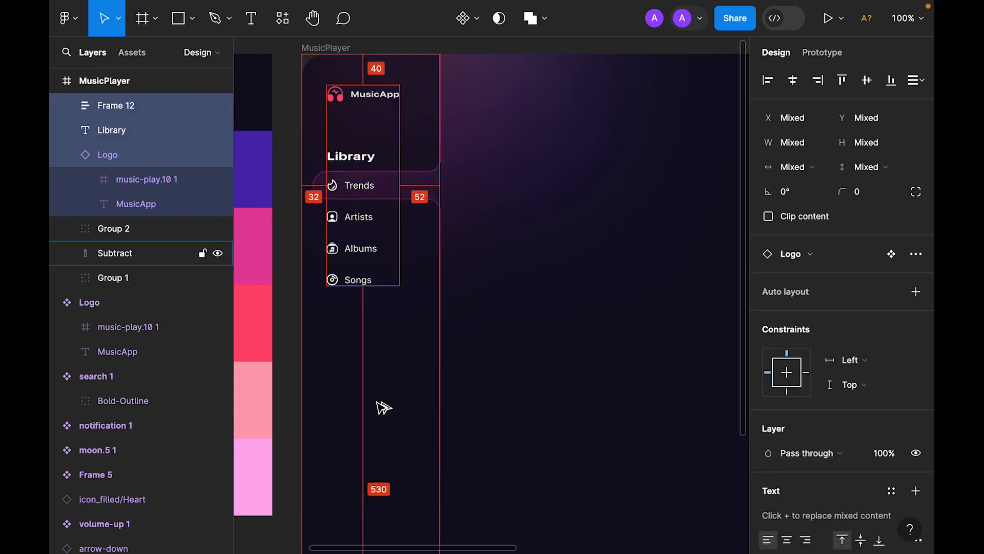
{"action": "key", "text": "shift+Right"}
Step: Duplicate the Library heading and its menu below the original, with the copied heading at about Y 400
{"action": "left_click", "coordinate": [378, 95], "text": "shift"}
{"action": "left_click_drag", "start_coordinate": [365, 188], "coordinate": [363, 401]}
{"action": "left_click", "coordinate": [288, 376]}
Step: Change the text of the duplicated Library heading to "Discover"
{"action": "scroll", "coordinate": [288, 376], "scroll_direction": "down", "scroll_amount": 4}
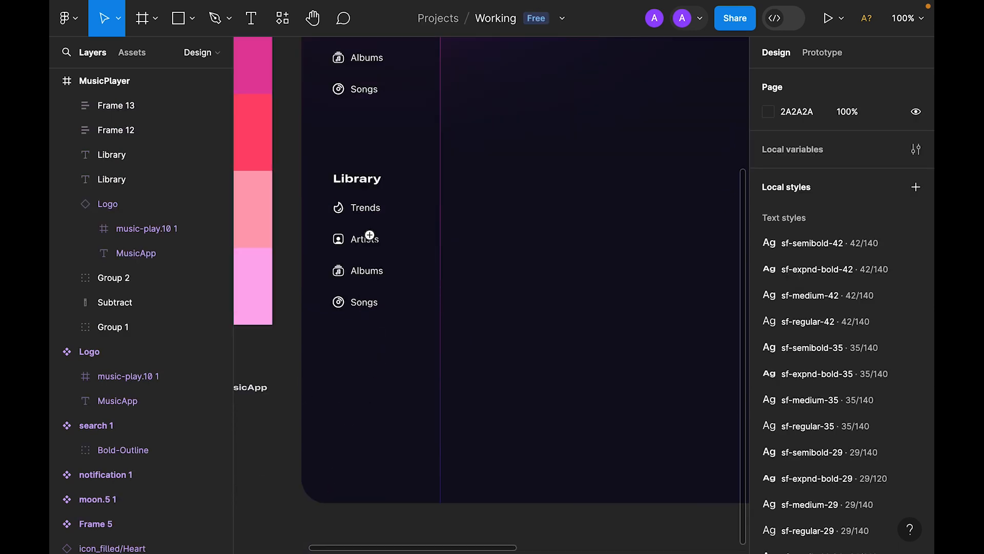
{"action": "scroll", "coordinate": [371, 239], "scroll_direction": "up", "scroll_amount": 5}
{"action": "left_click_drag", "start_coordinate": [399, 241], "coordinate": [457, 281]}
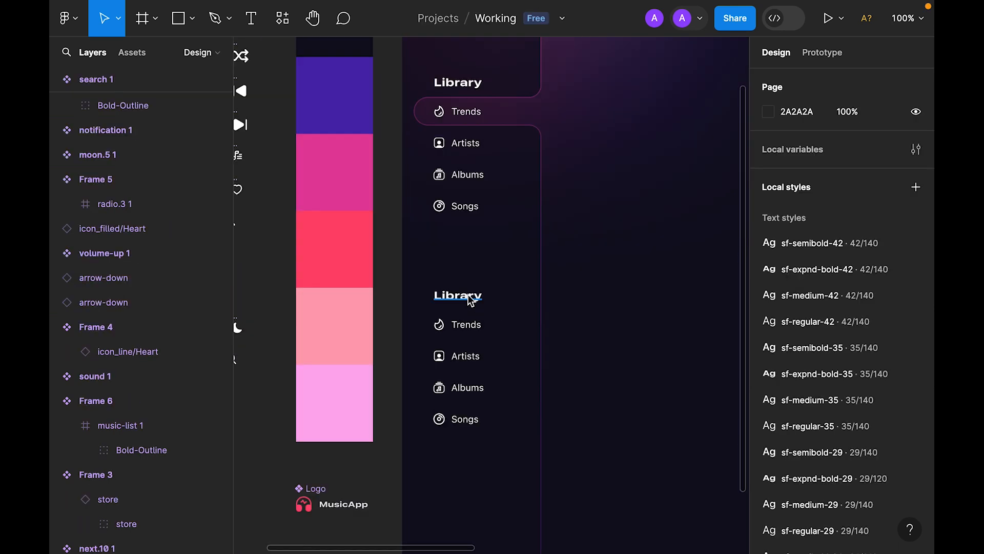
{"action": "left_click", "coordinate": [471, 299]}
{"action": "double_click", "coordinate": [469, 297]}
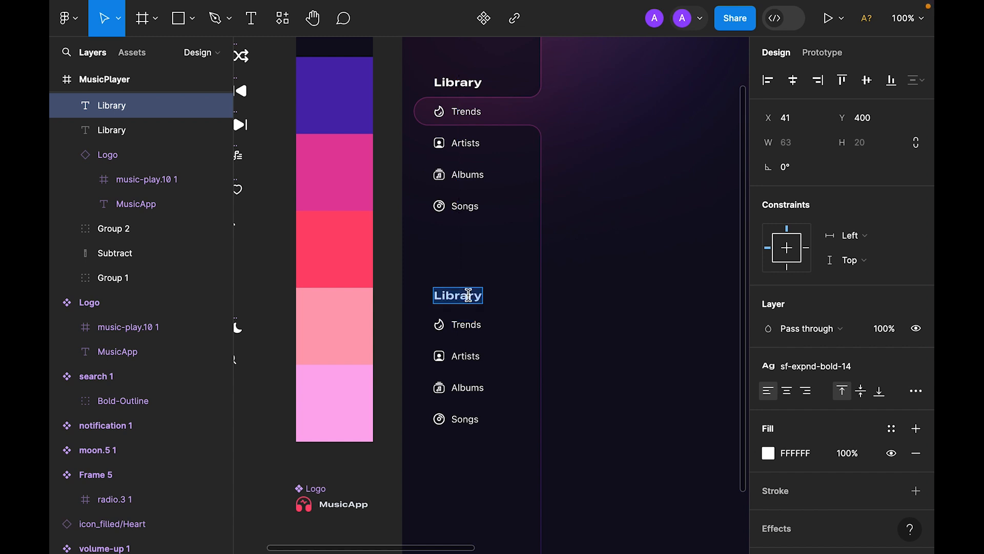
{"action": "type", "text": "Discover"}
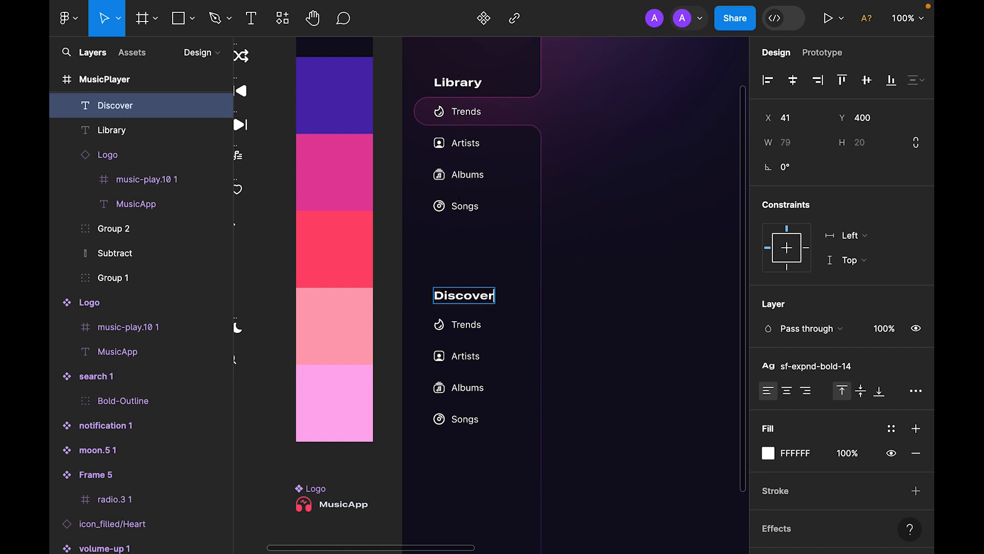
{"action": "key", "text": "Escape"}
Step: Rename the four menu labels under Discover as Store, Like, Radio and Browse
{"action": "left_click", "coordinate": [459, 264], "text": "super"}
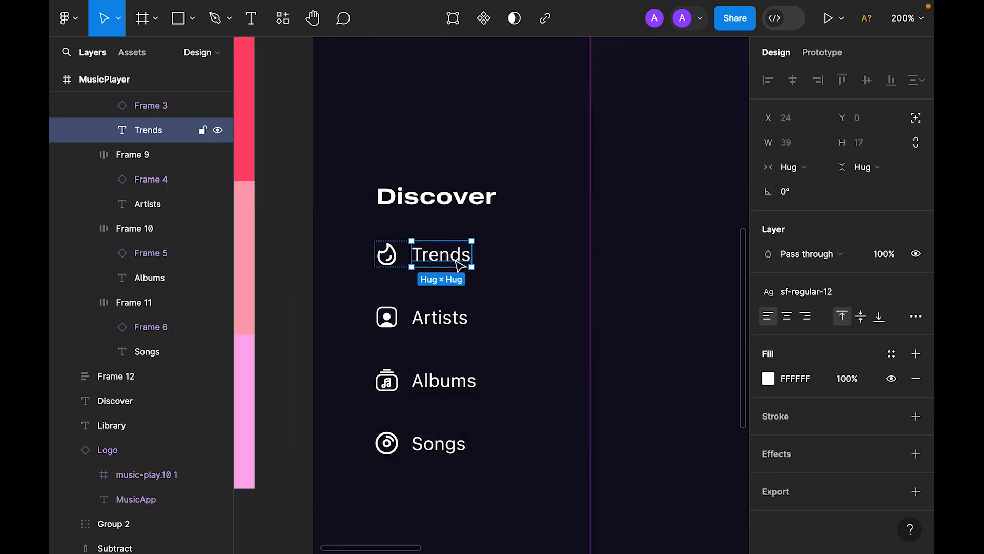
{"action": "double_click", "coordinate": [459, 264]}
{"action": "type", "text": "Store"}
{"action": "key", "text": "Escape"}
{"action": "double_click", "coordinate": [439, 315]}
{"action": "type", "text": "Like"}
{"action": "key", "text": "Escape"}
{"action": "double_click", "coordinate": [457, 380]}
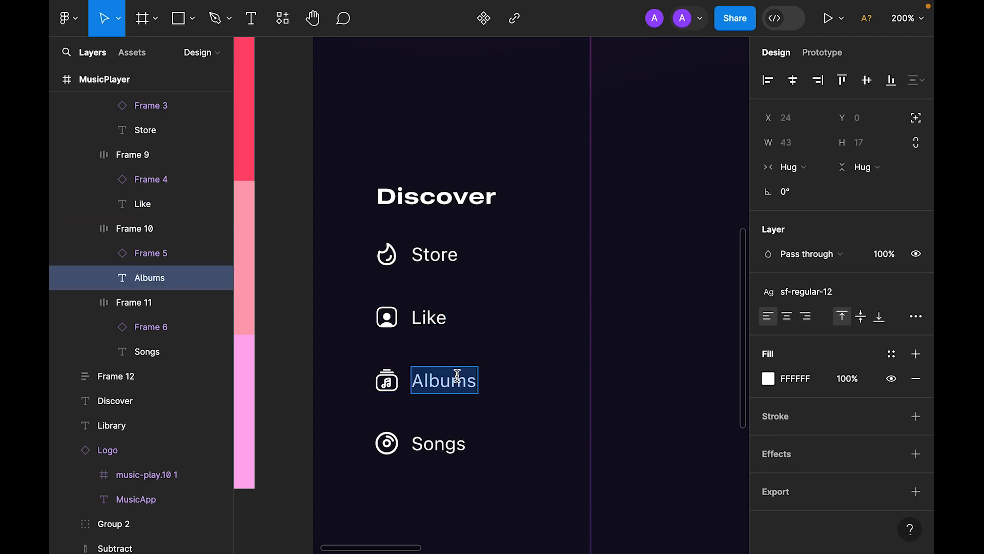
{"action": "type", "text": "Radio"}
{"action": "key", "text": "Escape"}
{"action": "double_click", "coordinate": [438, 444]}
{"action": "type", "text": "Browse"}
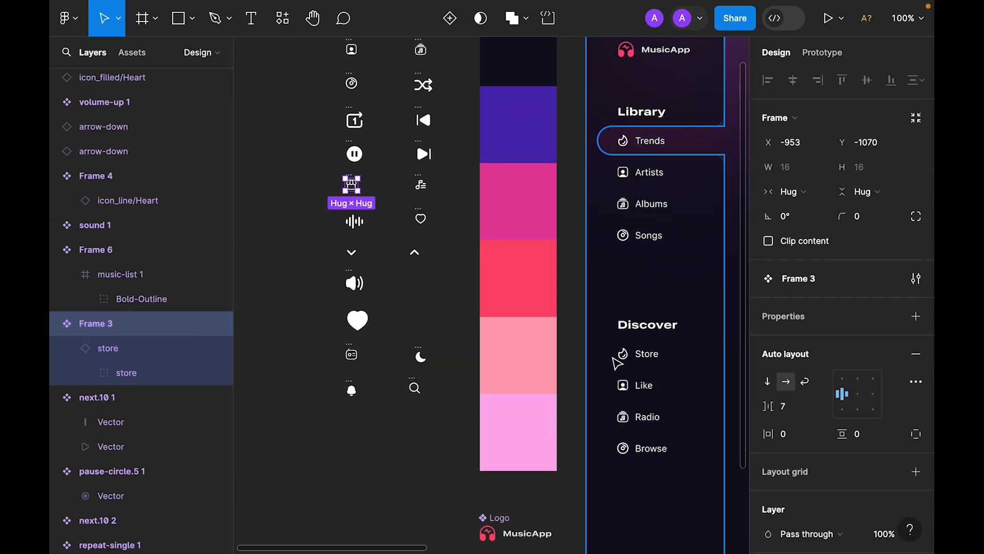
Step: Replace the fire icon in the Store row with the store icon from the icon set
{"action": "left_click", "coordinate": [623, 355], "text": "super"}
{"action": "right_click", "coordinate": [623, 354]}
{"action": "left_click", "coordinate": [671, 97]}
Step: Replace the user icon in the Like row with the outlined heart icon from the icon set
{"action": "left_click", "coordinate": [420, 219]}
{"action": "key", "text": "super+c"}
{"action": "left_click", "coordinate": [623, 386], "text": "super"}
{"action": "right_click", "coordinate": [623, 386]}
{"action": "left_click", "coordinate": [671, 97]}
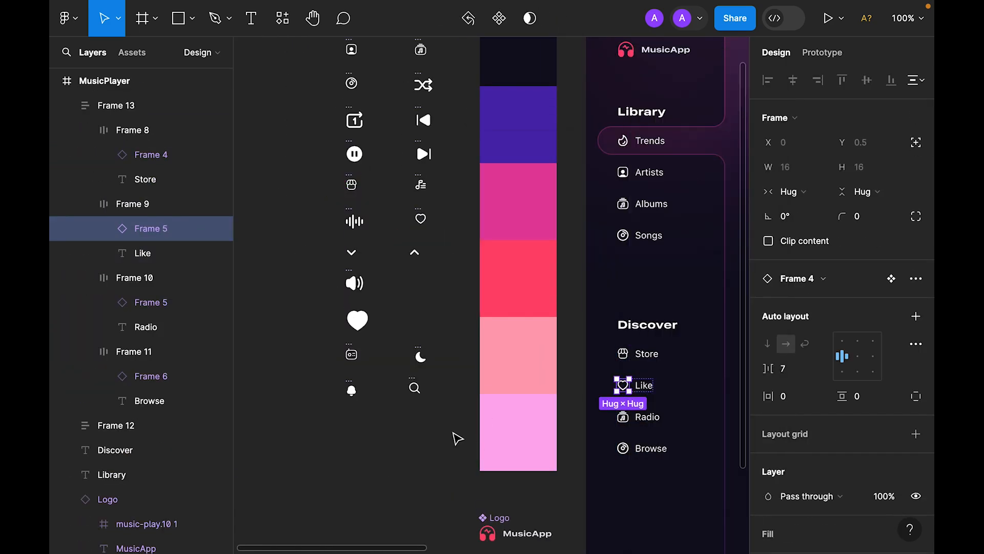
Step: Replace the playlist icon in the Radio row with the radio icon from the icon set
{"action": "left_click", "coordinate": [352, 355]}
{"action": "key", "text": "super+c"}
{"action": "double_click", "coordinate": [624, 418]}
{"action": "double_click", "coordinate": [624, 417]}
{"action": "right_click", "coordinate": [624, 417]}
{"action": "left_click", "coordinate": [670, 97]}
{"action": "left_click", "coordinate": [391, 481]}
Step: Replace the disc icon in the Browse row with the music-list icon from the icon set
{"action": "scroll", "coordinate": [392, 482], "scroll_direction": "up", "scroll_amount": 2}
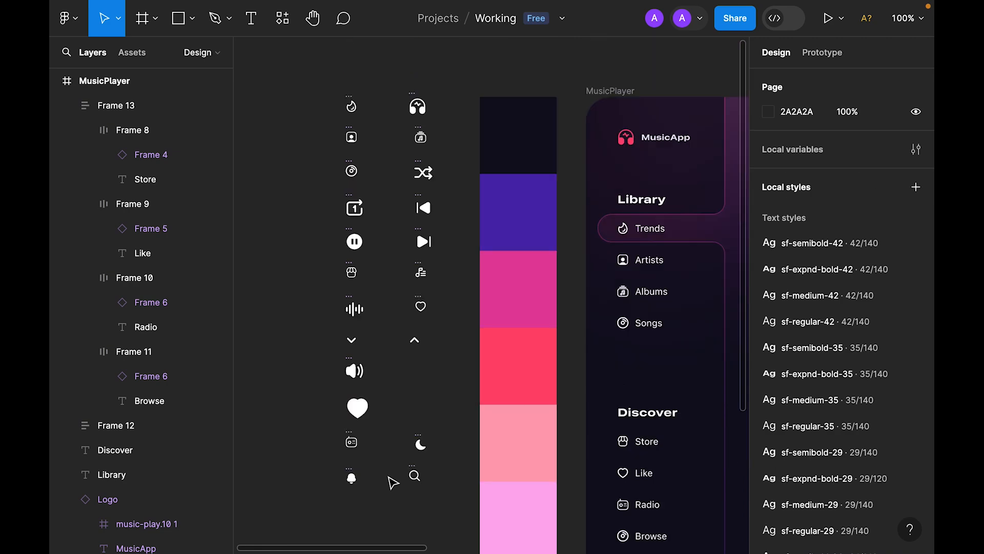
{"action": "left_click", "coordinate": [420, 266]}
{"action": "key", "text": "super+c"}
{"action": "scroll", "coordinate": [422, 269], "scroll_direction": "down", "scroll_amount": 2}
{"action": "double_click", "coordinate": [625, 432]}
{"action": "double_click", "coordinate": [625, 431]}
{"action": "key", "text": "super+shift+r"}
{"action": "key", "text": "Escape"}
Step: Change the fire icon in the Trends row to the Red colour style
{"action": "left_click_drag", "start_coordinate": [641, 434], "coordinate": [419, 360]}
{"action": "left_click", "coordinate": [419, 360]}
{"action": "left_click", "coordinate": [327, 417]}
{"action": "left_click_drag", "start_coordinate": [402, 51], "coordinate": [319, 152]}
{"action": "double_click", "coordinate": [319, 152]}
{"action": "double_click", "coordinate": [319, 152]}
{"action": "scroll", "coordinate": [806, 402], "scroll_direction": "down", "scroll_amount": 4}
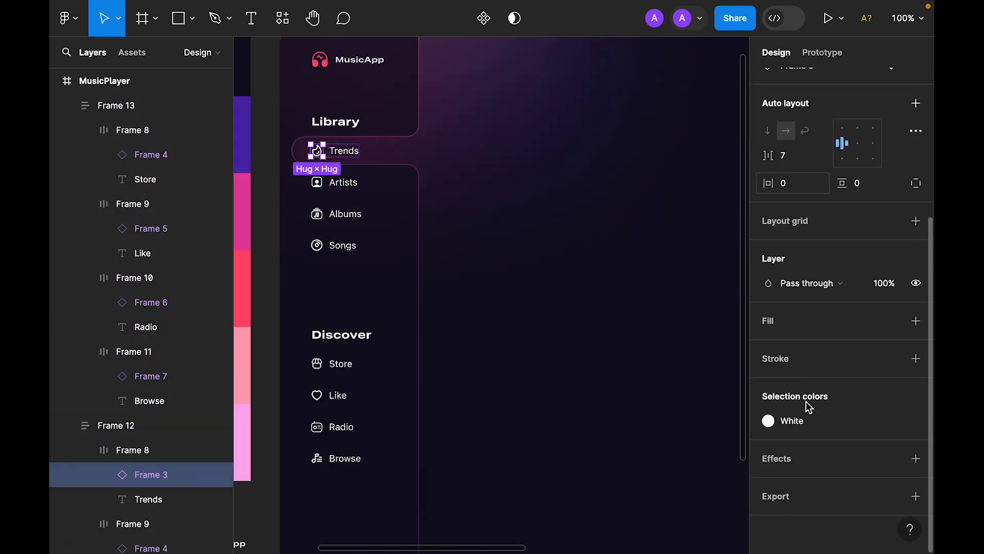
{"action": "left_click", "coordinate": [768, 421]}
{"action": "left_click", "coordinate": [642, 474]}
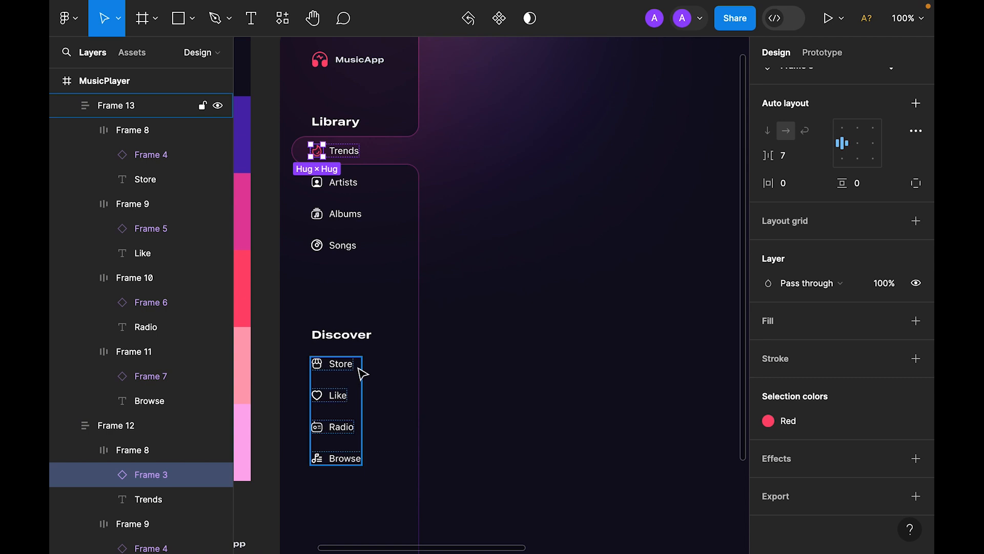
{"action": "left_click", "coordinate": [263, 210]}
Step: Set the opacity of the Artists, Albums and Songs rows to 75%
{"action": "double_click", "coordinate": [341, 186]}
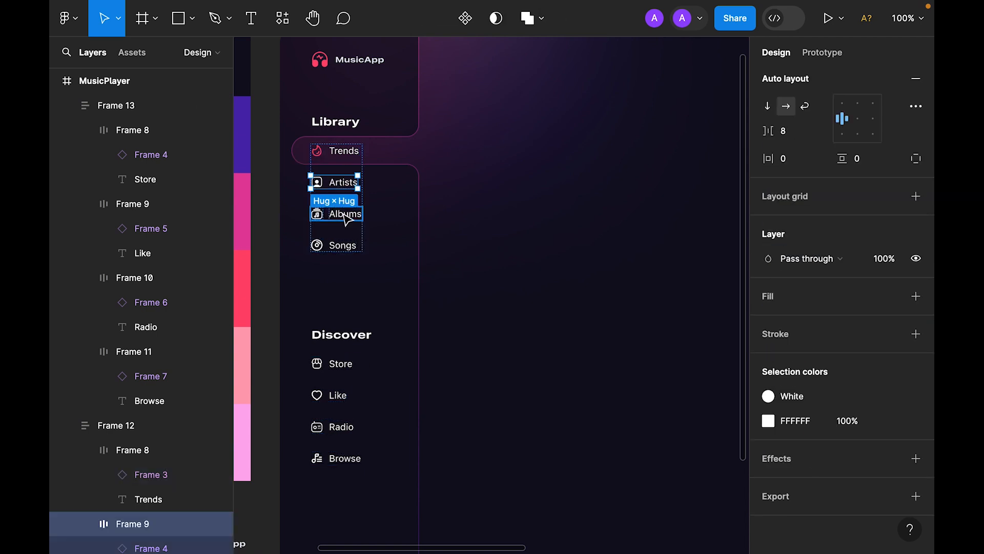
{"action": "left_click", "coordinate": [346, 215], "text": "shift"}
{"action": "left_click", "coordinate": [336, 248], "text": "shift"}
{"action": "key", "text": "7"}
{"action": "key", "text": "5"}
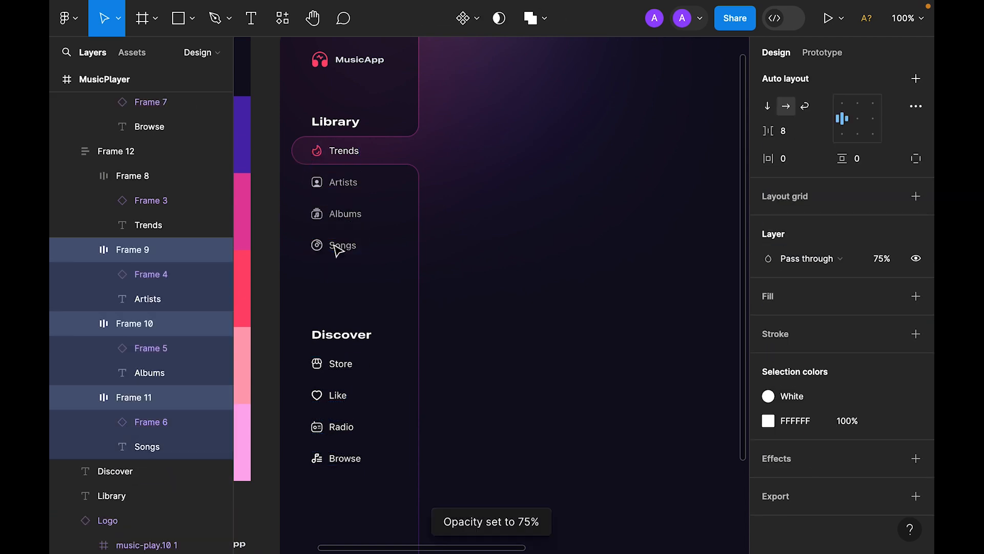
{"action": "left_click", "coordinate": [264, 222]}
Step: Set the opacity of the Discover menu rows to 75%
{"action": "scroll", "coordinate": [333, 287], "scroll_direction": "down", "scroll_amount": 2}
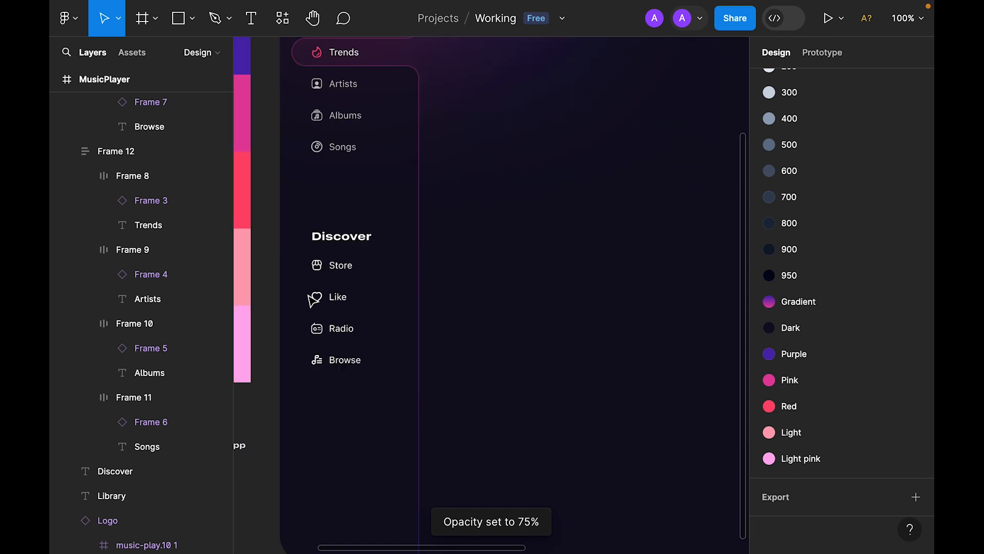
{"action": "left_click", "coordinate": [353, 277]}
{"action": "key", "text": "7"}
{"action": "key", "text": "5"}
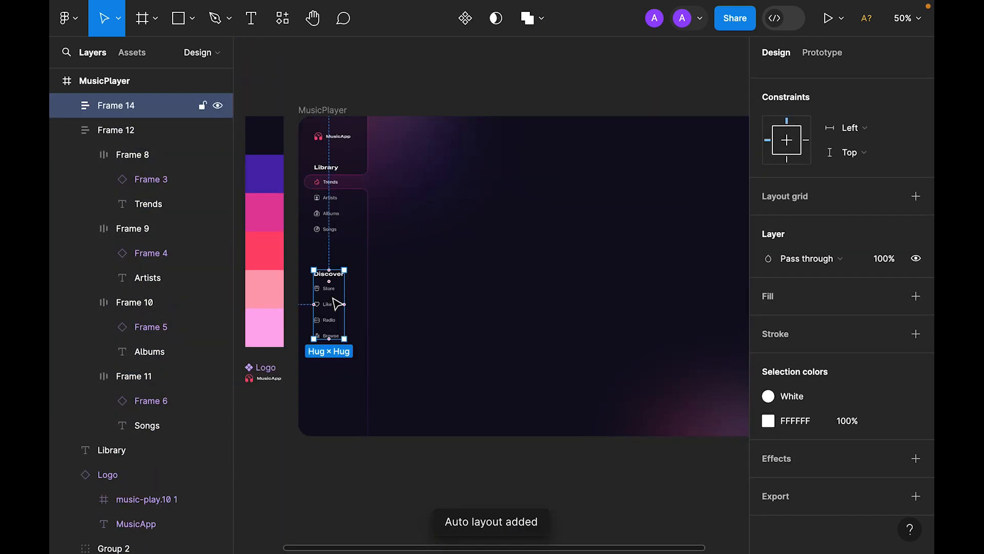
Step: Set the vertical auto layout spacing between the Discover heading and its menu to 24
{"action": "scroll", "coordinate": [825, 236], "scroll_direction": "up", "scroll_amount": 4}
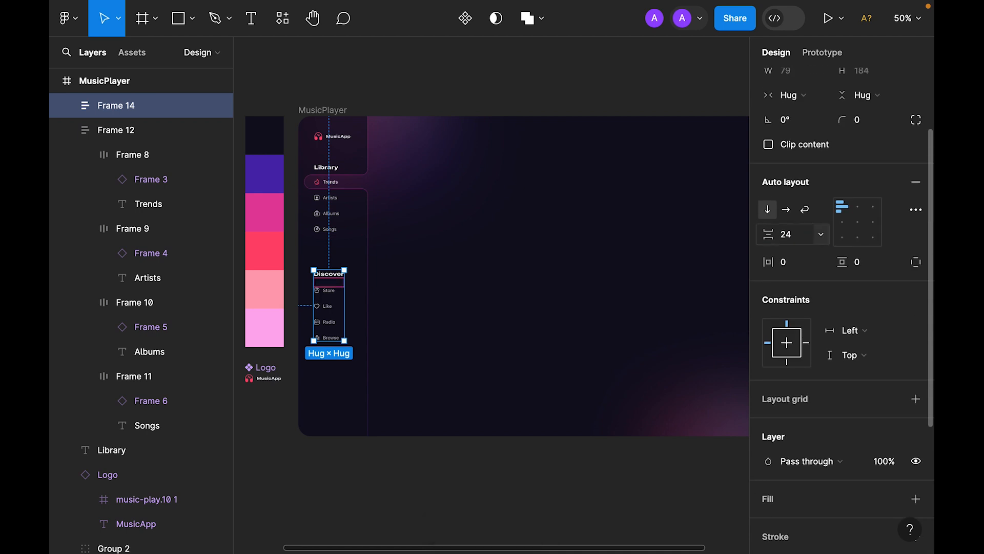
Step: Move the Library heading in the sidebar up to Y 111, keeping it above the Trends row
{"action": "left_click", "coordinate": [540, 468]}
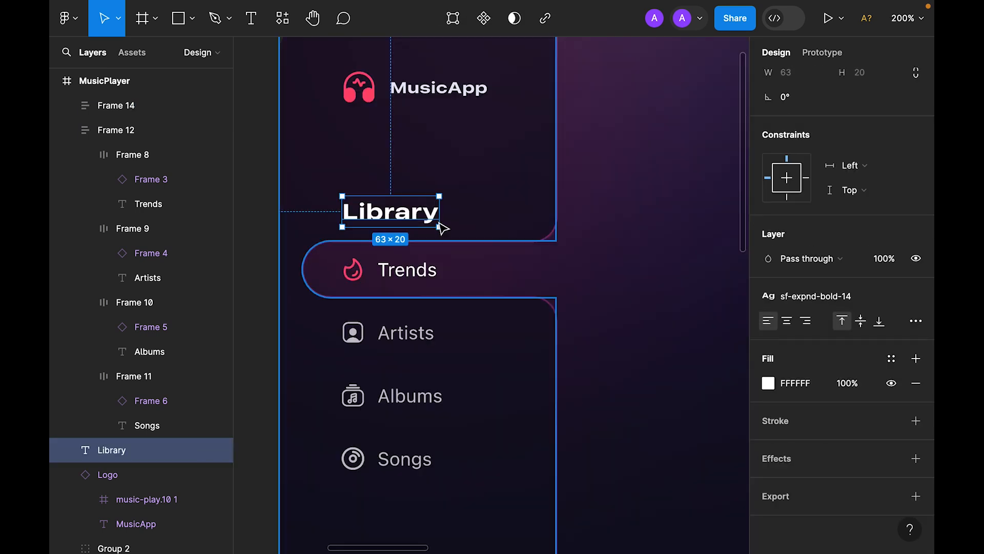
{"action": "left_click_drag", "start_coordinate": [402, 214], "coordinate": [402, 204]}
{"action": "key", "text": "alt"}
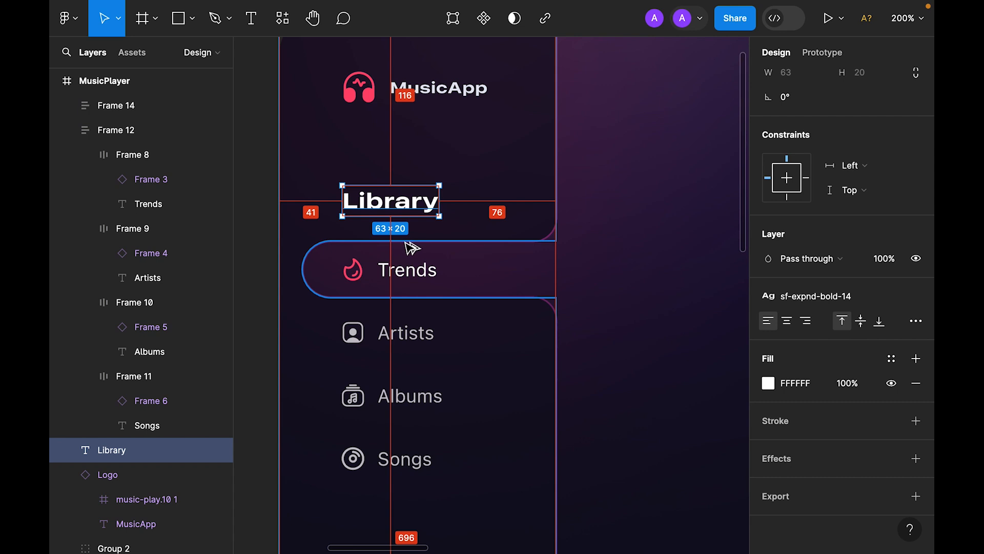
{"action": "key", "text": "Up"}
{"action": "key", "text": "Up"}
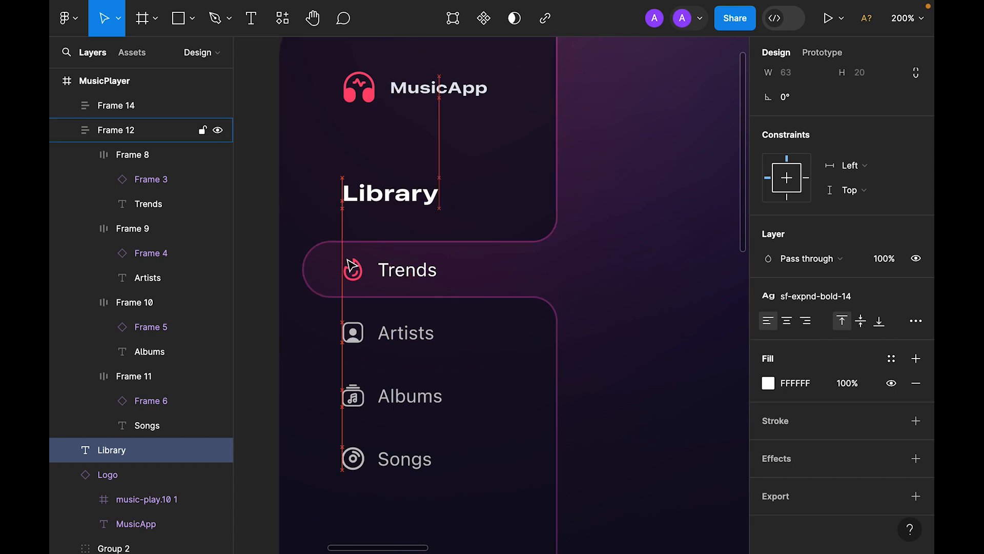
{"action": "key", "text": "super+minus"}
{"action": "left_click", "coordinate": [492, 101]}
Step: Add the text "Enter keywords to search" near the top of the MusicPlayer frame's main area
{"action": "key", "text": "space"}
{"action": "left_click_drag", "start_coordinate": [665, 476], "coordinate": [562, 352]}
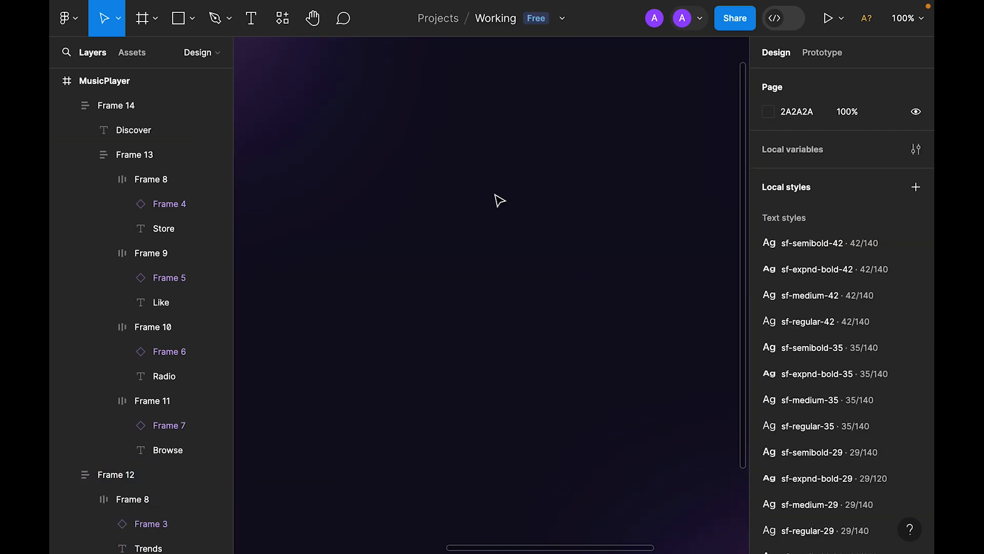
{"action": "key", "text": "super+minus"}
{"action": "key", "text": "super+plus"}
{"action": "key", "text": "super+minus"}
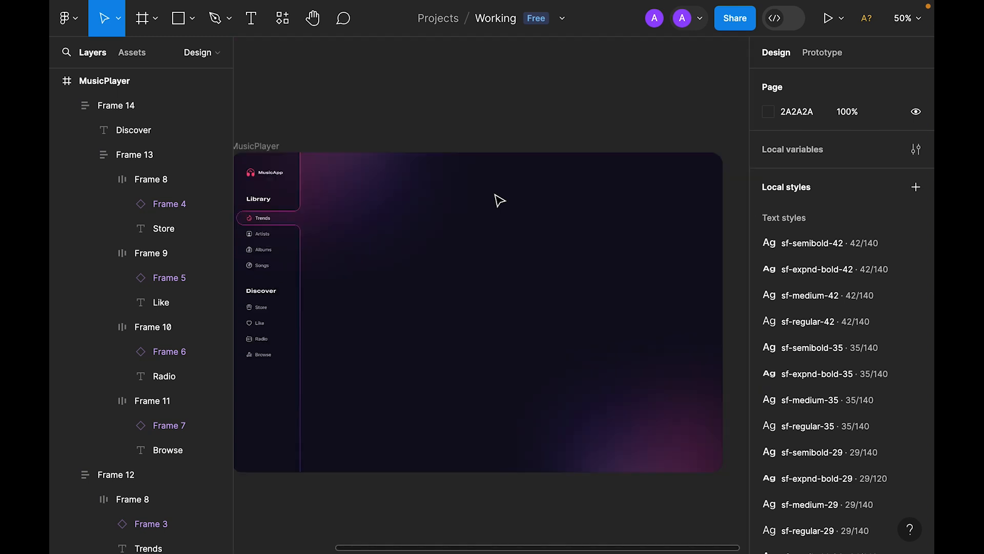
{"action": "key", "text": "t"}
{"action": "left_click", "coordinate": [446, 185]}
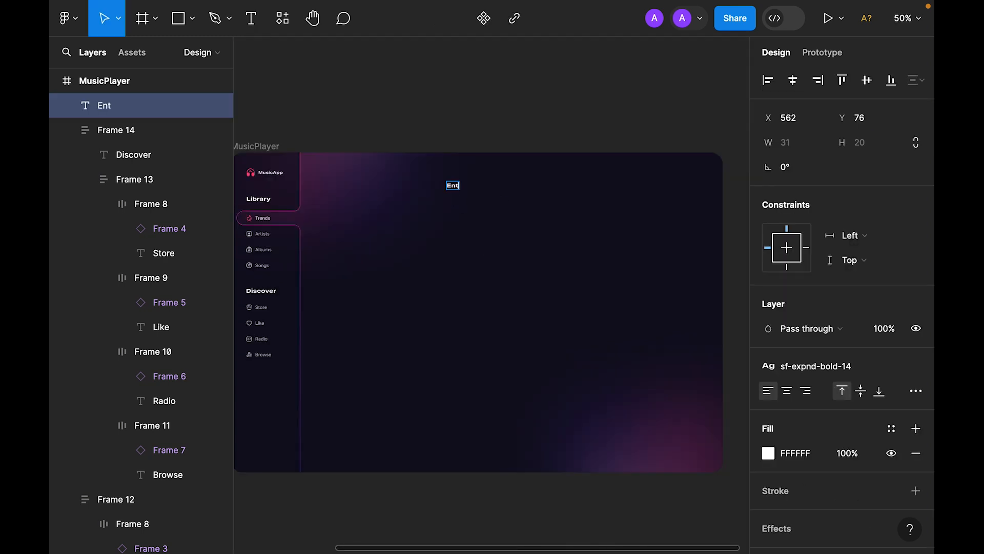
{"action": "type", "text": "Enter keywords to search"}
{"action": "key", "text": "Escape"}
Step: Switch the search placeholder text from the expanded bold style to a non-expanded 12/140 text style
{"action": "key", "text": "shift+2"}
{"action": "left_click", "coordinate": [838, 370]}
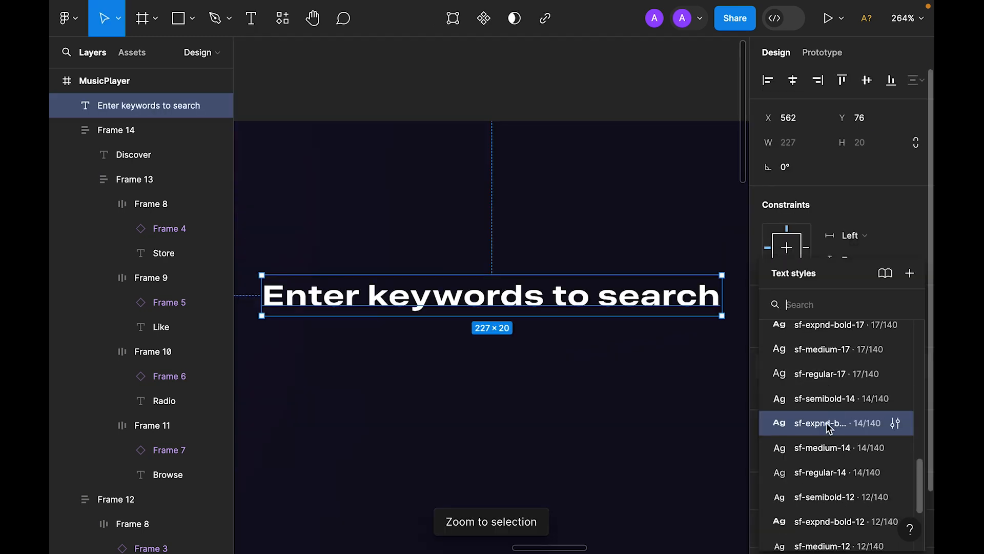
{"action": "scroll", "coordinate": [830, 428], "scroll_direction": "down", "scroll_amount": 3}
{"action": "left_click", "coordinate": [838, 411]}
{"action": "left_click", "coordinate": [547, 363]}
Step: Copy the search icon from the icon set into the MusicPlayer frame and place it right of the placeholder text
{"action": "key", "text": "super+minus"}
{"action": "key", "text": "super+minus"}
{"action": "left_click_drag", "start_coordinate": [297, 452], "coordinate": [486, 422]}
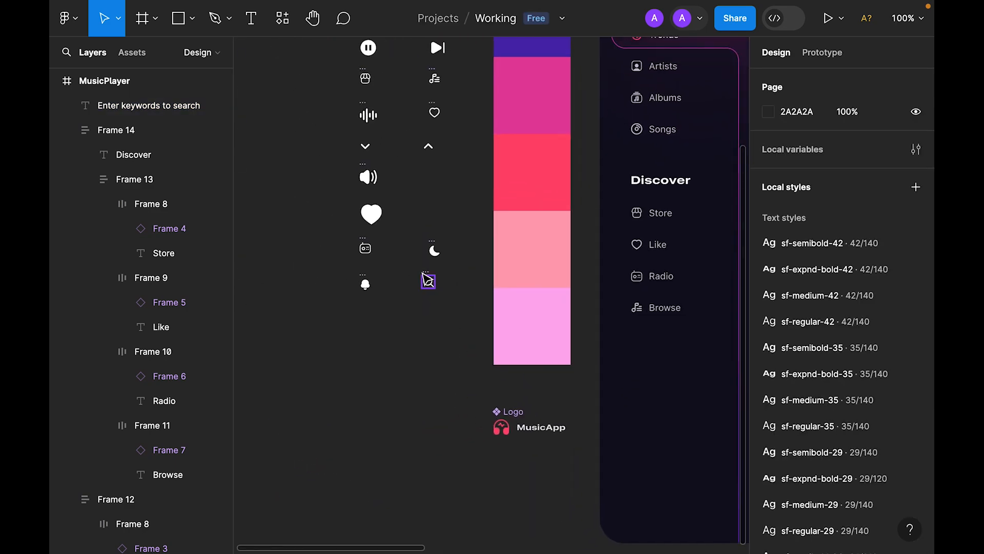
{"action": "left_click", "coordinate": [427, 281]}
{"action": "left_click_drag", "start_coordinate": [713, 173], "coordinate": [275, 330]}
{"action": "left_click_drag", "start_coordinate": [443, 299], "coordinate": [349, 351]}
{"action": "left_click", "coordinate": [657, 175], "text": "super"}
{"action": "left_click_drag", "start_coordinate": [611, 227], "coordinate": [621, 238]}
{"action": "key", "text": "super+v"}
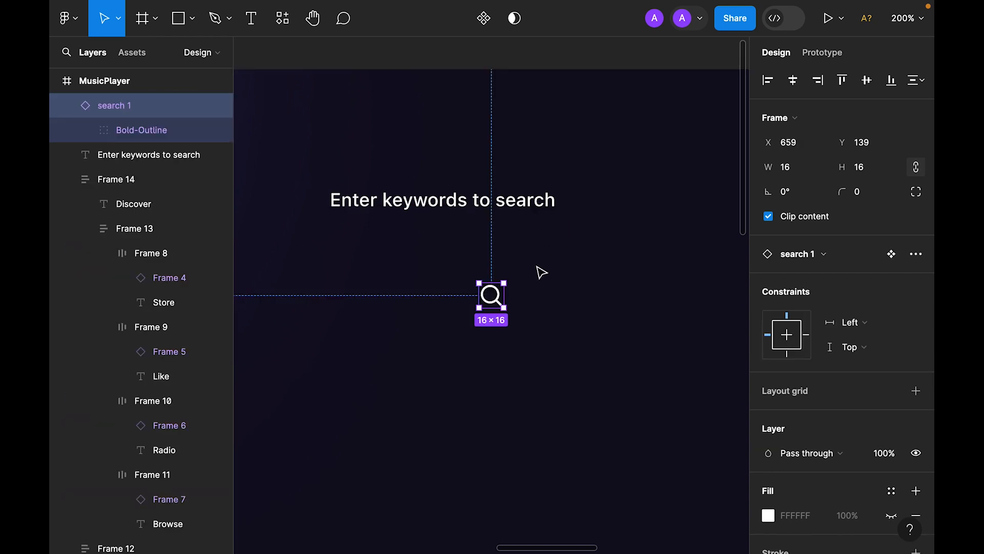
{"action": "left_click_drag", "start_coordinate": [493, 298], "coordinate": [595, 201]}
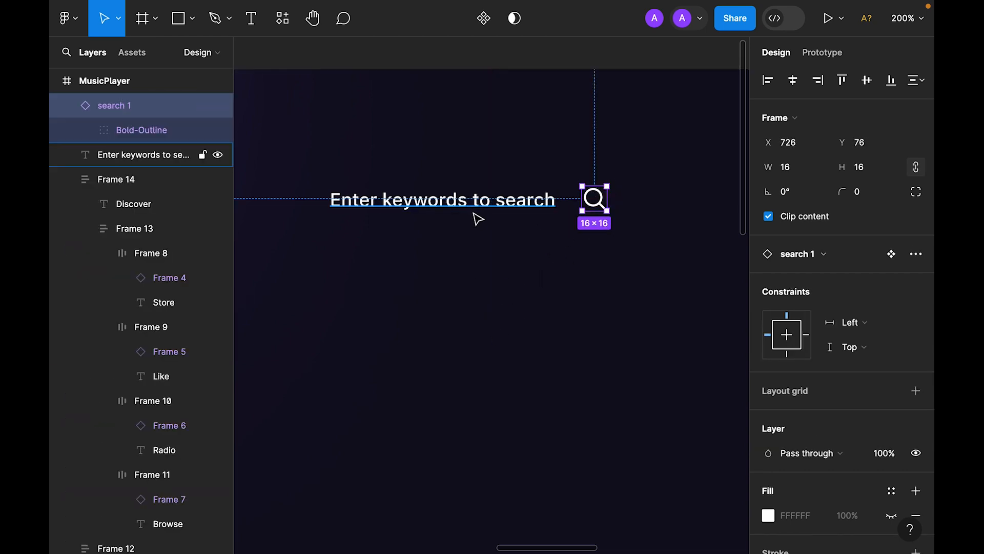
Step: Wrap the placeholder text and search icon in an auto layout with horizontal padding 32 and vertical padding 16
{"action": "left_click", "coordinate": [477, 214], "text": "shift"}
{"action": "key", "text": "shift+a"}
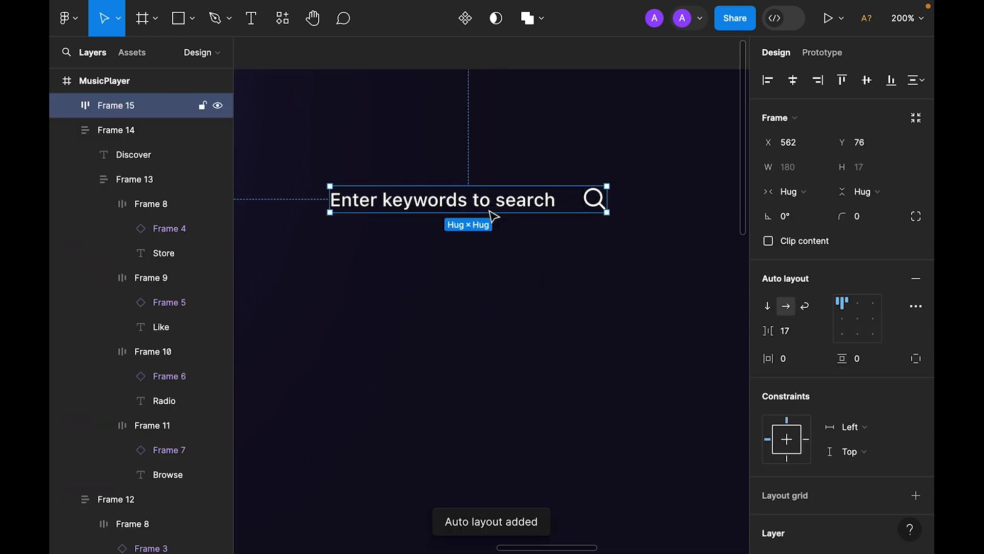
{"action": "left_click", "coordinate": [798, 361]}
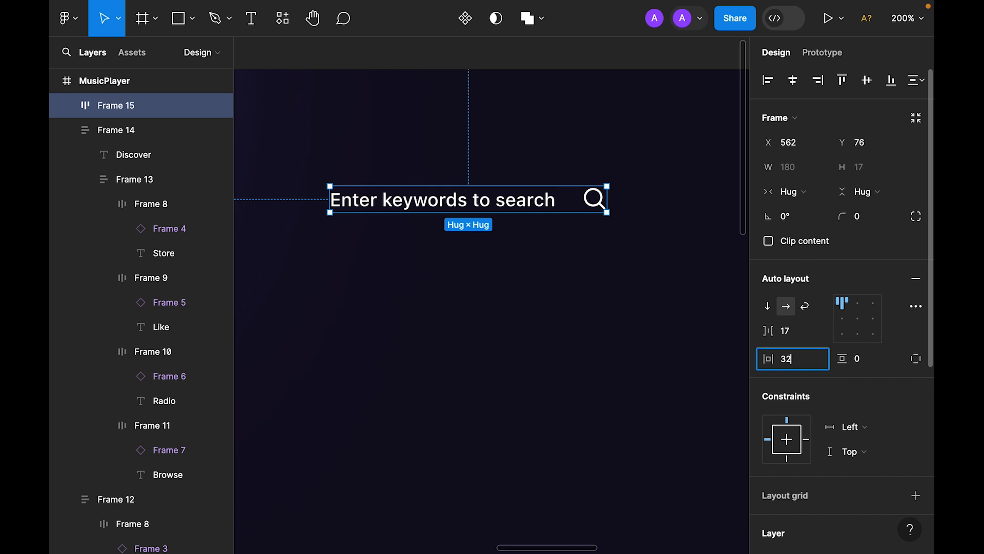
{"action": "key", "text": "Return"}
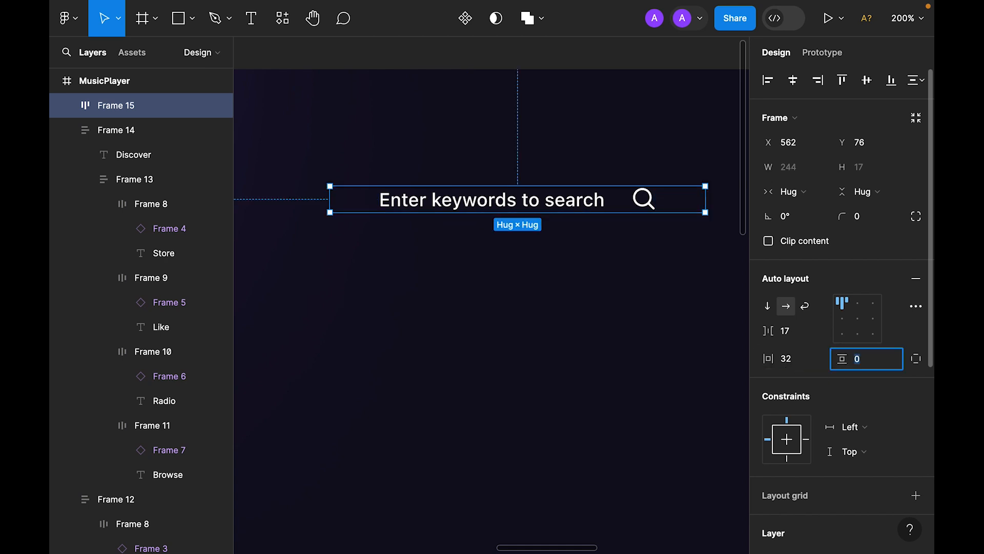
{"action": "type", "text": "16"}
{"action": "key", "text": "Return"}
Step: Round the search bar's corners to 99 and fill it with the Dark colour style
{"action": "left_click", "coordinate": [874, 220]}
{"action": "type", "text": "99"}
{"action": "key", "text": "Return"}
{"action": "scroll", "coordinate": [897, 267], "scroll_direction": "down", "scroll_amount": 6}
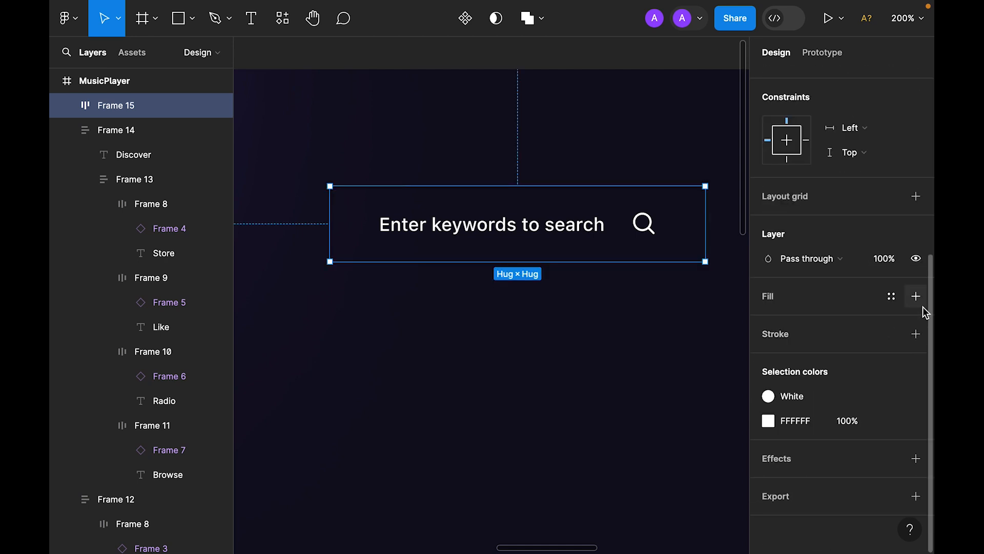
{"action": "left_click", "coordinate": [916, 296]}
{"action": "left_click", "coordinate": [892, 296]}
{"action": "scroll", "coordinate": [651, 461], "scroll_direction": "down", "scroll_amount": 5}
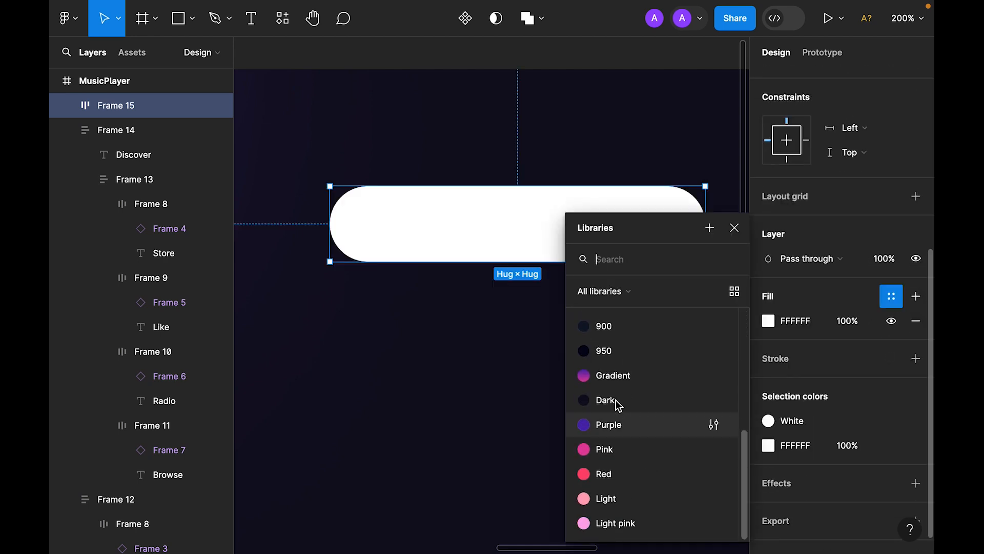
{"action": "left_click", "coordinate": [616, 400]}
Step: Give the search bar a 1 px inside stroke with the purple-to-pink linear gradient
{"action": "left_click", "coordinate": [917, 334]}
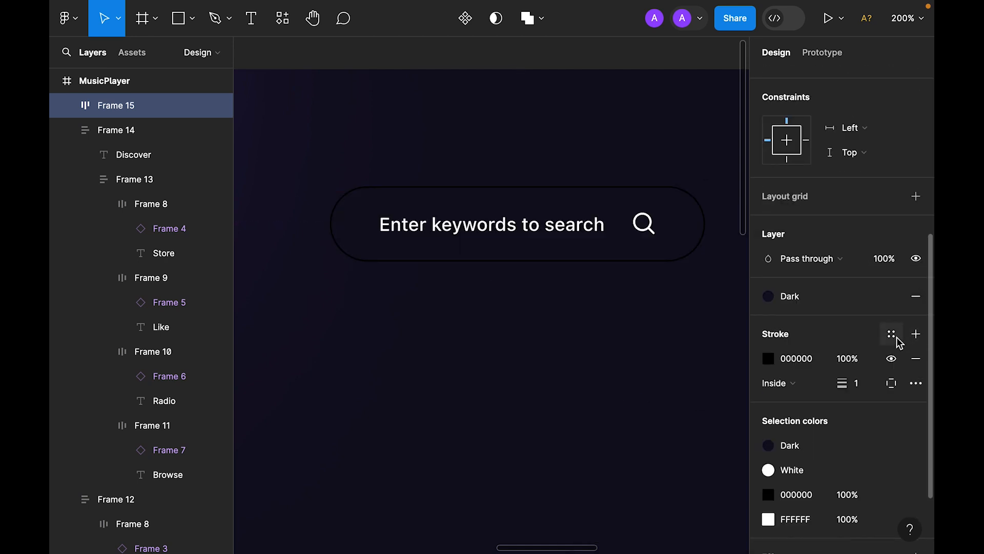
{"action": "left_click", "coordinate": [891, 334]}
{"action": "key", "text": "shift+0"}
{"action": "left_click", "coordinate": [630, 397]}
Step: Set the search bar's vertical padding to 8 and centre the bar horizontally near the top of the frame at Y 31
{"action": "scroll", "coordinate": [878, 359], "scroll_direction": "up", "scroll_amount": 6}
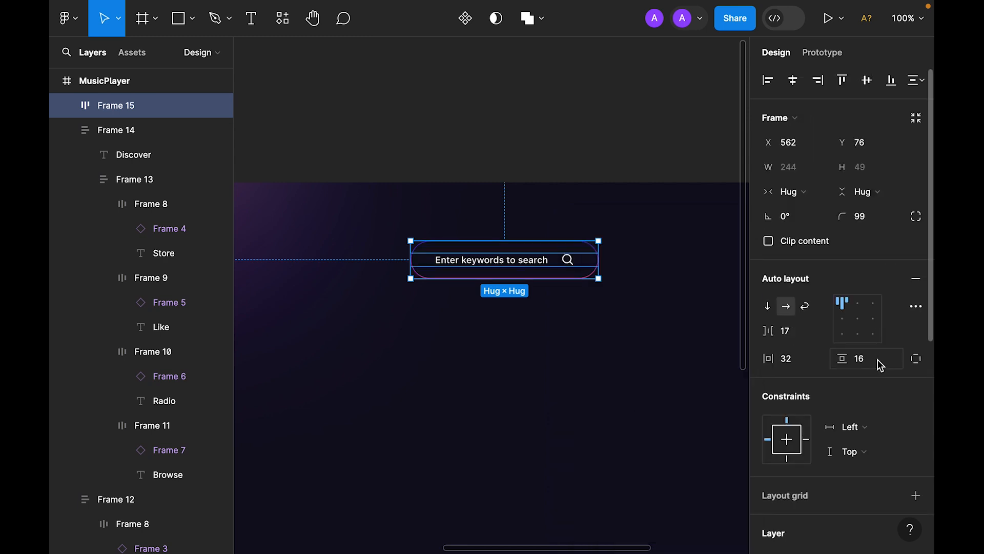
{"action": "left_click", "coordinate": [576, 121]}
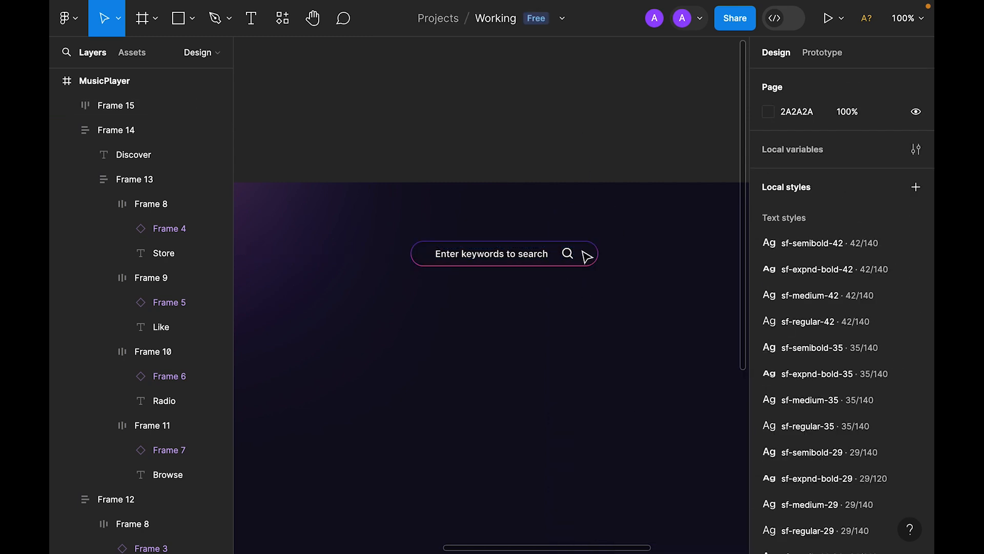
{"action": "key", "text": "minus"}
Step: Detach the Dark style from the search bar's fill and darken the colour to 0B0917
{"action": "scroll", "coordinate": [571, 134], "scroll_direction": "down", "scroll_amount": 2}
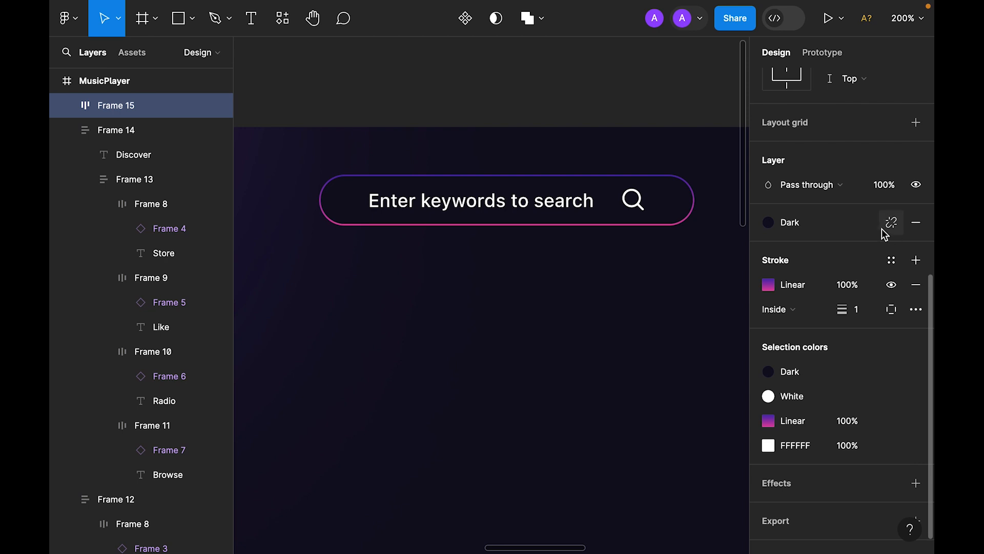
{"action": "left_click", "coordinate": [890, 226]}
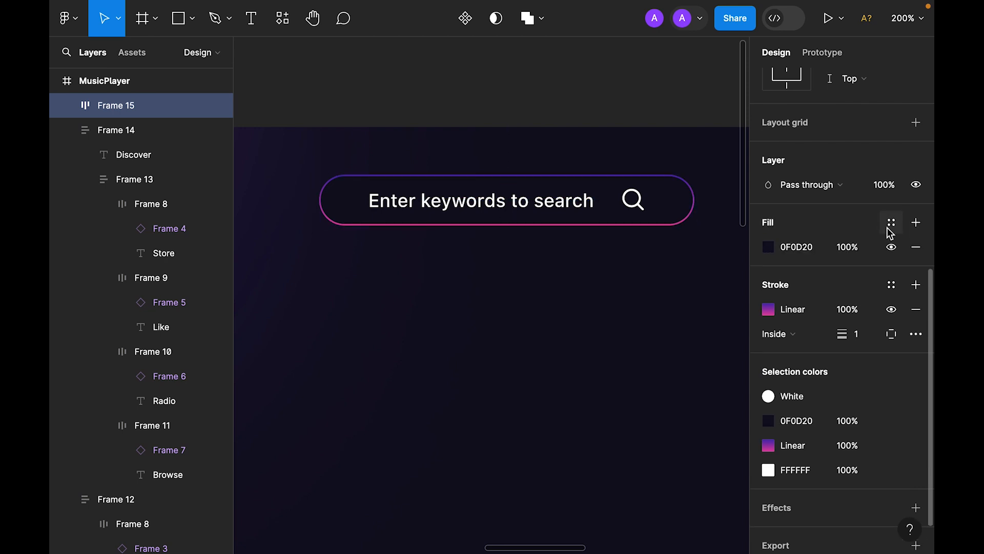
{"action": "left_click", "coordinate": [769, 247]}
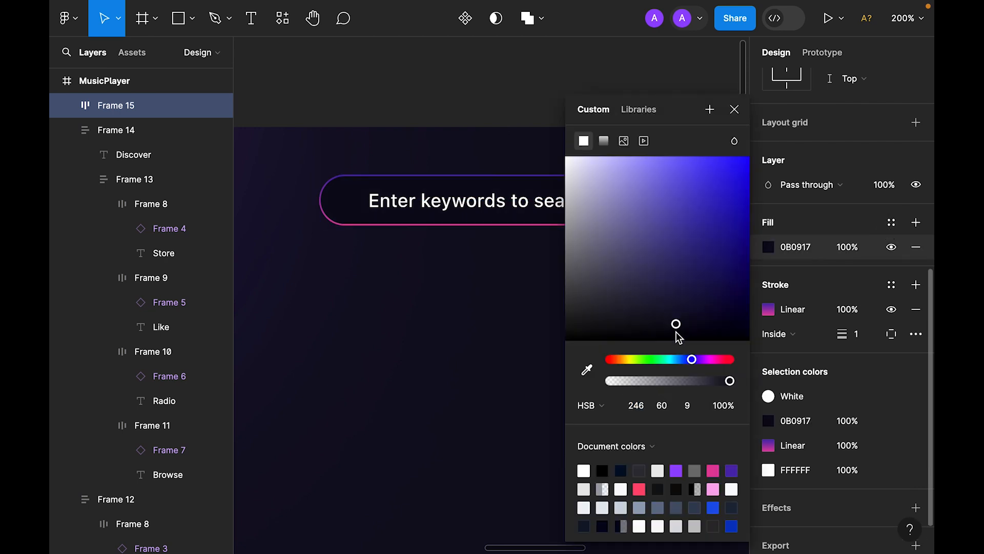
{"action": "left_click", "coordinate": [735, 109]}
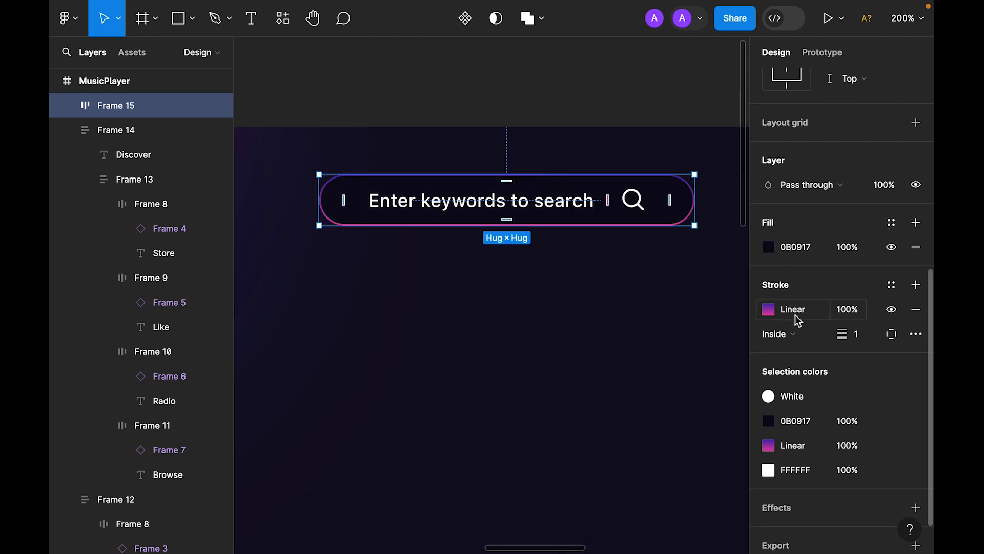
Step: Set the opacity of the search bar's gradient stroke to 50%
{"action": "left_click", "coordinate": [844, 309]}
{"action": "type", "text": "50"}
{"action": "key", "text": "Return"}
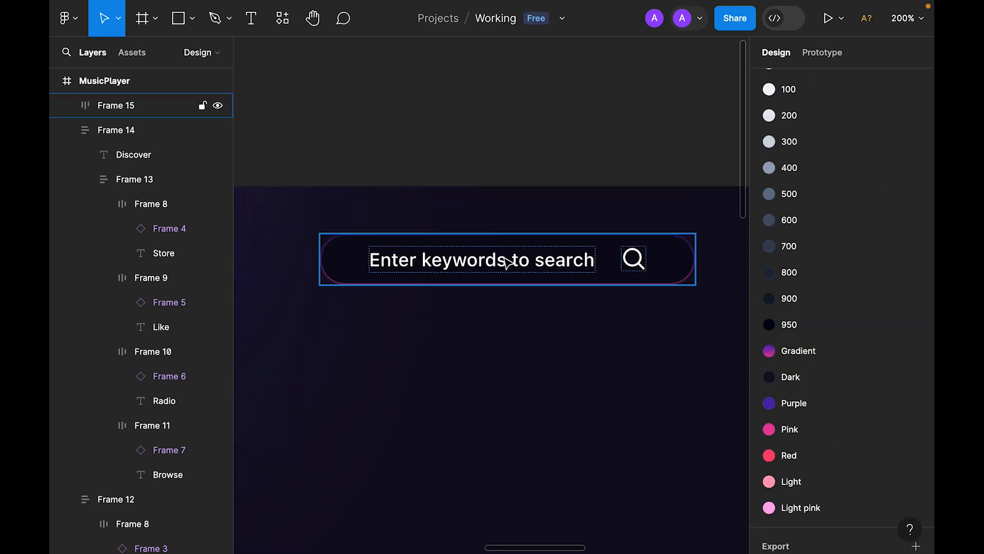
Step: Set the opacity of the placeholder text and search icon inside the search bar to 50%
{"action": "double_click", "coordinate": [505, 258]}
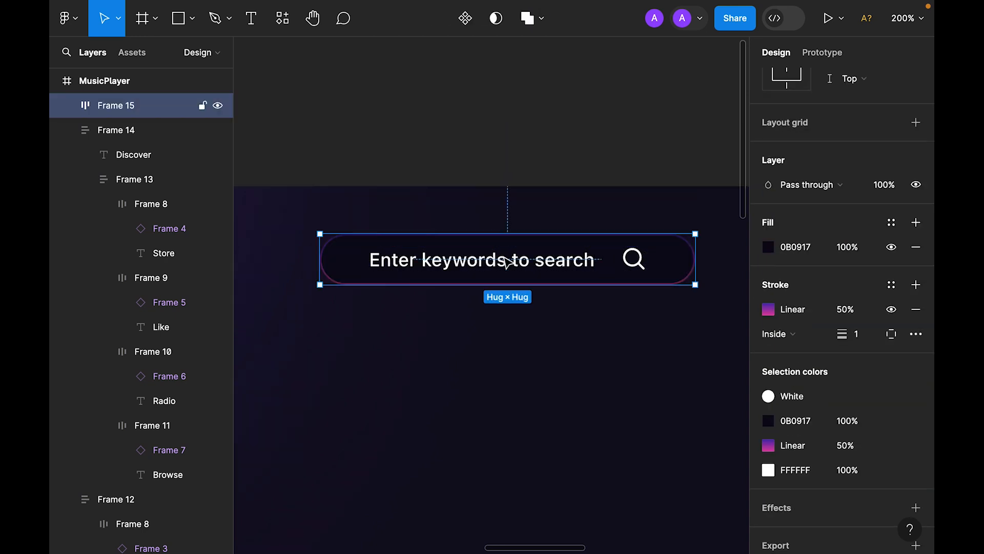
{"action": "left_click", "coordinate": [642, 265], "text": "shift"}
{"action": "key", "text": "5"}
{"action": "left_click", "coordinate": [641, 123]}
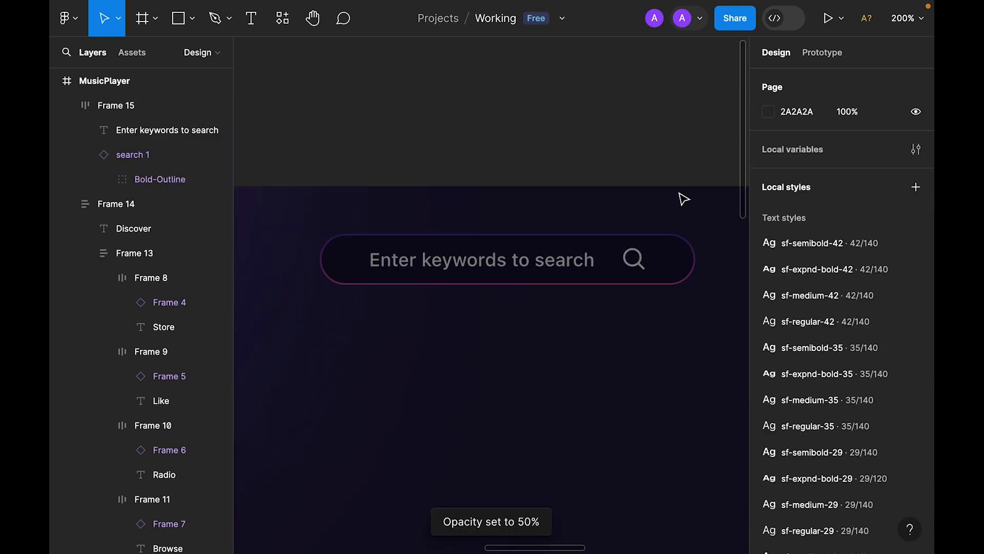
Step: Centre the search bar's contents vertically and set the spacing between text and icon to Auto
{"action": "left_click", "coordinate": [675, 266]}
{"action": "left_click", "coordinate": [841, 321]}
{"action": "double_click", "coordinate": [853, 332]}
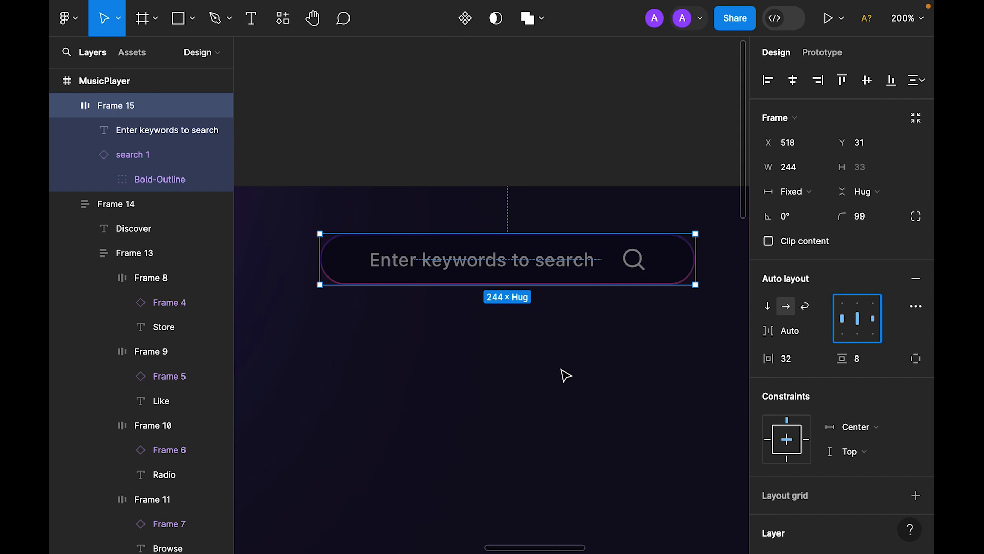
Step: Set the search bar's horizontal padding to 16
{"action": "left_click", "coordinate": [798, 361]}
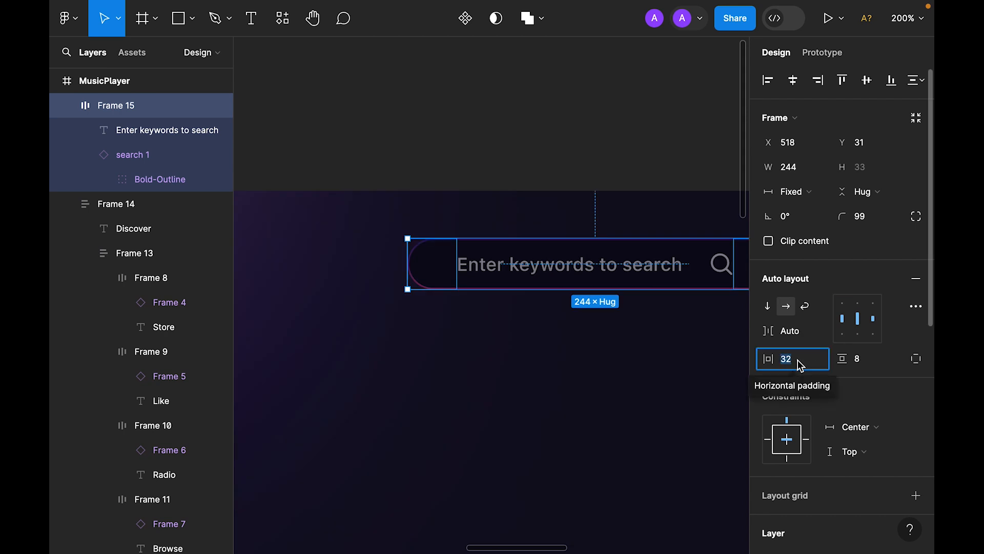
{"action": "type", "text": "16"}
{"action": "key", "text": "Return"}
{"action": "left_click", "coordinate": [673, 104]}
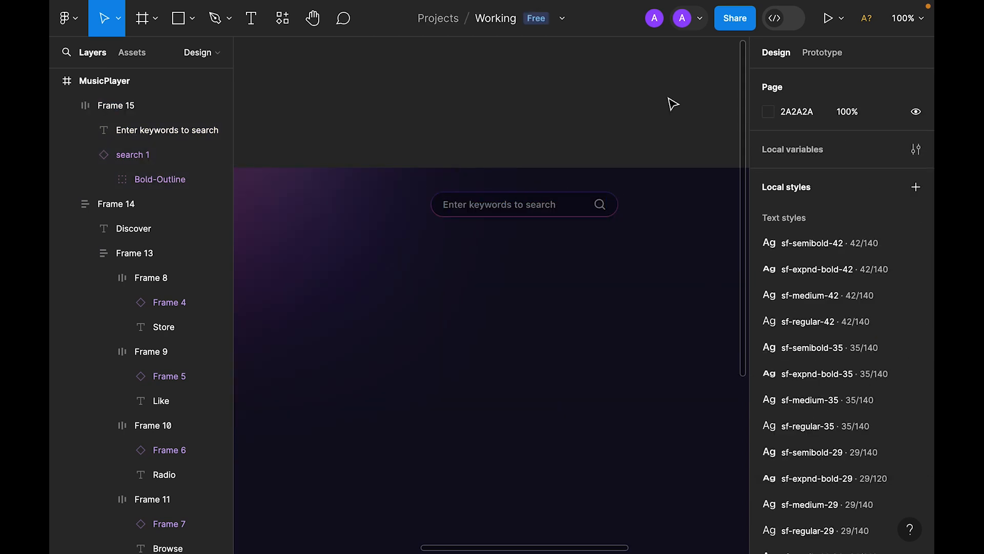
Step: Fade out the sidebar shape's gradient stroke by setting its purple stop to 0% opacity
{"action": "key", "text": "minus"}
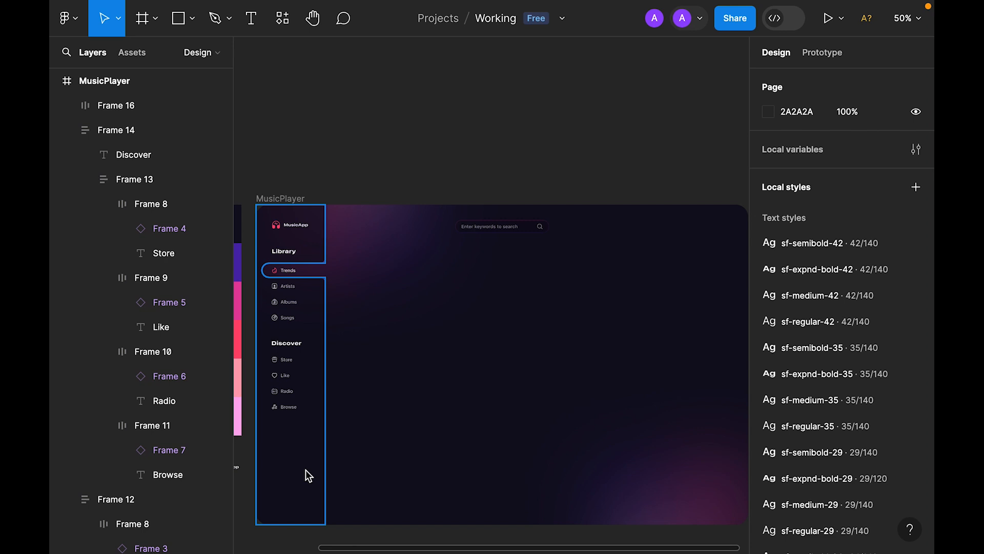
{"action": "left_click", "coordinate": [306, 470]}
{"action": "left_click", "coordinate": [768, 453]}
{"action": "left_click", "coordinate": [735, 155]}
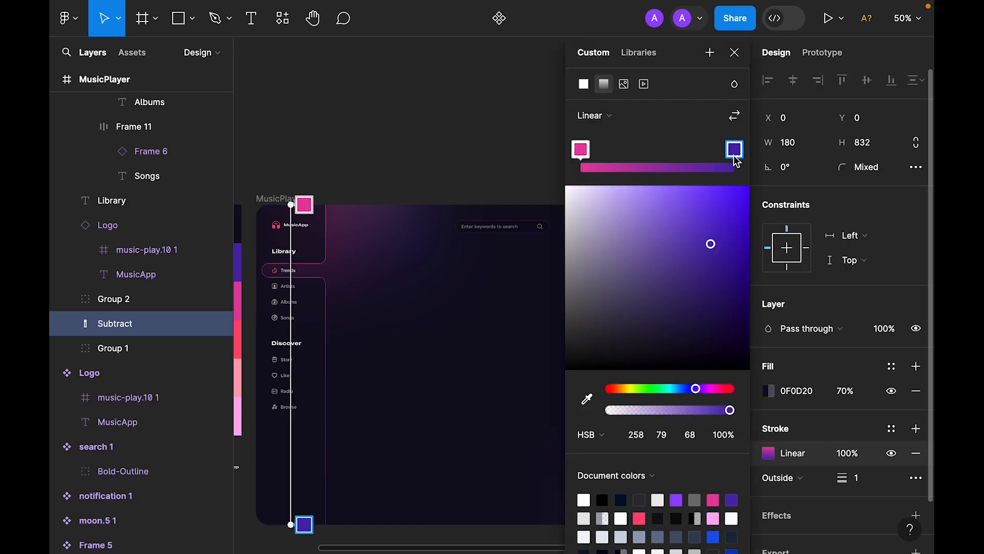
{"action": "left_click_drag", "start_coordinate": [729, 410], "coordinate": [594, 420]}
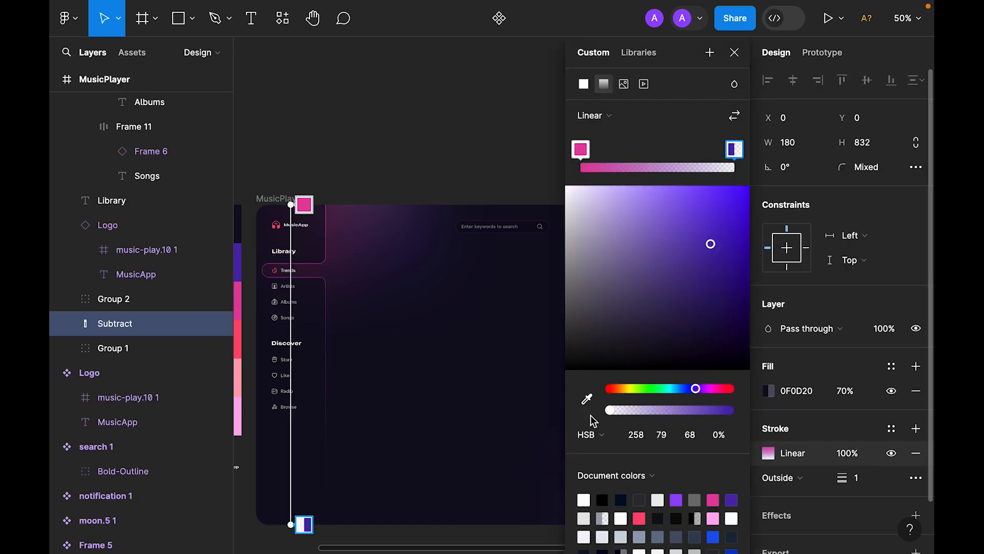
{"action": "left_click", "coordinate": [411, 173]}
Step: Change the sidebar shape's fill to a linear gradient whose lower stop has 0% opacity
{"action": "left_click", "coordinate": [310, 466]}
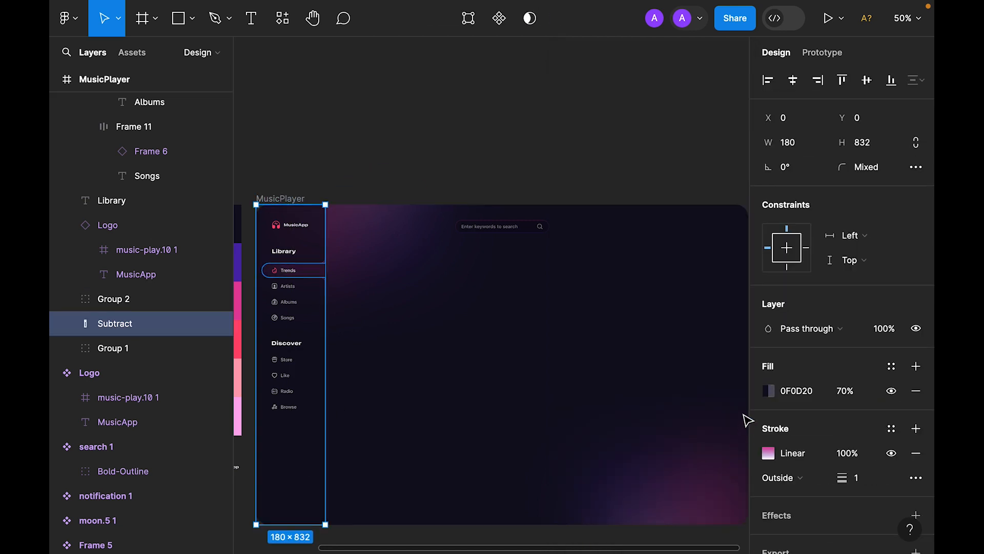
{"action": "left_click", "coordinate": [768, 391]}
{"action": "left_click", "coordinate": [603, 141]}
{"action": "left_click_drag", "start_coordinate": [675, 356], "coordinate": [681, 362]}
{"action": "left_click_drag", "start_coordinate": [717, 410], "coordinate": [582, 409]}
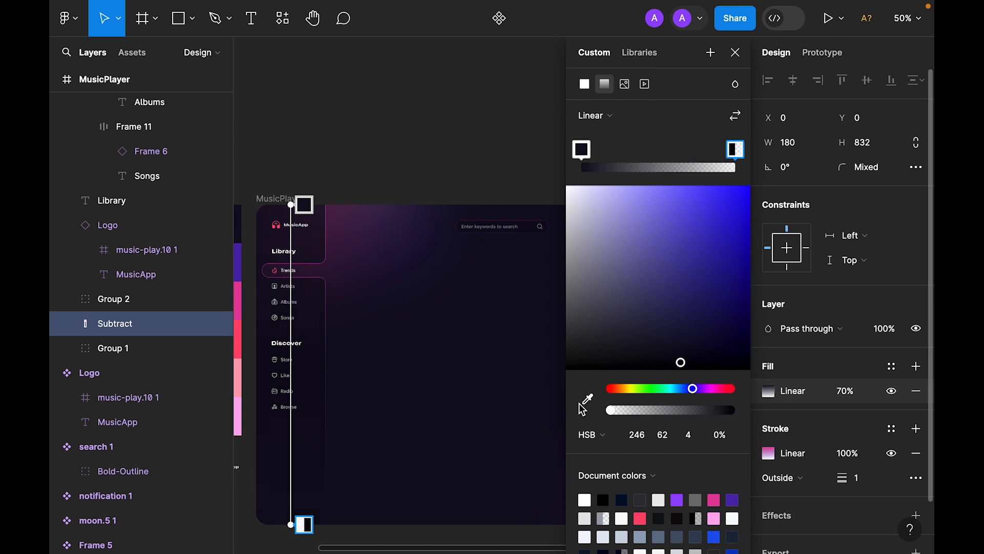
{"action": "left_click", "coordinate": [735, 53]}
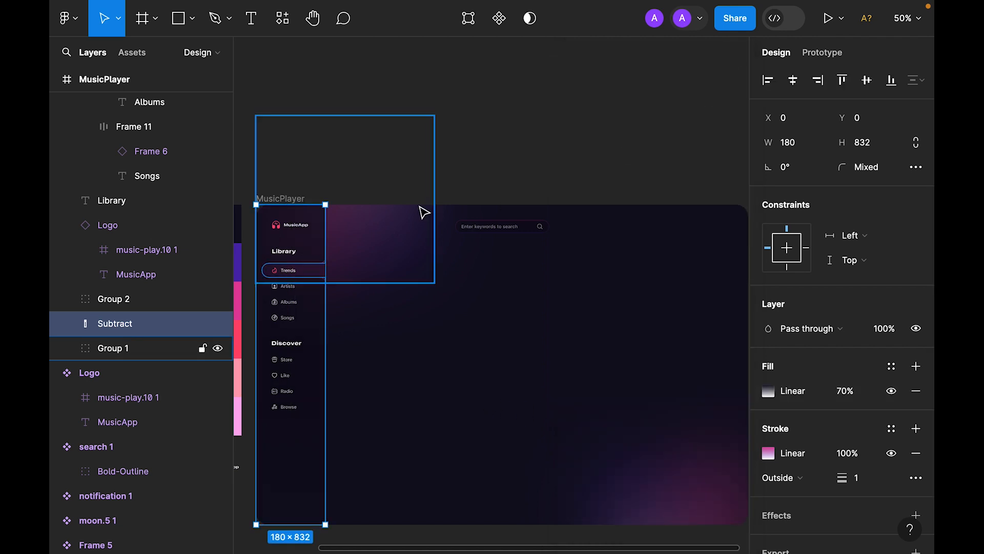
Step: Lock the Group 1 and Group 2 layers in the MusicPlayer frame
{"action": "left_click", "coordinate": [425, 208]}
{"action": "left_click", "coordinate": [477, 164]}
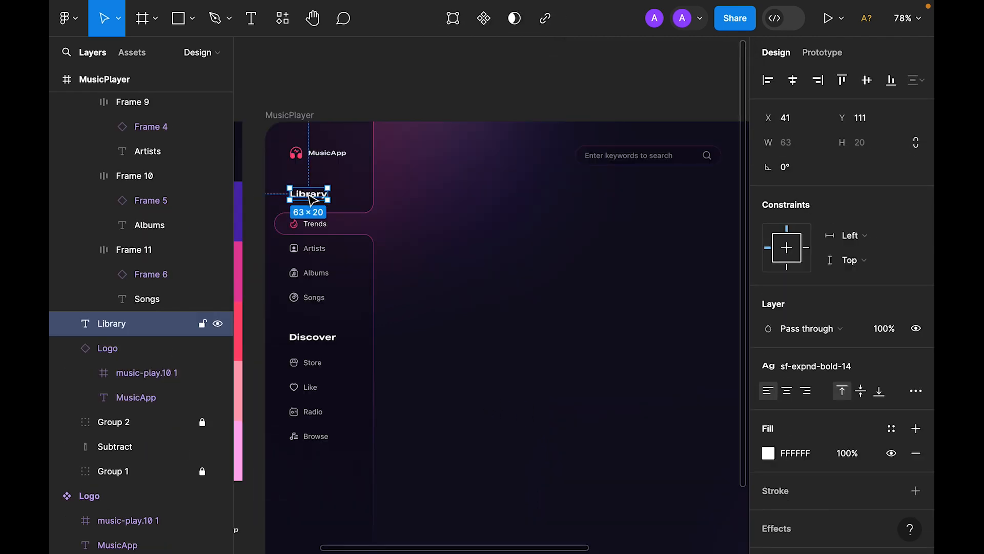
Step: Duplicate the Library heading into the main content area at X 244, Y 111 and change the copy's text to Trending
{"action": "left_click_drag", "start_coordinate": [310, 200], "coordinate": [447, 198]}
{"action": "key", "text": "alt+Left"}
{"action": "key", "text": "alt+Left"}
{"action": "key", "text": "alt+Left"}
{"action": "key", "text": "alt+Left"}
{"action": "key", "text": "alt+Left"}
{"action": "key", "text": "alt+Left"}
{"action": "key", "text": "alt+Left"}
{"action": "key", "text": "alt+Left"}
{"action": "key", "text": "alt+Left"}
{"action": "key", "text": "alt+Left"}
{"action": "key", "text": "alt+Left"}
{"action": "key", "text": "alt+Left"}
{"action": "key", "text": "alt+Left"}
{"action": "key", "text": "alt+Left"}
{"action": "key", "text": "alt+Left"}
{"action": "key", "text": "alt+Left"}
{"action": "key", "text": "alt+Left"}
{"action": "key", "text": "alt+Left"}
{"action": "key", "text": "alt+Left"}
{"action": "key", "text": "alt+Left"}
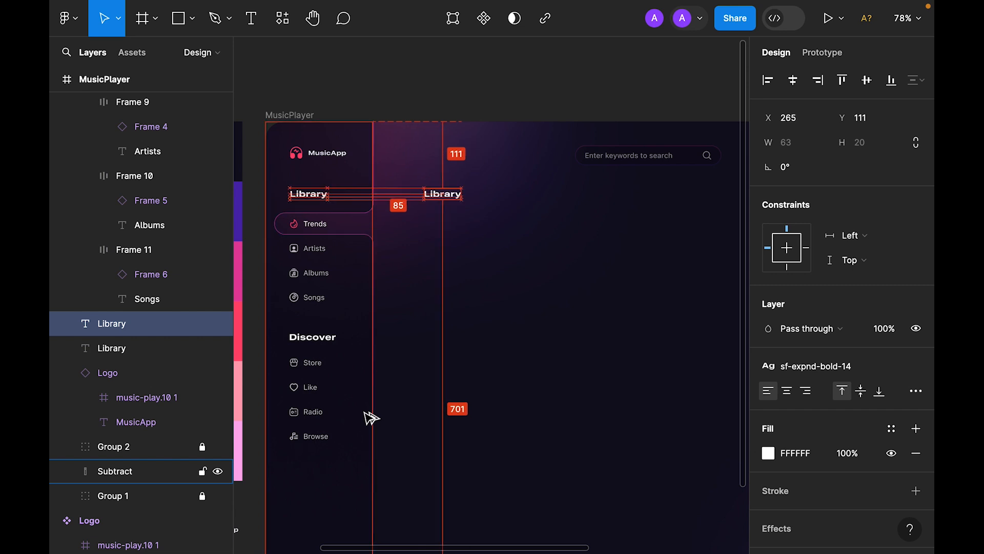
{"action": "key", "text": "alt+Left"}
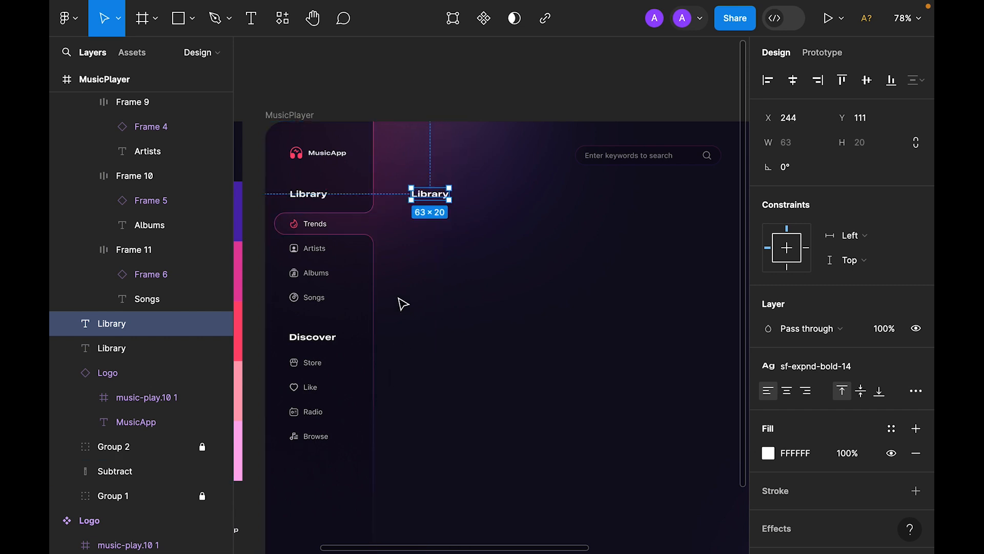
{"action": "double_click", "coordinate": [431, 194]}
{"action": "type", "text": "Trending"}
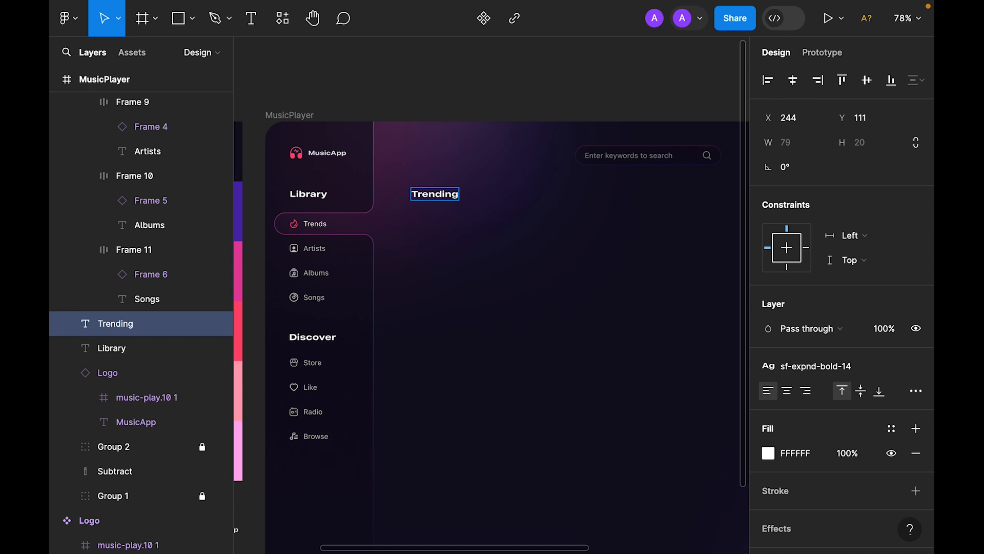
Step: Copy the flame icon from the Trends menu item and place the copy just right of the Trending heading
{"action": "left_click", "coordinate": [293, 224]}
{"action": "double_click", "coordinate": [297, 230]}
{"action": "double_click", "coordinate": [297, 230]}
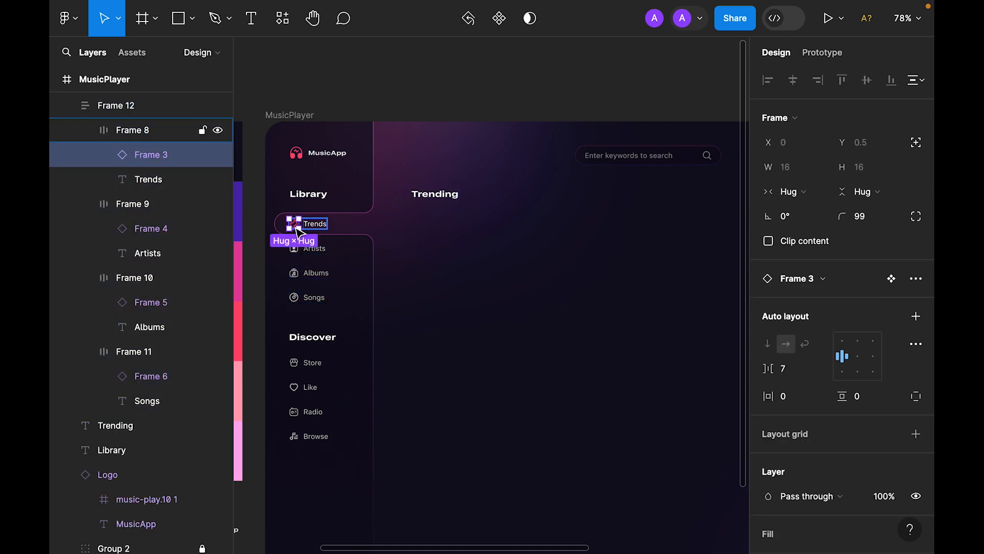
{"action": "left_click", "coordinate": [525, 88]}
{"action": "left_click", "coordinate": [441, 195]}
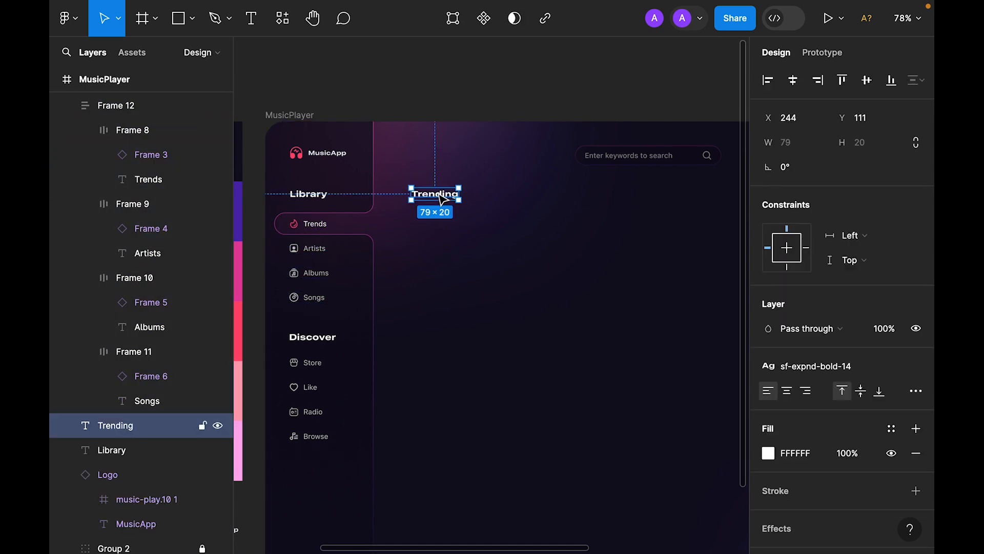
{"action": "right_click", "coordinate": [495, 212]}
{"action": "left_click", "coordinate": [549, 103]}
{"action": "left_click", "coordinate": [476, 115]}
{"action": "left_click_drag", "start_coordinate": [496, 212], "coordinate": [478, 200]}
Step: Wrap the Trending heading and its flame icon in a horizontal auto layout with a spacing of 8
{"action": "left_click", "coordinate": [464, 200], "text": "shift"}
{"action": "key", "text": "shift+a"}
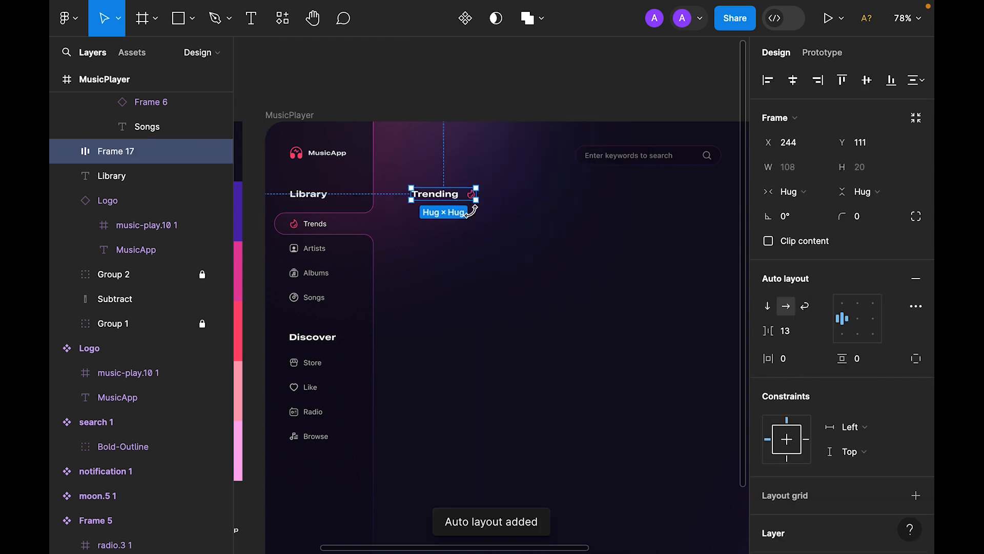
{"action": "left_click", "coordinate": [796, 332]}
{"action": "key", "text": "Return"}
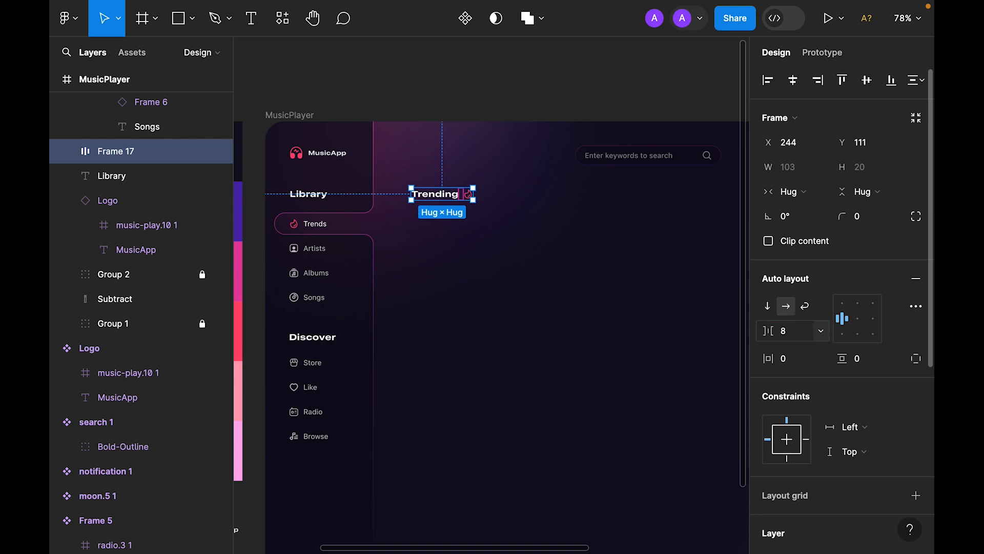
{"action": "left_click", "coordinate": [545, 99]}
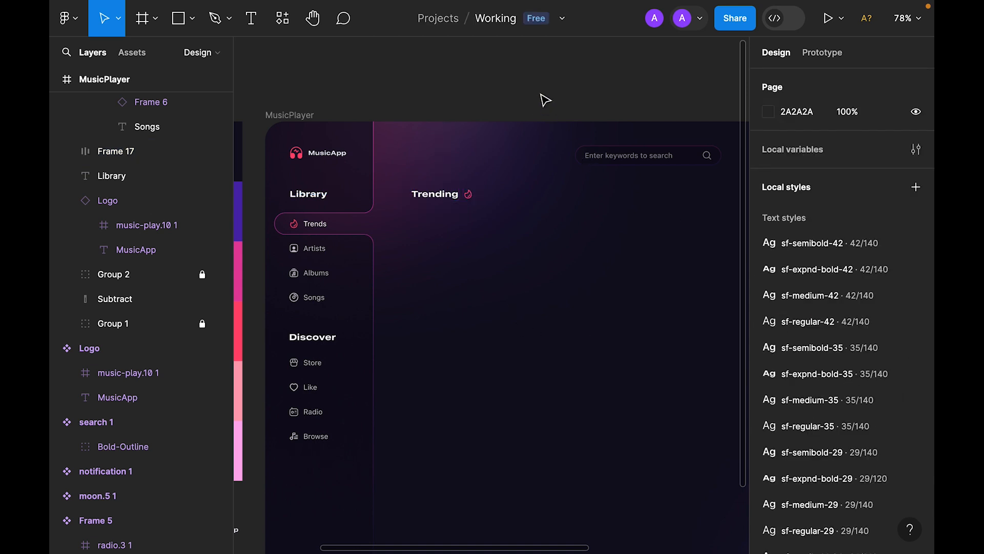
Step: Draw a rectangle below the Trending heading and set its size to 512 by 256
{"action": "scroll", "coordinate": [497, 259], "scroll_direction": "up", "scroll_amount": 1}
{"action": "left_click_drag", "start_coordinate": [497, 259], "coordinate": [431, 218]}
{"action": "scroll", "coordinate": [518, 332], "scroll_direction": "right", "scroll_amount": 2}
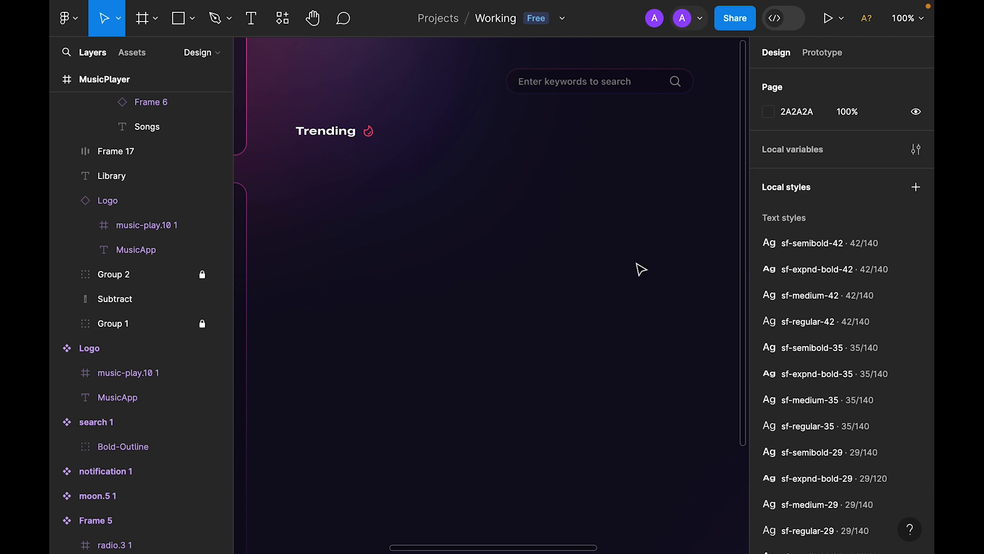
{"action": "key", "text": "r"}
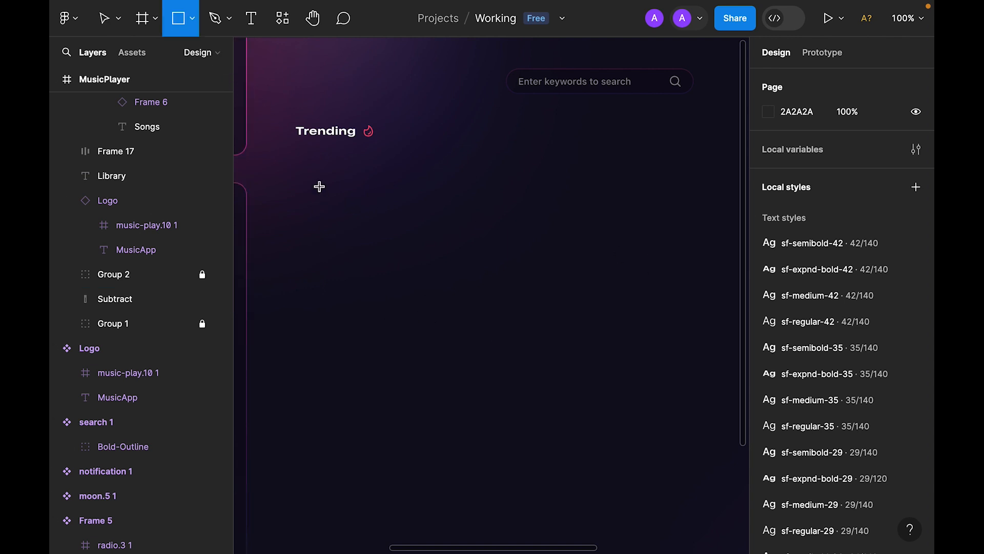
{"action": "left_click_drag", "start_coordinate": [320, 186], "coordinate": [483, 295]}
{"action": "left_click", "coordinate": [815, 148]}
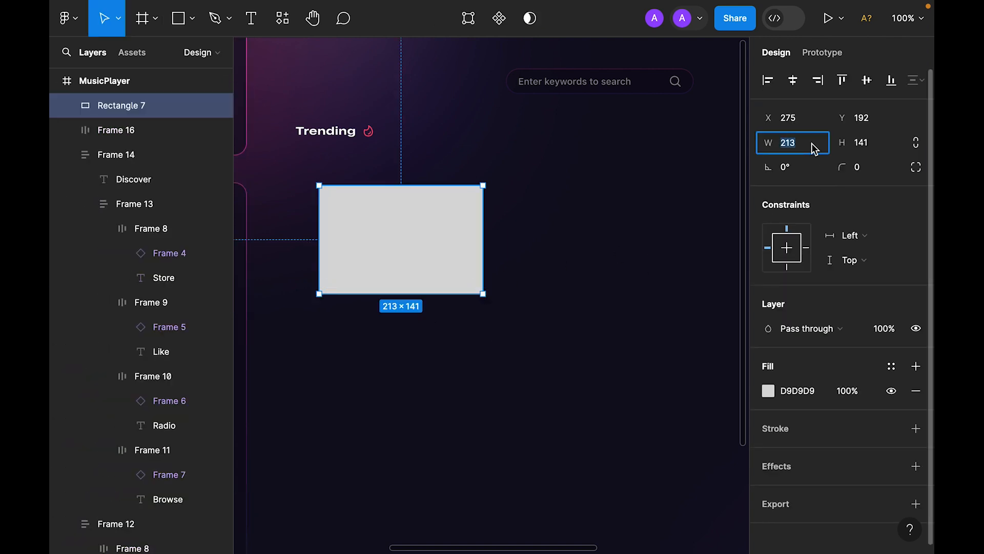
{"action": "type", "text": "512"}
{"action": "key", "text": "Tab"}
{"action": "type", "text": "2"}
{"action": "key", "text": "Return"}
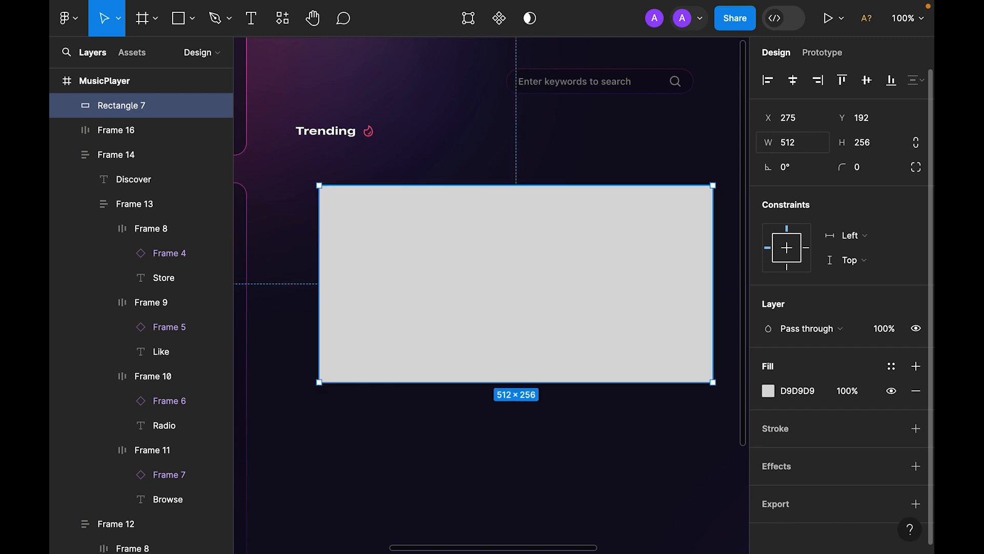
Step: Round the rectangle's corners to 20 and align it under the Trending heading at X 244, Y 154
{"action": "left_click", "coordinate": [881, 173]}
{"action": "type", "text": "20"}
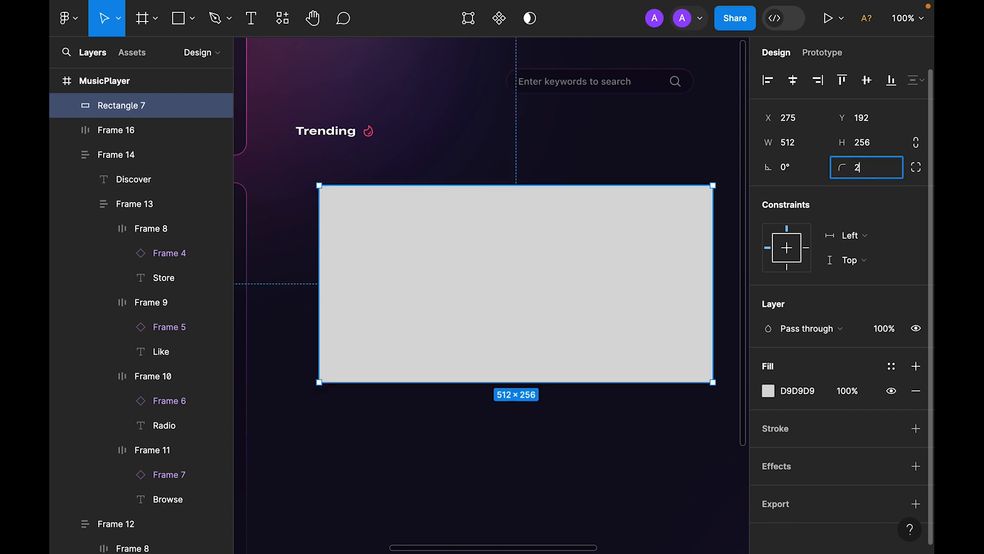
{"action": "key", "text": "Return"}
{"action": "left_click_drag", "start_coordinate": [525, 287], "coordinate": [501, 257]}
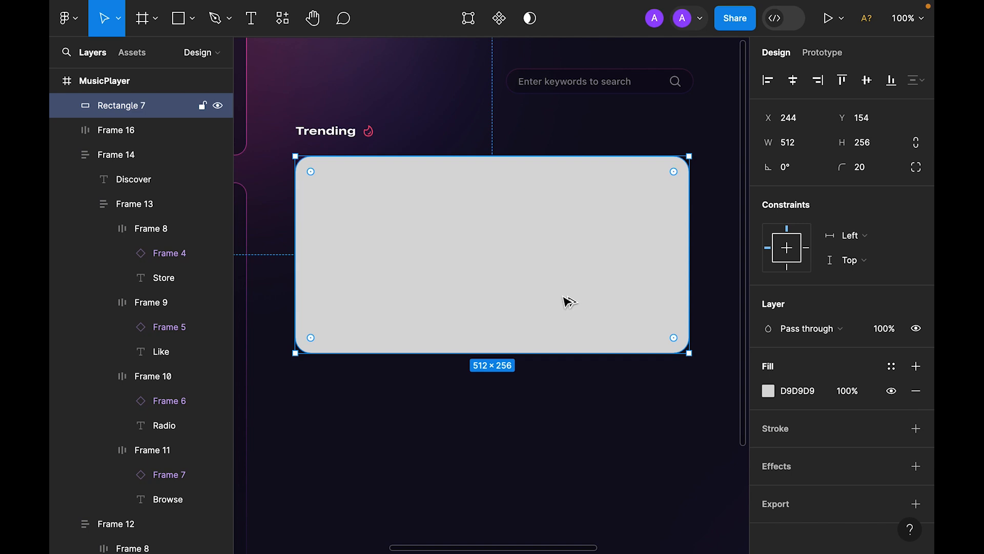
Step: Duplicate the card rectangle below the original and apply the Red color style to the copy
{"action": "left_click_drag", "start_coordinate": [569, 301], "coordinate": [569, 368]}
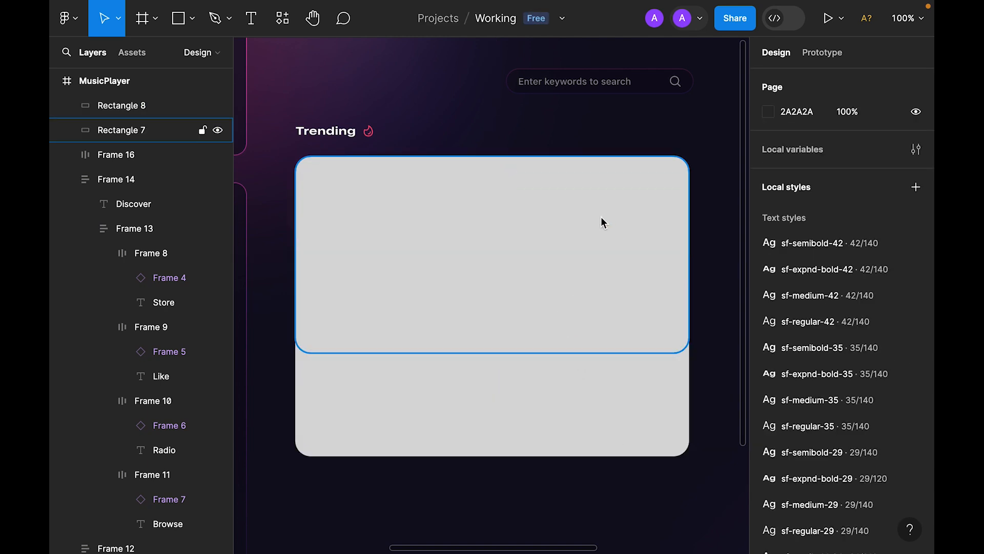
{"action": "left_click", "coordinate": [591, 223]}
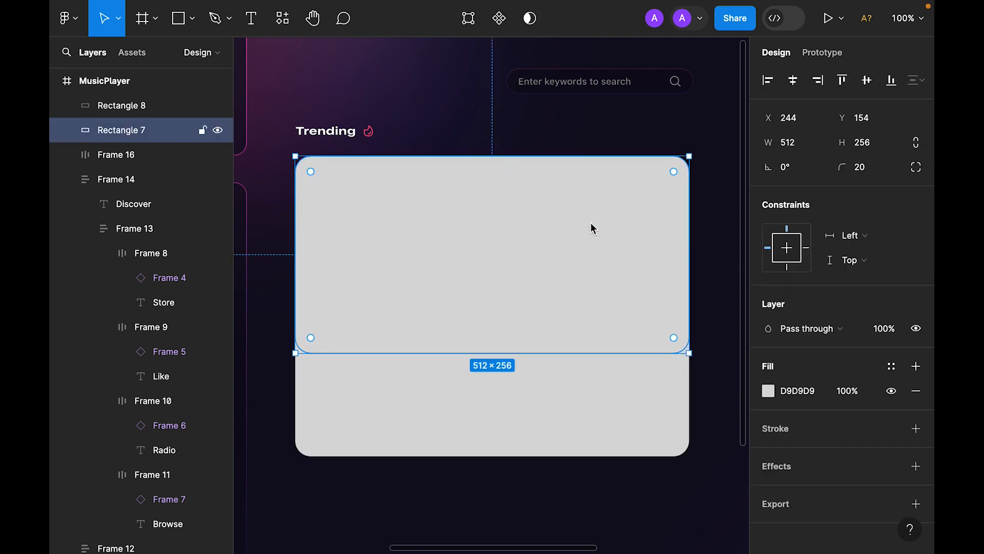
{"action": "left_click", "coordinate": [519, 374]}
{"action": "left_click", "coordinate": [892, 366]}
{"action": "scroll", "coordinate": [635, 396], "scroll_direction": "down", "scroll_amount": 5}
{"action": "left_click", "coordinate": [635, 474]}
{"action": "left_click_drag", "start_coordinate": [520, 357], "coordinate": [519, 332]}
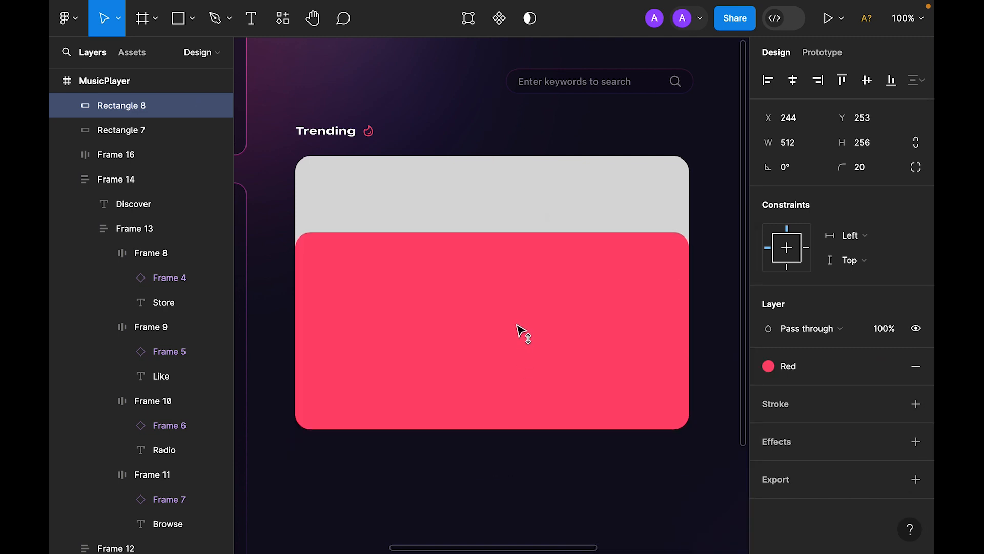
Step: Apply the Purple color style to the original card and move the red card exactly over it
{"action": "left_click", "coordinate": [567, 220]}
{"action": "left_click", "coordinate": [892, 366]}
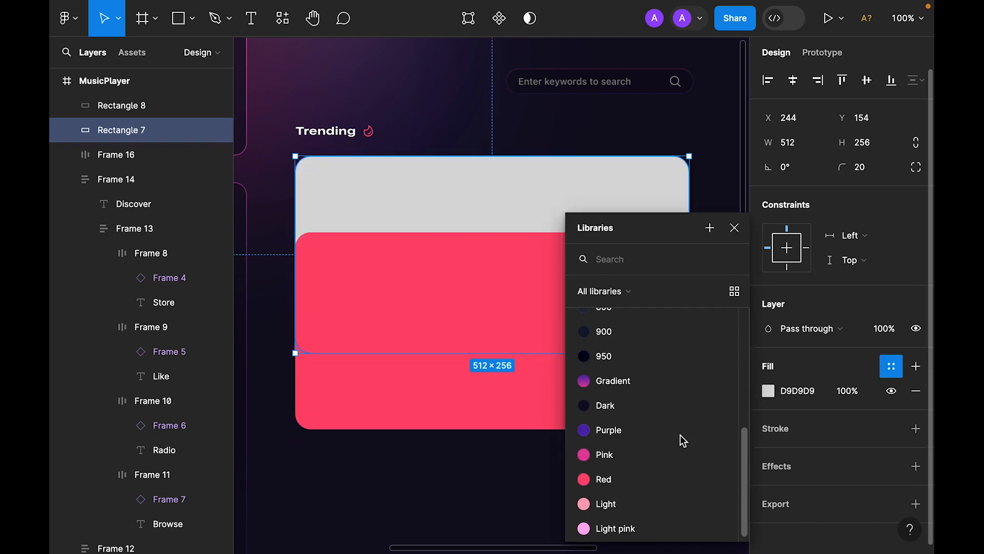
{"action": "left_click", "coordinate": [607, 425]}
{"action": "left_click_drag", "start_coordinate": [548, 359], "coordinate": [548, 282]}
Step: Resize the purple card behind the red one to a width of 544 and a height of 224
{"action": "left_click", "coordinate": [121, 134]}
{"action": "left_click", "coordinate": [804, 154]}
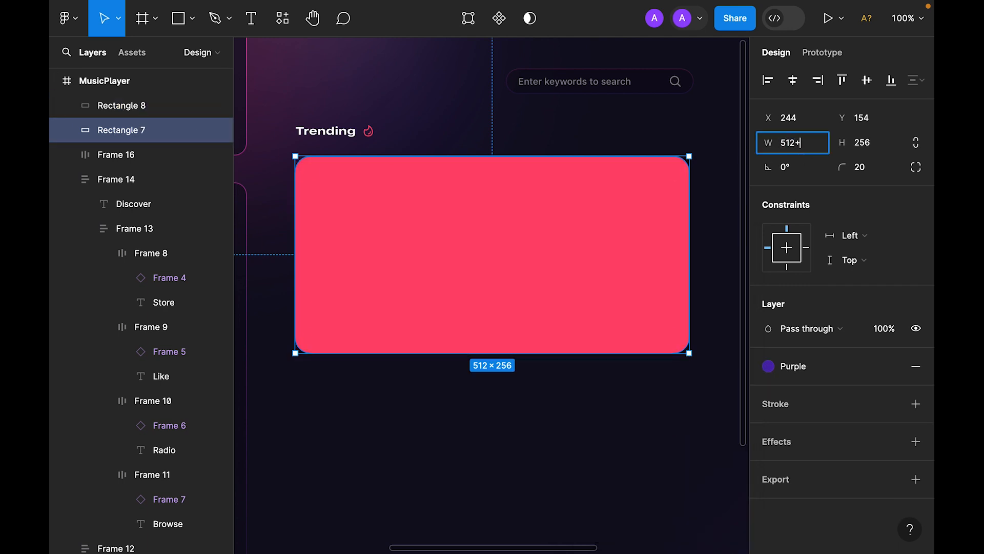
{"action": "key", "text": "Tab"}
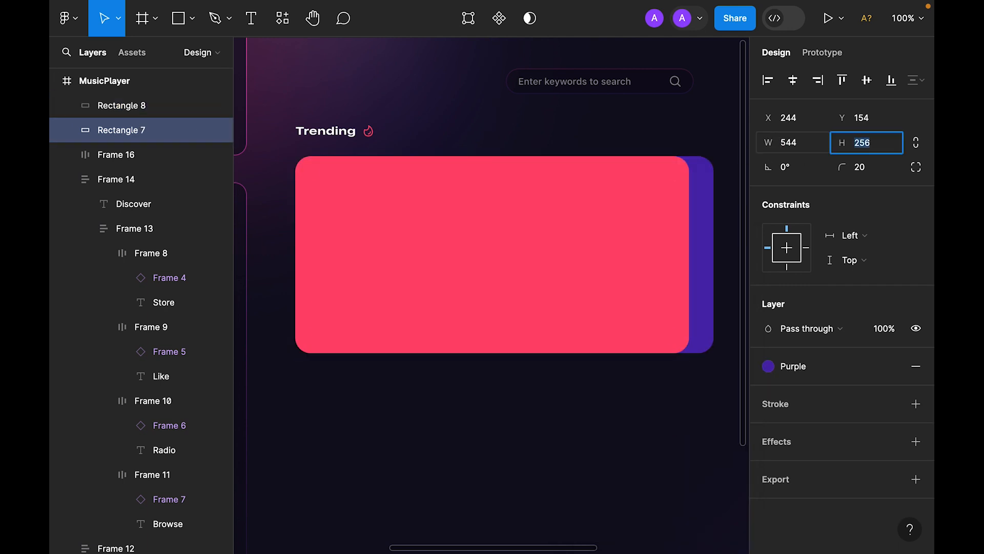
{"action": "key", "text": "Right"}
{"action": "type", "text": "-32"}
{"action": "key", "text": "Return"}
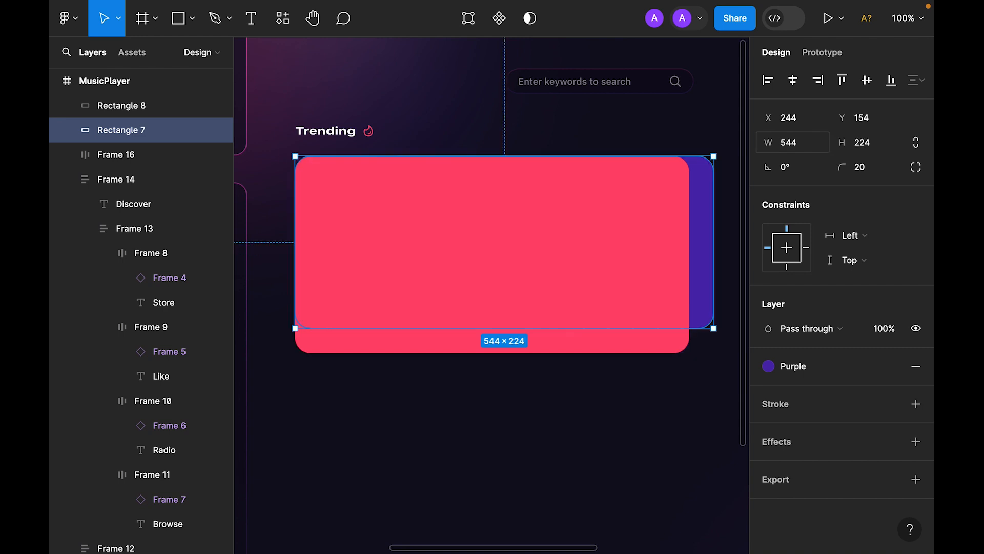
Step: Duplicate the purple card downward as the backmost of the three cards and apply the Light color style to it
{"action": "left_click_drag", "start_coordinate": [701, 240], "coordinate": [699, 379], "text": "alt"}
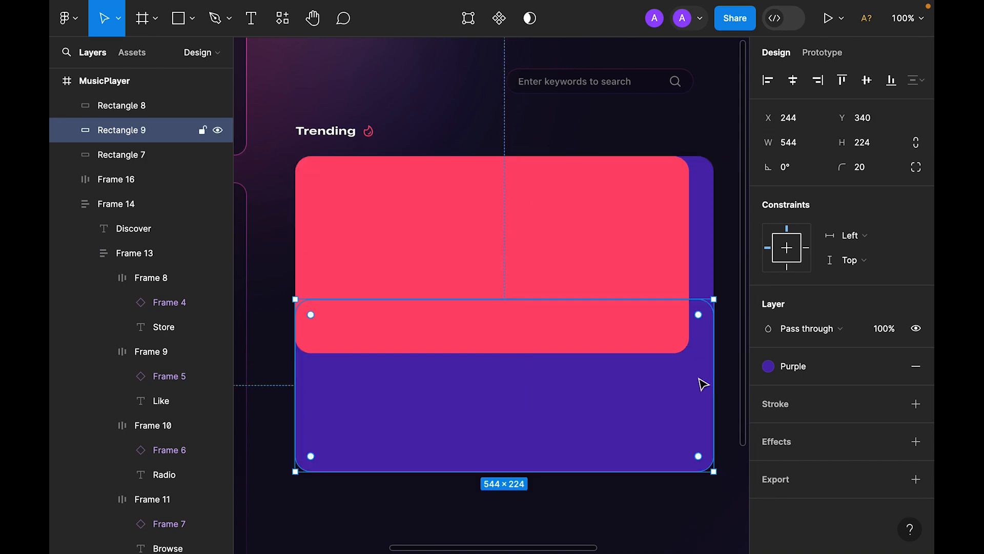
{"action": "left_click_drag", "start_coordinate": [122, 135], "coordinate": [150, 165]}
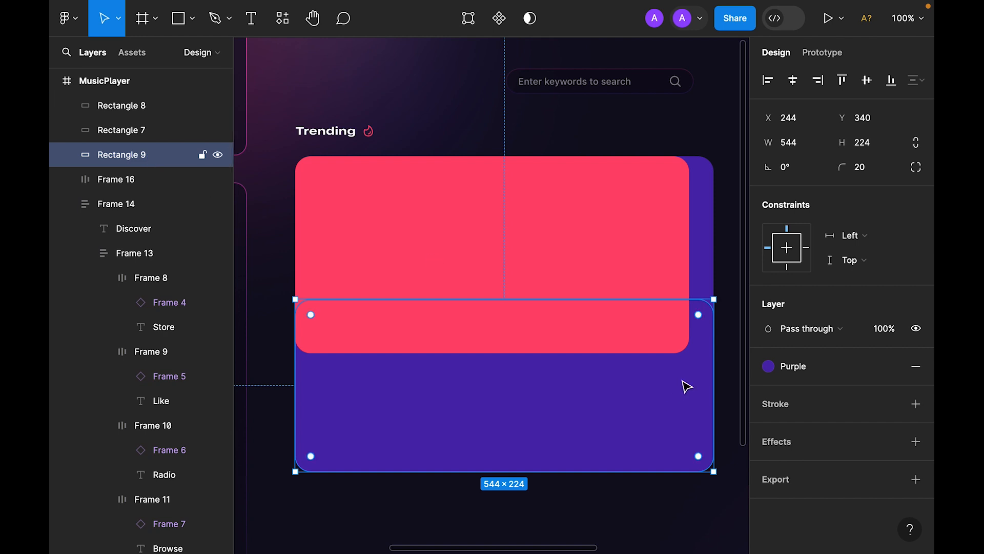
{"action": "left_click", "coordinate": [802, 367]}
{"action": "left_click", "coordinate": [609, 517]}
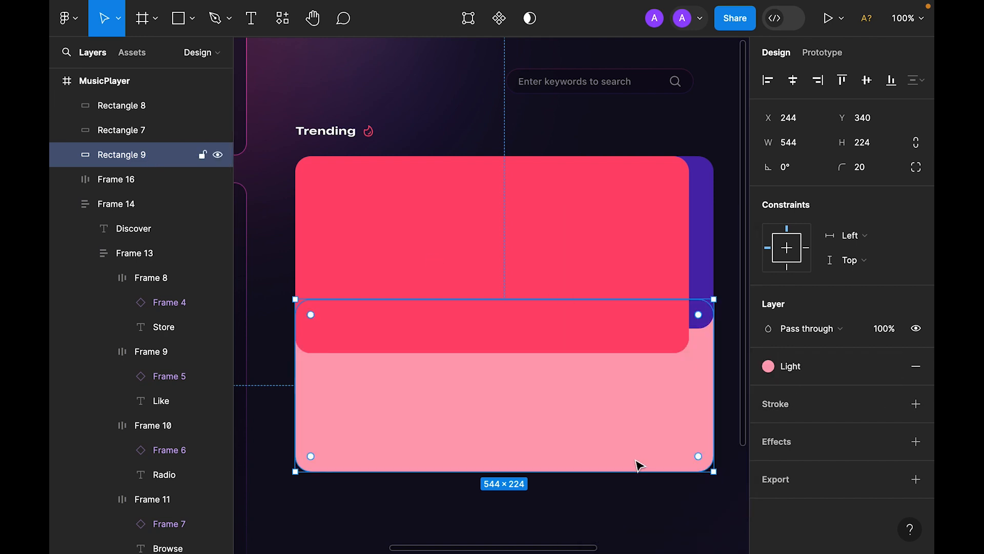
{"action": "left_click_drag", "start_coordinate": [638, 464], "coordinate": [637, 445]}
Step: Resize the light pink card to a width of 576 and a height of 192
{"action": "left_click", "coordinate": [809, 148]}
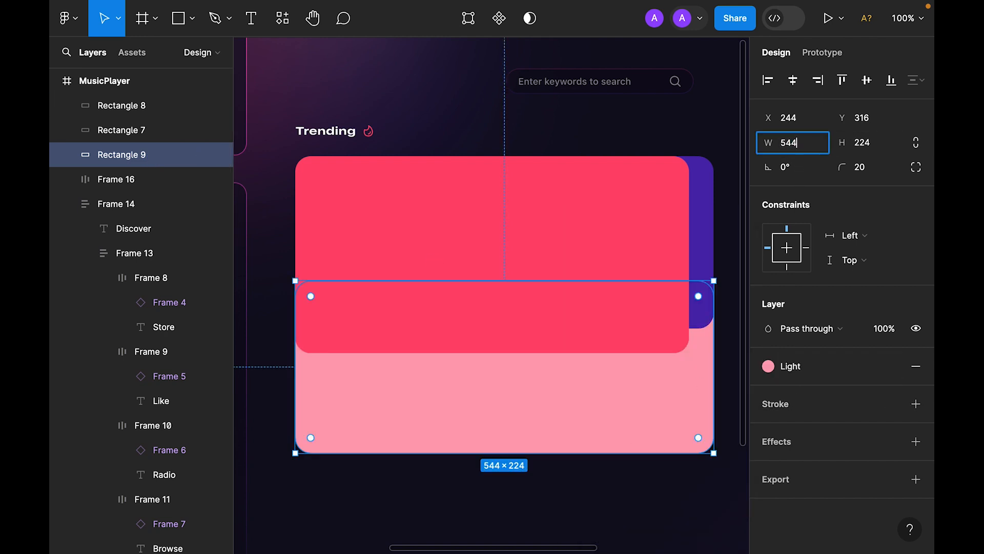
{"action": "type", "text": "+32"}
{"action": "key", "text": "Tab"}
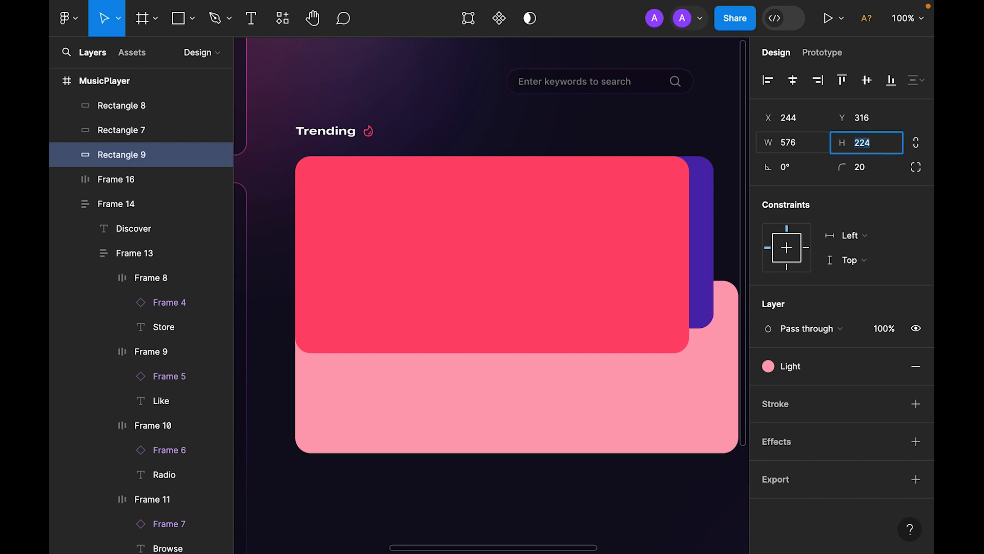
{"action": "key", "text": "Return"}
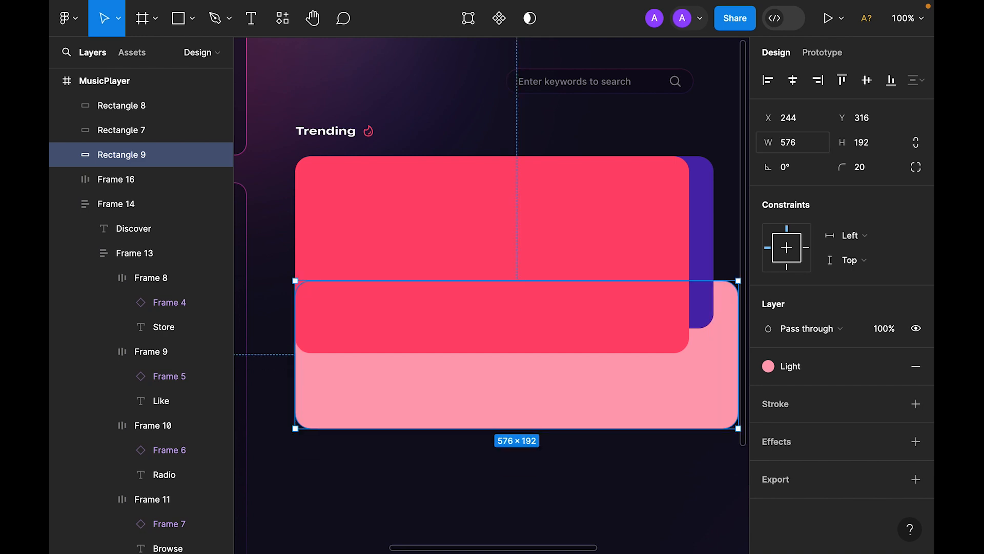
Step: Center the three cards on one another horizontally and vertically and position the stack under the Trending heading
{"action": "left_click", "coordinate": [690, 238], "text": "shift"}
{"action": "left_click", "coordinate": [682, 238], "text": "shift"}
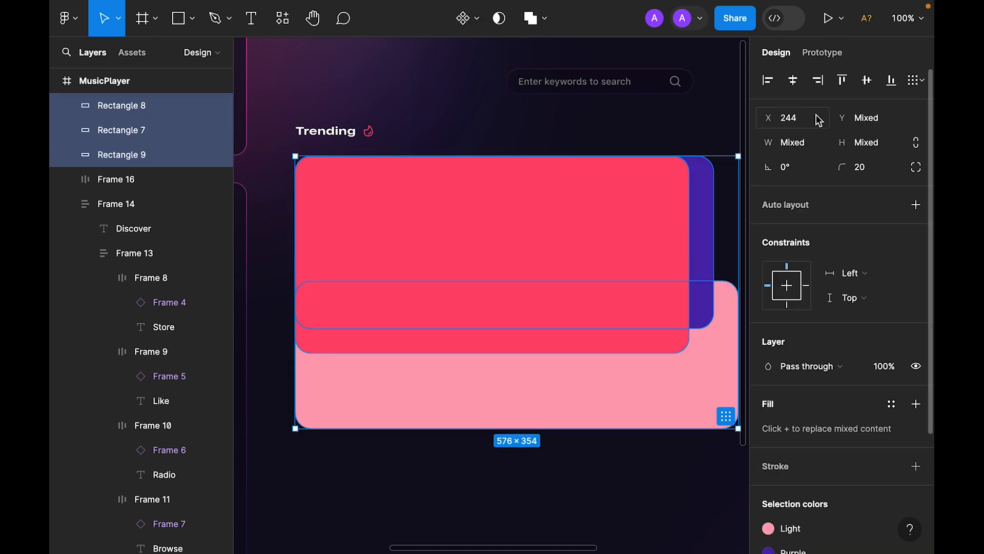
{"action": "left_click", "coordinate": [866, 80]}
{"action": "left_click", "coordinate": [792, 80]}
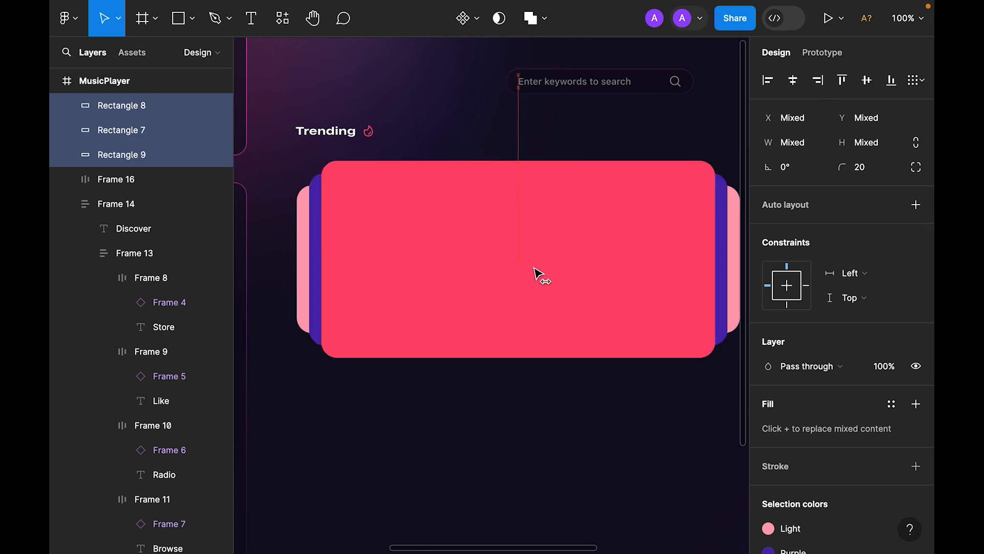
{"action": "left_click_drag", "start_coordinate": [575, 306], "coordinate": [517, 281]}
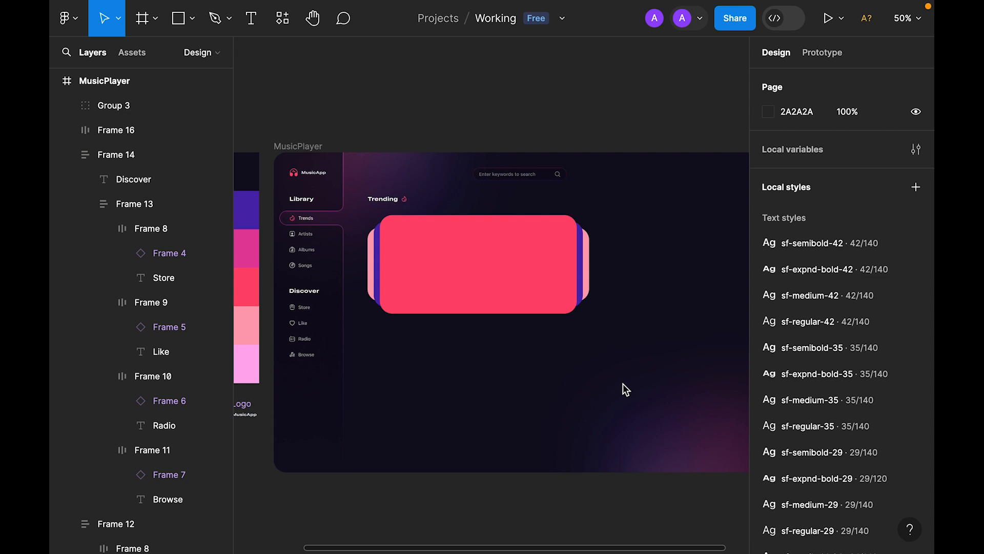
Step: Draw a circle beside the card stack's outer edge and set its width and height to 4
{"action": "key", "text": "shift+0"}
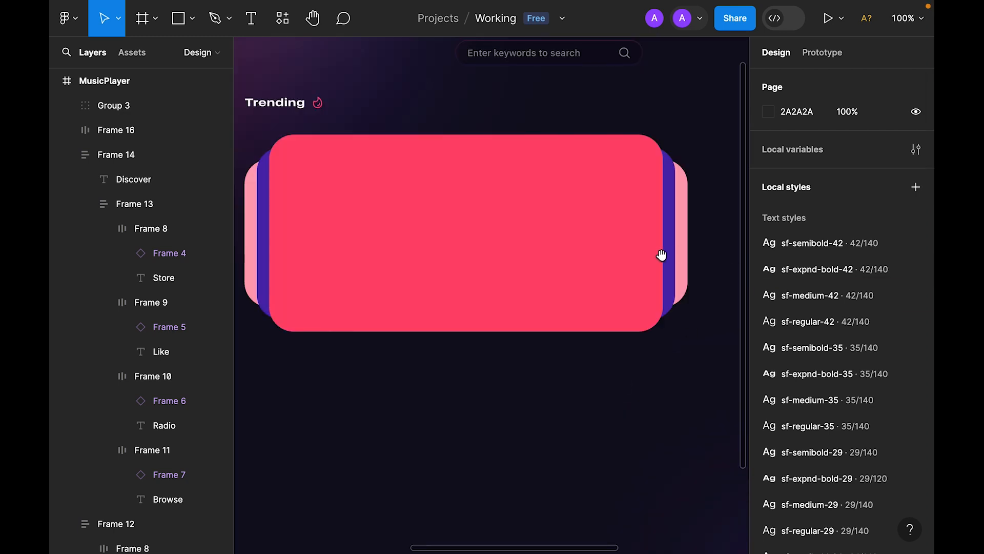
{"action": "left_click_drag", "start_coordinate": [659, 256], "coordinate": [511, 245]}
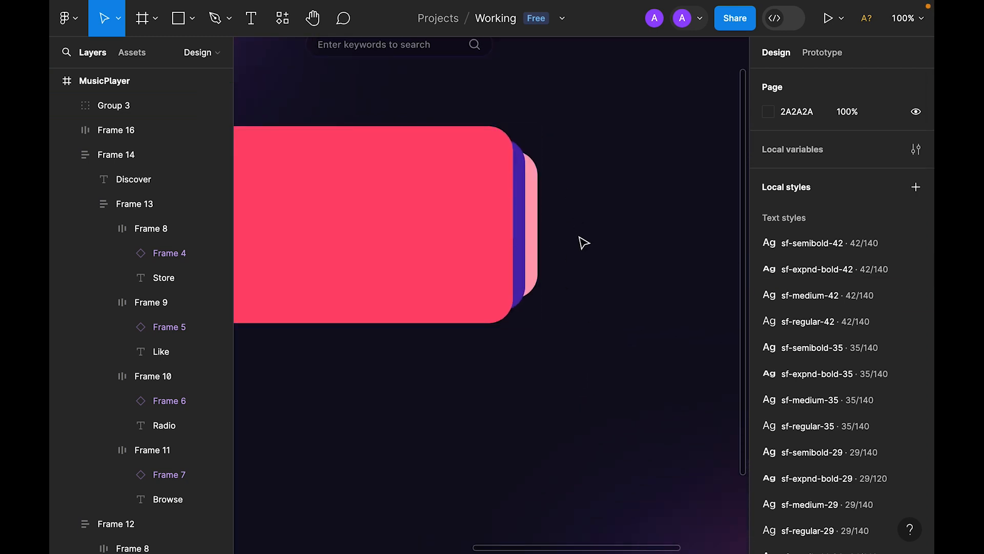
{"action": "key", "text": "ctrl+plus"}
{"action": "left_click_drag", "start_coordinate": [593, 233], "coordinate": [545, 308]}
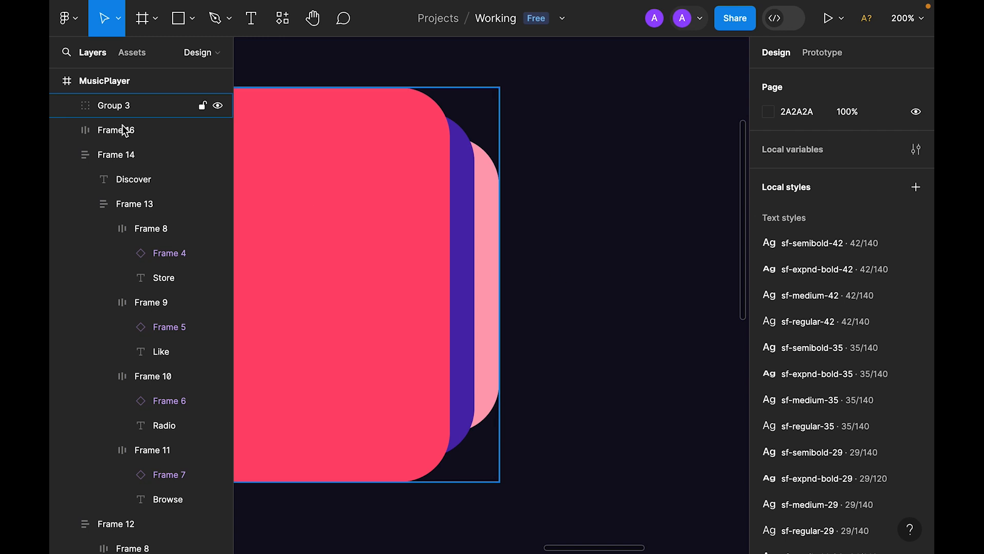
{"action": "left_click", "coordinate": [192, 19]}
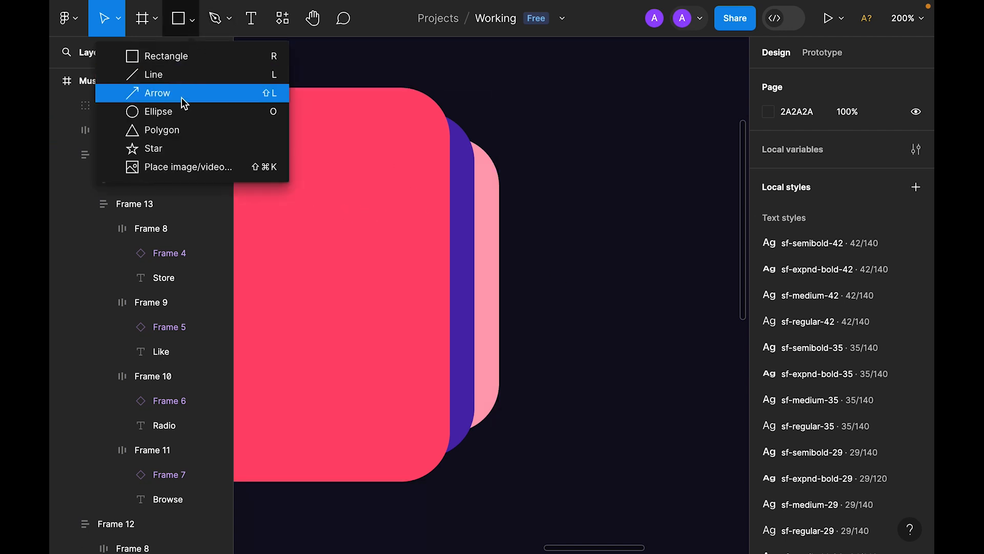
{"action": "left_click", "coordinate": [158, 111]}
{"action": "left_click", "coordinate": [556, 224]}
{"action": "left_click_drag", "start_coordinate": [567, 237], "coordinate": [590, 239]}
{"action": "left_click", "coordinate": [881, 147]}
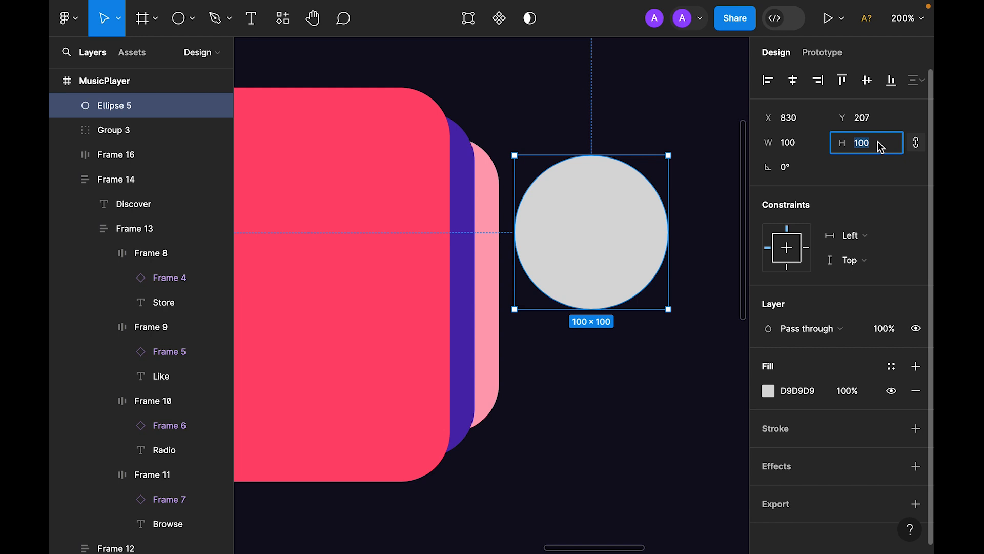
{"action": "type", "text": "4"}
{"action": "key", "text": "Return"}
Step: Duplicate the small dot downward at equal spacing to make a vertical column of five dots
{"action": "left_click_drag", "start_coordinate": [516, 156], "coordinate": [573, 234]}
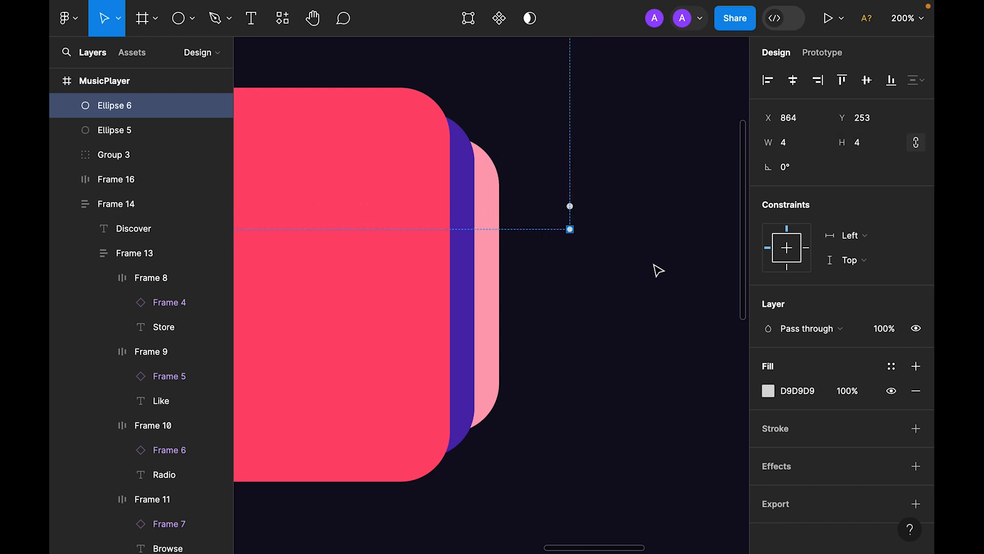
{"action": "key", "text": "ctrl+d"}
{"action": "key", "text": "ctrl+d"}
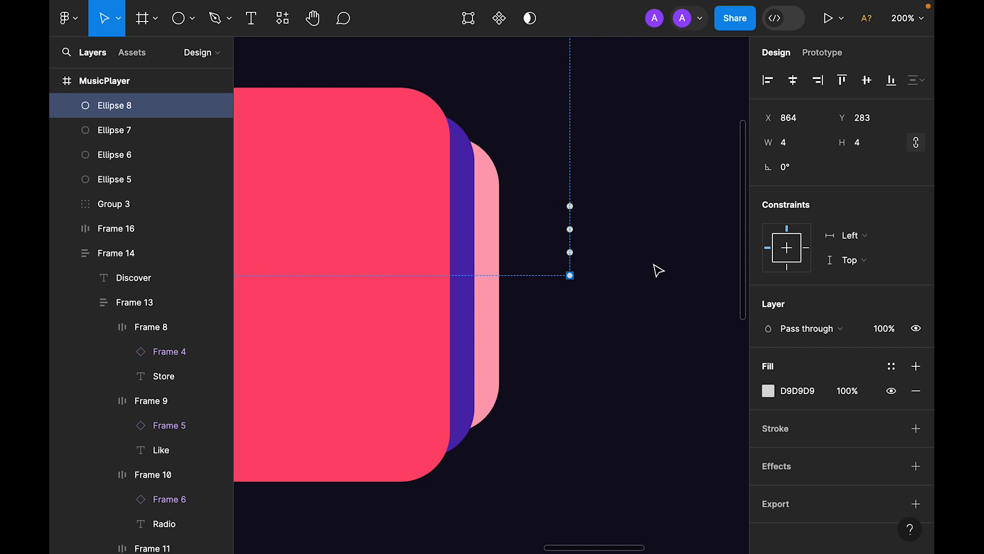
{"action": "key", "text": "ctrl+d"}
Step: Wrap the five dots in a vertical auto layout with a spacing of 16 between them
{"action": "left_click", "coordinate": [626, 205]}
{"action": "left_click_drag", "start_coordinate": [628, 160], "coordinate": [566, 370]}
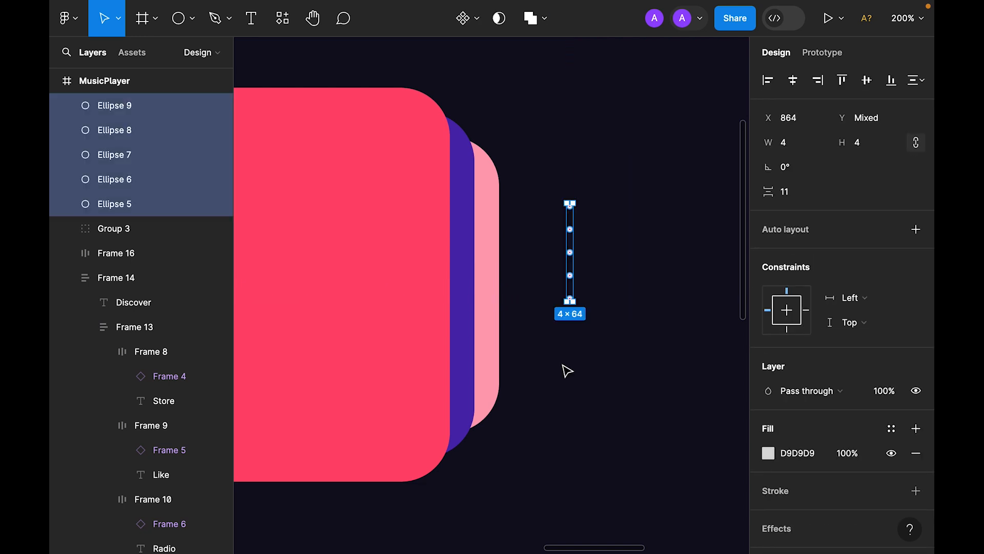
{"action": "key", "text": "shift+a"}
{"action": "left_click", "coordinate": [802, 332]}
{"action": "type", "text": "1"}
{"action": "key", "text": "Return"}
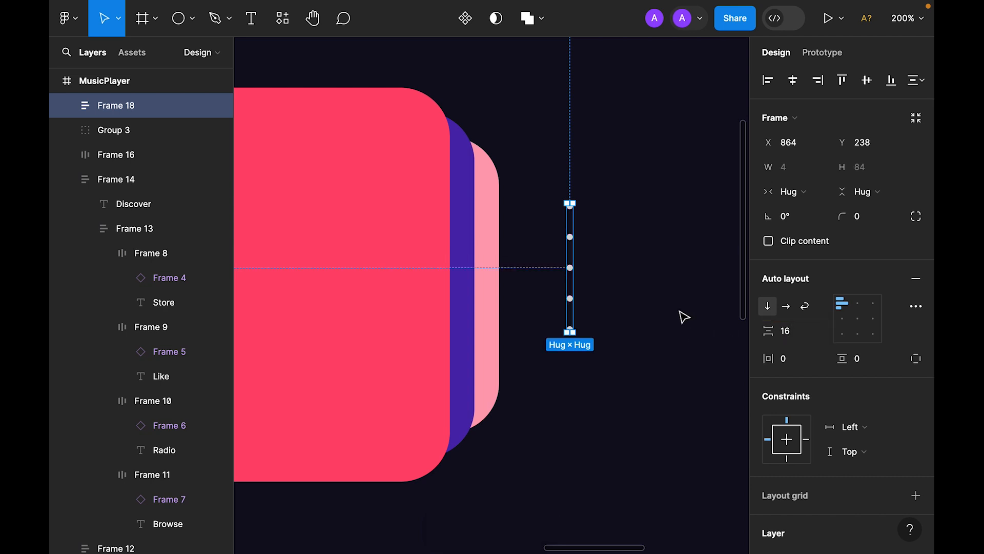
Step: Apply the White color style to the middle dot of the column
{"action": "left_click", "coordinate": [660, 274]}
{"action": "scroll", "coordinate": [576, 306], "scroll_direction": "up", "scroll_amount": 3}
{"action": "left_click", "coordinate": [576, 304]}
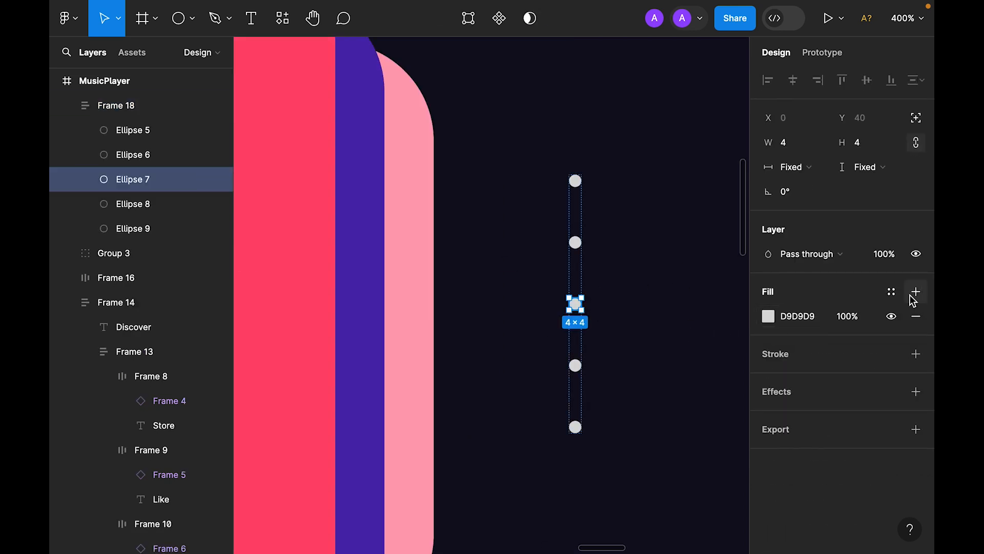
{"action": "left_click", "coordinate": [891, 291]}
{"action": "left_click", "coordinate": [634, 333]}
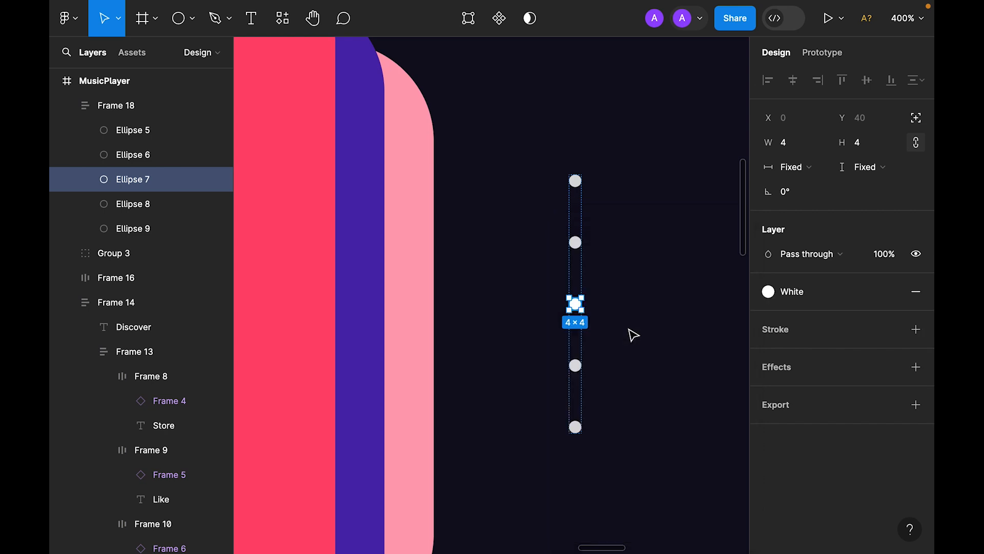
Step: Set the opacity of the first and last dots in the column to 25%
{"action": "left_click_drag", "start_coordinate": [609, 168], "coordinate": [559, 243]}
{"action": "left_click", "coordinate": [640, 244]}
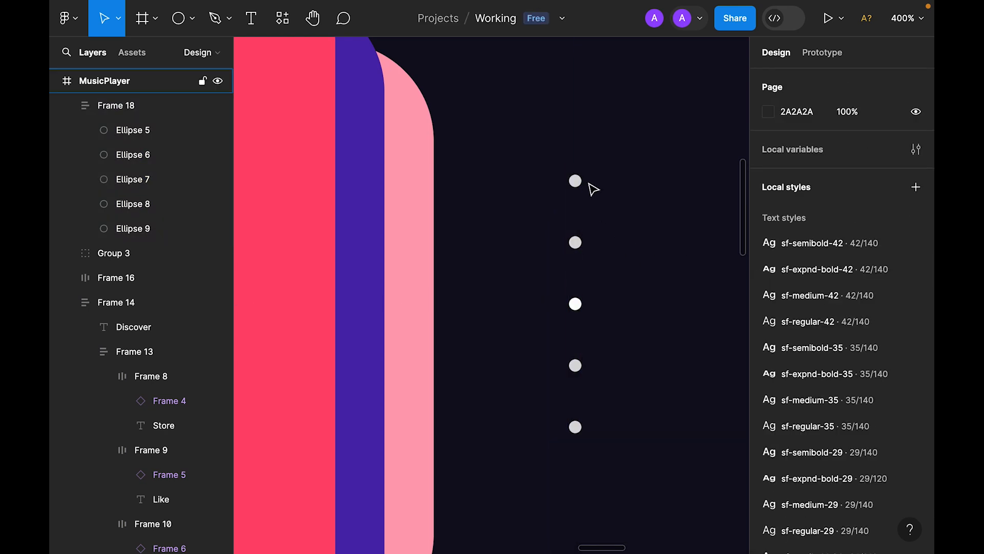
{"action": "left_click", "coordinate": [576, 181]}
{"action": "left_click", "coordinate": [575, 428], "text": "shift"}
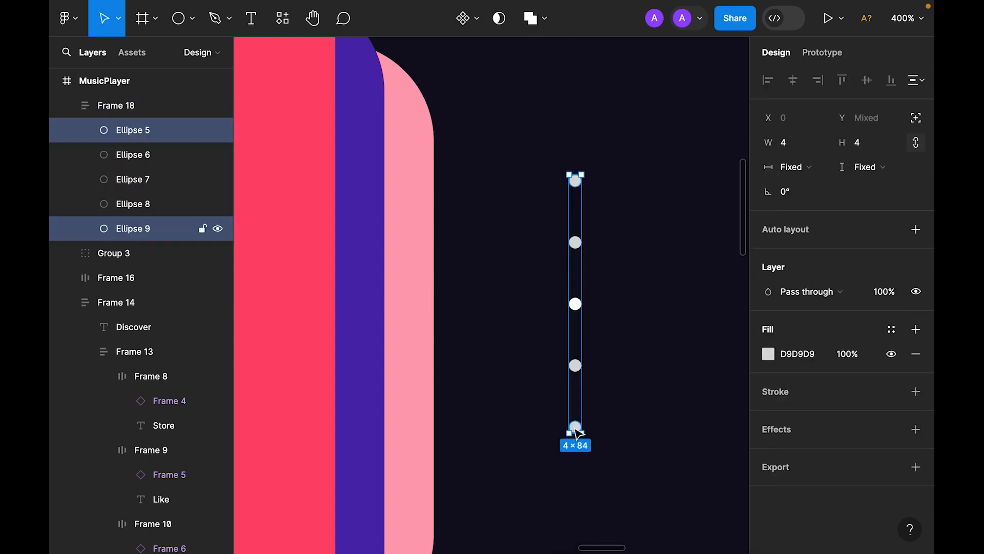
{"action": "key", "text": "5"}
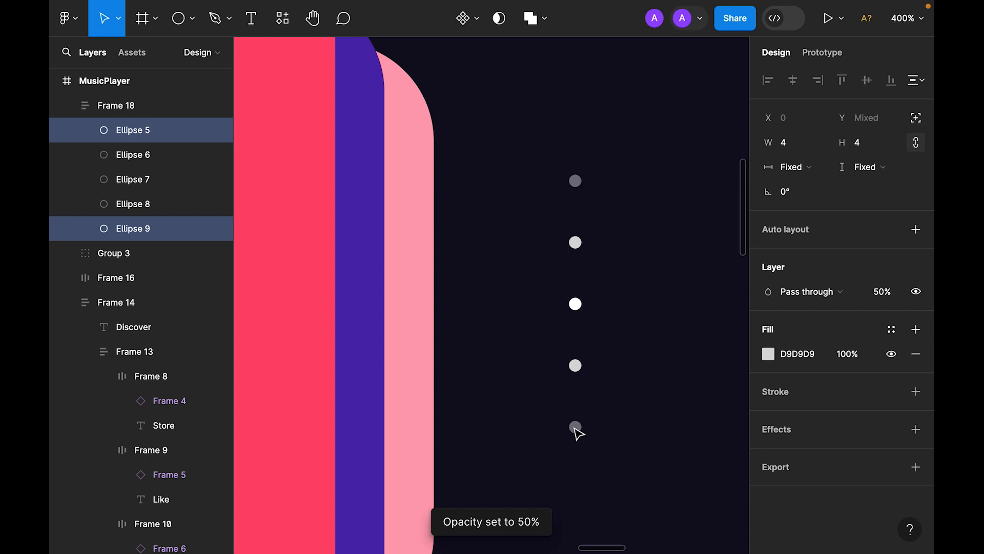
{"action": "key", "text": "2"}
{"action": "key", "text": "5"}
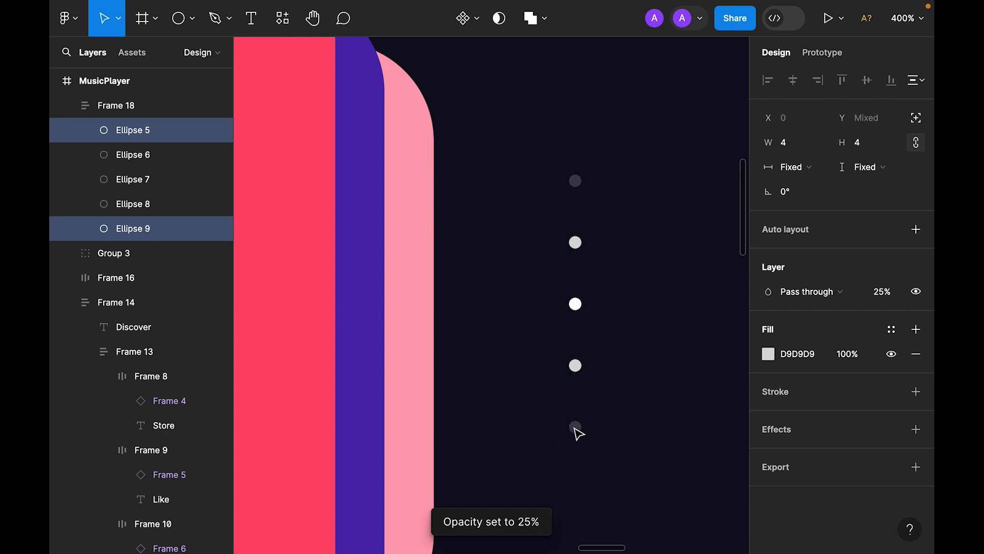
Step: Set the opacity of the second and fourth dots in the vertical indicator to 50%
{"action": "left_click", "coordinate": [575, 365]}
{"action": "left_click", "coordinate": [576, 243], "text": "shift"}
{"action": "key", "text": "5"}
{"action": "left_click", "coordinate": [643, 274]}
{"action": "key", "text": "minus"}
{"action": "key", "text": "minus"}
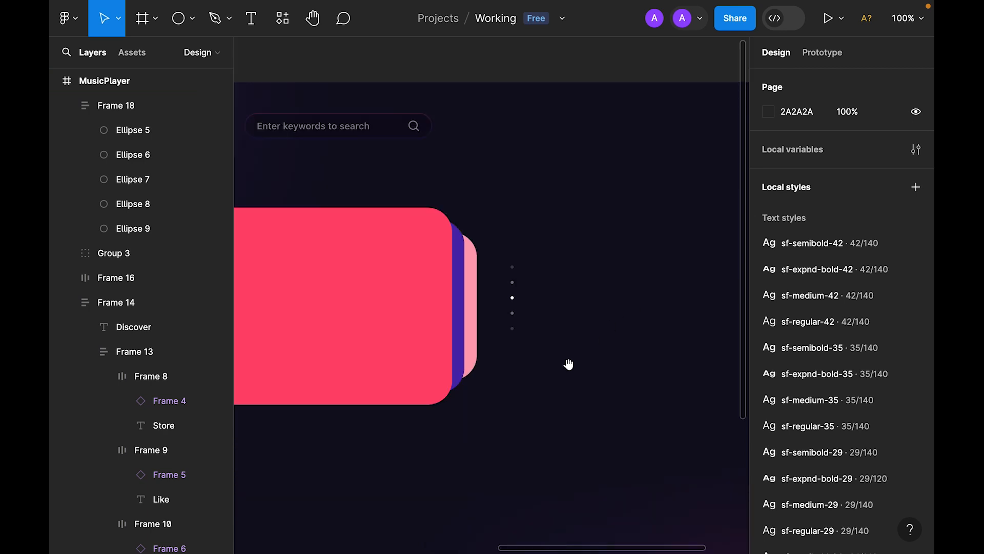
Step: Nudge the dot column toward the card stack until the horizontal gap between them is 32 px
{"action": "left_click_drag", "start_coordinate": [568, 365], "coordinate": [634, 302]}
{"action": "left_click", "coordinate": [580, 234]}
{"action": "key", "text": "alt"}
{"action": "key", "text": "shift+Left"}
{"action": "key", "text": "Left"}
{"action": "key", "text": "Left"}
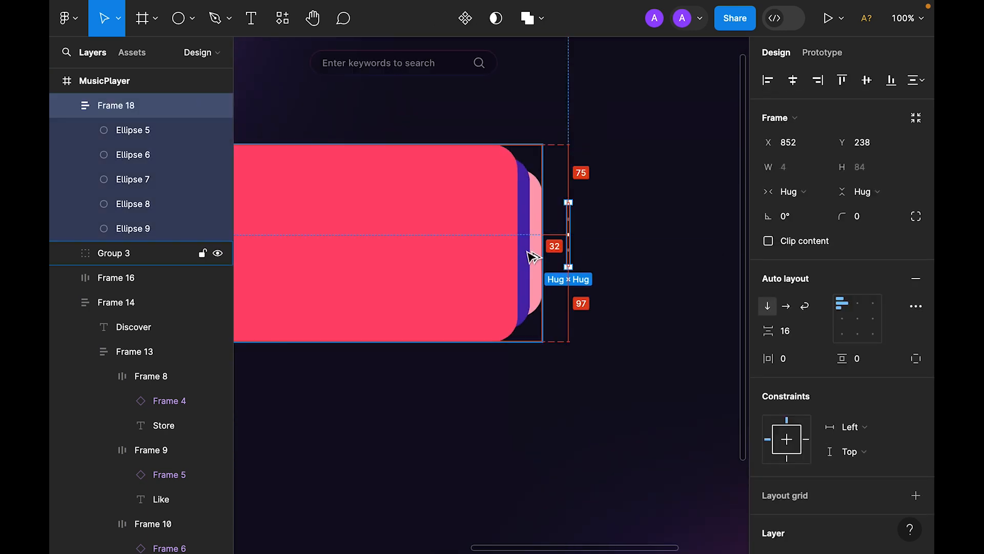
{"action": "left_click", "coordinate": [607, 369]}
Step: Copy the down and up chevron icons from the icon set and return to the MusicPlayer frame
{"action": "key", "text": "minus"}
{"action": "left_click_drag", "start_coordinate": [566, 357], "coordinate": [810, 353]}
{"action": "left_click_drag", "start_coordinate": [552, 388], "coordinate": [603, 345]}
{"action": "left_click", "coordinate": [385, 227]}
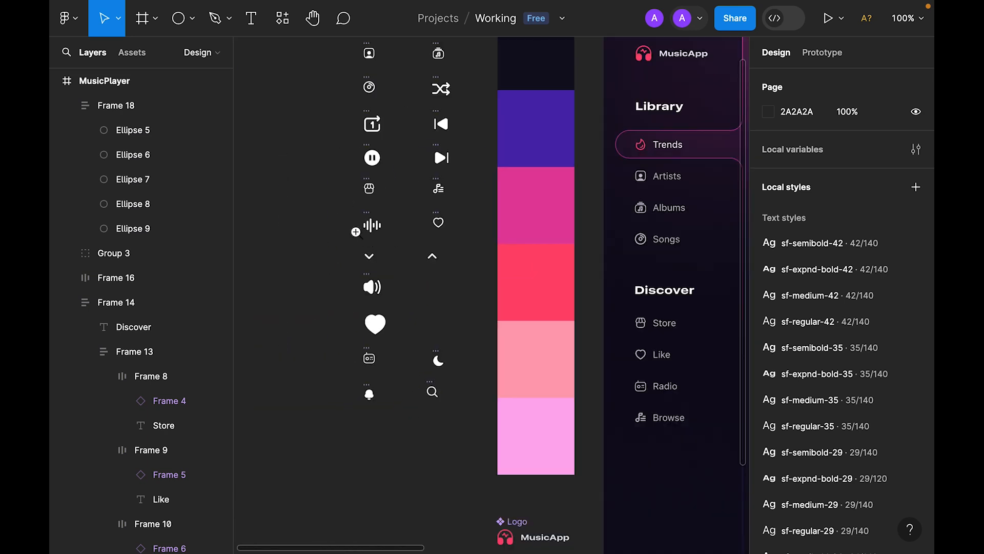
{"action": "left_click", "coordinate": [353, 227]}
{"action": "left_click_drag", "start_coordinate": [518, 293], "coordinate": [563, 314]}
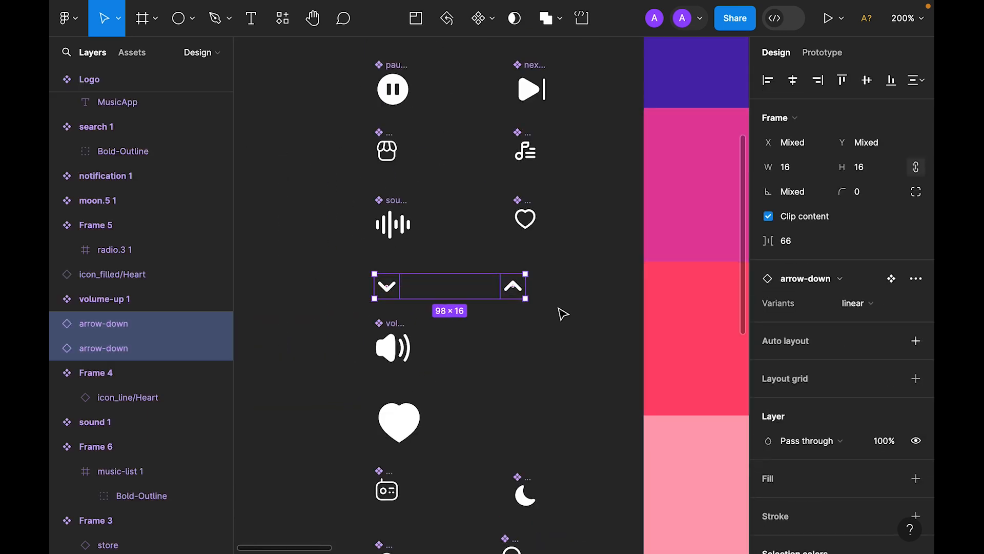
{"action": "key", "text": "minus"}
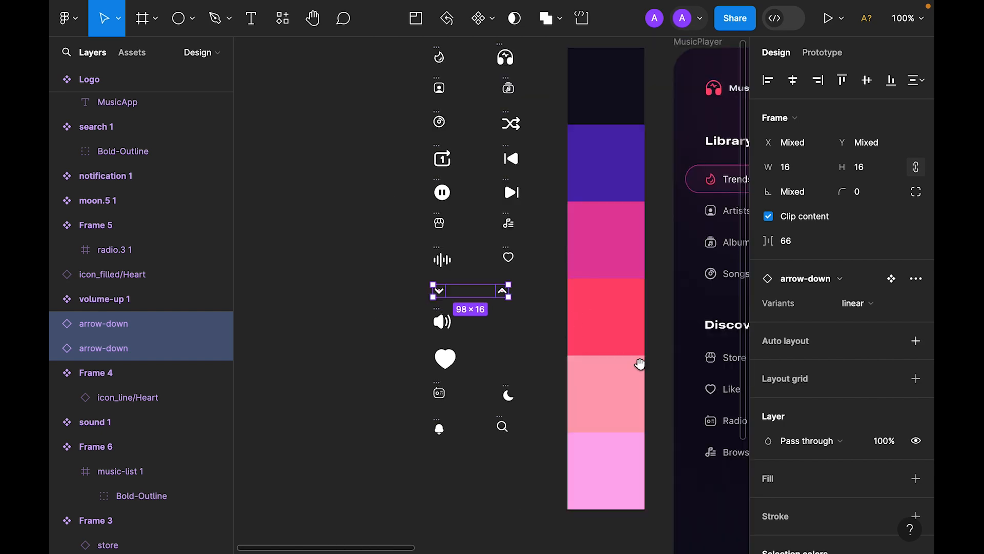
{"action": "scroll", "coordinate": [636, 362], "scroll_direction": "right", "scroll_amount": 10}
{"action": "left_click", "coordinate": [547, 297]}
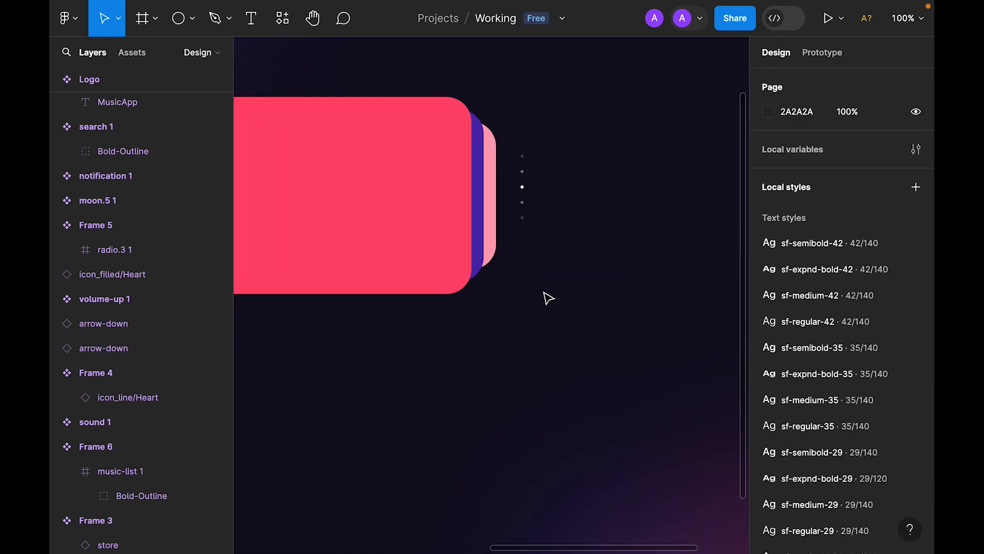
Step: Paste the chevron icons beneath the dot column and stack them, up over down, with a gap of about 7 px
{"action": "key", "text": "ctrl+z"}
{"action": "left_click", "coordinate": [608, 305]}
{"action": "left_click_drag", "start_coordinate": [523, 295], "coordinate": [527, 235]}
{"action": "left_click", "coordinate": [469, 338]}
{"action": "left_click_drag", "start_coordinate": [461, 298], "coordinate": [528, 265]}
{"action": "left_click", "coordinate": [538, 261]}
{"action": "key", "text": "z"}
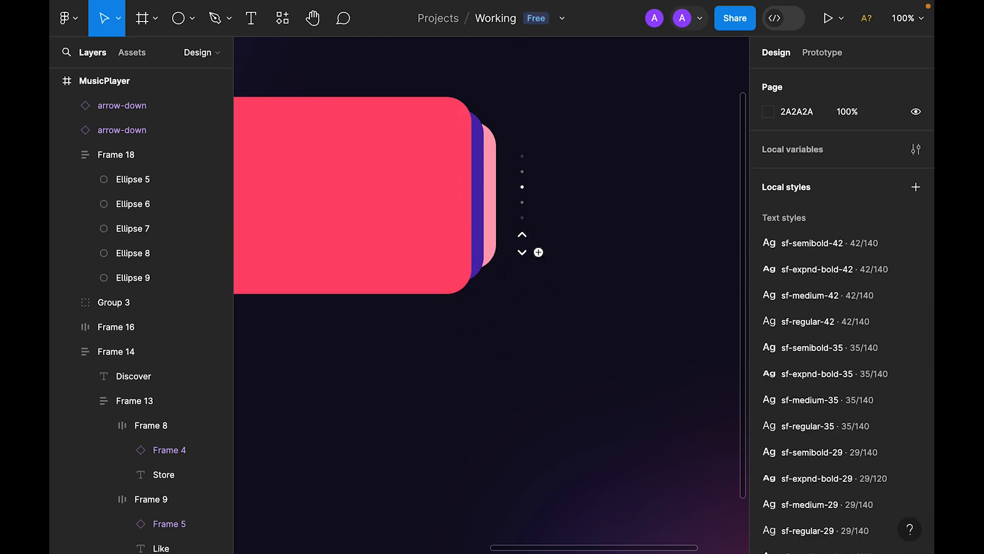
Step: Set both chevrons' opacity to 50% and move them down near the level of the card stack's bottom edge
{"action": "left_click", "coordinate": [536, 245]}
{"action": "key", "text": "space"}
{"action": "left_click_drag", "start_coordinate": [600, 165], "coordinate": [640, 251]}
{"action": "left_click_drag", "start_coordinate": [640, 251], "coordinate": [642, 253]}
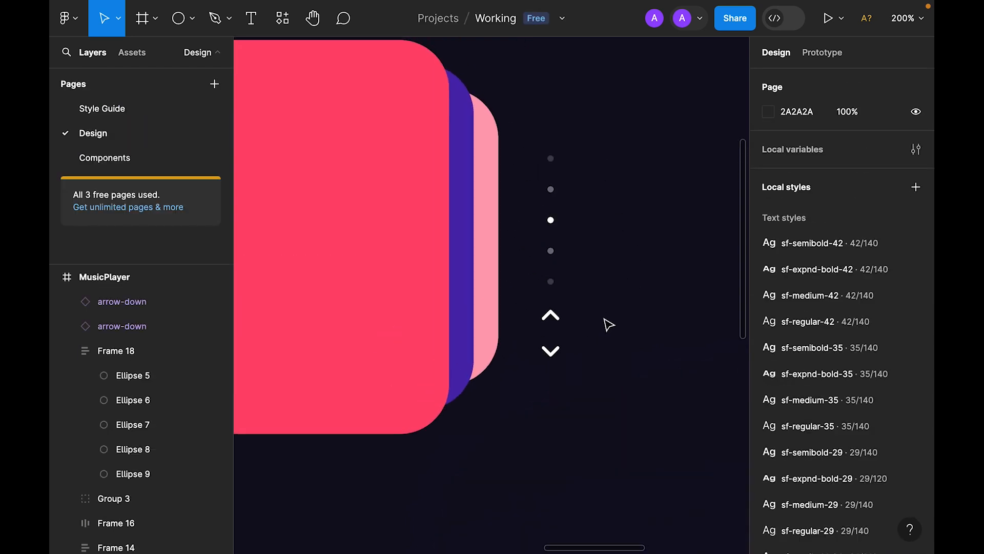
{"action": "left_click_drag", "start_coordinate": [607, 303], "coordinate": [539, 377]}
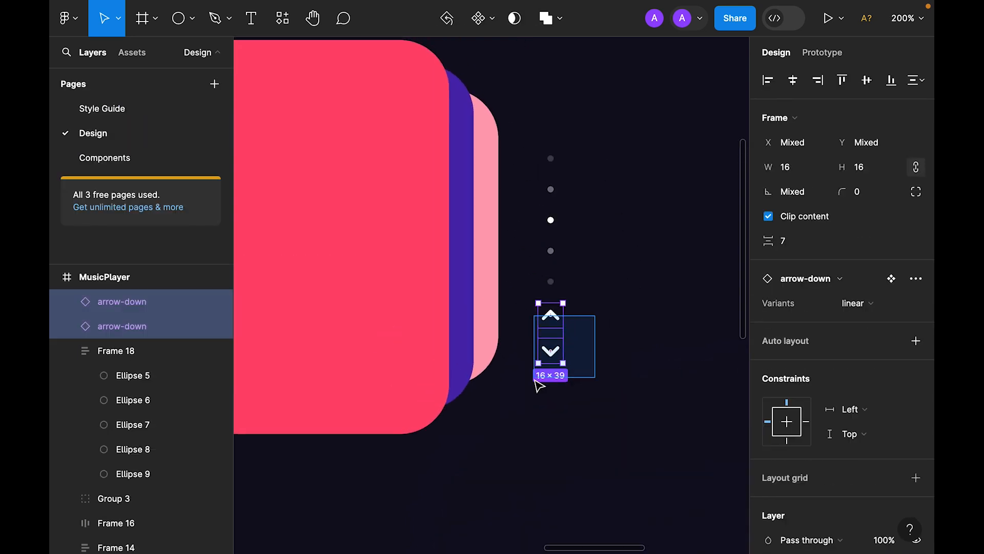
{"action": "key", "text": "5"}
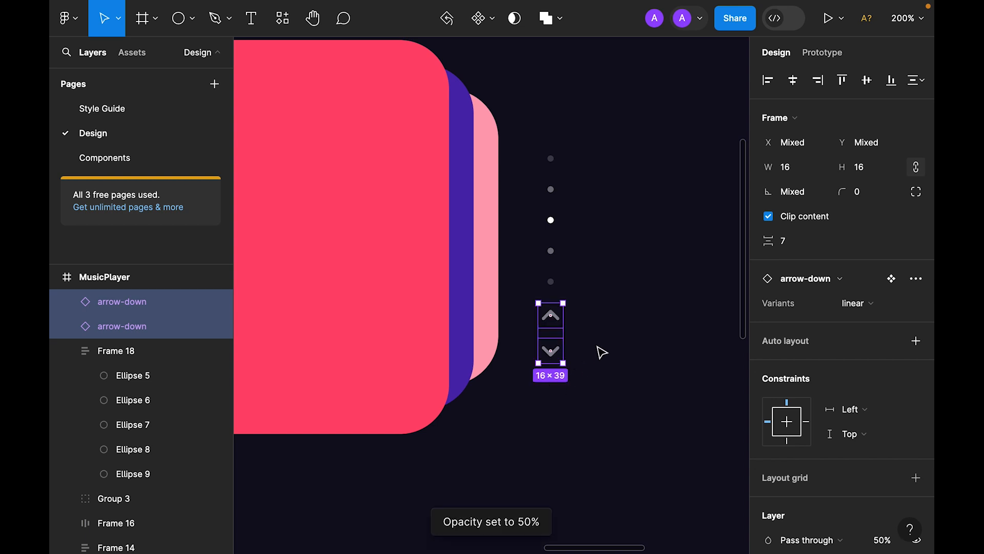
{"action": "left_click", "coordinate": [600, 349]}
{"action": "key", "text": "shift+0"}
{"action": "left_click_drag", "start_coordinate": [575, 348], "coordinate": [528, 341]}
{"action": "left_click", "coordinate": [623, 325]}
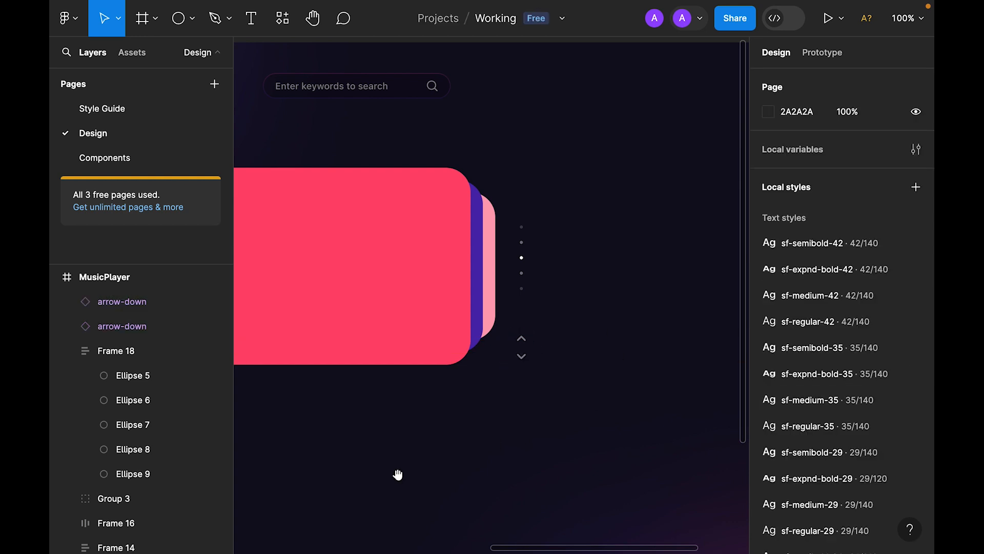
Step: Duplicate the Trending heading with its flame icon below the card stack
{"action": "left_click_drag", "start_coordinate": [360, 473], "coordinate": [495, 410]}
{"action": "key", "text": "super+minus"}
{"action": "left_click_drag", "start_coordinate": [375, 183], "coordinate": [390, 287]}
{"action": "left_click", "coordinate": [410, 382]}
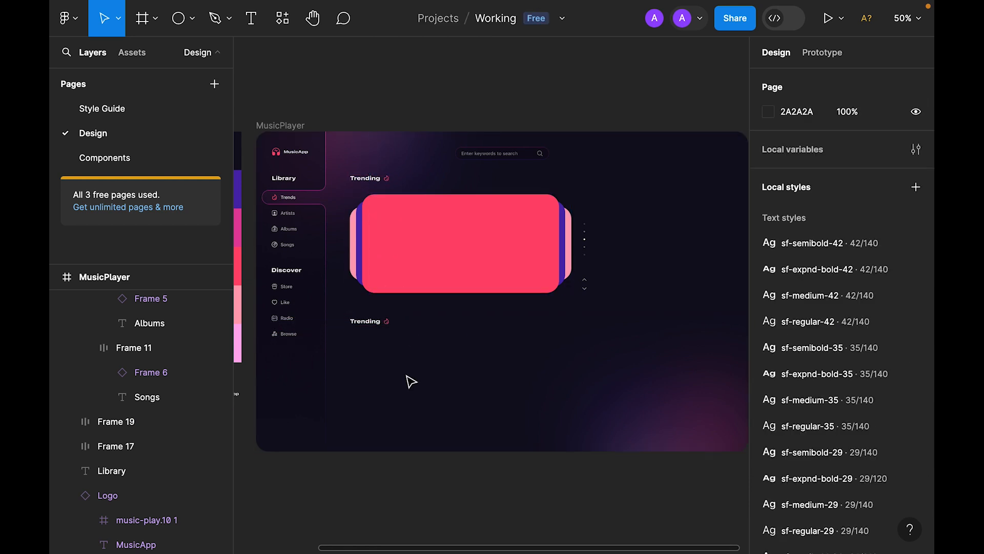
Step: Change the duplicated heading's text to "Top Artists"
{"action": "key", "text": "super+plus"}
{"action": "scroll", "coordinate": [409, 380], "scroll_direction": "left", "scroll_amount": 4}
{"action": "left_click", "coordinate": [466, 279], "text": "super"}
{"action": "double_click", "coordinate": [466, 279]}
{"action": "type", "text": "Top Artists"}
{"action": "left_click", "coordinate": [410, 321]}
Step: Replace the flame icon beside the Top Artists heading with a copy of the Artists icon from the sidebar
{"action": "scroll", "coordinate": [411, 321], "scroll_direction": "up", "scroll_amount": 2}
{"action": "left_click", "coordinate": [287, 103]}
{"action": "double_click", "coordinate": [290, 106]}
{"action": "double_click", "coordinate": [290, 108]}
{"action": "left_click", "coordinate": [550, 340]}
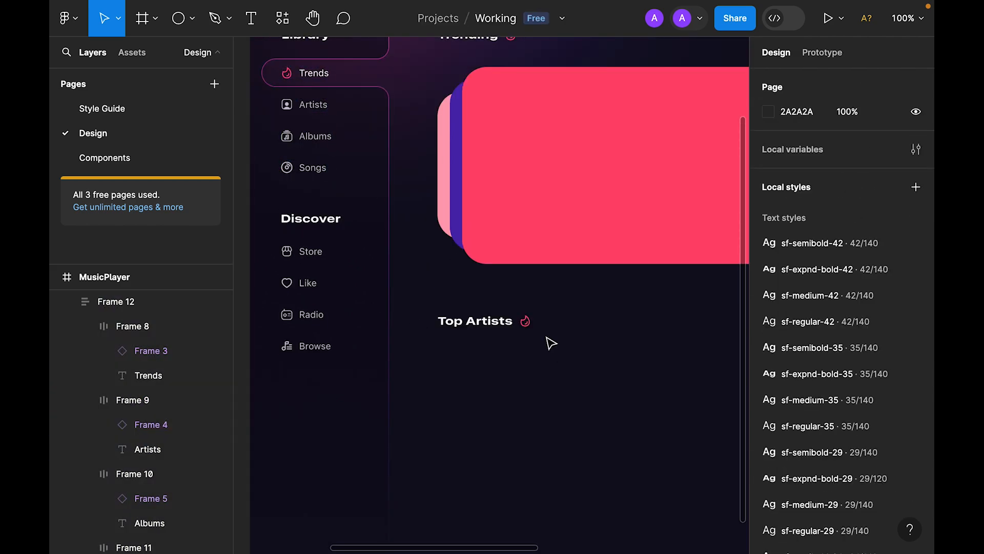
{"action": "right_click", "coordinate": [526, 321]}
{"action": "mouse_move", "coordinate": [583, 136]}
{"action": "left_click", "coordinate": [595, 91]}
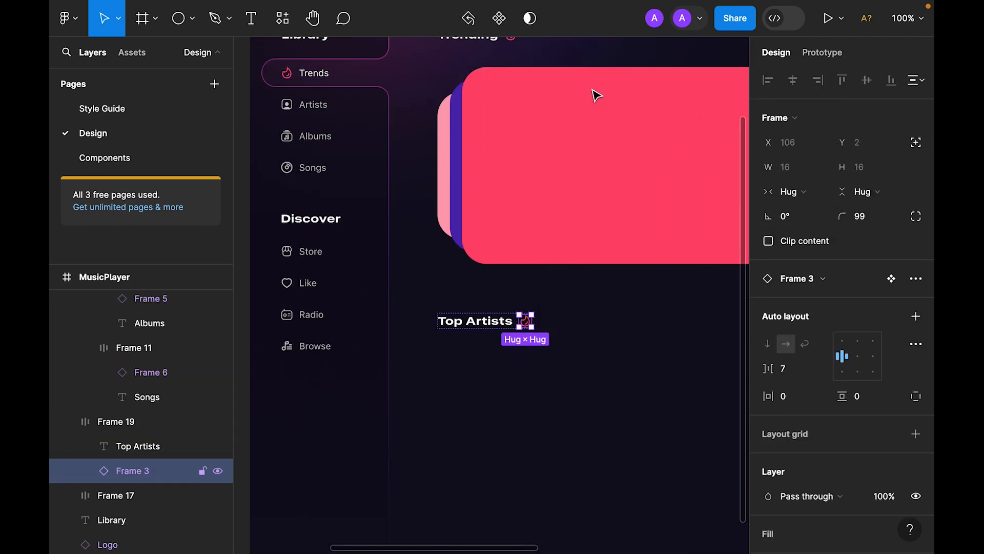
Step: Recolor the Top Artists heading's icon with the Pink library color
{"action": "scroll", "coordinate": [841, 436], "scroll_direction": "down", "scroll_amount": 4}
{"action": "left_click", "coordinate": [844, 421]}
{"action": "scroll", "coordinate": [624, 483], "scroll_direction": "down", "scroll_amount": 5}
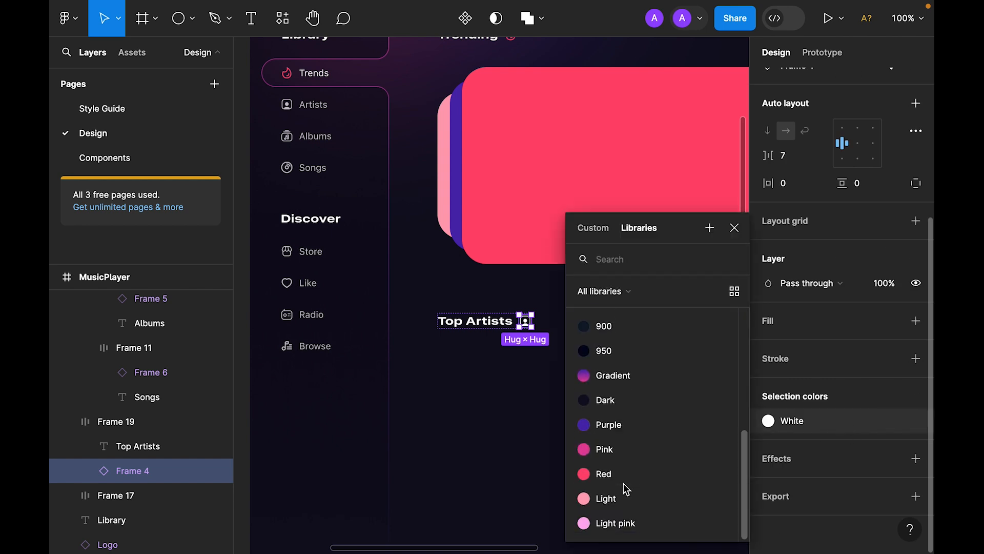
{"action": "left_click", "coordinate": [604, 449]}
{"action": "left_click", "coordinate": [593, 422]}
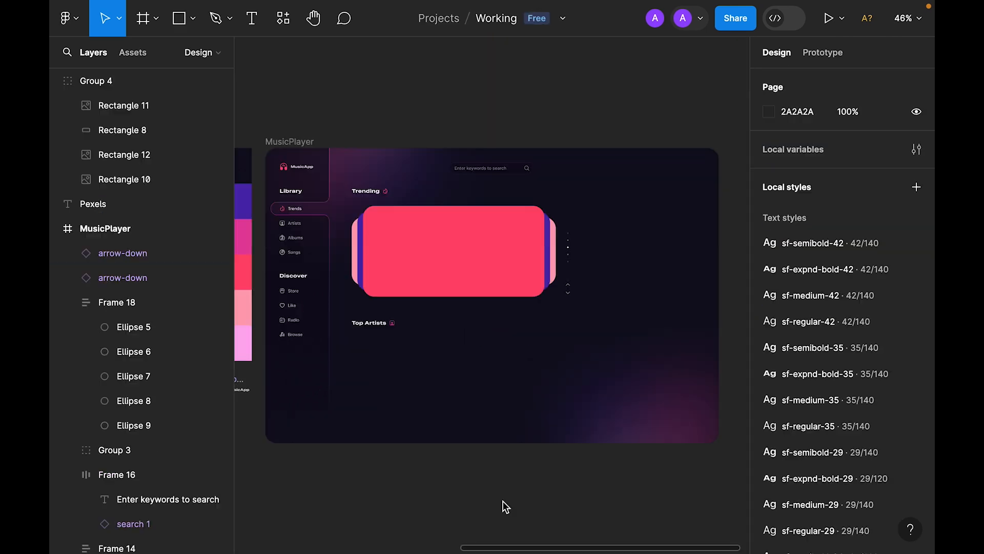
Step: Copy the stacked photo card group under the Pexels heading
{"action": "key", "text": "super+plus"}
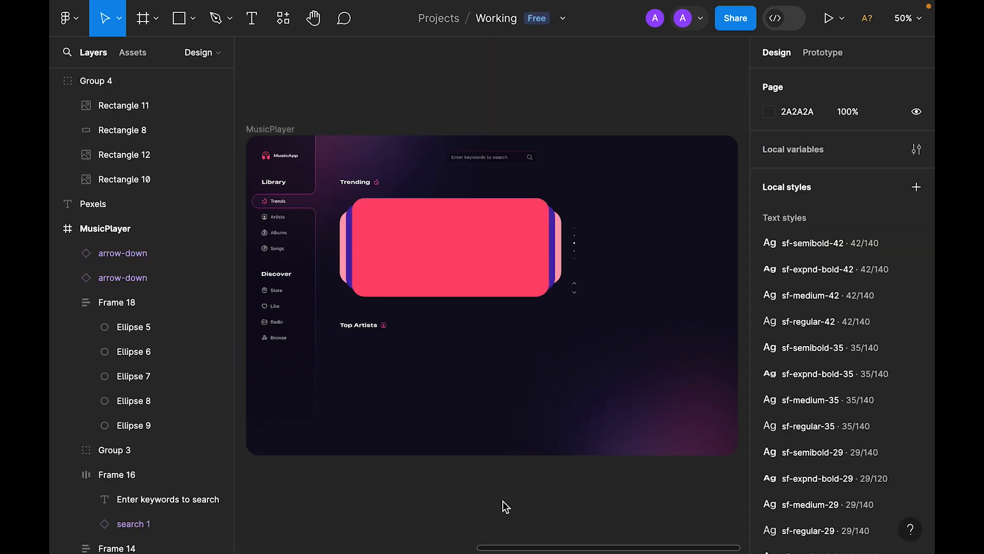
{"action": "left_click_drag", "start_coordinate": [416, 258], "coordinate": [619, 272]}
{"action": "left_click_drag", "start_coordinate": [383, 300], "coordinate": [549, 343]}
{"action": "left_click_drag", "start_coordinate": [397, 325], "coordinate": [465, 337]}
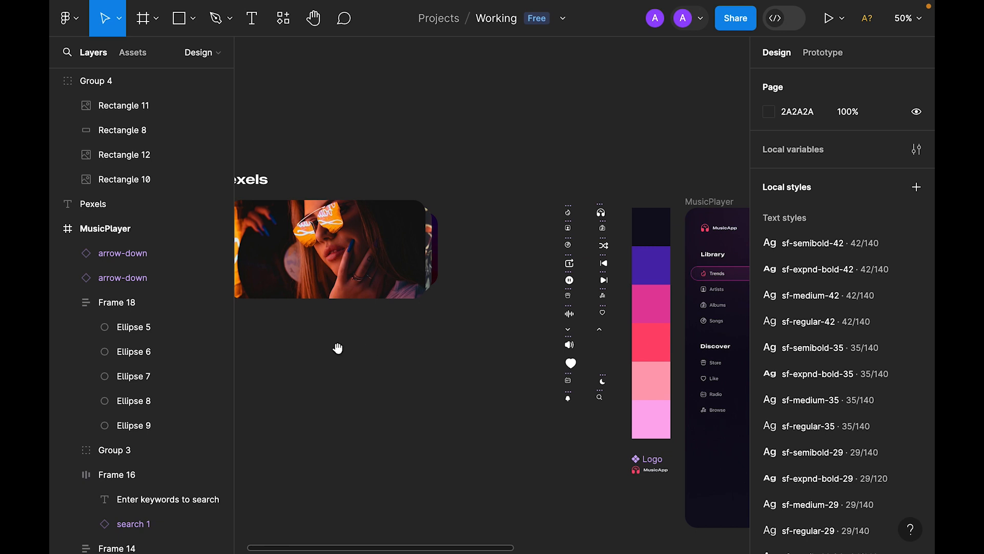
{"action": "left_click_drag", "start_coordinate": [341, 348], "coordinate": [459, 327]}
{"action": "key", "text": "super+plus"}
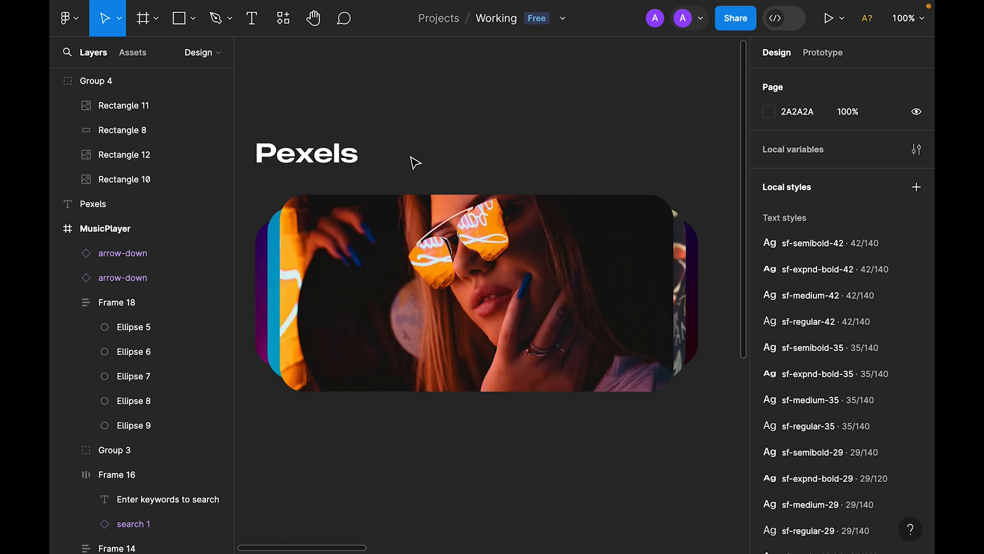
{"action": "left_click", "coordinate": [439, 288]}
Step: Replace the colored placeholder card stack in the MusicPlayer frame with the copied photo card group
{"action": "key", "text": "super+minus"}
{"action": "key", "text": "super+minus"}
{"action": "left_click_drag", "start_coordinate": [440, 287], "coordinate": [223, 204]}
{"action": "left_click_drag", "start_coordinate": [523, 319], "coordinate": [460, 319]}
{"action": "key", "text": "super+plus"}
{"action": "right_click", "coordinate": [490, 180]}
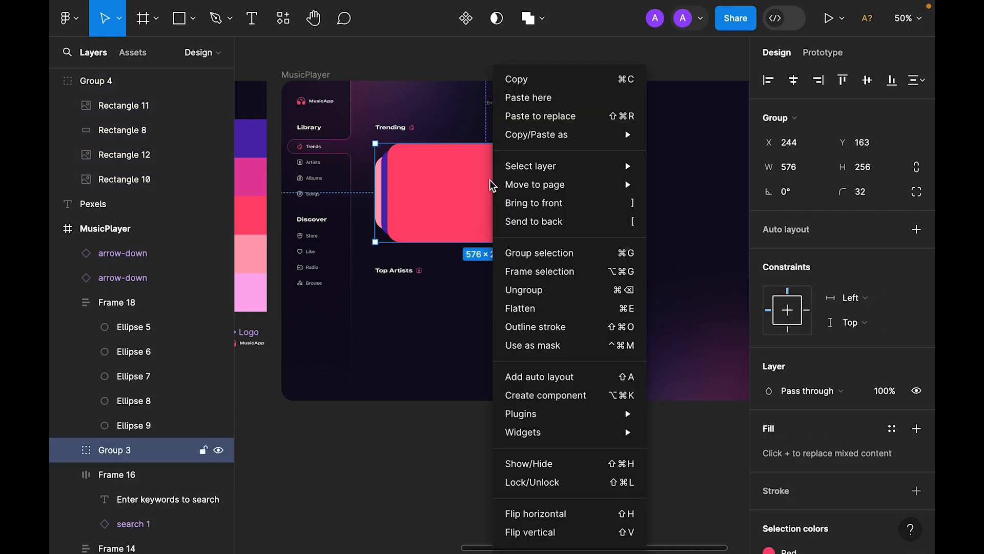
{"action": "left_click", "coordinate": [532, 120]}
{"action": "key", "text": "super+plus"}
{"action": "left_click", "coordinate": [525, 63]}
Step: Move the search field to X 244 so it lines up with the Trending heading's left edge
{"action": "left_click_drag", "start_coordinate": [525, 63], "coordinate": [518, 141]}
{"action": "key", "text": "super+minus"}
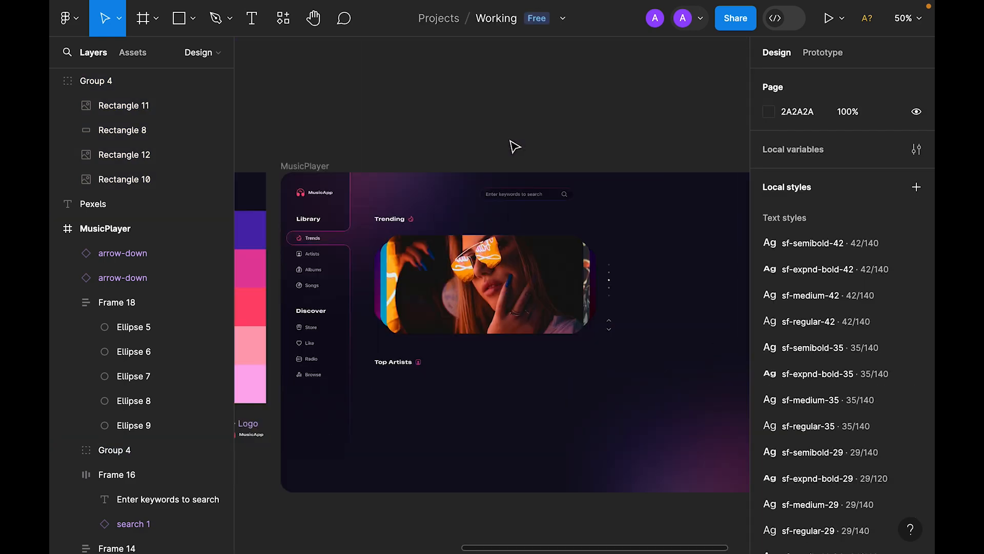
{"action": "left_click_drag", "start_coordinate": [519, 193], "coordinate": [415, 191]}
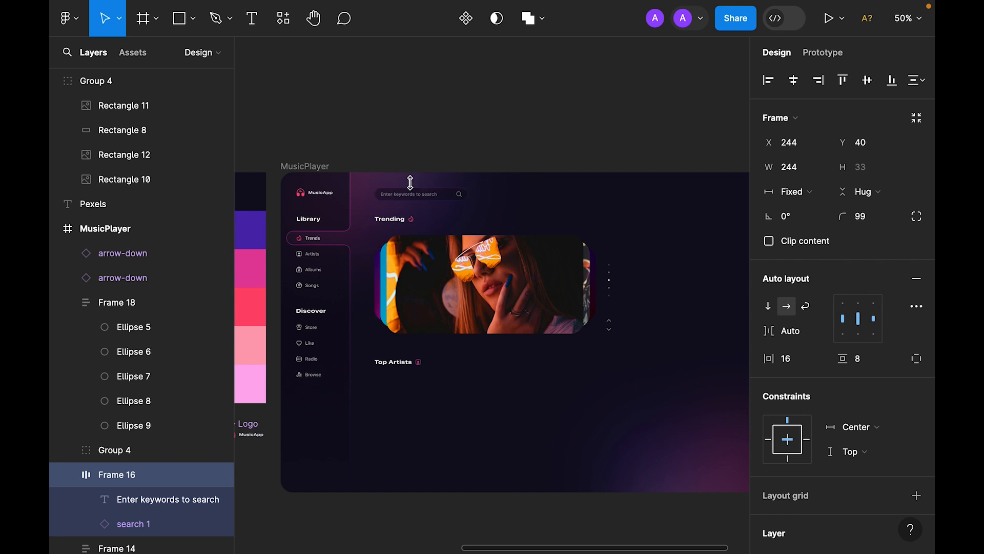
{"action": "left_click", "coordinate": [449, 127]}
Step: Duplicate the front photo card and shrink the copy to an 80 px high strip aligned with the card's bottom edge
{"action": "key", "text": "super+plus"}
{"action": "left_click_drag", "start_coordinate": [494, 367], "coordinate": [490, 373]}
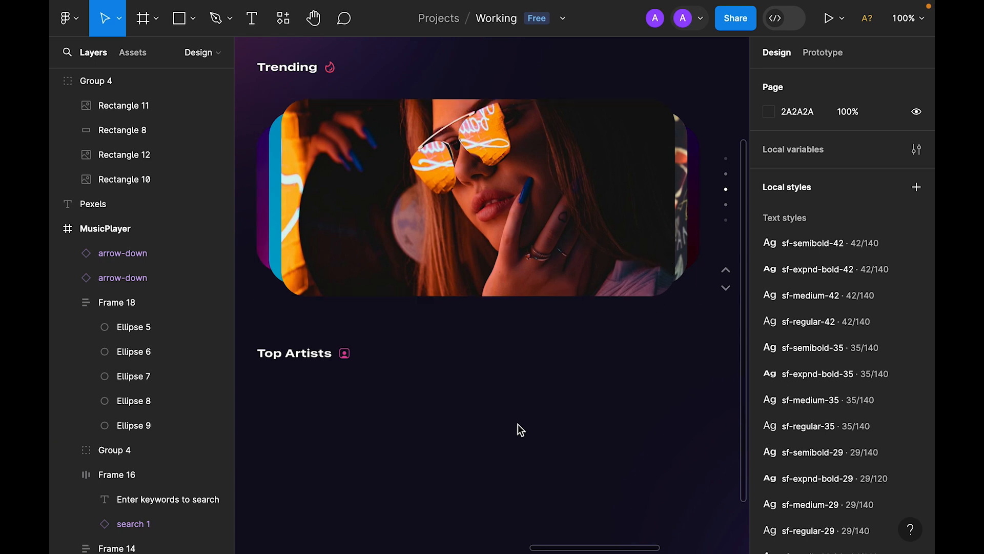
{"action": "left_click", "coordinate": [480, 171]}
{"action": "key", "text": "ctrl+d"}
{"action": "left_click_drag", "start_coordinate": [486, 97], "coordinate": [491, 230]}
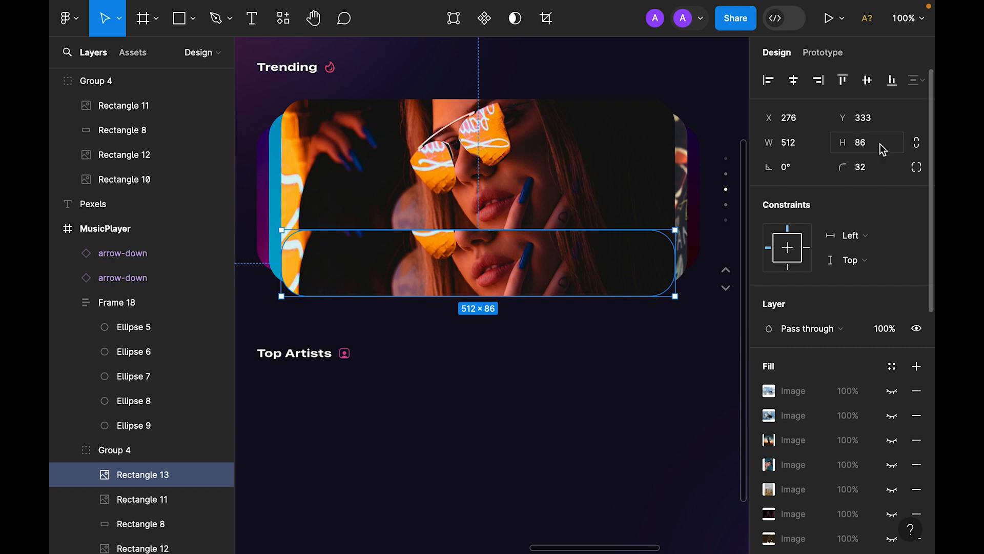
{"action": "type", "text": "80"}
{"action": "key", "text": "Return"}
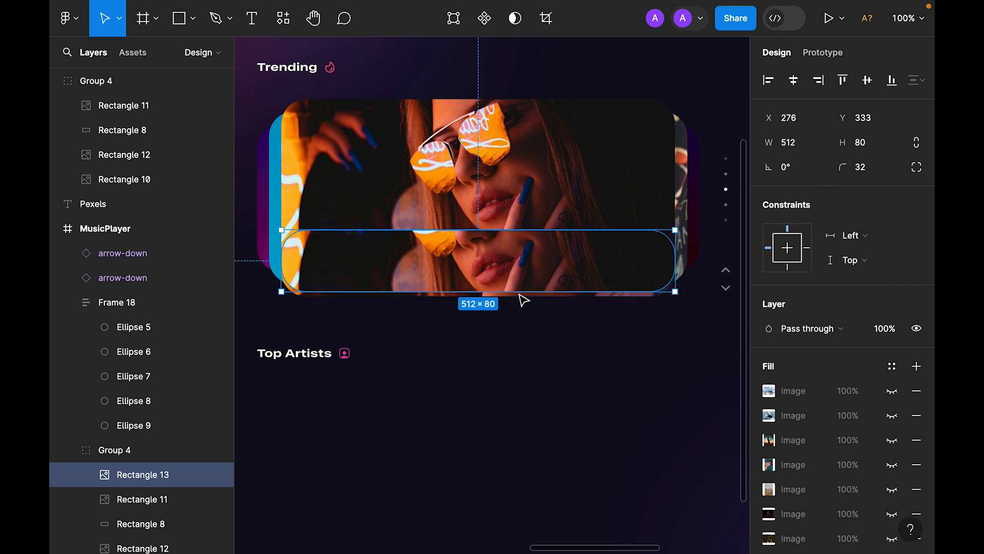
{"action": "left_click_drag", "start_coordinate": [521, 275], "coordinate": [521, 277]}
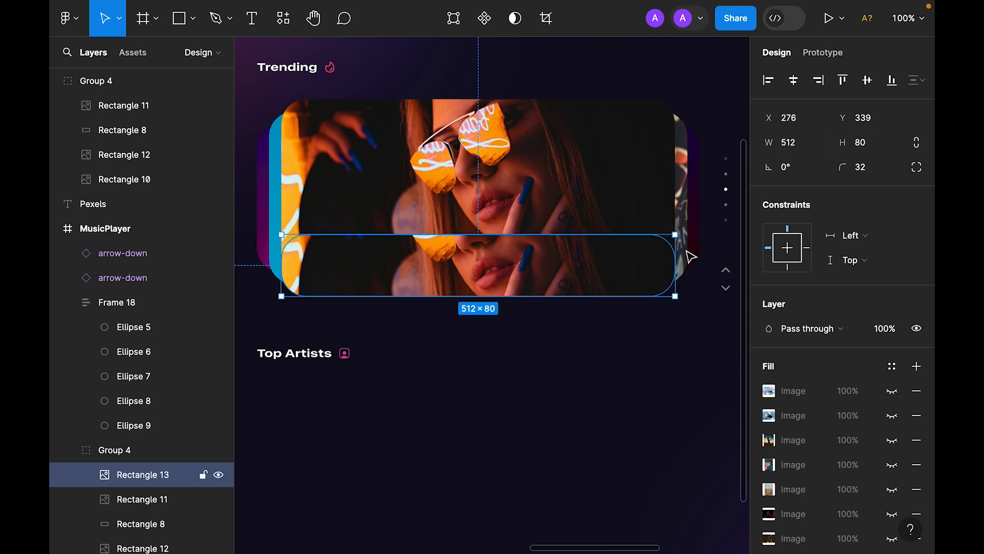
Step: Set the strip's top-left and top-right corner radii to 0
{"action": "left_click", "coordinate": [916, 167]}
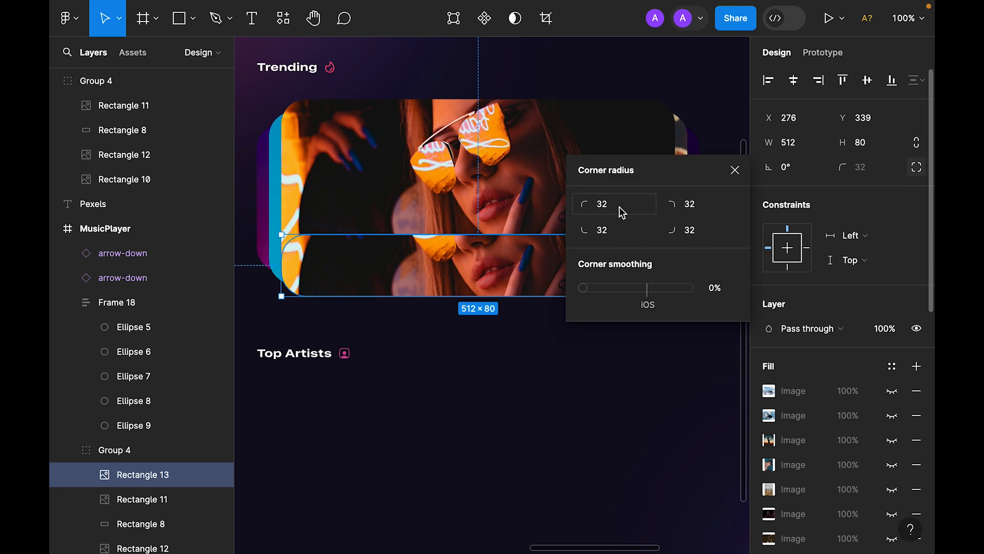
{"action": "type", "text": "0"}
{"action": "key", "text": "Tab"}
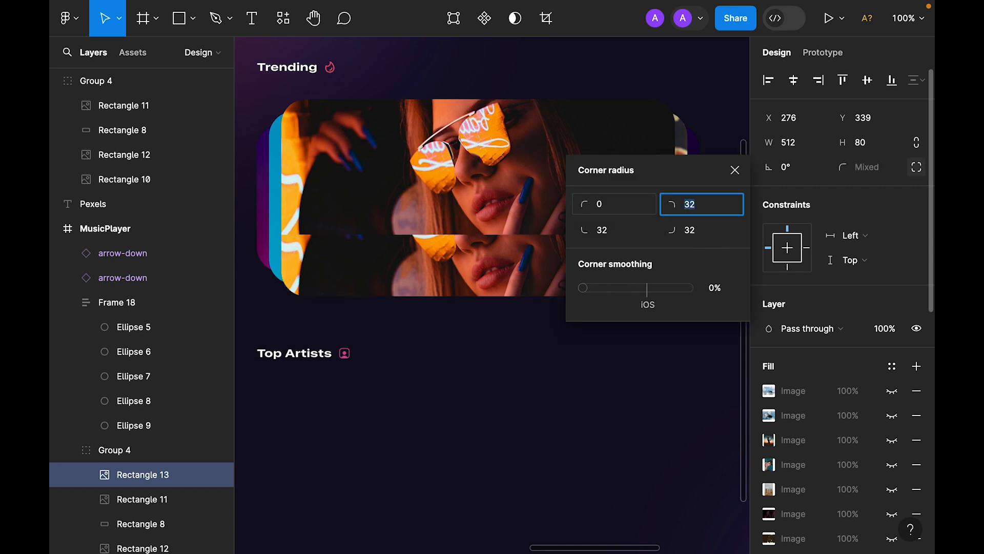
{"action": "type", "text": "0"}
{"action": "key", "text": "Return"}
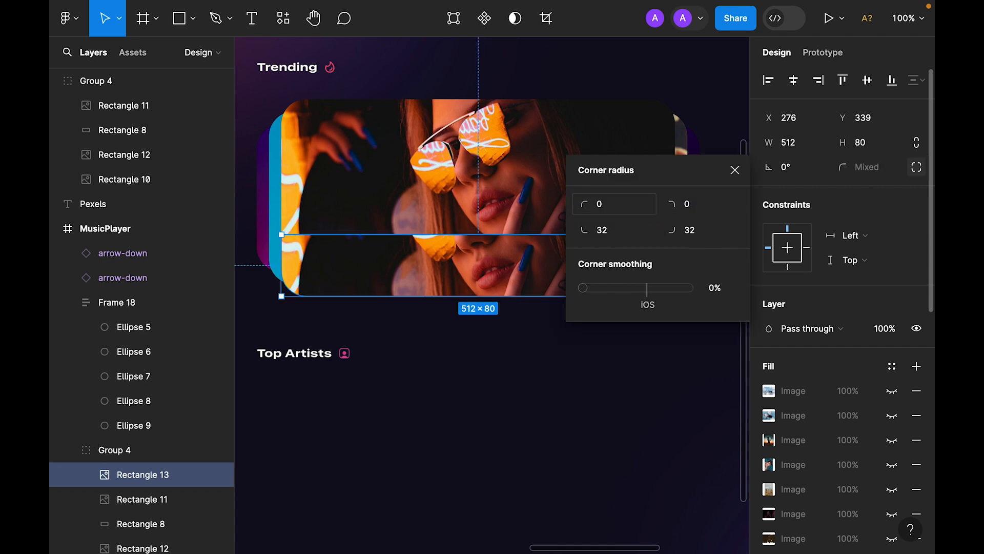
{"action": "left_click", "coordinate": [732, 170]}
Step: Replace the strip's image fills with the Dark library color at 50% opacity
{"action": "scroll", "coordinate": [821, 292], "scroll_direction": "down", "scroll_amount": 8}
{"action": "scroll", "coordinate": [851, 277], "scroll_direction": "up", "scroll_amount": 6}
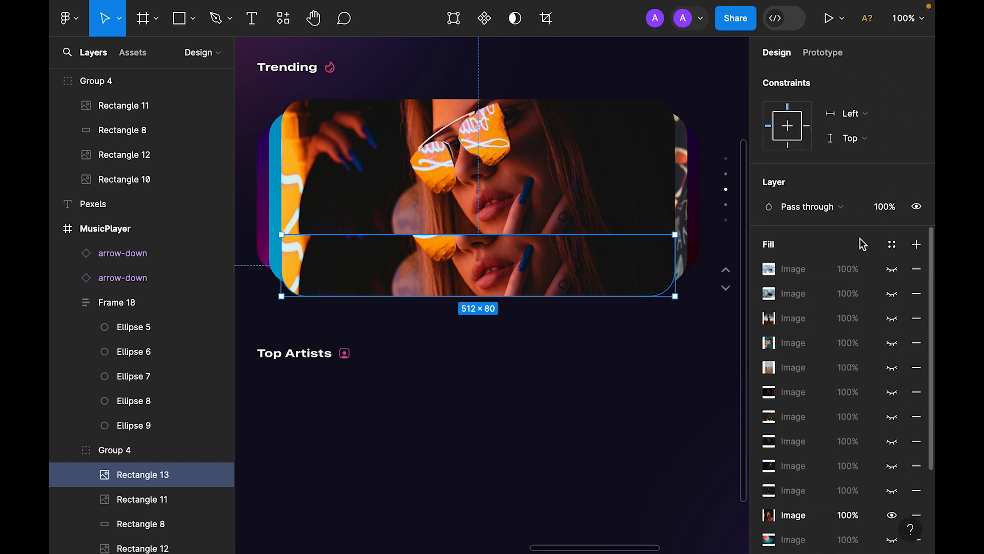
{"action": "scroll", "coordinate": [863, 244], "scroll_direction": "up", "scroll_amount": 3}
{"action": "left_click", "coordinate": [893, 366]}
{"action": "scroll", "coordinate": [666, 400], "scroll_direction": "down", "scroll_amount": 5}
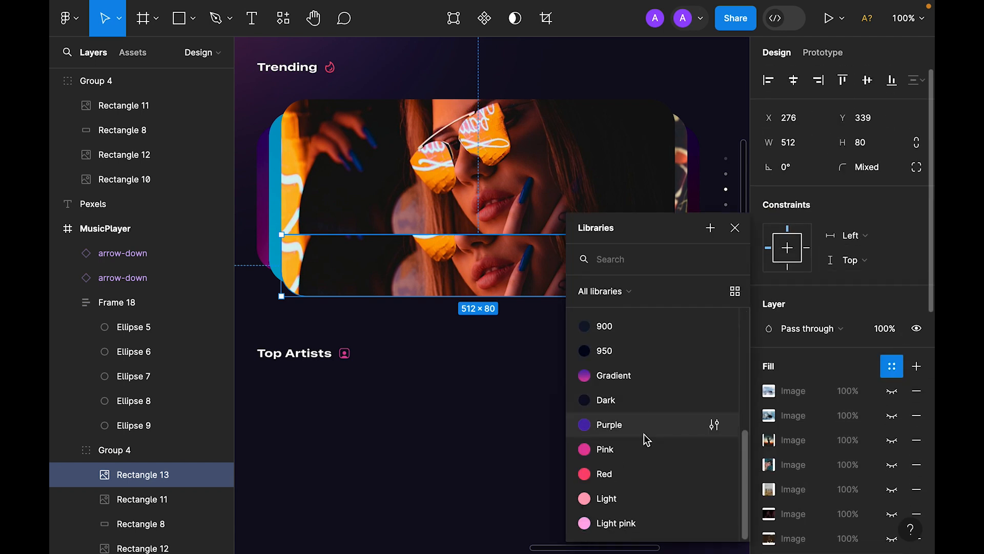
{"action": "left_click", "coordinate": [606, 400]}
{"action": "left_click", "coordinate": [893, 367]}
{"action": "left_click", "coordinate": [857, 396]}
{"action": "key", "text": "Return"}
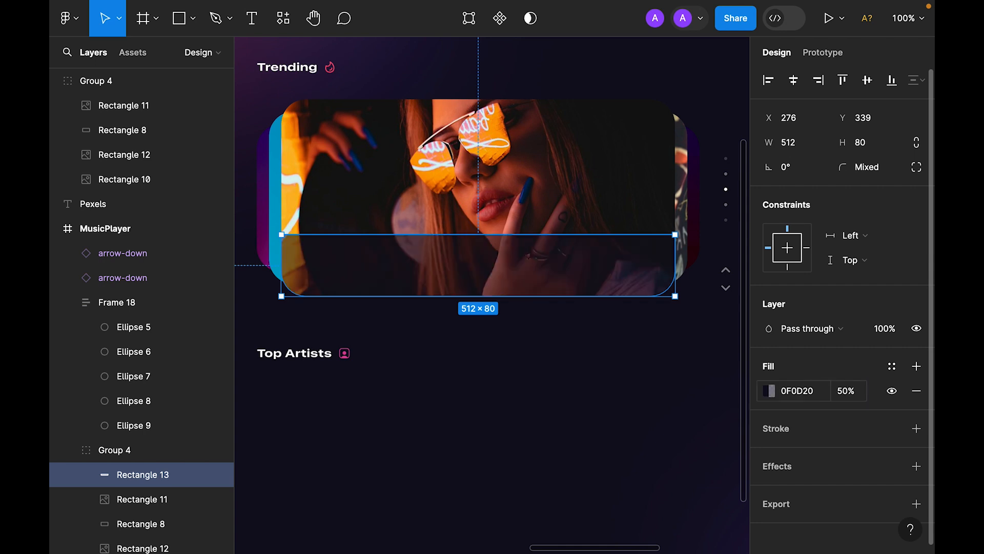
Step: Add a background blur effect of 50 to the strip
{"action": "left_click", "coordinate": [917, 467]}
{"action": "left_click", "coordinate": [828, 482]}
{"action": "left_click", "coordinate": [833, 521]}
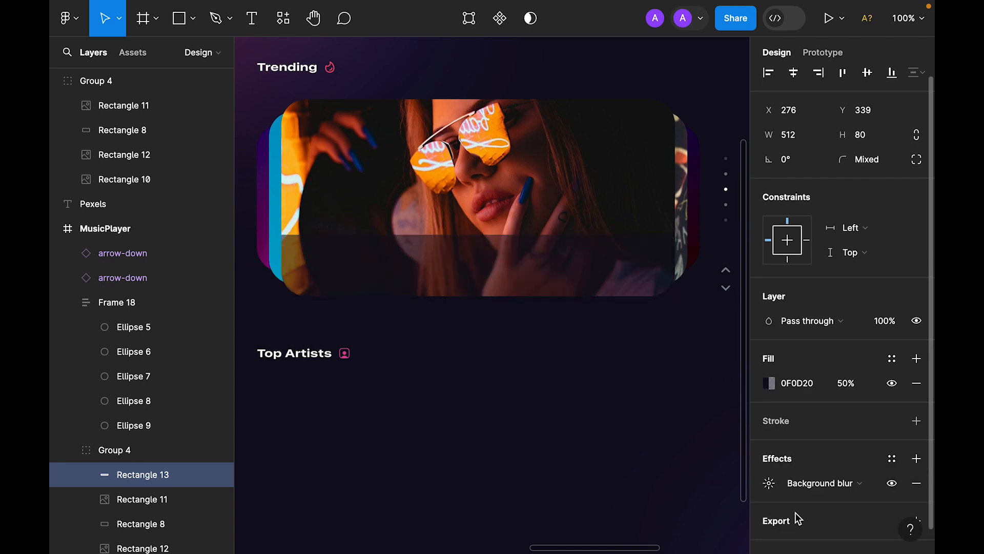
{"action": "left_click", "coordinate": [770, 487]}
{"action": "type", "text": "50"}
{"action": "key", "text": "Return"}
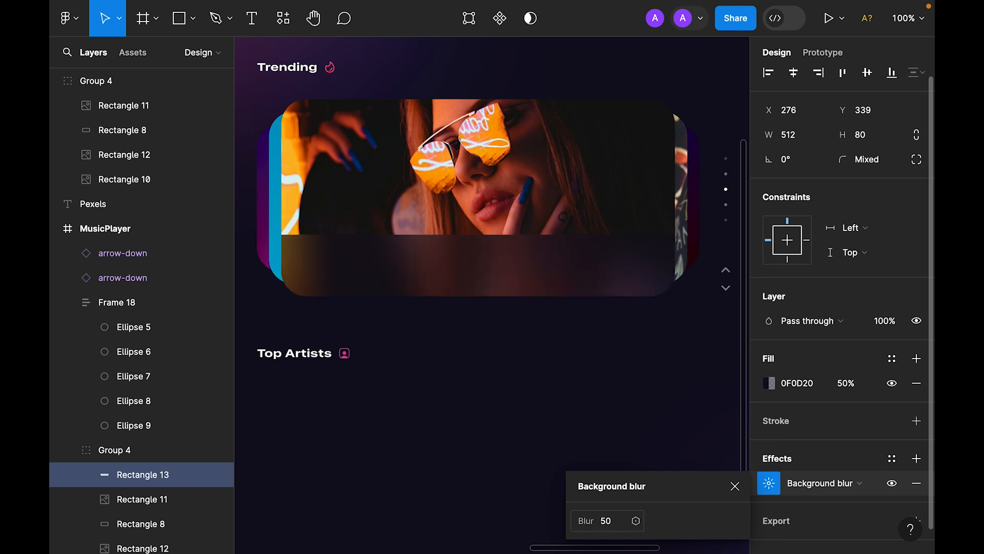
{"action": "left_click", "coordinate": [735, 486]}
Step: Add the song title "In My Feelings" as text near the left side of the caption strip
{"action": "key", "text": "t"}
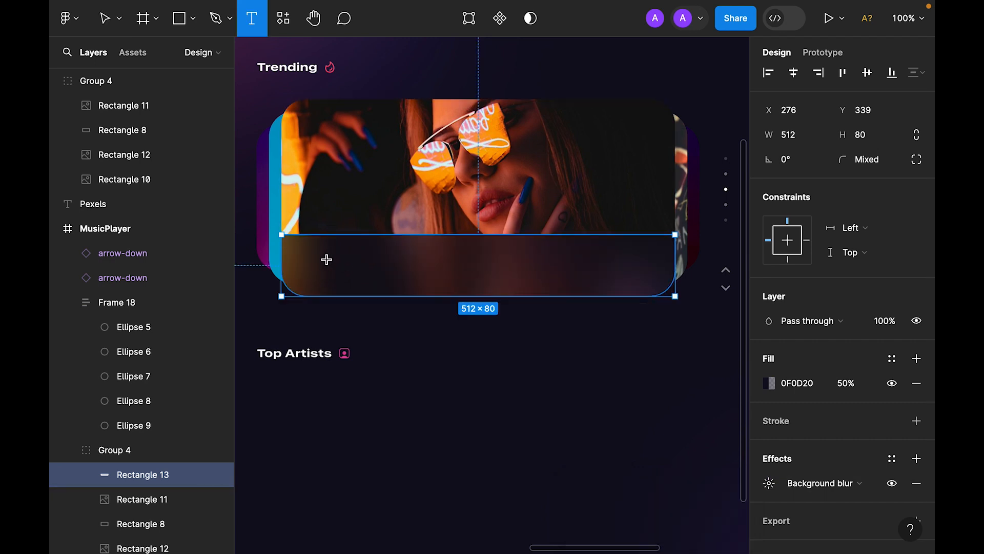
{"action": "left_click", "coordinate": [326, 259]}
{"action": "type", "text": "In My Feelings"}
{"action": "key", "text": "Escape"}
{"action": "left_click_drag", "start_coordinate": [368, 270], "coordinate": [368, 257]}
Step: Duplicate the song title just below itself and change the copy to "Camila Cabello - 63M Plays"
{"action": "left_click_drag", "start_coordinate": [368, 256], "coordinate": [369, 273]}
{"action": "double_click", "coordinate": [369, 272]}
{"action": "type", "text": "Camila Cabello - 63M Plays"}
{"action": "key", "text": "Escape"}
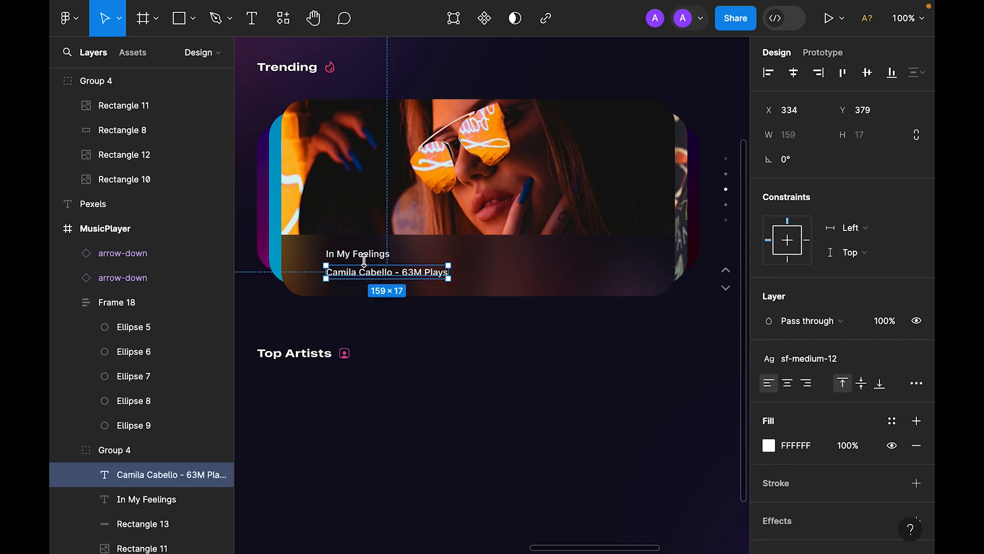
Step: Combine the two caption text lines into a vertical auto layout with a gap of 4
{"action": "left_click", "coordinate": [365, 257], "text": "shift"}
{"action": "key", "text": "shift+a"}
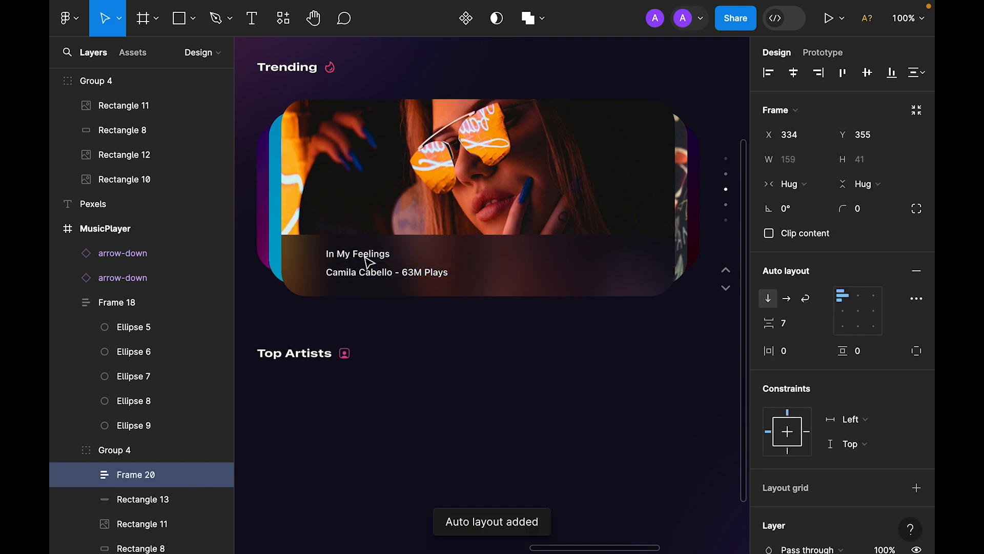
{"action": "left_click", "coordinate": [802, 328]}
{"action": "type", "text": "4"}
{"action": "key", "text": "Return"}
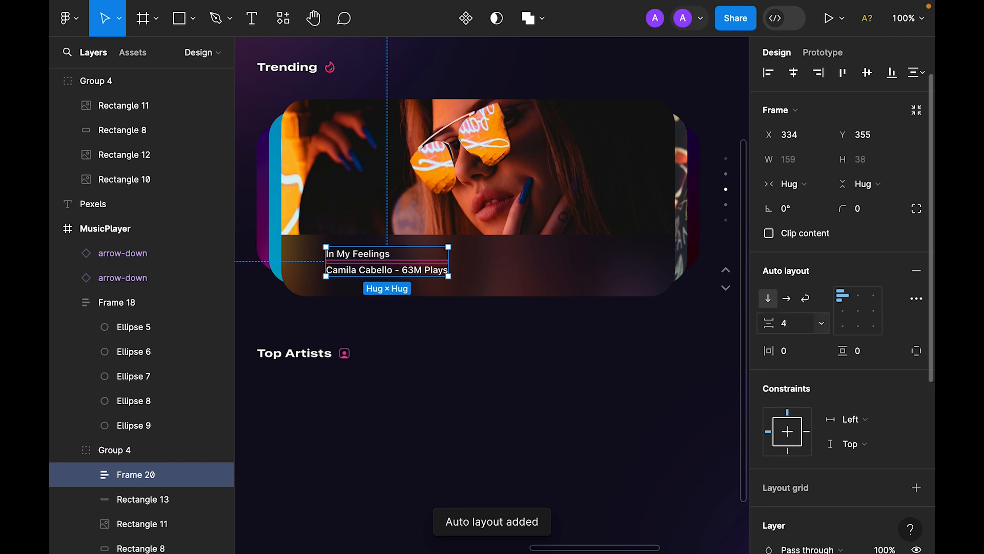
Step: Apply the sf-expnd-bold-20 text style to the "In My Feelings" title
{"action": "double_click", "coordinate": [363, 258]}
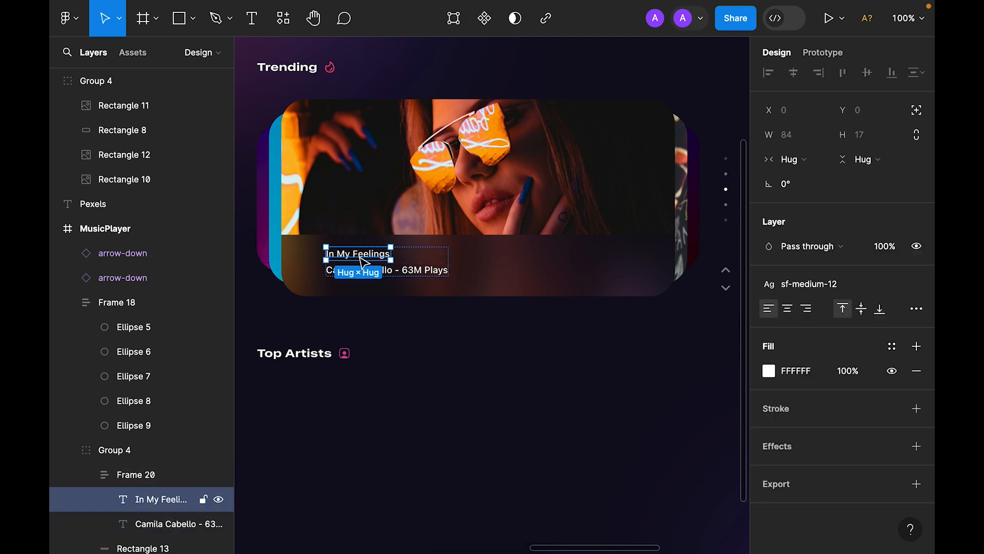
{"action": "left_click", "coordinate": [853, 292]}
{"action": "left_click", "coordinate": [837, 440]}
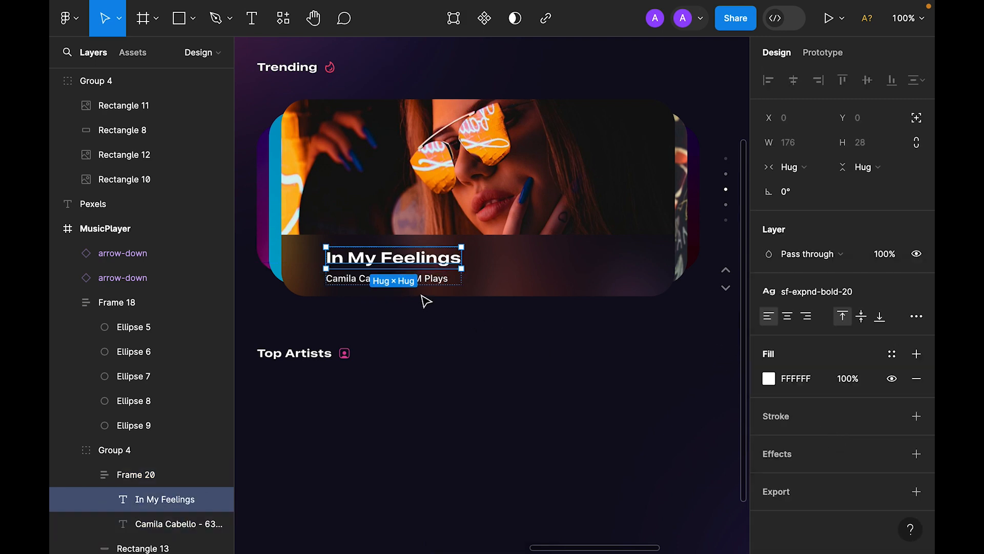
Step: Apply sf-regular-12 at 50% opacity to the artist line and move the text frame to X 308, 32 px inside the strip's left edge
{"action": "left_click", "coordinate": [403, 280]}
{"action": "left_click", "coordinate": [836, 292]}
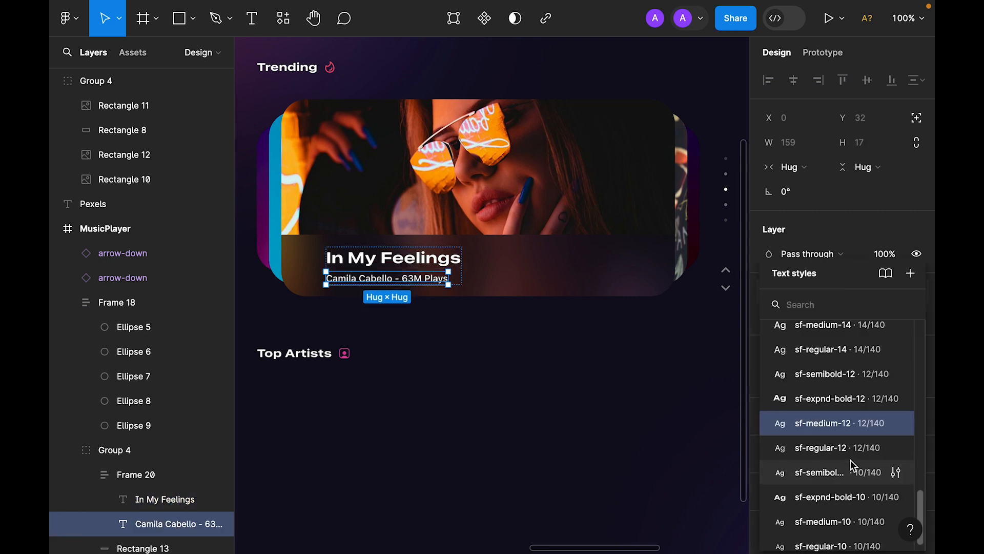
{"action": "left_click", "coordinate": [824, 449]}
{"action": "key", "text": "5"}
{"action": "key", "text": "shift+Return"}
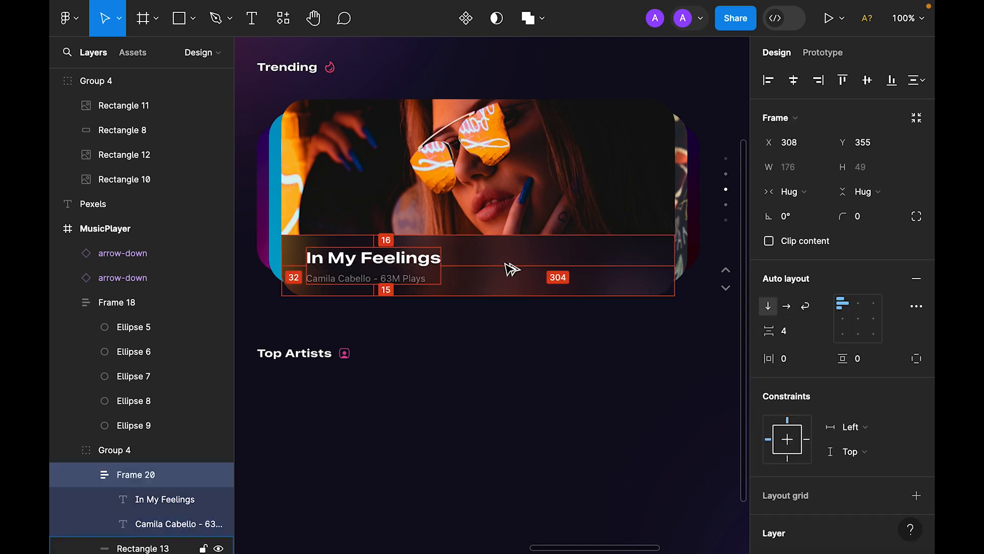
{"action": "left_click", "coordinate": [491, 359]}
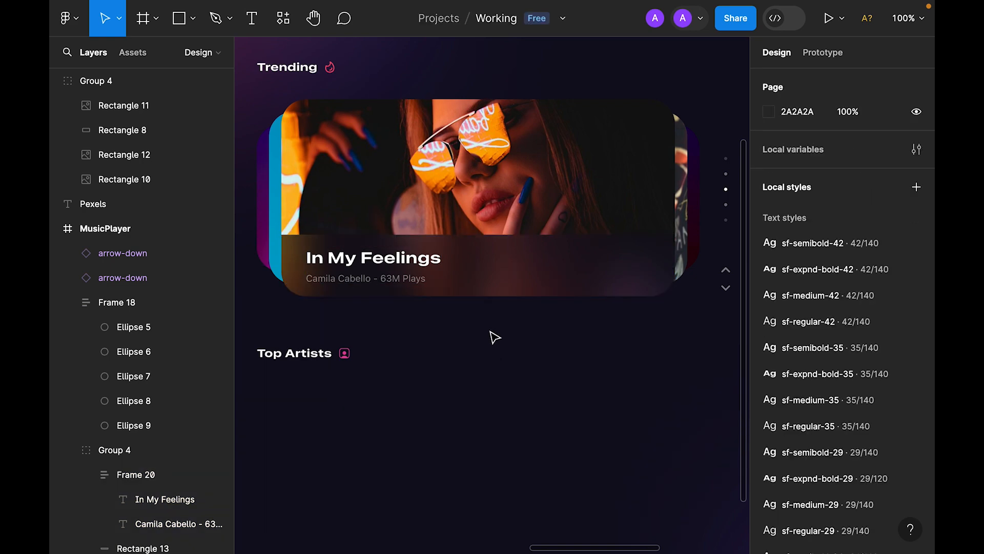
Step: Place an ellipse over the right part of the caption strip and set it to 40 × 40 with locked proportions
{"action": "left_click_drag", "start_coordinate": [490, 332], "coordinate": [479, 351]}
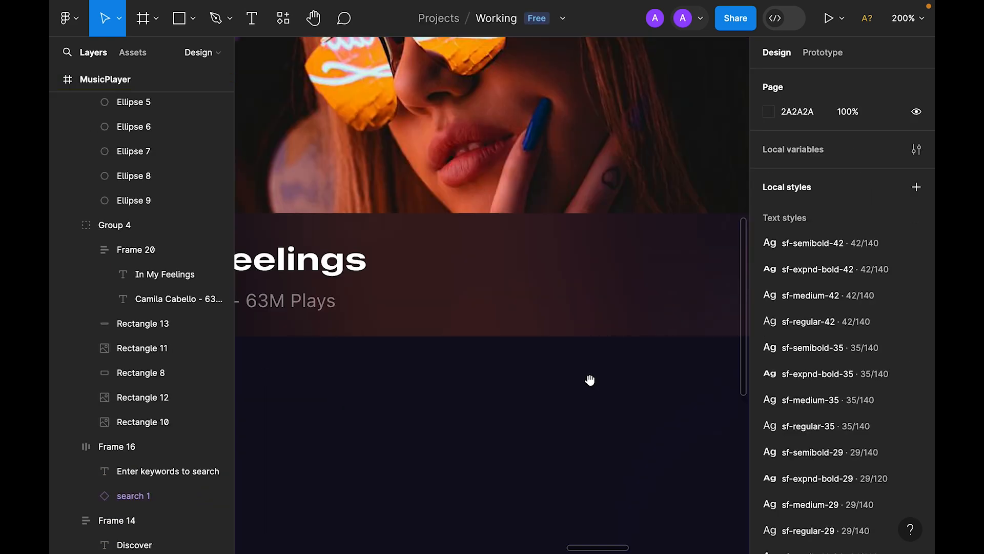
{"action": "left_click_drag", "start_coordinate": [589, 380], "coordinate": [391, 398]}
{"action": "left_click", "coordinate": [359, 323], "text": "super"}
{"action": "left_click", "coordinate": [195, 20]}
{"action": "left_click", "coordinate": [172, 106]}
{"action": "left_click", "coordinate": [513, 279]}
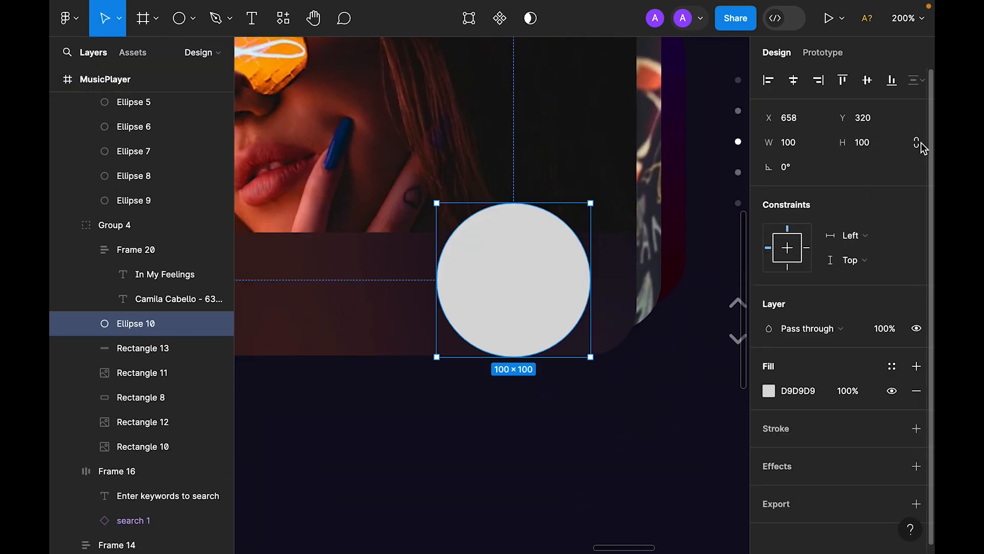
{"action": "left_click", "coordinate": [873, 147]}
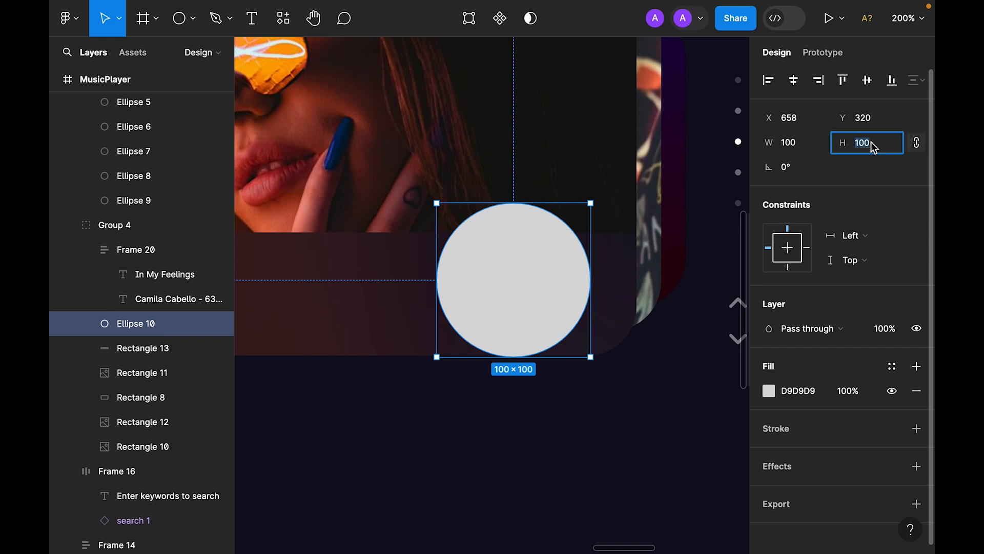
{"action": "type", "text": "40"}
{"action": "key", "text": "Return"}
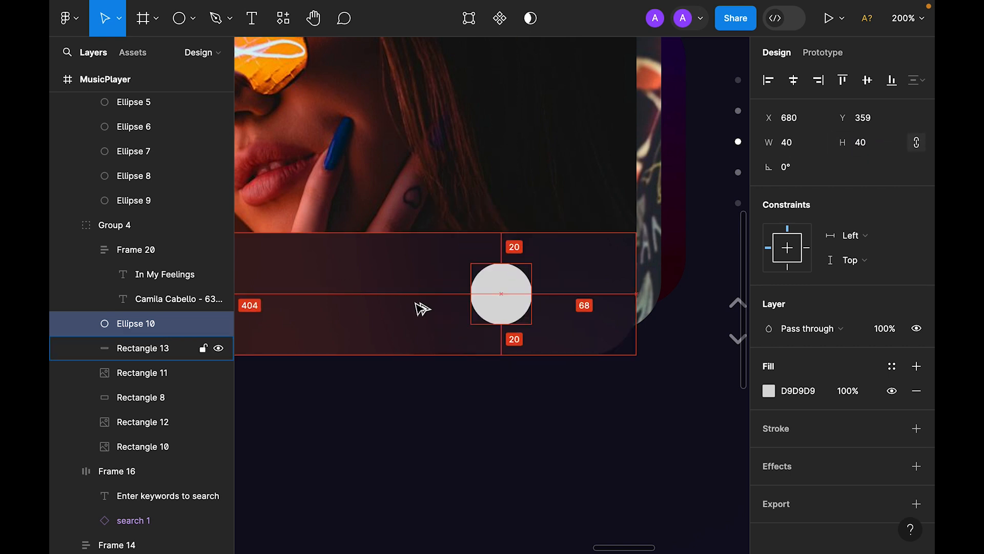
Step: Nudge the circle horizontally to X 716, 32 px inside the caption strip's right edge
{"action": "key", "text": "Right"}
{"action": "key", "text": "Right"}
{"action": "key", "text": "Right"}
{"action": "key", "text": "Right"}
{"action": "key", "text": "Right"}
{"action": "key", "text": "Right"}
{"action": "key", "text": "Right"}
{"action": "key", "text": "Right"}
{"action": "key", "text": "Right"}
{"action": "key", "text": "Right"}
{"action": "key", "text": "Right"}
{"action": "key", "text": "Right"}
{"action": "key", "text": "Right"}
{"action": "key", "text": "Right"}
{"action": "key", "text": "Right"}
{"action": "key", "text": "Right"}
{"action": "key", "text": "Right"}
{"action": "key", "text": "Right"}
{"action": "key", "text": "Right"}
{"action": "key", "text": "Right"}
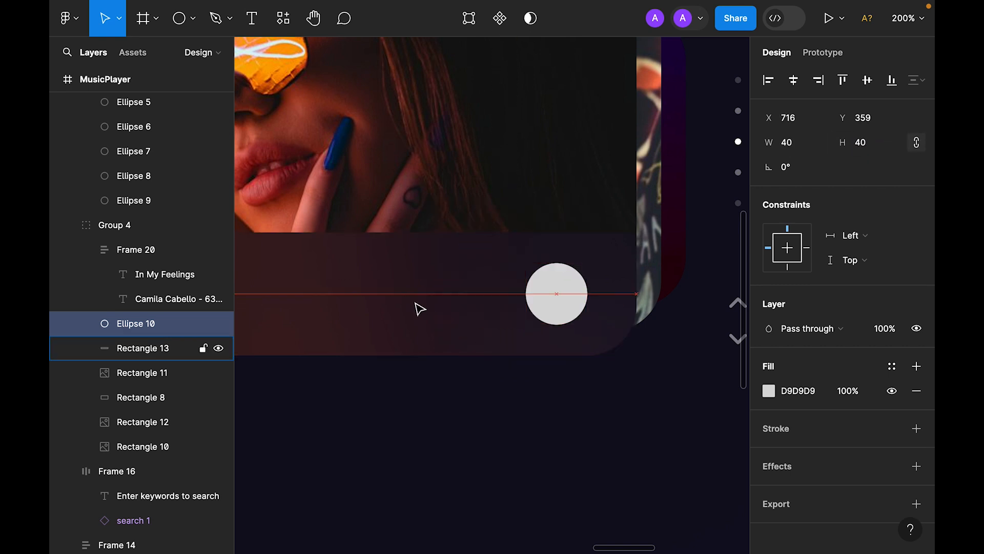
{"action": "key", "text": "Right"}
{"action": "key", "text": "Right"}
{"action": "key", "text": "Right"}
{"action": "key", "text": "Right"}
Step: Copy the filled heart icon from the icon set and place it over the circle on the caption strip
{"action": "key", "text": "shift+0"}
{"action": "left_click_drag", "start_coordinate": [470, 428], "coordinate": [728, 425]}
{"action": "left_click_drag", "start_coordinate": [252, 413], "coordinate": [585, 408]}
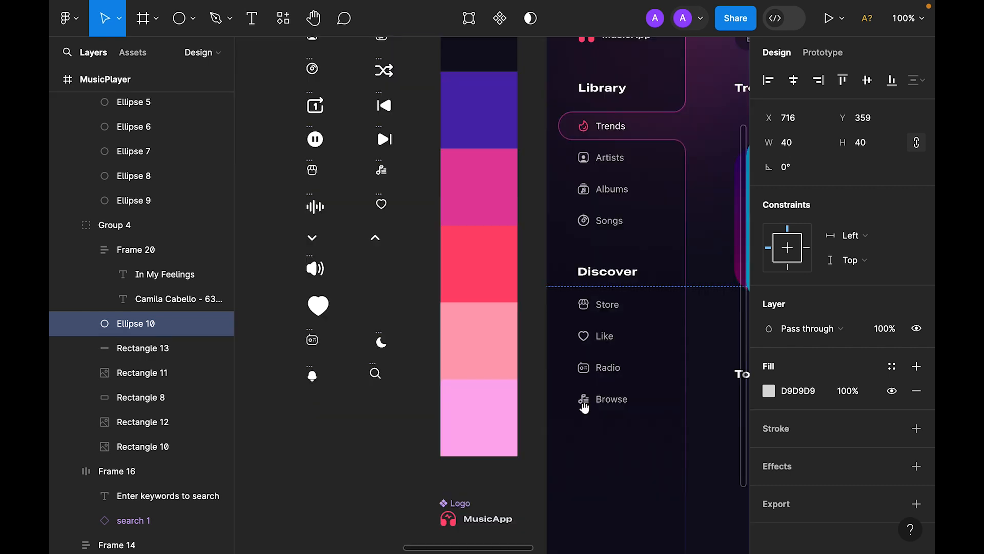
{"action": "left_click_drag", "start_coordinate": [308, 408], "coordinate": [380, 372]}
{"action": "left_click", "coordinate": [410, 408]}
{"action": "scroll", "coordinate": [410, 281], "scroll_direction": "up", "scroll_amount": 1}
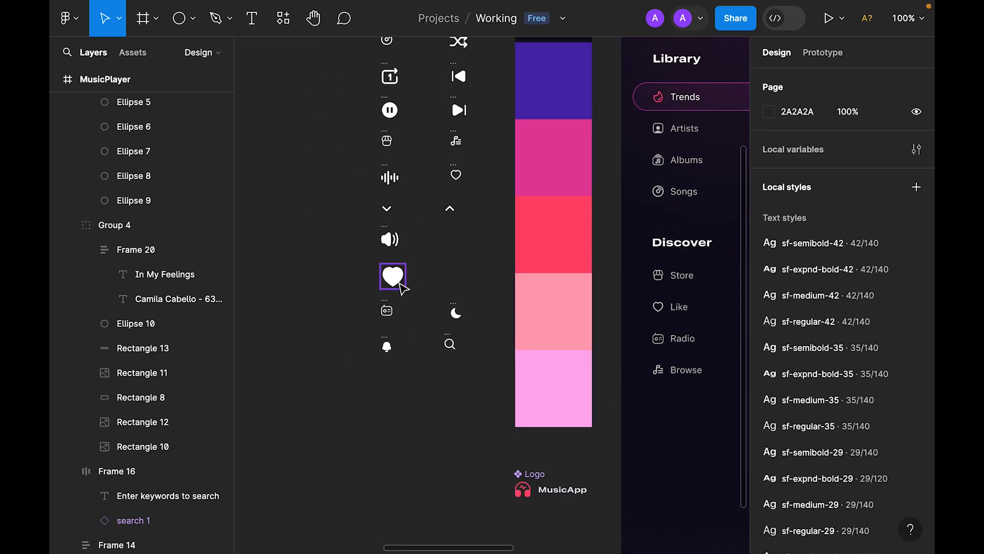
{"action": "left_click", "coordinate": [401, 277]}
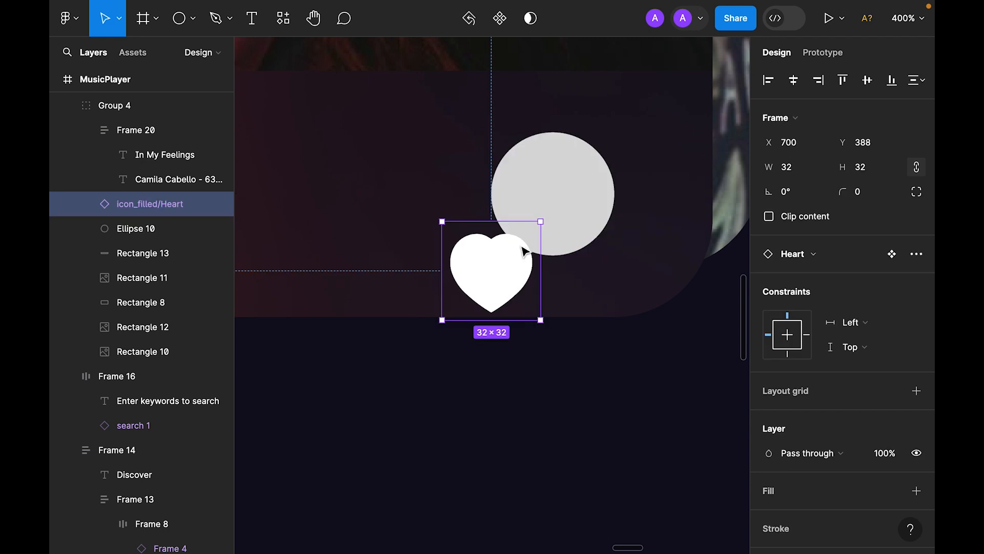
{"action": "left_click_drag", "start_coordinate": [510, 266], "coordinate": [569, 191]}
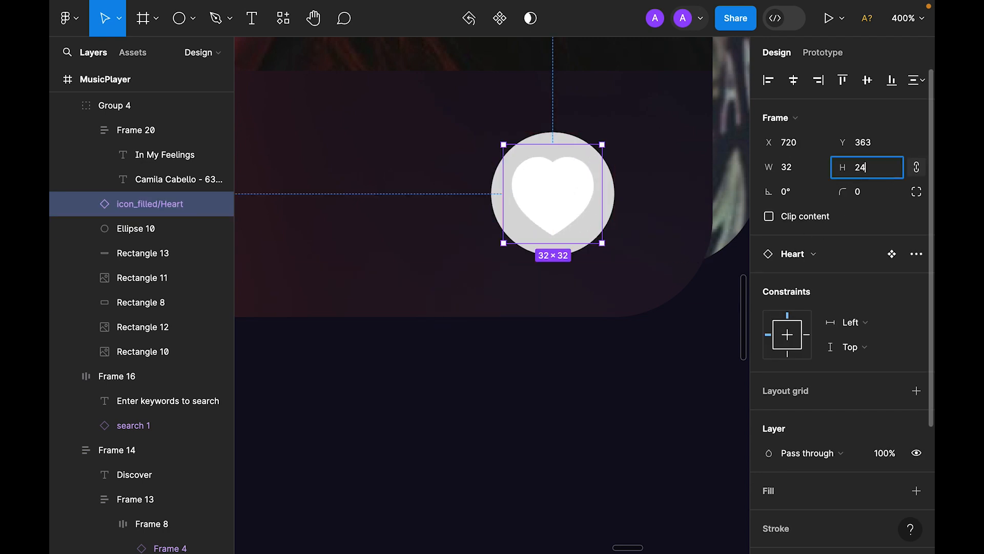
Step: Resize the heart icon to 24 × 24 and center it horizontally and vertically on the circle
{"action": "type", "text": "24"}
{"action": "key", "text": "Return"}
{"action": "left_click", "coordinate": [597, 206], "text": "shift"}
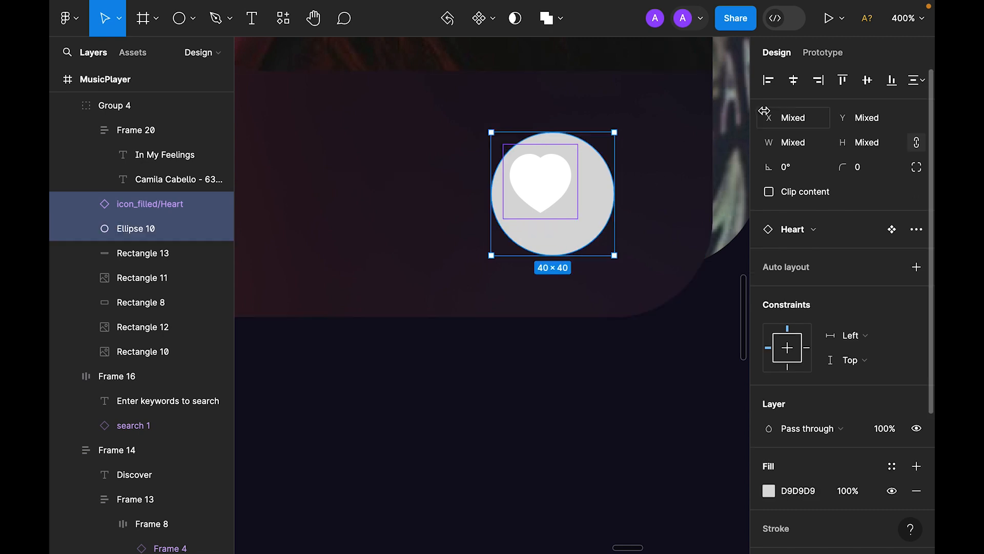
{"action": "left_click", "coordinate": [794, 80]}
{"action": "left_click", "coordinate": [867, 80]}
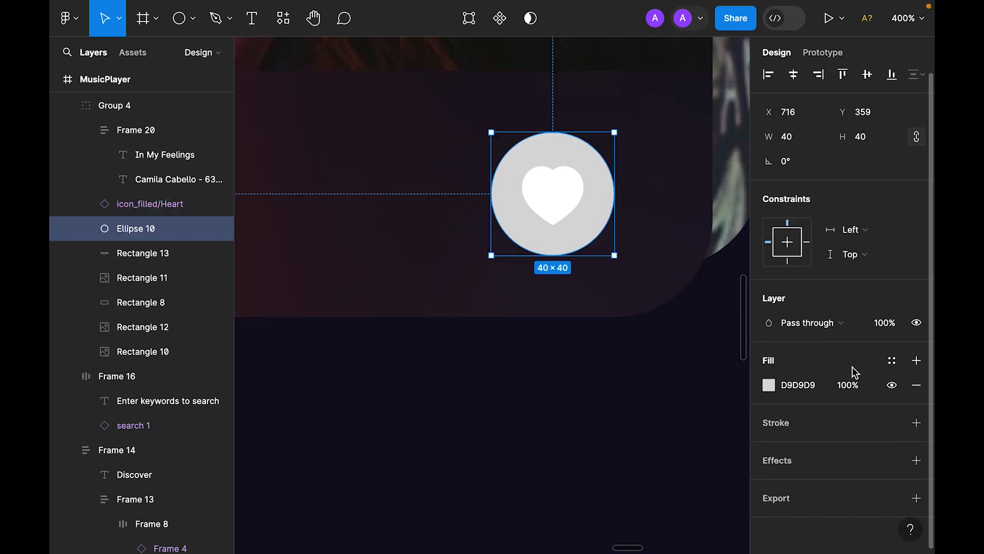
Step: Fill the circle behind the heart with the Dark library color
{"action": "left_click", "coordinate": [893, 359]}
{"action": "scroll", "coordinate": [668, 417], "scroll_direction": "down", "scroll_amount": 5}
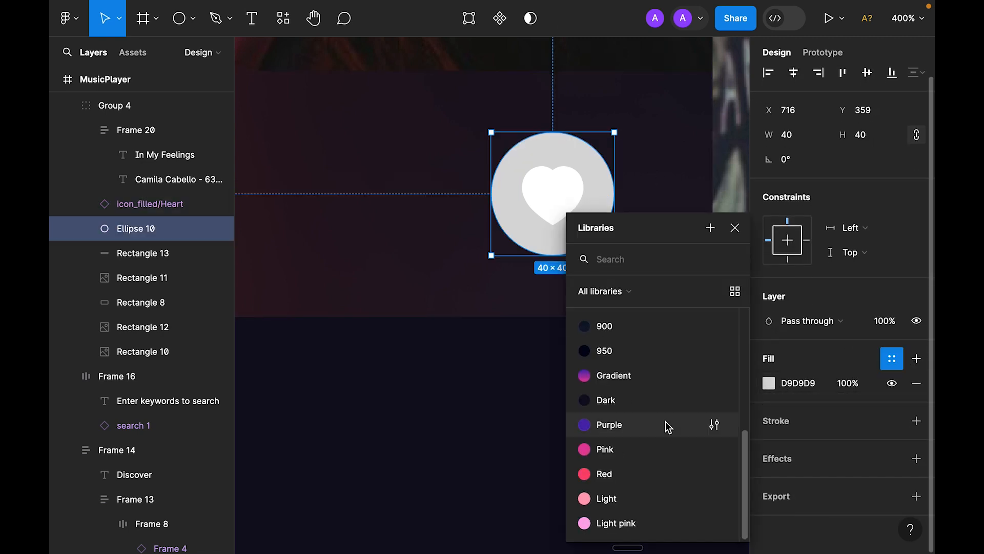
{"action": "left_click", "coordinate": [618, 406]}
Step: Recolor the heart icon from White to the Red library color
{"action": "left_click", "coordinate": [570, 213]}
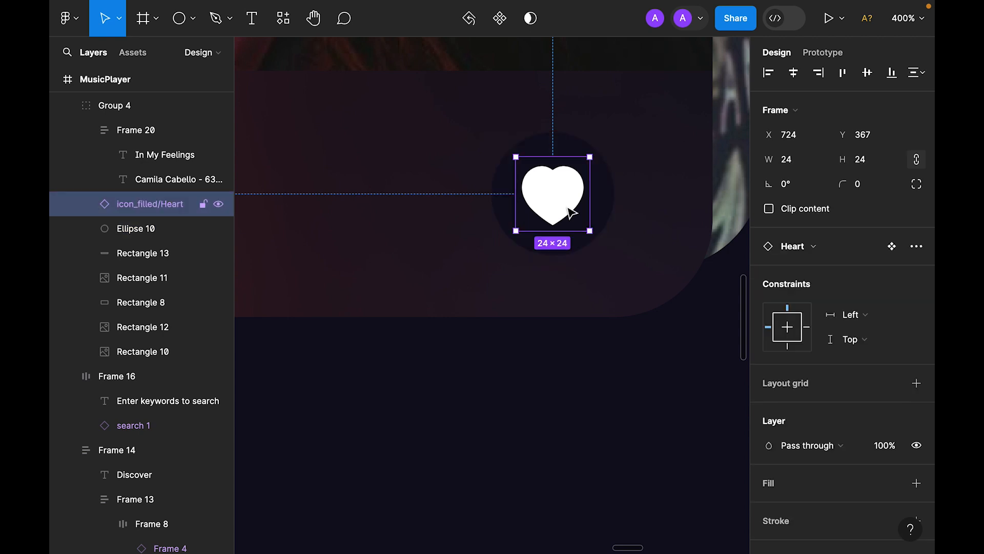
{"action": "scroll", "coordinate": [841, 404], "scroll_direction": "down", "scroll_amount": 3}
{"action": "left_click", "coordinate": [769, 420]}
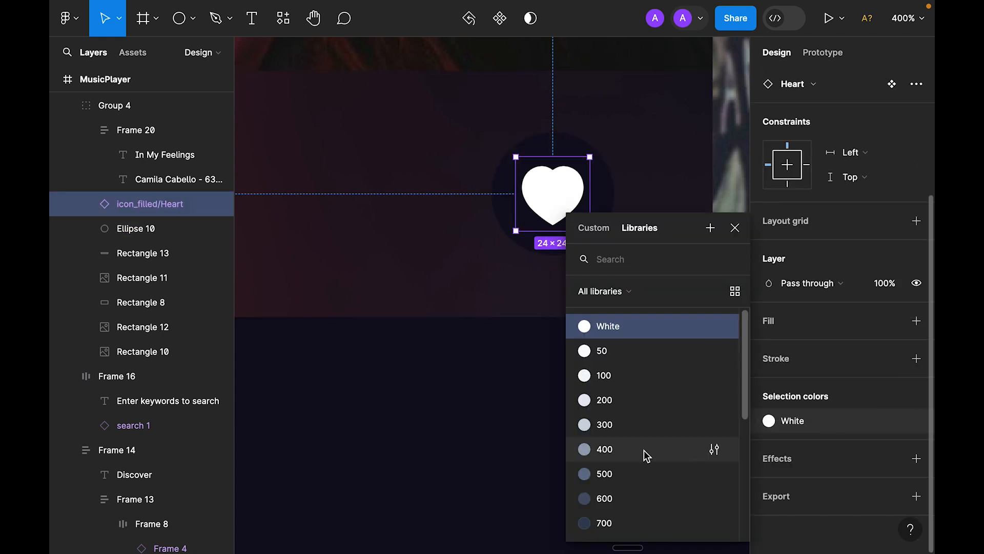
{"action": "scroll", "coordinate": [646, 471], "scroll_direction": "down", "scroll_amount": 5}
{"action": "left_click", "coordinate": [607, 452]}
{"action": "left_click", "coordinate": [580, 481]}
{"action": "left_click", "coordinate": [514, 473]}
{"action": "left_click", "coordinate": [515, 473]}
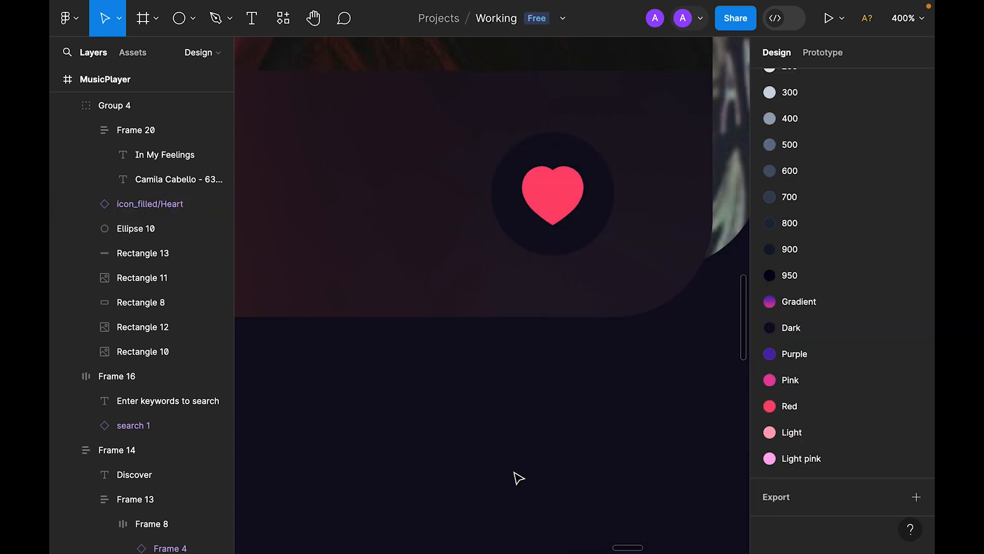
Step: Detach the circle's Dark fill style and reduce the fill opacity to 50%
{"action": "left_click", "coordinate": [582, 238]}
{"action": "left_click", "coordinate": [891, 366]}
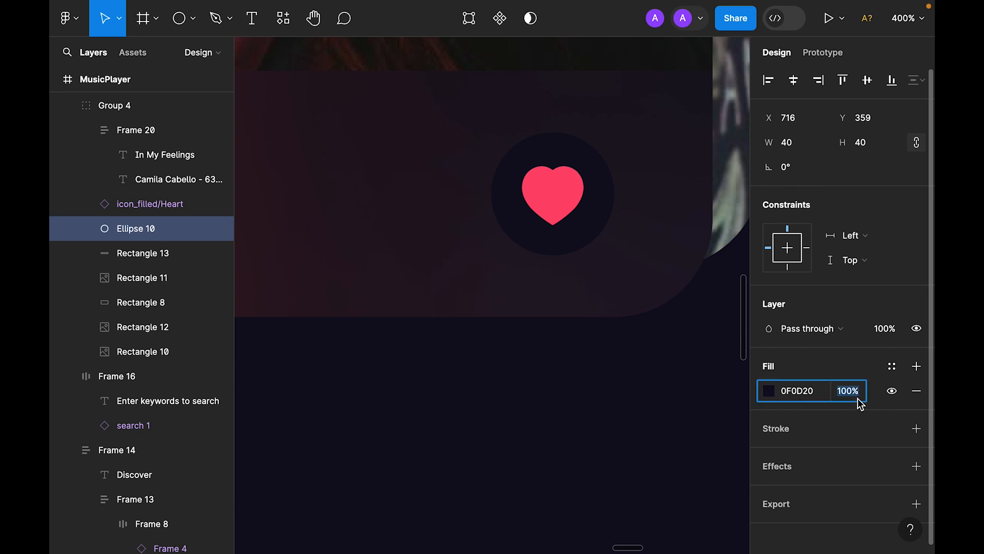
{"action": "key", "text": "Return"}
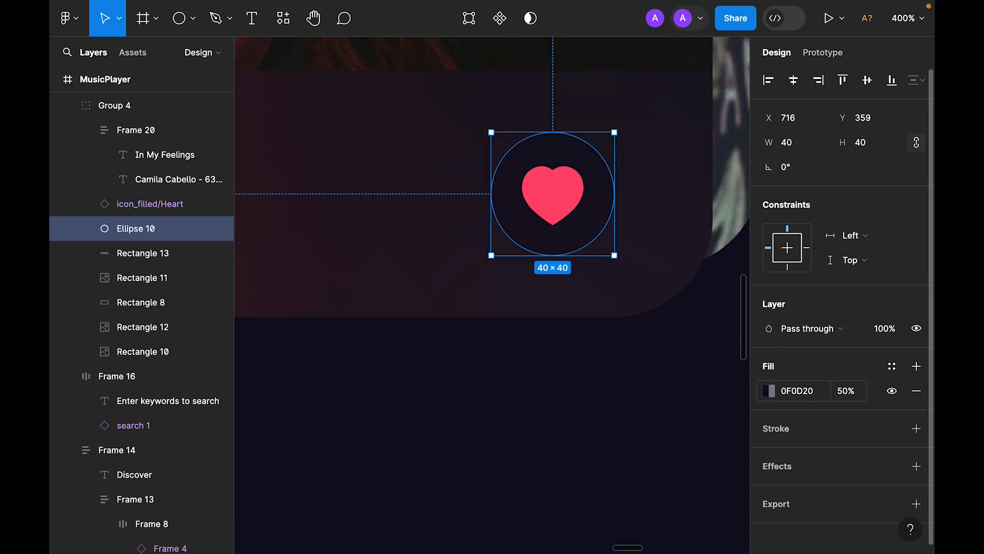
Step: Add a 1 px inside stroke to the circle using the Gradient library color
{"action": "left_click", "coordinate": [916, 428]}
{"action": "left_click", "coordinate": [892, 428]}
{"action": "scroll", "coordinate": [717, 444], "scroll_direction": "down", "scroll_amount": 5}
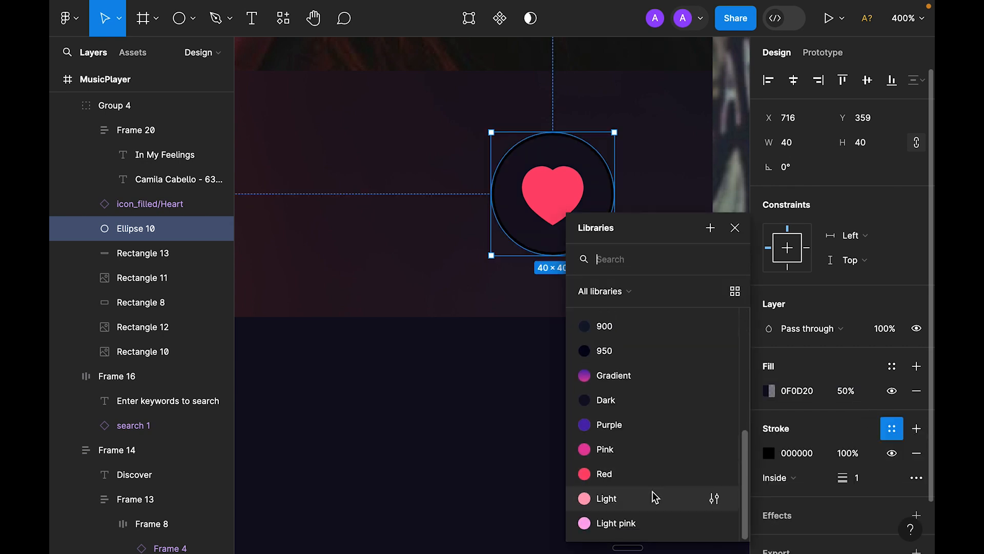
{"action": "left_click", "coordinate": [636, 377]}
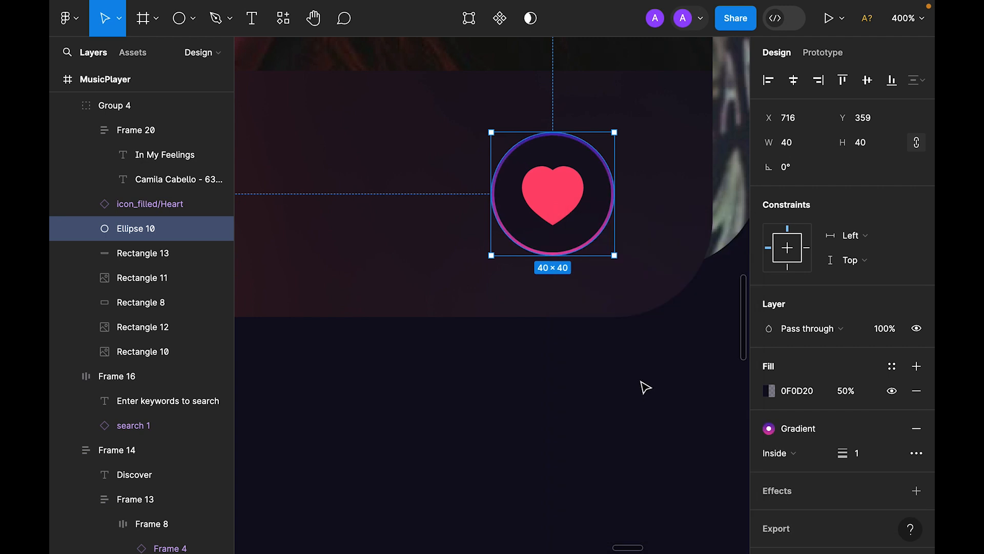
Step: Detach the circle's Gradient stroke style and set the stroke opacity to 25%
{"action": "left_click", "coordinate": [892, 428]}
{"action": "left_click", "coordinate": [852, 453]}
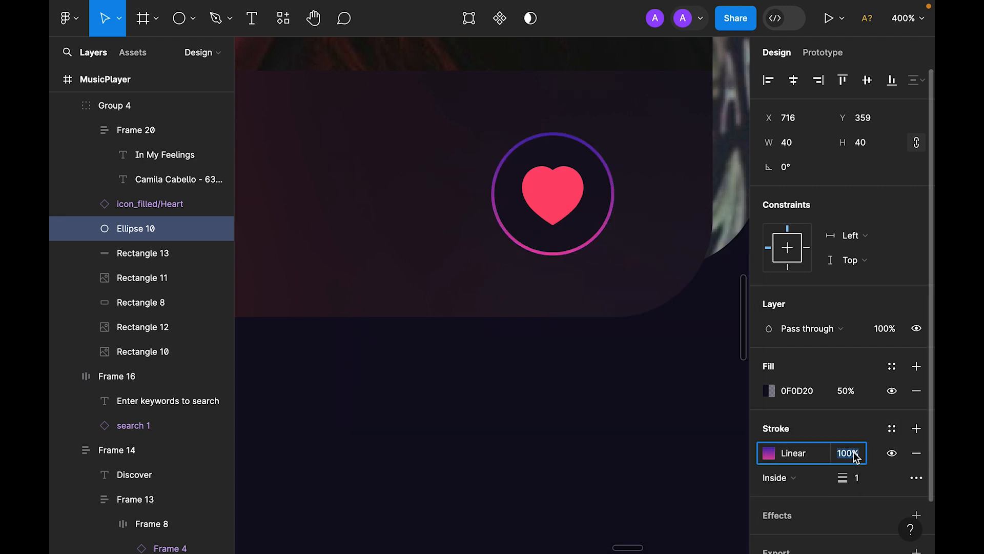
{"action": "type", "text": "25"}
{"action": "key", "text": "Return"}
{"action": "left_click", "coordinate": [597, 475]}
Step: Place a 100 × 100 rectangle below the Top Artists heading, aligned with the heading's left edge at X 244
{"action": "key", "text": "shift+1"}
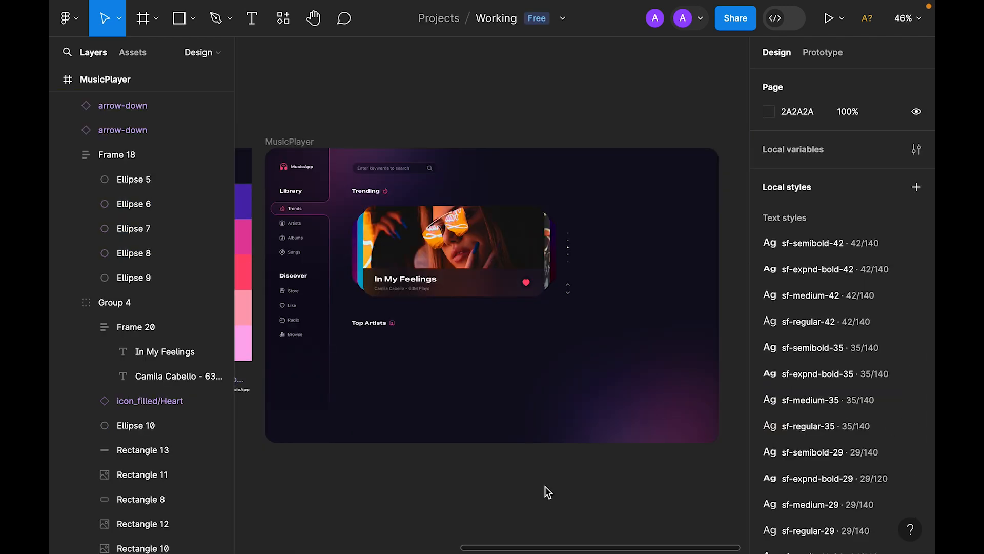
{"action": "key", "text": "shift+0"}
{"action": "left_click_drag", "start_coordinate": [494, 417], "coordinate": [539, 336]}
{"action": "key", "text": "r"}
{"action": "left_click", "coordinate": [342, 285]}
{"action": "left_click_drag", "start_coordinate": [354, 282], "coordinate": [378, 310]}
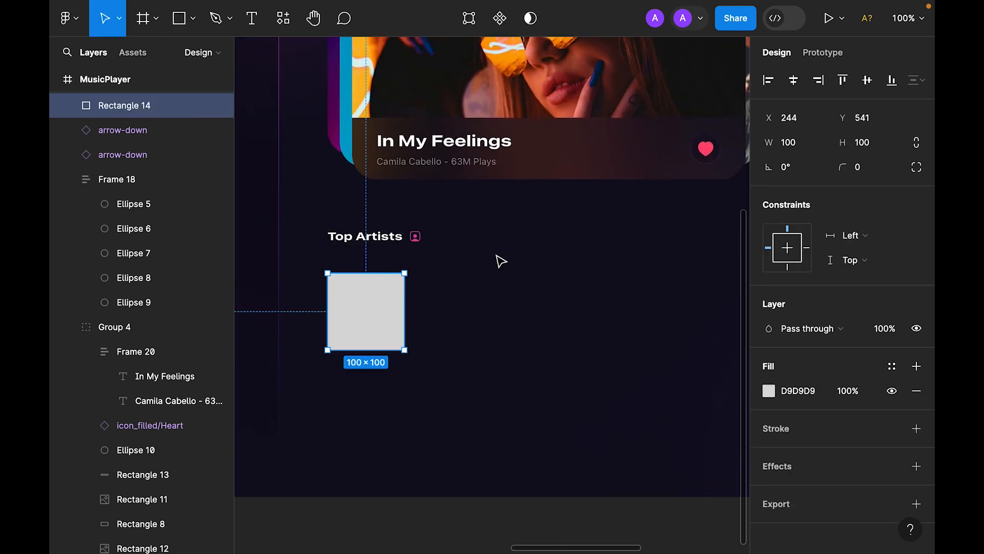
Step: Resize the new rectangle to 140 × 200 and give it a corner radius of 16
{"action": "left_click", "coordinate": [801, 153]}
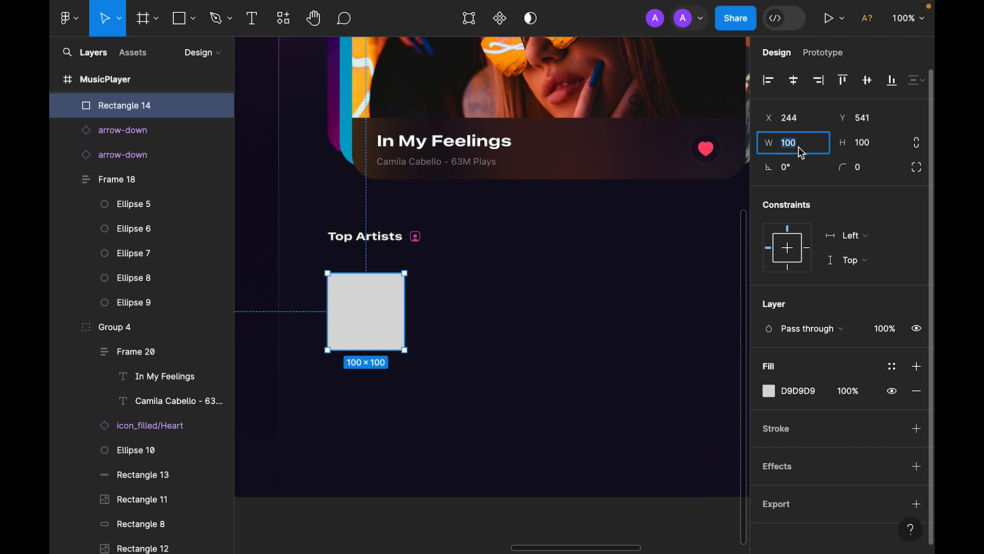
{"action": "key", "text": "Tab"}
{"action": "type", "text": "2"}
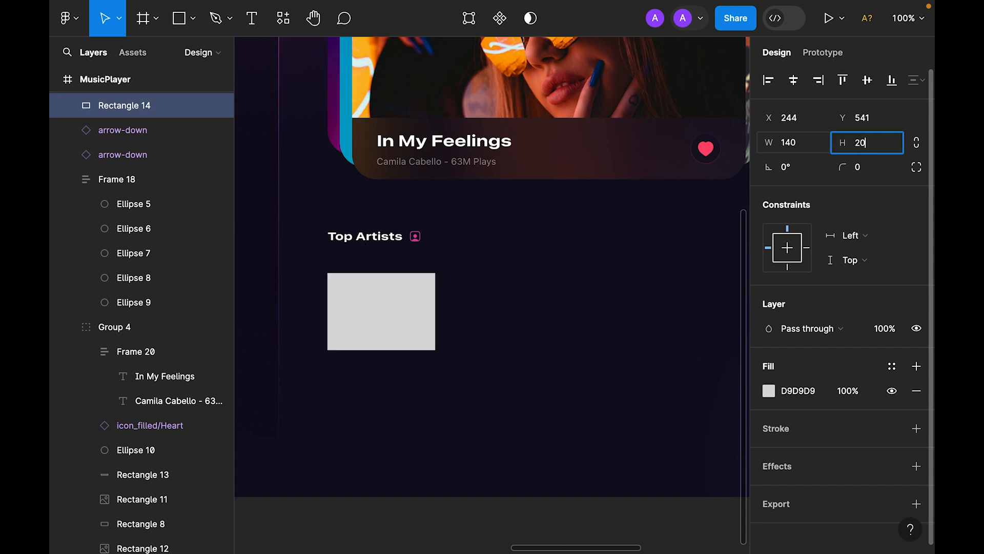
{"action": "type", "text": "00"}
{"action": "left_click", "coordinate": [876, 172]}
{"action": "type", "text": "16"}
{"action": "key", "text": "Return"}
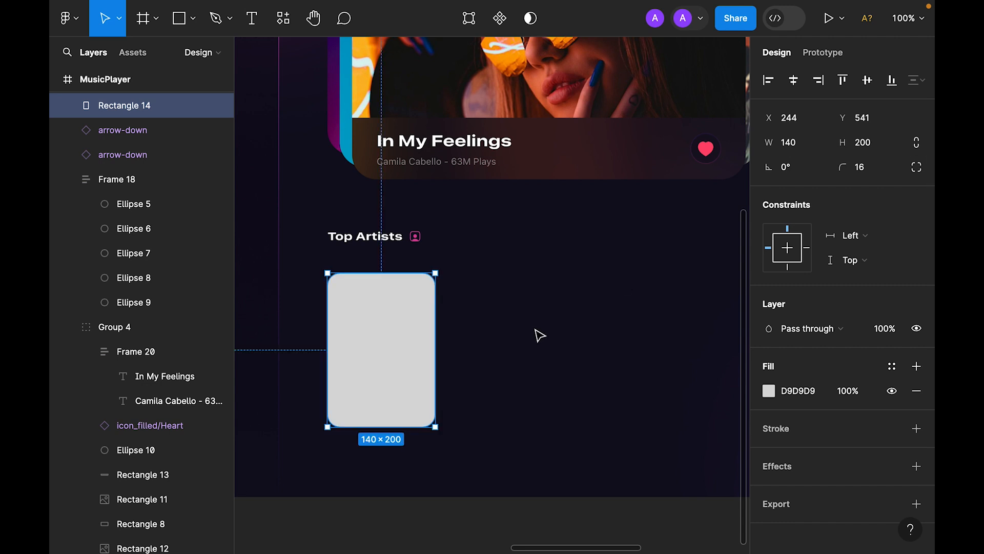
Step: Nudge the artist card vertically to Y 535, closer to the Top Artists heading
{"action": "scroll", "coordinate": [538, 336], "scroll_direction": "down", "scroll_amount": 1}
{"action": "key", "text": "shift+Up"}
{"action": "key", "text": "Down"}
{"action": "key", "text": "Down"}
{"action": "key", "text": "Down"}
{"action": "key", "text": "Down"}
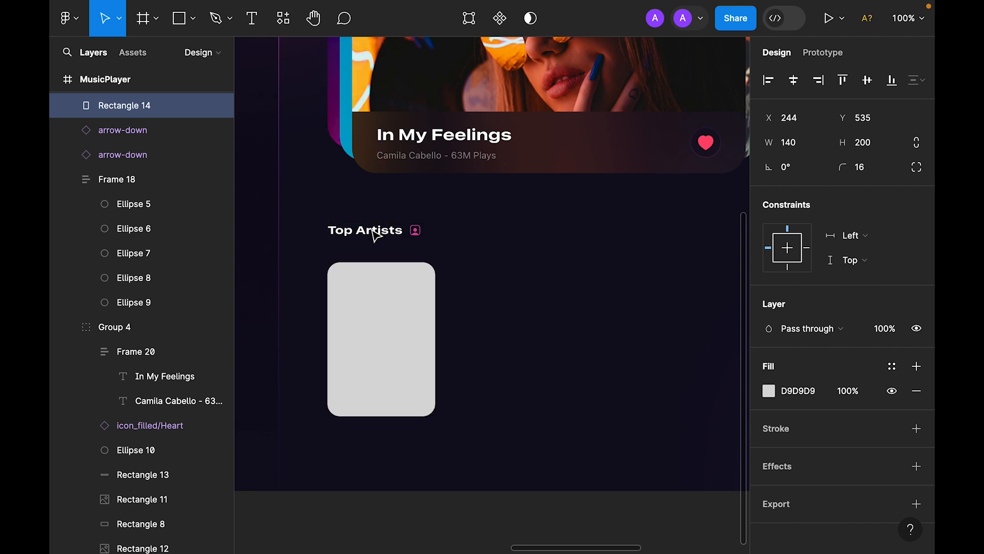
Step: Apply the Pink colour style to the artist card rectangle's fill
{"action": "scroll", "coordinate": [378, 277], "scroll_direction": "down", "scroll_amount": 2}
{"action": "left_click", "coordinate": [892, 366]}
{"action": "scroll", "coordinate": [626, 402], "scroll_direction": "down", "scroll_amount": 5}
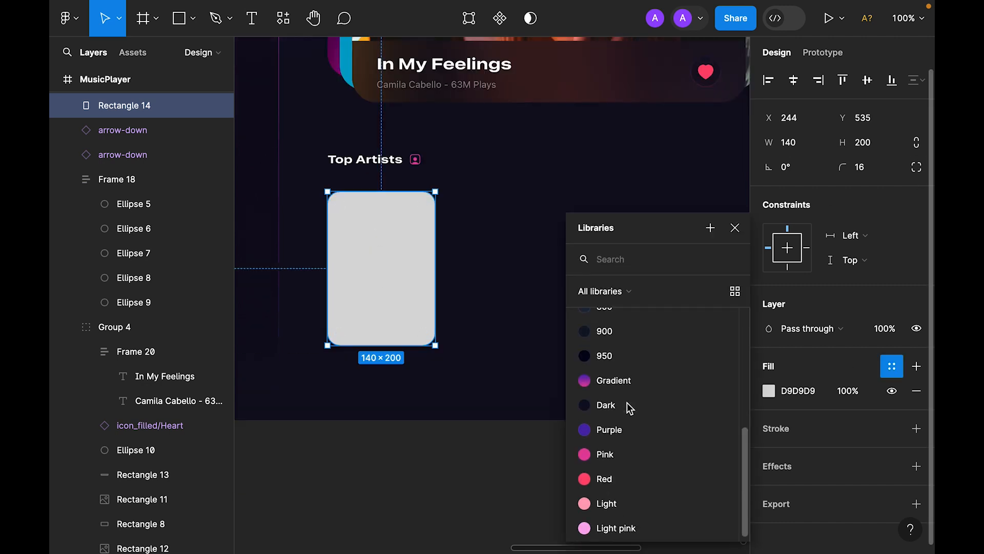
{"action": "left_click", "coordinate": [606, 450]}
{"action": "left_click", "coordinate": [389, 487]}
Step: Place a 100 × 100 circle inside the pink card, 20 from the card's top and side edges
{"action": "left_click", "coordinate": [398, 293]}
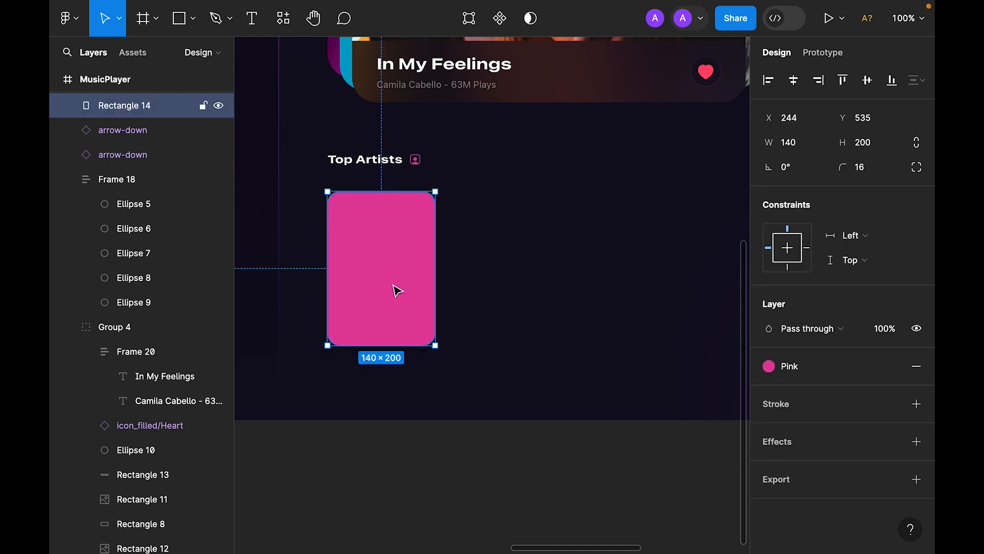
{"action": "left_click", "coordinate": [179, 18]}
{"action": "left_click", "coordinate": [193, 19]}
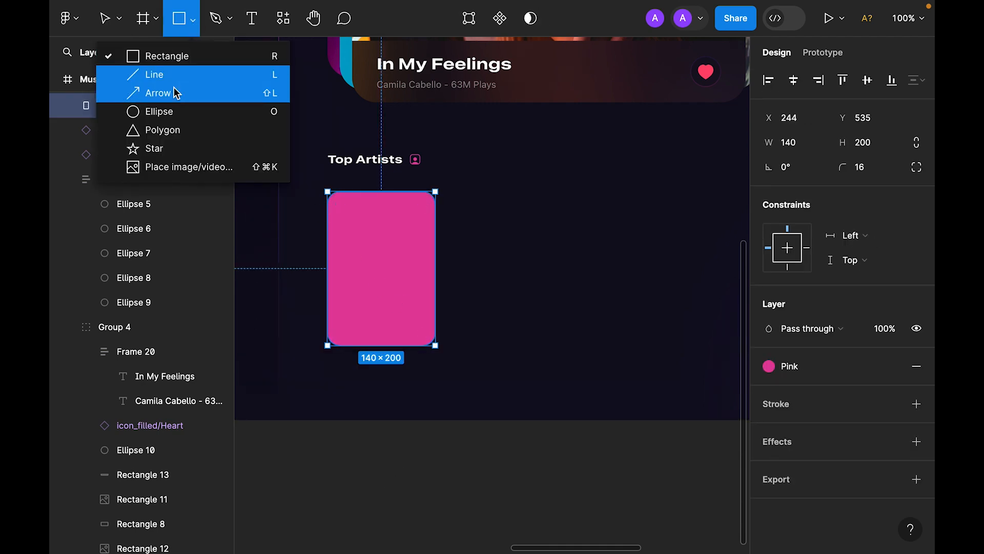
{"action": "left_click", "coordinate": [173, 121]}
{"action": "left_click", "coordinate": [367, 233]}
{"action": "mouse_move", "coordinate": [380, 232]}
{"action": "left_mouse_down"}
{"action": "mouse_move", "coordinate": [393, 249]}
{"action": "mouse_move", "coordinate": [374, 241]}
{"action": "left_mouse_up"}
{"action": "left_click", "coordinate": [374, 325], "text": "shift"}
{"action": "left_click", "coordinate": [867, 81]}
{"action": "key", "text": "ctrl+z"}
{"action": "left_click", "coordinate": [446, 441]}
{"action": "left_click", "coordinate": [362, 253]}
{"action": "key", "text": "alt"}
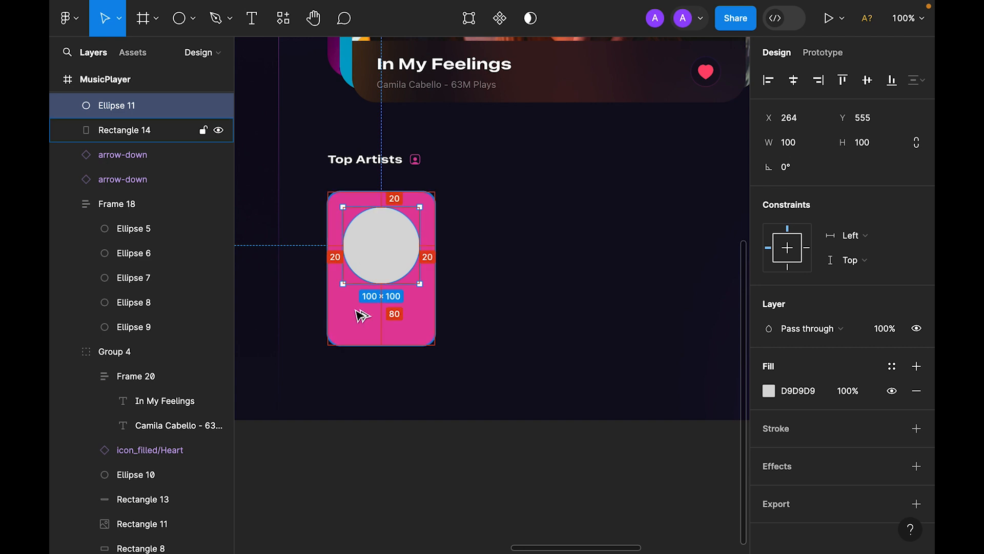
Step: Add the text "Travis Scott" below the circle and place a duplicate of it directly underneath
{"action": "left_click", "coordinate": [365, 410]}
{"action": "key", "text": "t"}
{"action": "left_click", "coordinate": [364, 306]}
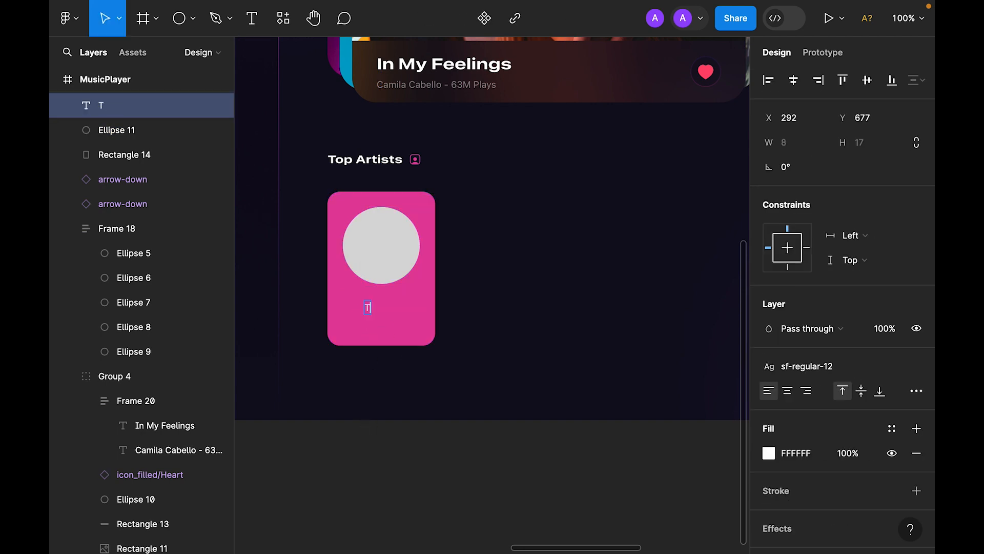
{"action": "key", "text": "Escape"}
{"action": "mouse_move", "coordinate": [399, 311]}
{"action": "left_mouse_down"}
{"action": "mouse_move", "coordinate": [387, 312]}
{"action": "mouse_move", "coordinate": [385, 325]}
{"action": "left_mouse_up"}
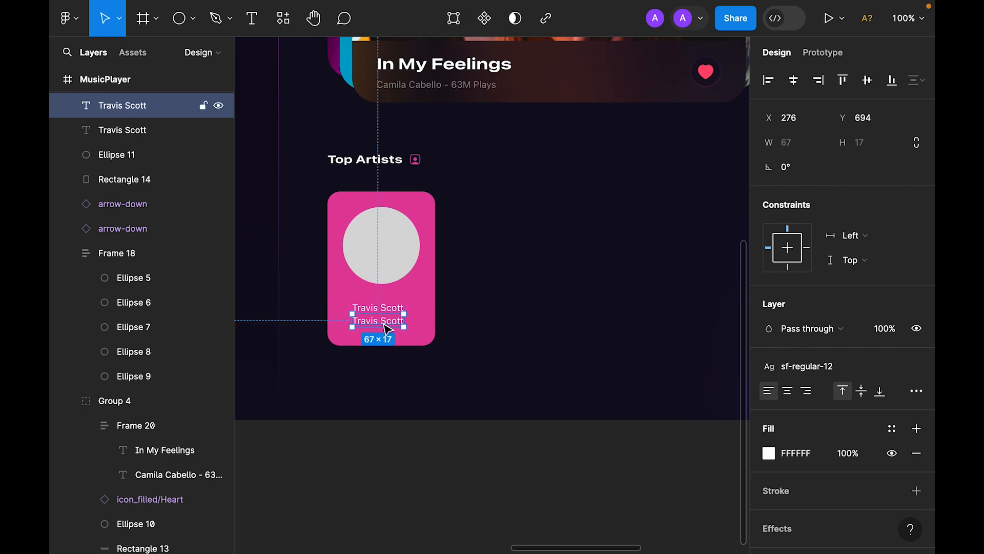
Step: Change the lower text to "23M Plays" and centre-align the text of both lines
{"action": "double_click", "coordinate": [385, 325]}
{"action": "type", "text": "23"}
{"action": "key", "text": "Escape"}
{"action": "left_click", "coordinate": [788, 391]}
{"action": "left_click", "coordinate": [378, 307], "text": "shift"}
{"action": "left_click", "coordinate": [472, 331]}
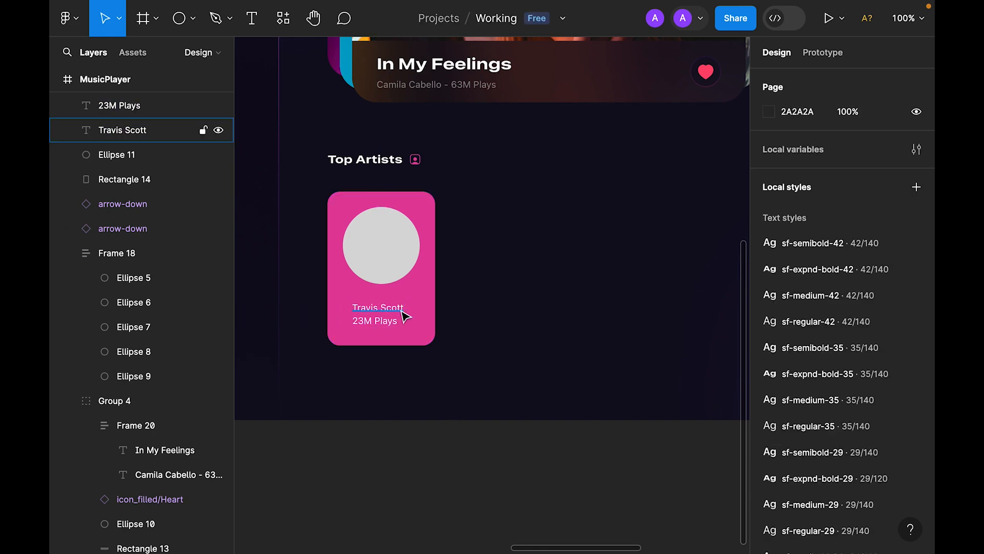
Step: Apply a larger expanded bold text style to the artist name "Travis Scott"
{"action": "left_click", "coordinate": [380, 308]}
{"action": "left_click", "coordinate": [820, 366]}
{"action": "scroll", "coordinate": [846, 402], "scroll_direction": "up", "scroll_amount": 2}
{"action": "left_click", "coordinate": [835, 356]}
{"action": "left_click", "coordinate": [390, 403]}
Step: Align the play count, artist name and circle on their horizontal centres
{"action": "left_click", "coordinate": [382, 321]}
{"action": "left_click", "coordinate": [385, 309], "text": "shift"}
{"action": "left_click", "coordinate": [390, 269], "text": "shift"}
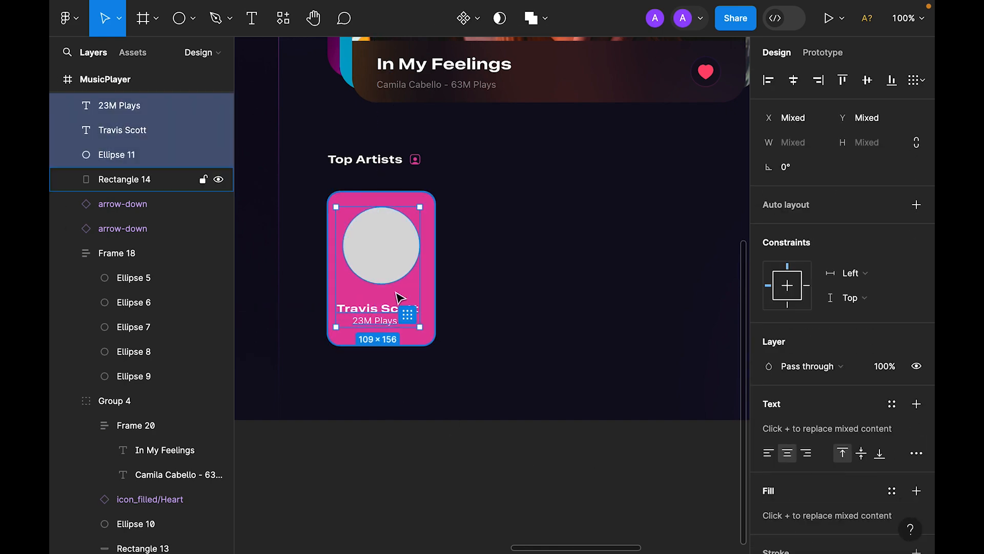
{"action": "key", "text": "alt+h"}
Step: Apply a smaller text style to "23M Plays" and nudge it slightly down from the artist name
{"action": "left_click", "coordinate": [396, 322]}
{"action": "left_click", "coordinate": [820, 366]}
{"action": "left_click", "coordinate": [841, 460]}
{"action": "left_click", "coordinate": [820, 366]}
{"action": "left_click", "coordinate": [841, 506]}
{"action": "key", "text": "Down"}
{"action": "key", "text": "Down"}
{"action": "key", "text": "Down"}
Step: Wrap the artist name and play count in a vertical auto layout frame
{"action": "left_click", "coordinate": [412, 310], "text": "shift"}
{"action": "key", "text": "shift+a"}
{"action": "left_click", "coordinate": [400, 269], "text": "shift"}
{"action": "left_click", "coordinate": [415, 299]}
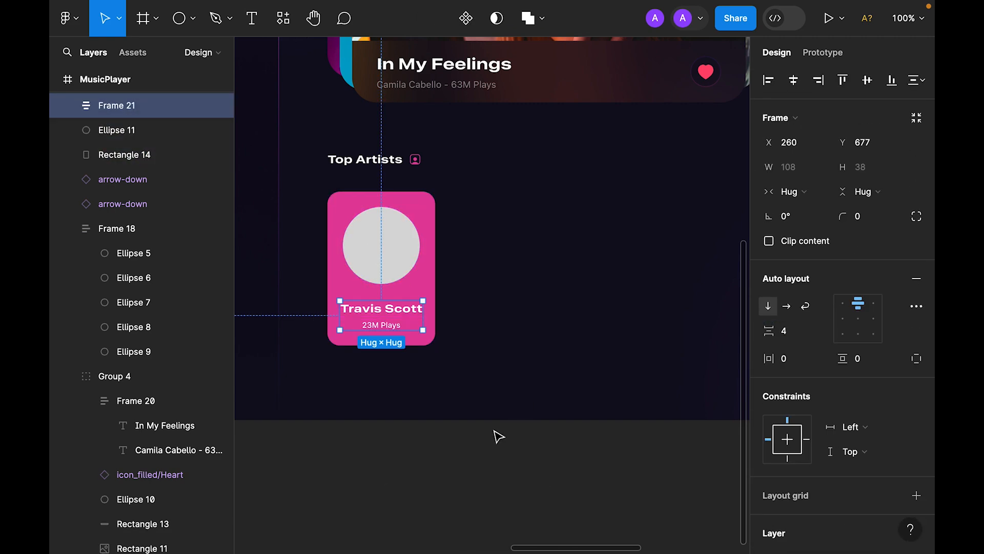
Step: Nudge the caption frame up, closer to the circle
{"action": "key", "text": "Up"}
{"action": "key", "text": "Up"}
{"action": "key", "text": "Up"}
{"action": "key", "text": "Up"}
{"action": "key", "text": "Up"}
{"action": "key", "text": "Up"}
{"action": "left_click", "coordinate": [462, 328]}
Step: Turn the caption frame, circle and pink rectangle into one component
{"action": "left_click", "coordinate": [414, 319]}
{"action": "left_click", "coordinate": [400, 264], "text": "shift"}
{"action": "left_click", "coordinate": [405, 199], "text": "shift"}
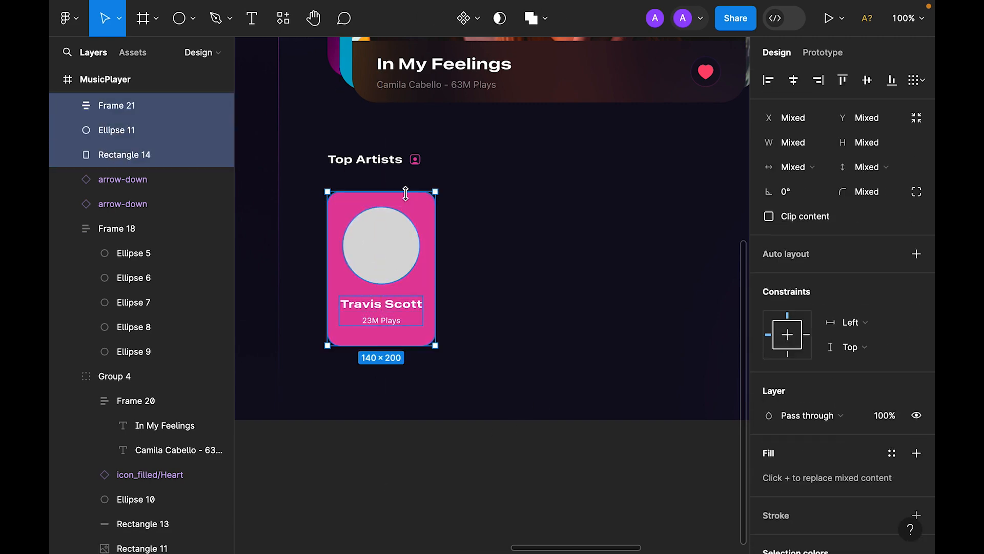
{"action": "left_click", "coordinate": [464, 18]}
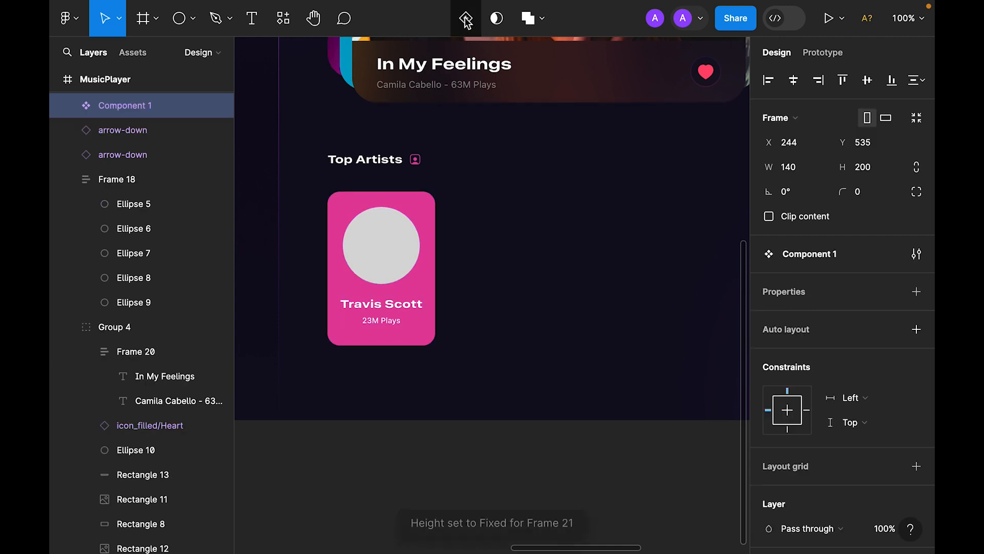
{"action": "left_click", "coordinate": [391, 500]}
Step: Duplicate the artist card to its right at X 400, leaving a gap of 16 between the cards
{"action": "left_click", "coordinate": [409, 277]}
{"action": "left_click_drag", "start_coordinate": [409, 276], "coordinate": [500, 275]}
{"action": "key", "text": "Left"}
{"action": "key", "text": "Left"}
{"action": "key", "text": "Left"}
{"action": "key", "text": "Left"}
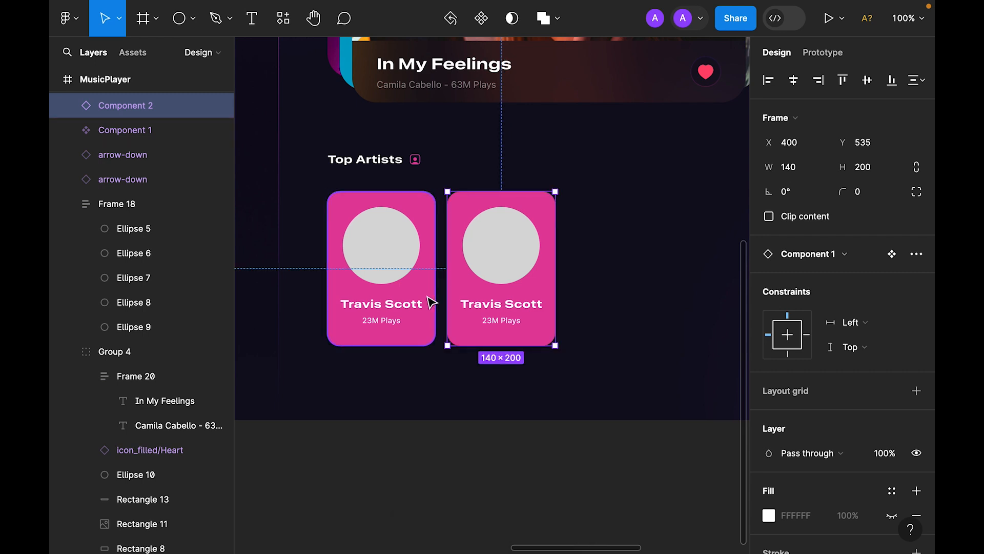
Step: Add a third artist card at the same spacing and wrap all three in a horizontal auto layout
{"action": "key", "text": "ctrl+d"}
{"action": "key", "text": "ctrl+minus"}
{"action": "left_click", "coordinate": [505, 285], "text": "shift"}
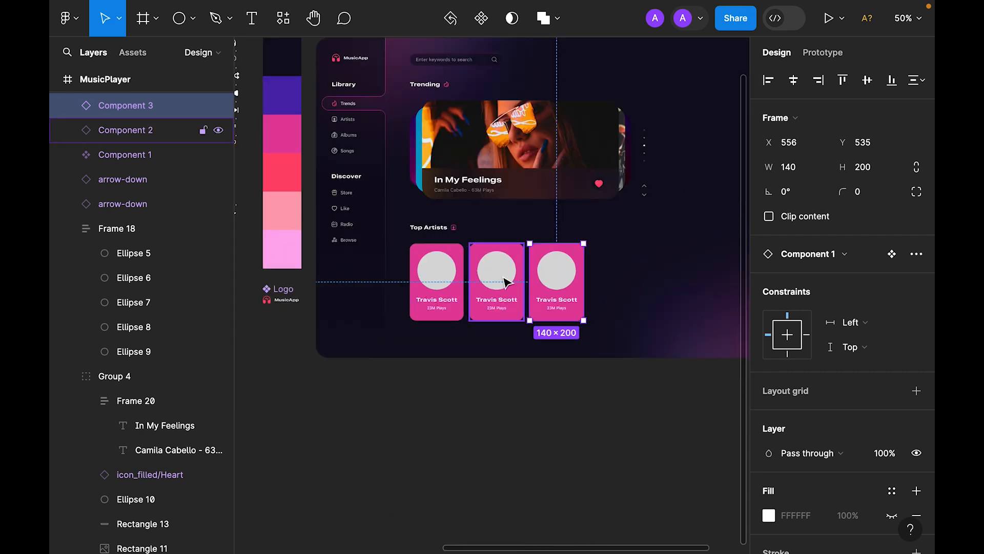
{"action": "left_click", "coordinate": [436, 292], "text": "shift"}
{"action": "key", "text": "shift+a"}
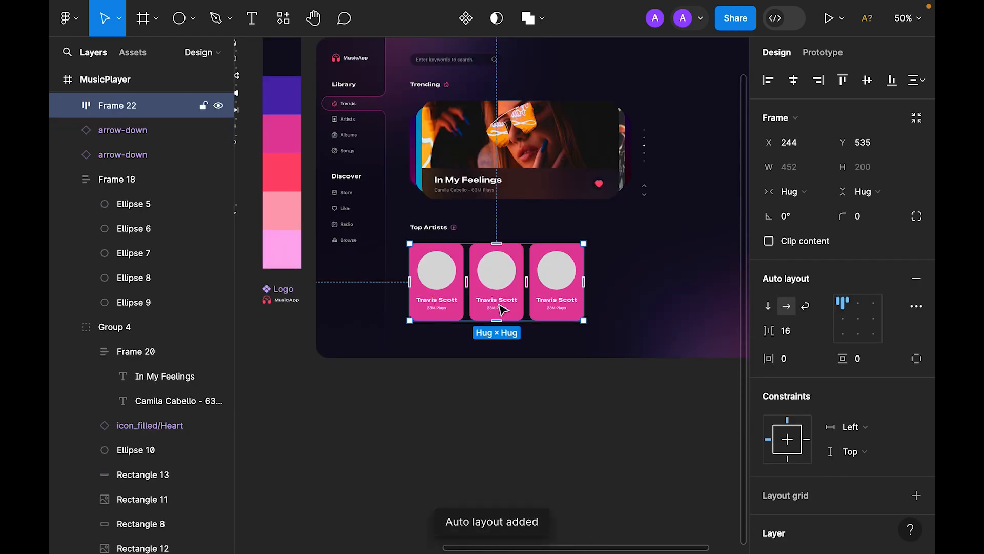
Step: Duplicate the third artist card inside the auto layout row to add a fourth card
{"action": "double_click", "coordinate": [549, 294]}
{"action": "key", "text": "ctrl+d"}
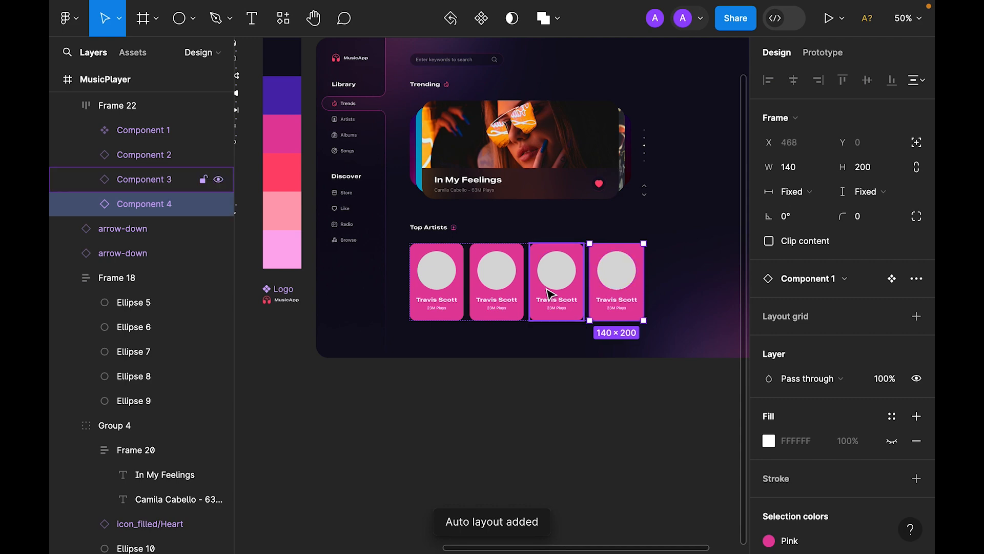
{"action": "left_click", "coordinate": [636, 410]}
Step: Apply the Purple colour style to the second artist card's background rectangle
{"action": "scroll", "coordinate": [568, 315], "scroll_direction": "up", "scroll_amount": 5}
{"action": "left_click_drag", "start_coordinate": [499, 428], "coordinate": [513, 452]}
{"action": "left_click", "coordinate": [482, 347], "text": "ctrl"}
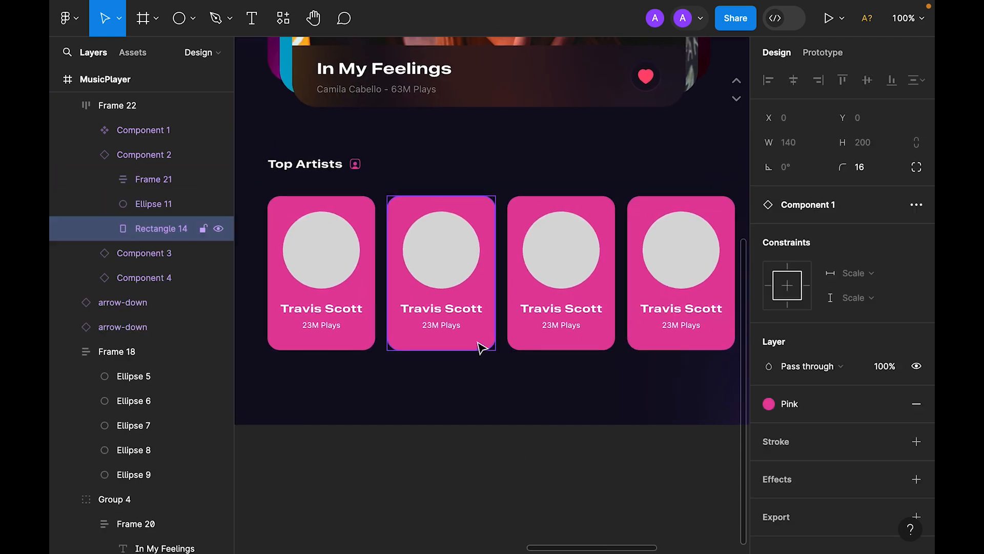
{"action": "left_click", "coordinate": [815, 409]}
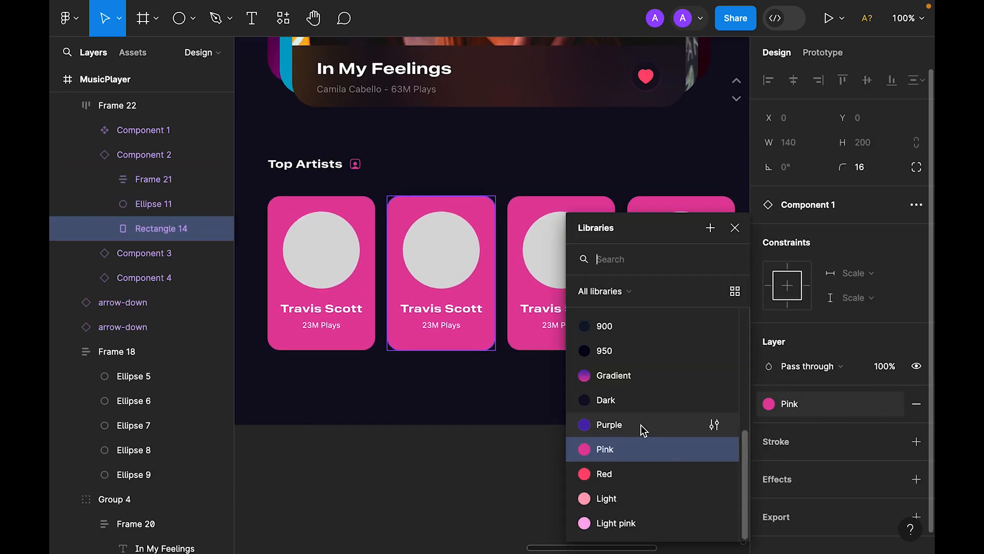
{"action": "left_click", "coordinate": [641, 425]}
{"action": "key", "text": "Escape"}
Step: Apply the Red colour style to the third artist card's background rectangle
{"action": "left_click", "coordinate": [598, 347], "text": "ctrl"}
{"action": "left_click", "coordinate": [795, 413]}
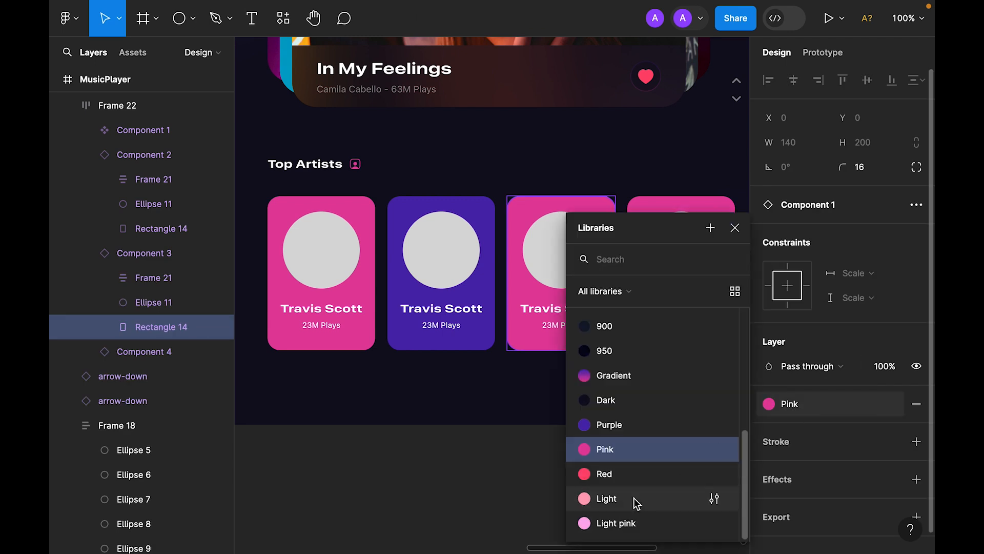
{"action": "left_click", "coordinate": [606, 471]}
{"action": "left_click", "coordinate": [604, 480]}
Step: Apply the Light colour style to the fourth artist card's background rectangle
{"action": "scroll", "coordinate": [640, 472], "scroll_direction": "right", "scroll_amount": 3}
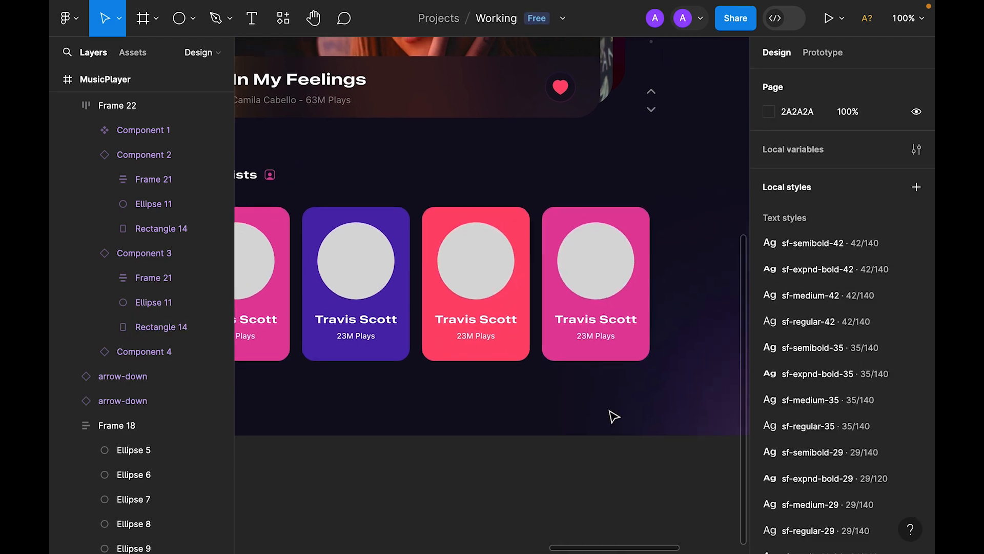
{"action": "left_click", "coordinate": [595, 338]}
{"action": "left_click", "coordinate": [769, 403]}
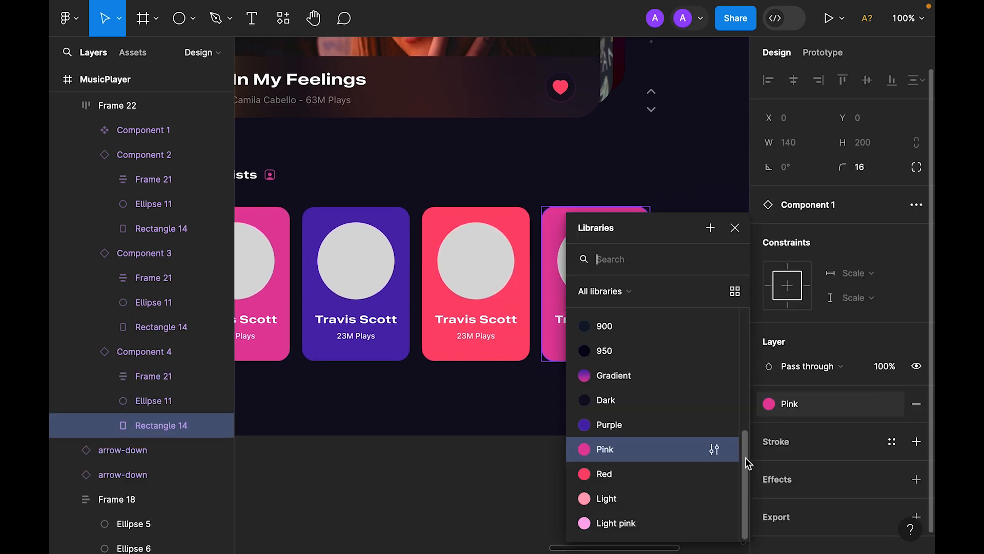
{"action": "left_click", "coordinate": [627, 502]}
{"action": "left_click", "coordinate": [448, 505]}
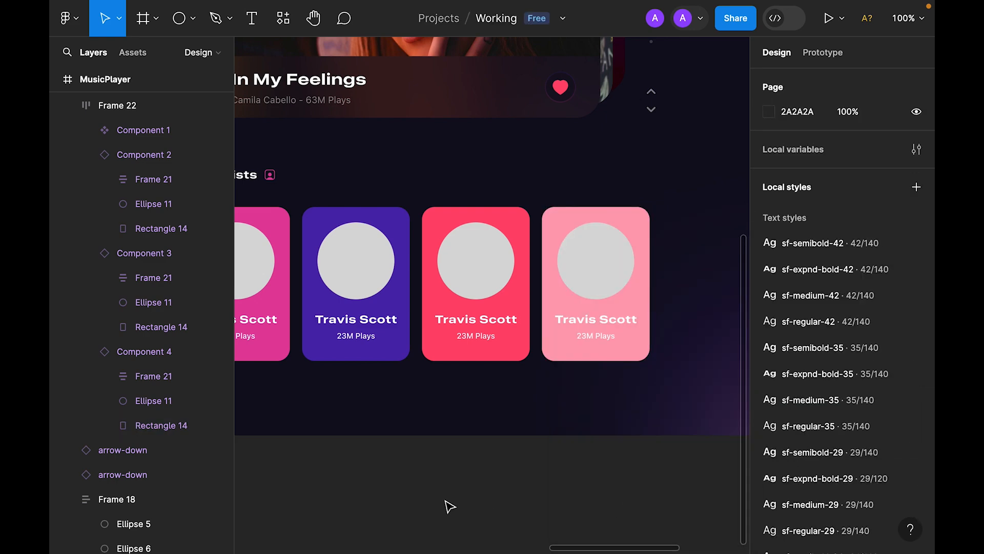
Step: Resize the circle in the main artist card component to 80 × 80 and centre it horizontally in the card
{"action": "key", "text": "super+minus"}
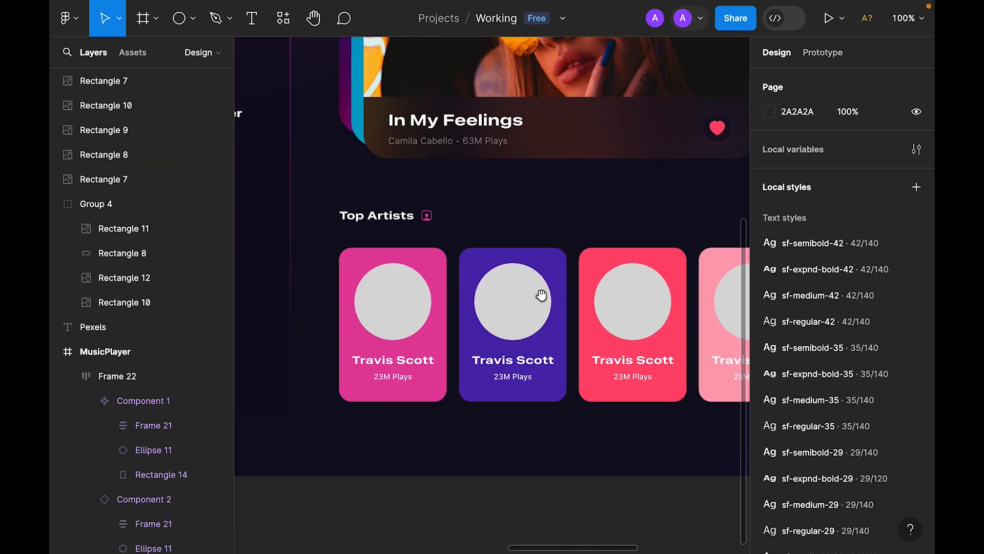
{"action": "scroll", "coordinate": [513, 292], "scroll_direction": "down", "scroll_amount": 2}
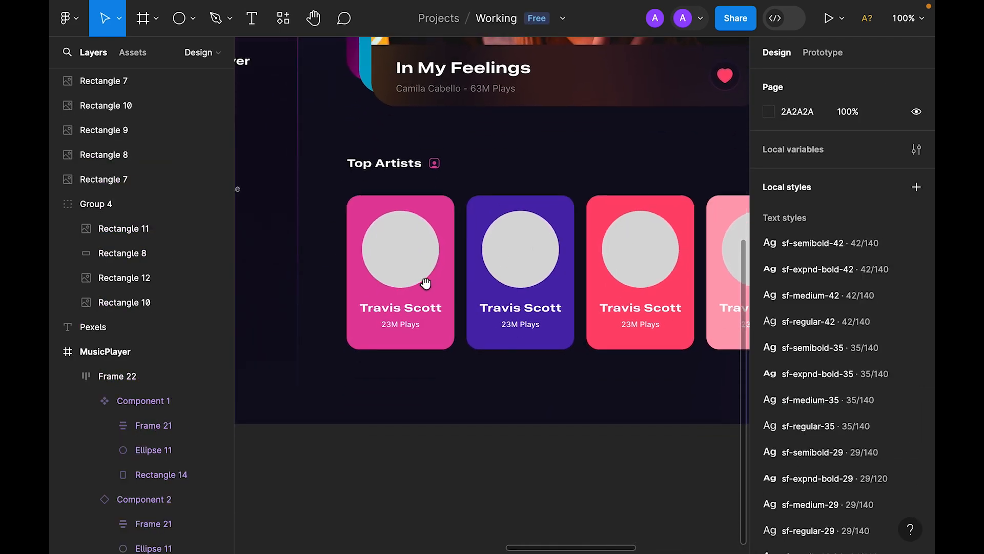
{"action": "left_click", "coordinate": [388, 237], "text": "super"}
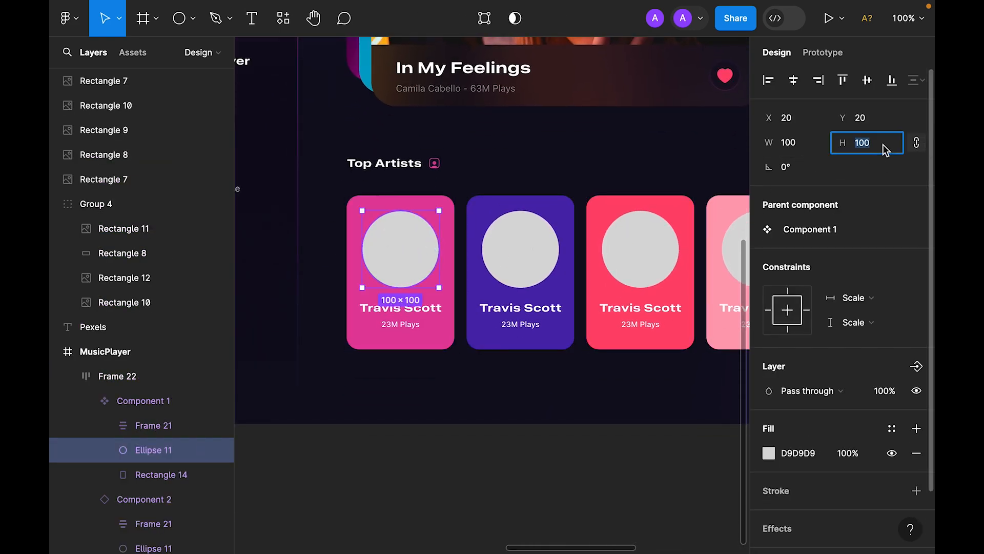
{"action": "key", "text": "Return"}
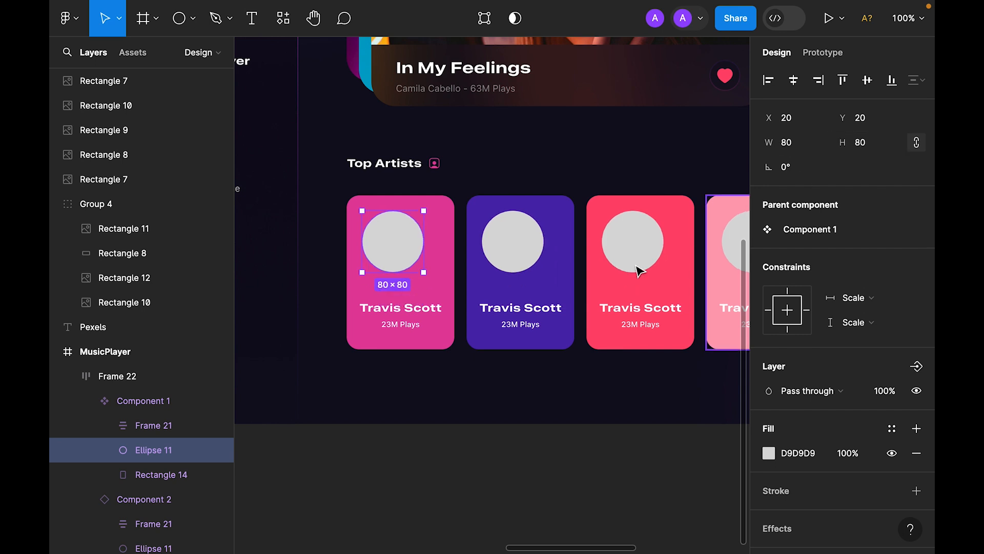
{"action": "left_click", "coordinate": [439, 281]}
{"action": "left_click", "coordinate": [795, 81]}
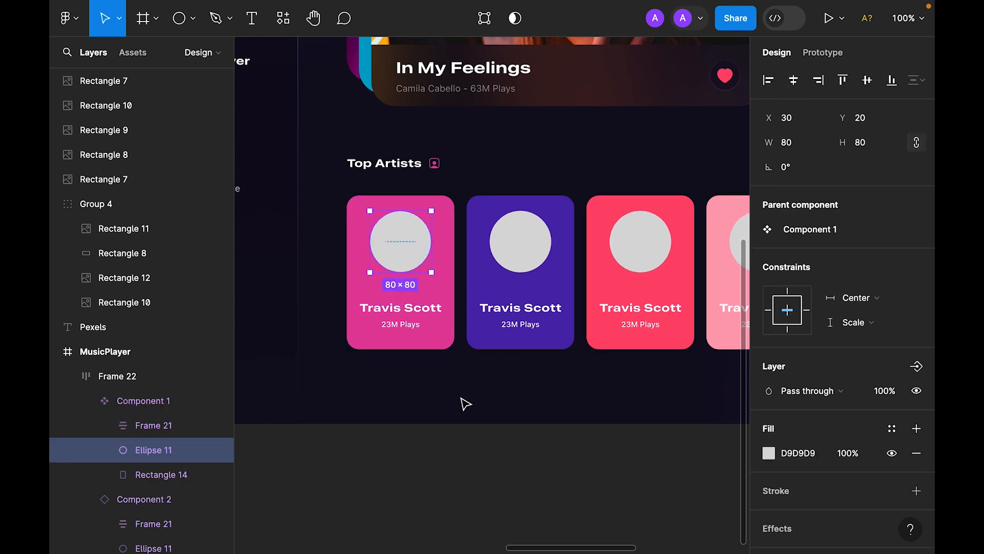
Step: Move the caption frame in the main artist card up, closer to the resized circle
{"action": "left_click_drag", "start_coordinate": [402, 330], "coordinate": [415, 308]}
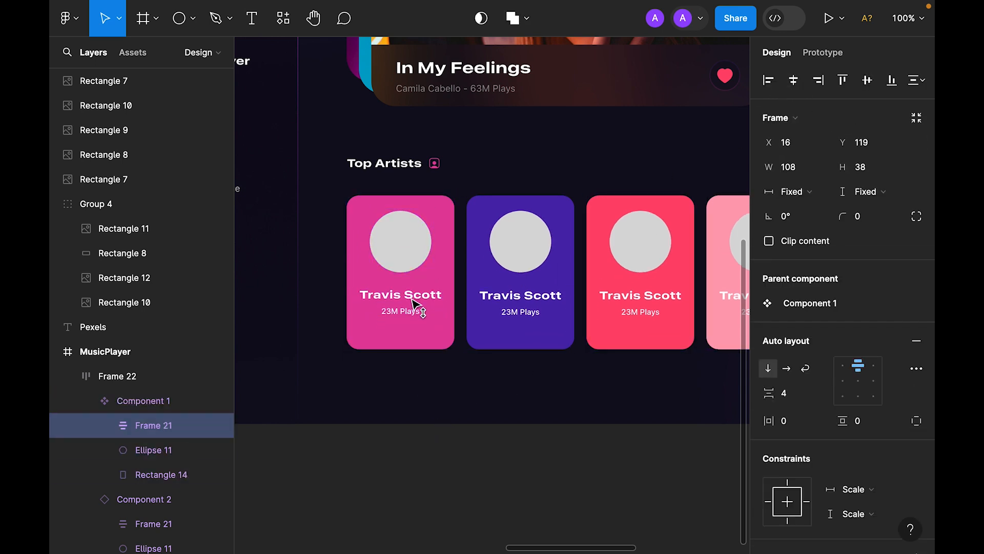
{"action": "left_click", "coordinate": [406, 268]}
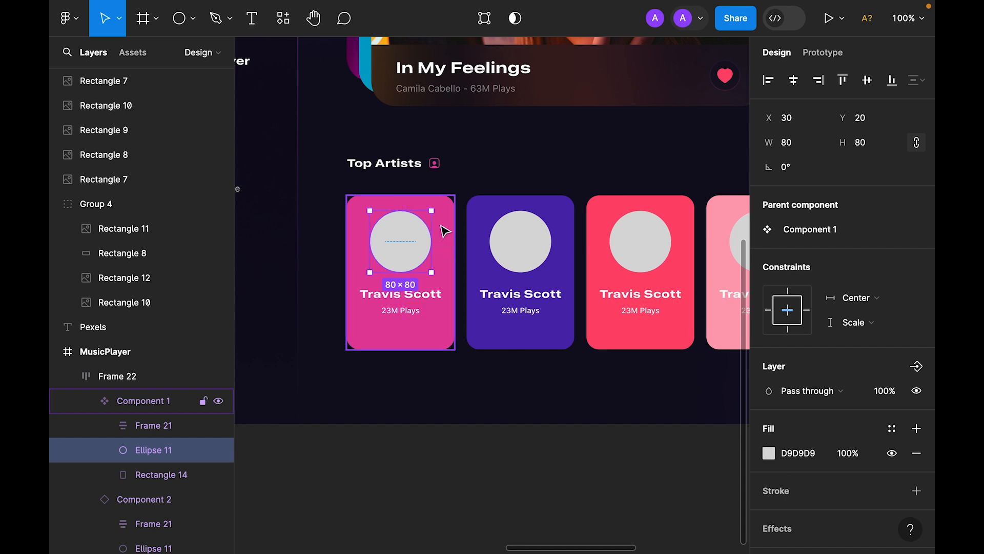
{"action": "left_click", "coordinate": [406, 308]}
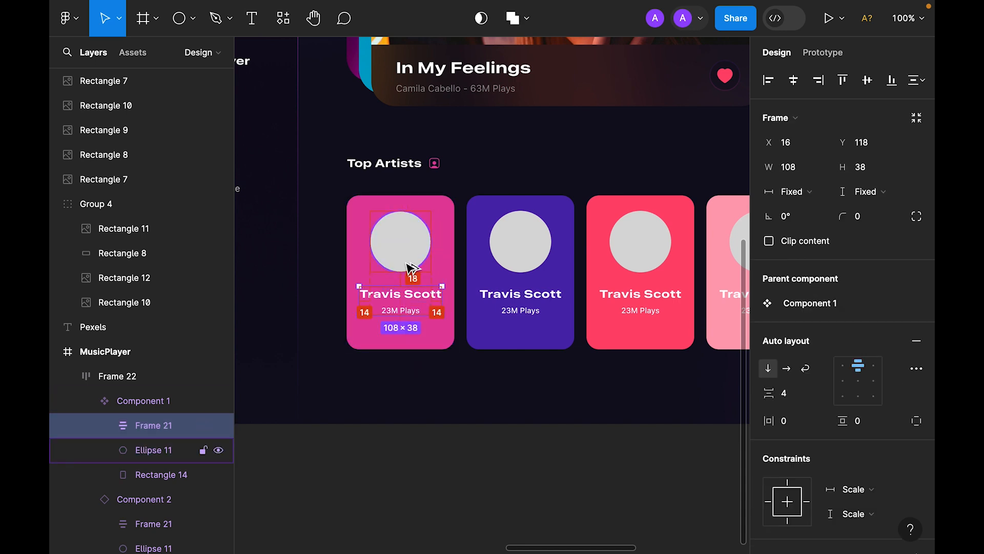
{"action": "key", "text": "Up"}
{"action": "key", "text": "Up"}
Step: Detach the artist cards from their component so they become plain frames
{"action": "left_click", "coordinate": [440, 479]}
{"action": "key", "text": "super+minus"}
{"action": "key", "text": "super+plus"}
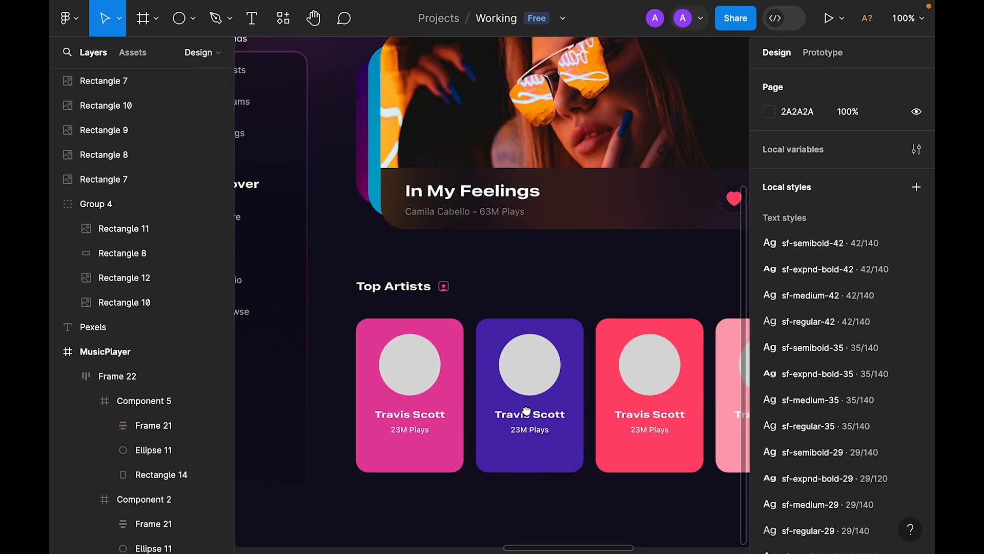
Step: Copy the first round photo from the Pexels group and replace the first artist card's circle with it
{"action": "left_click", "coordinate": [428, 356]}
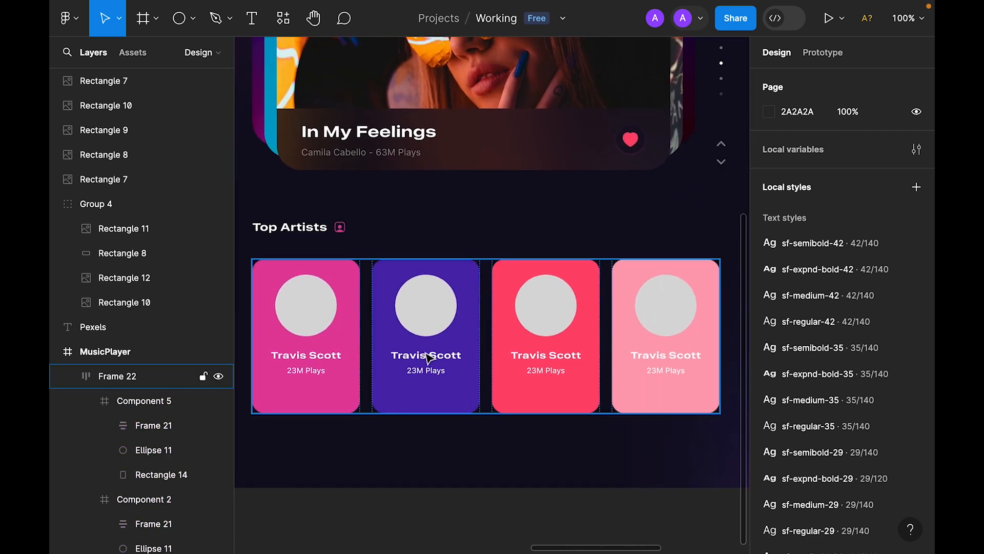
{"action": "key", "text": "super+minus"}
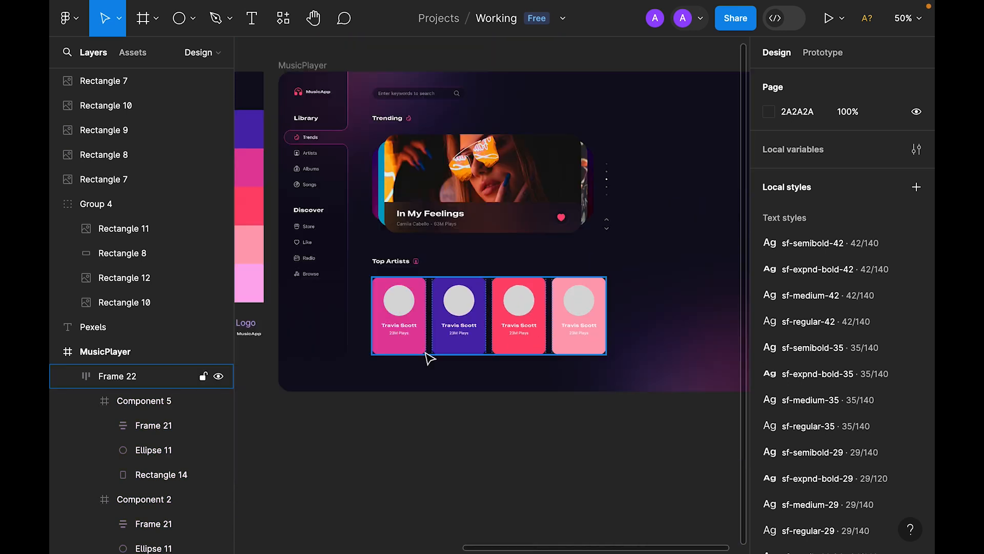
{"action": "left_click", "coordinate": [477, 435]}
{"action": "scroll", "coordinate": [477, 435], "scroll_direction": "left", "scroll_amount": 10}
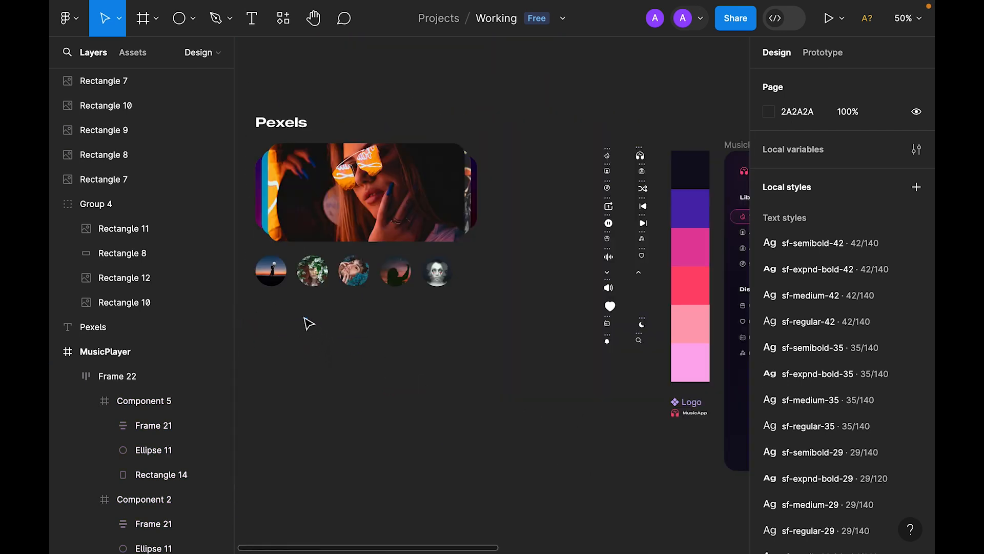
{"action": "left_click", "coordinate": [277, 287]}
{"action": "left_click_drag", "start_coordinate": [610, 454], "coordinate": [379, 395]}
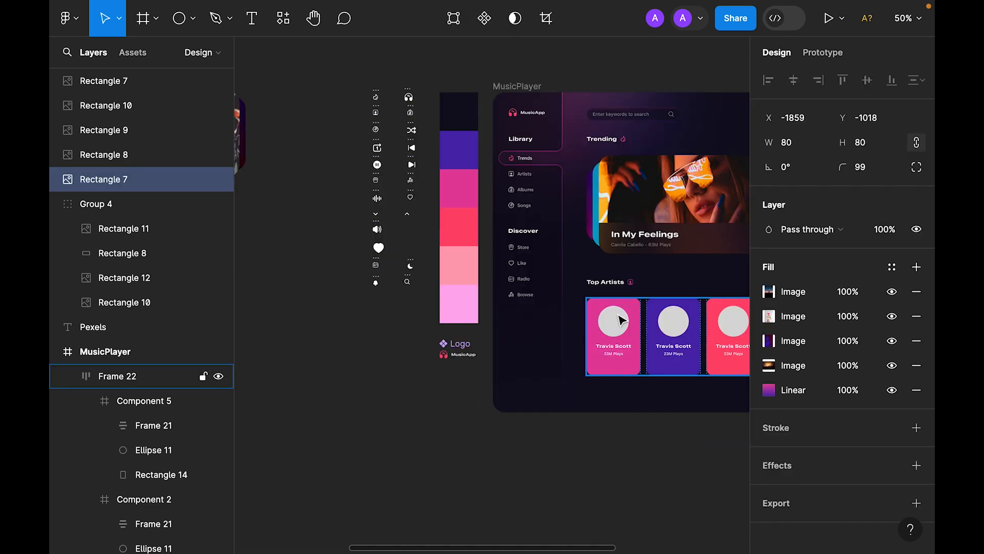
{"action": "left_click", "coordinate": [618, 322]}
{"action": "double_click", "coordinate": [618, 322]}
{"action": "right_click", "coordinate": [617, 322]}
{"action": "left_click", "coordinate": [696, 136]}
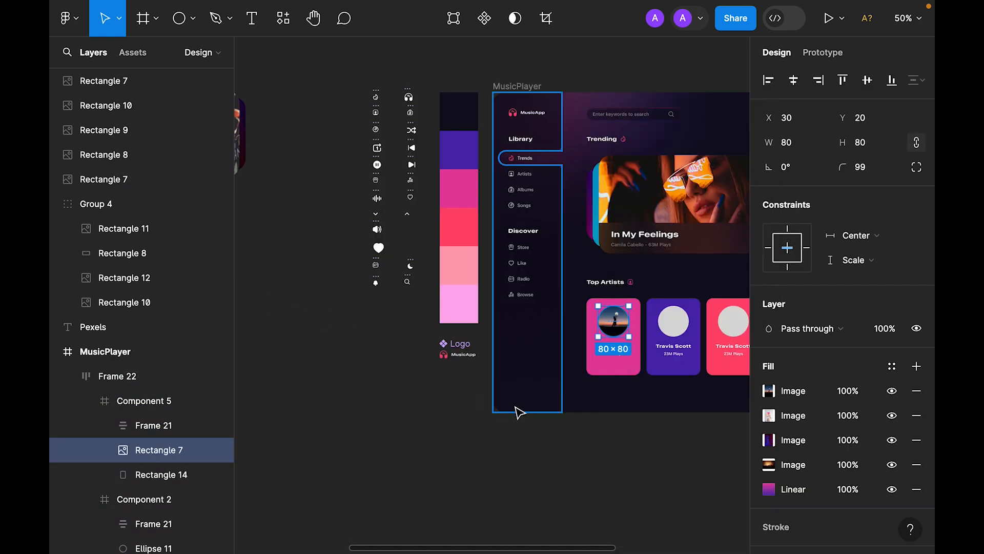
Step: Copy the second round photo from the Pexels group and replace the second artist card's circle with it
{"action": "left_click", "coordinate": [345, 424]}
{"action": "scroll", "coordinate": [549, 398], "scroll_direction": "left", "scroll_amount": 5}
{"action": "left_click", "coordinate": [314, 245]}
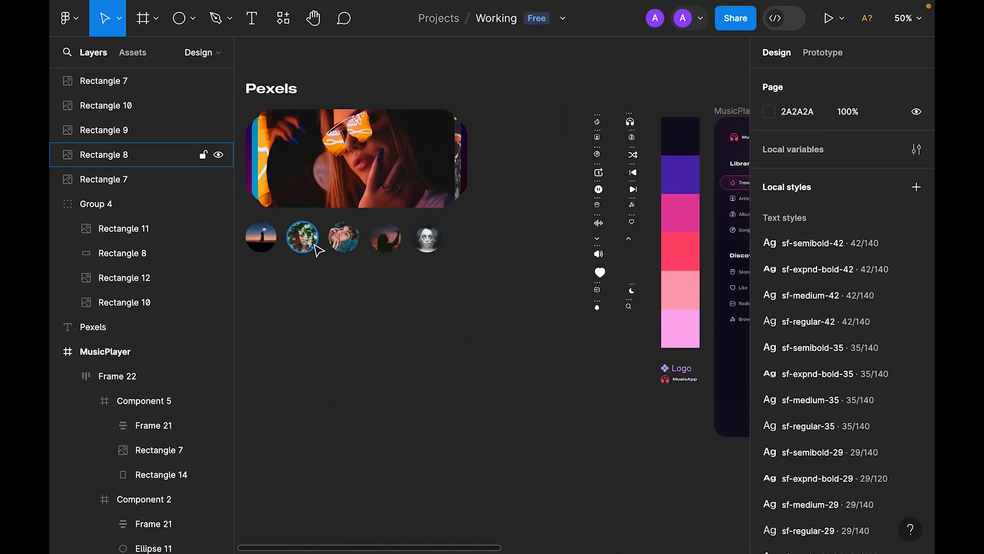
{"action": "left_click_drag", "start_coordinate": [666, 514], "coordinate": [314, 493]}
{"action": "double_click", "coordinate": [544, 324]}
{"action": "right_click", "coordinate": [544, 324]}
{"action": "left_click", "coordinate": [590, 134]}
Step: Copy the third round photo from the Pexels group and replace the third artist card's circle with it
{"action": "left_click_drag", "start_coordinate": [333, 433], "coordinate": [260, 468]}
{"action": "left_click", "coordinate": [312, 298]}
{"action": "left_click", "coordinate": [482, 367]}
{"action": "double_click", "coordinate": [483, 366]}
{"action": "right_click", "coordinate": [482, 367]}
{"action": "left_click", "coordinate": [529, 135]}
Step: Replace the fourth artist card's circle with a copy of the pale face photo at the end of the Pexels row
{"action": "left_click_drag", "start_coordinate": [385, 477], "coordinate": [687, 538]}
{"action": "left_click_drag", "start_coordinate": [369, 413], "coordinate": [503, 422]}
{"action": "left_click", "coordinate": [450, 319]}
{"action": "left_click_drag", "start_coordinate": [615, 478], "coordinate": [220, 407]}
{"action": "double_click", "coordinate": [637, 366]}
{"action": "right_click", "coordinate": [641, 368]}
{"action": "left_click", "coordinate": [688, 135]}
{"action": "left_click", "coordinate": [687, 237]}
Step: Change the second artist card's caption to "Billie Ellish" and its play count to "100M Plays"
{"action": "key", "text": "super+plus"}
{"action": "scroll", "coordinate": [501, 429], "scroll_direction": "down", "scroll_amount": 4}
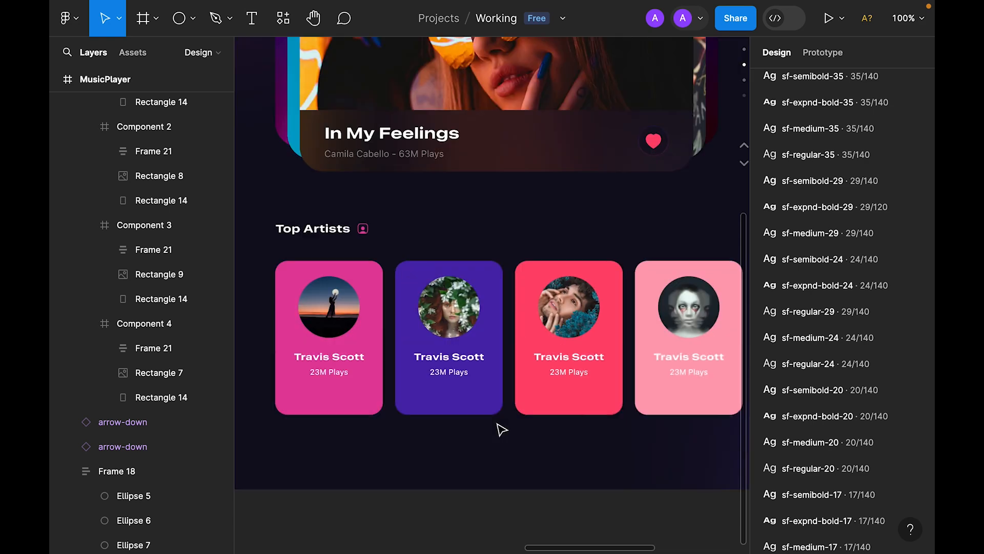
{"action": "left_click", "coordinate": [313, 290], "text": "super"}
{"action": "key", "text": "Escape"}
{"action": "left_click", "coordinate": [452, 292], "text": "super"}
{"action": "double_click", "coordinate": [452, 293]}
{"action": "type", "text": "Billie Ellish"}
{"action": "double_click", "coordinate": [442, 306]}
{"action": "left_click_drag", "start_coordinate": [424, 306], "coordinate": [412, 306]}
{"action": "type", "text": "100"}
{"action": "key", "text": "Escape"}
Step: Change the third artist card's caption to "This Kid" and its play count to "1M Plays"
{"action": "double_click", "coordinate": [582, 289]}
{"action": "type", "text": "This Kid"}
{"action": "double_click", "coordinate": [556, 306]}
{"action": "left_click_drag", "start_coordinate": [535, 306], "coordinate": [544, 305]}
{"action": "type", "text": "1"}
Step: Change the fourth artist card's caption to "Bloody Eyes" and its play count to "125M Plays"
{"action": "double_click", "coordinate": [674, 290]}
{"action": "type", "text": "Bloody Eyes"}
{"action": "double_click", "coordinate": [674, 305]}
{"action": "left_click_drag", "start_coordinate": [655, 305], "coordinate": [664, 305]}
{"action": "type", "text": "125"}
{"action": "left_click", "coordinate": [668, 437]}
{"action": "key", "text": "super+minus"}
{"action": "scroll", "coordinate": [669, 437], "scroll_direction": "up", "scroll_amount": 1}
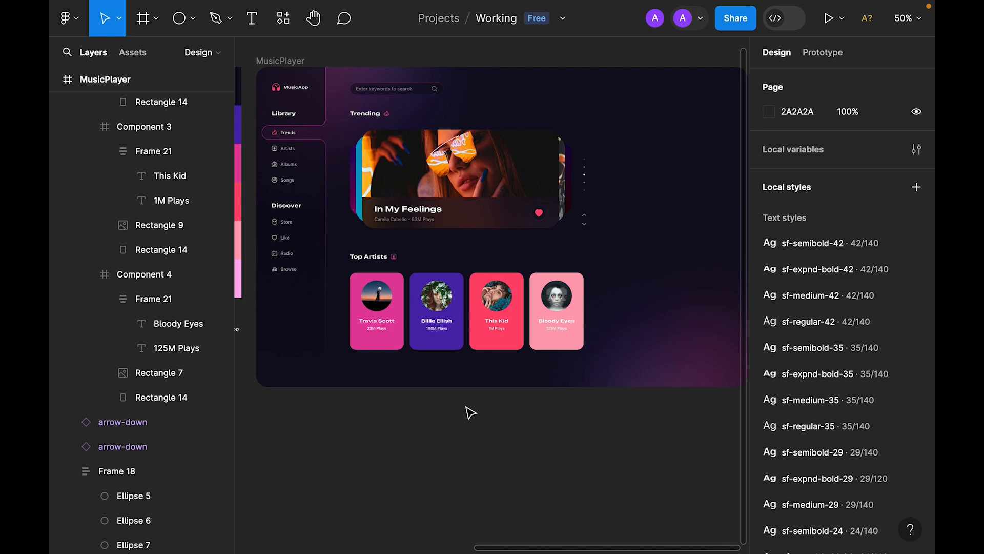
Step: Duplicate the sidebar's Subtract shape and align the copy with the right edge of the MusicPlayer frame
{"action": "key", "text": "super+plus"}
{"action": "key", "text": "super+minus"}
{"action": "key", "text": "shift+1"}
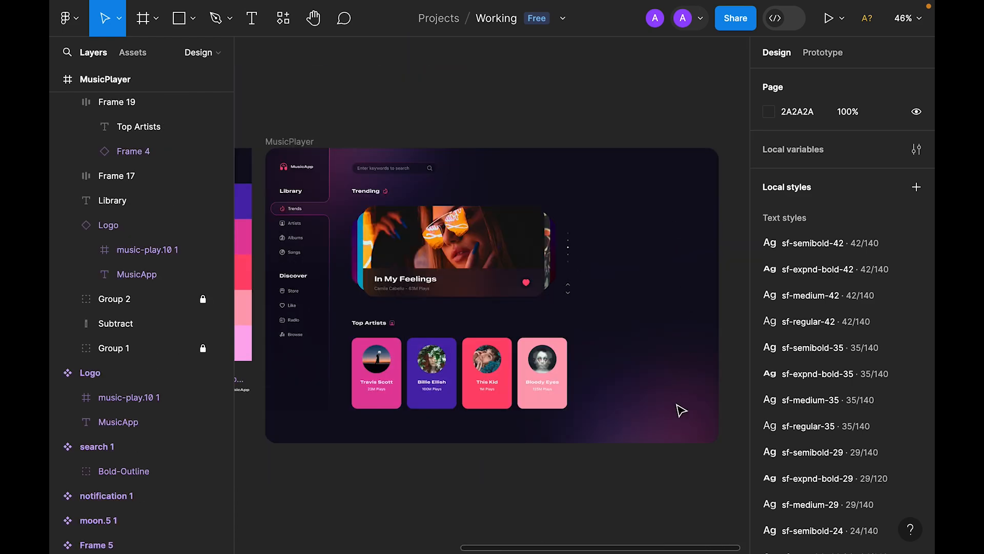
{"action": "left_click", "coordinate": [315, 395]}
{"action": "left_click_drag", "start_coordinate": [314, 395], "coordinate": [667, 384], "text": "alt"}
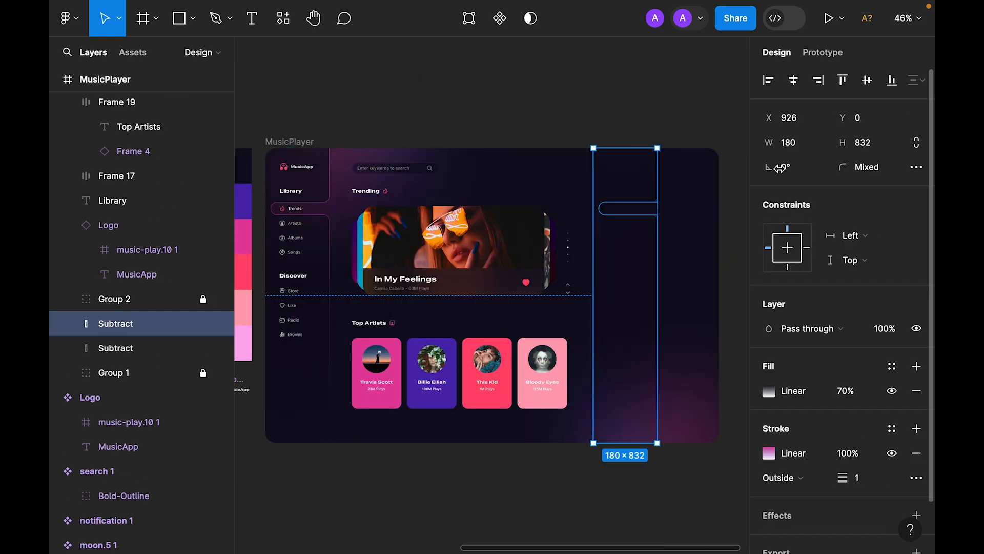
{"action": "left_click", "coordinate": [819, 80]}
Step: Widen the duplicated panel so it spans from just beside the artist cards to the frame's right edge
{"action": "left_click", "coordinate": [802, 146]}
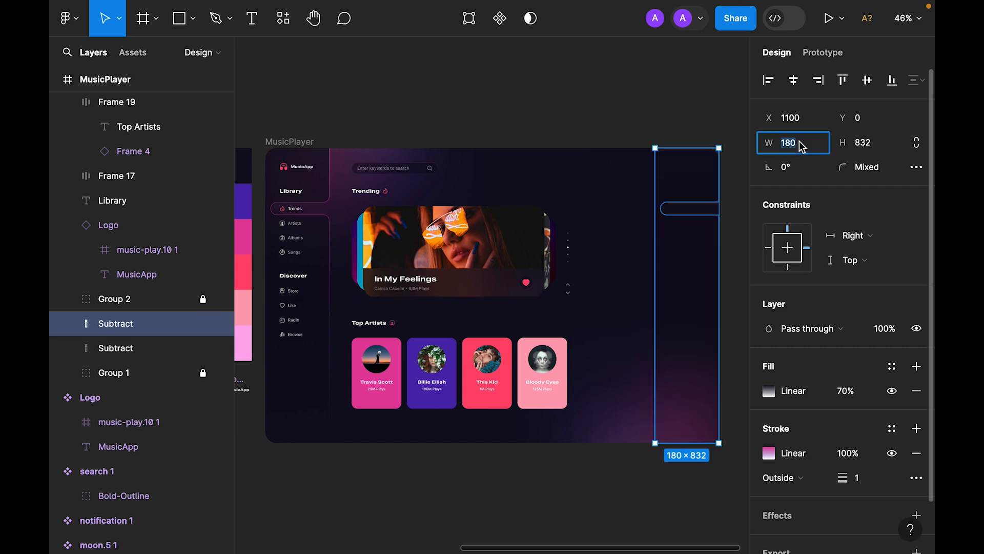
{"action": "key", "text": "Return"}
{"action": "left_click", "coordinate": [589, 479]}
Step: Remove the tab-shaped notch from the duplicated panel by deleting its five anchor points
{"action": "key", "text": "shift+0"}
{"action": "key", "text": "space"}
{"action": "left_click_drag", "start_coordinate": [522, 248], "coordinate": [428, 313]}
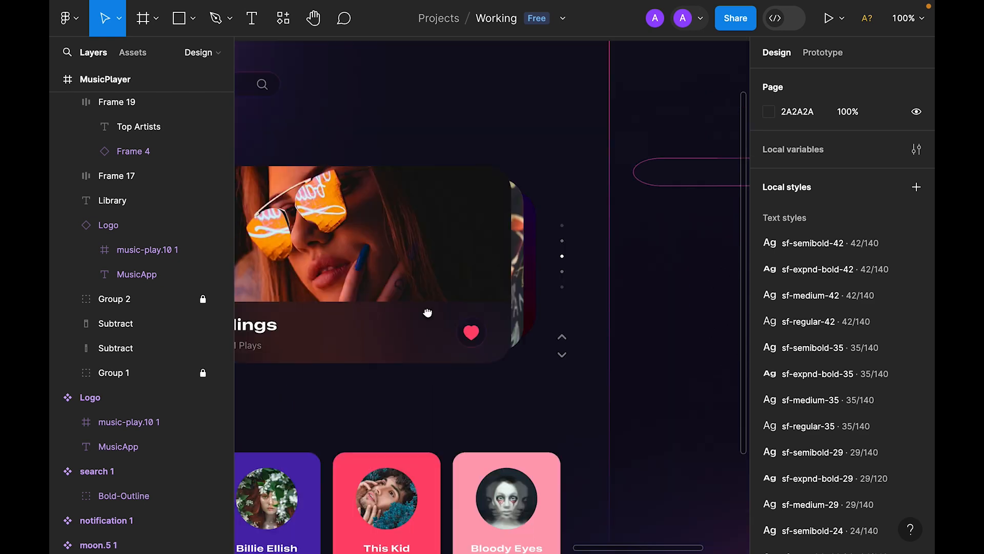
{"action": "scroll", "coordinate": [428, 312], "scroll_direction": "right", "scroll_amount": 5}
{"action": "left_click", "coordinate": [558, 352]}
{"action": "double_click", "coordinate": [560, 354]}
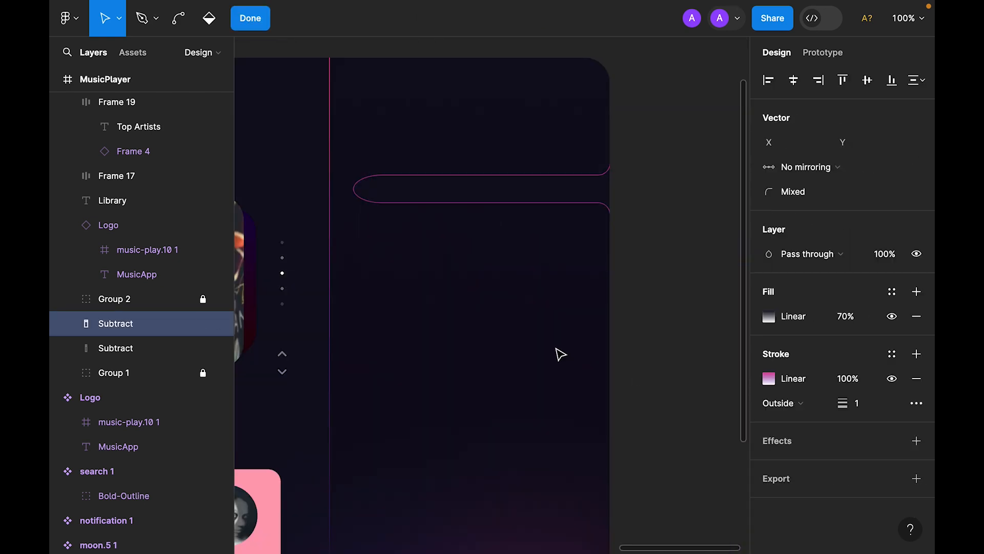
{"action": "key", "text": "p"}
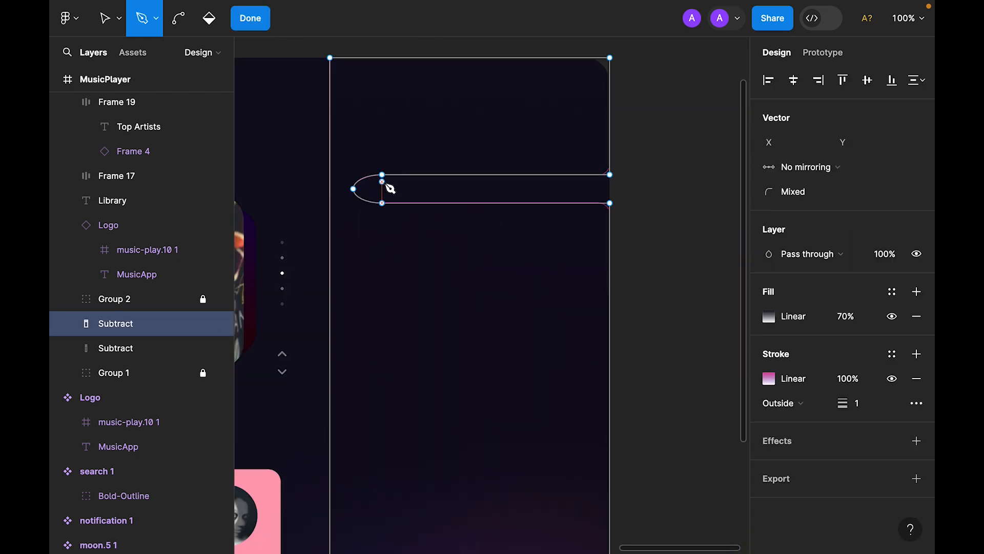
{"action": "left_click", "coordinate": [383, 175]}
{"action": "left_click", "coordinate": [382, 203]}
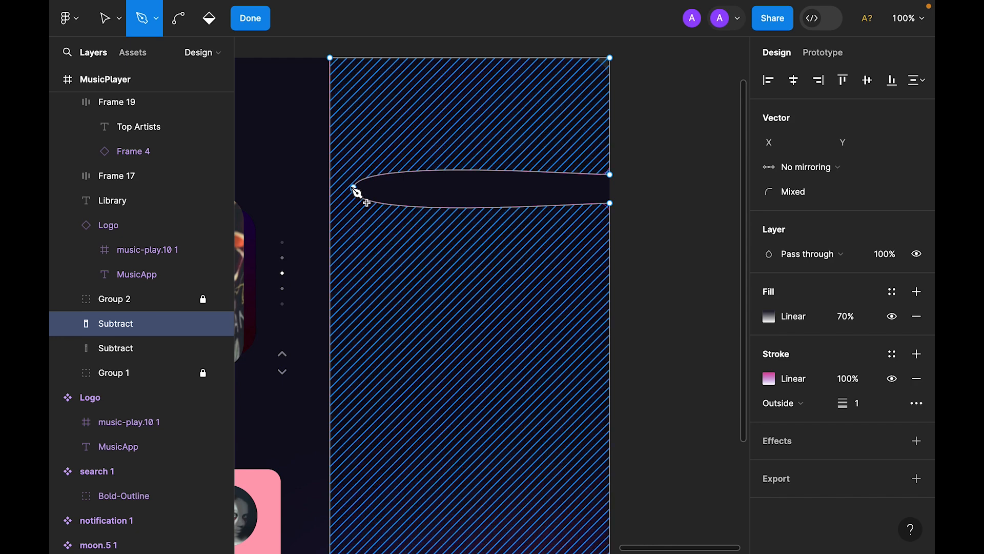
{"action": "left_click", "coordinate": [353, 189]}
{"action": "left_click", "coordinate": [610, 175]}
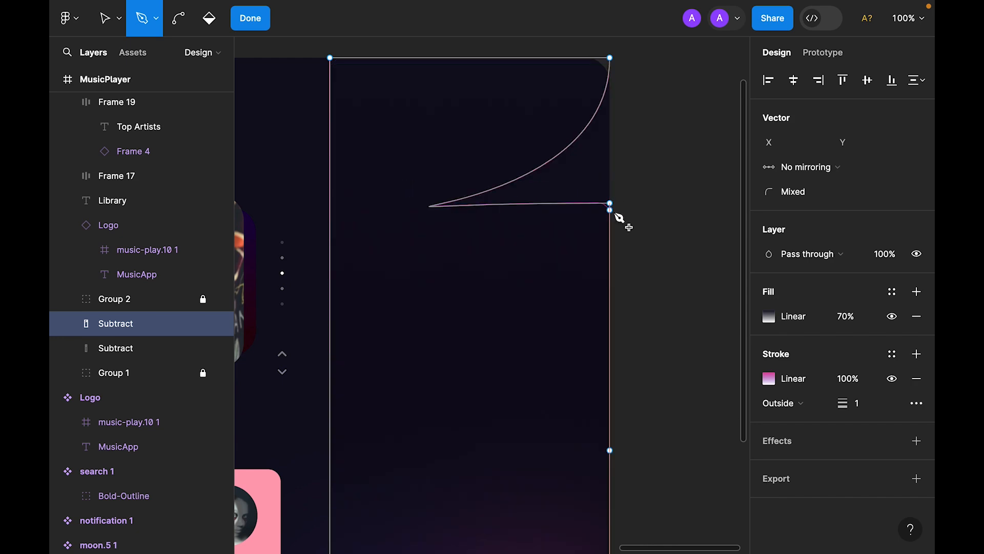
{"action": "left_click", "coordinate": [610, 203]}
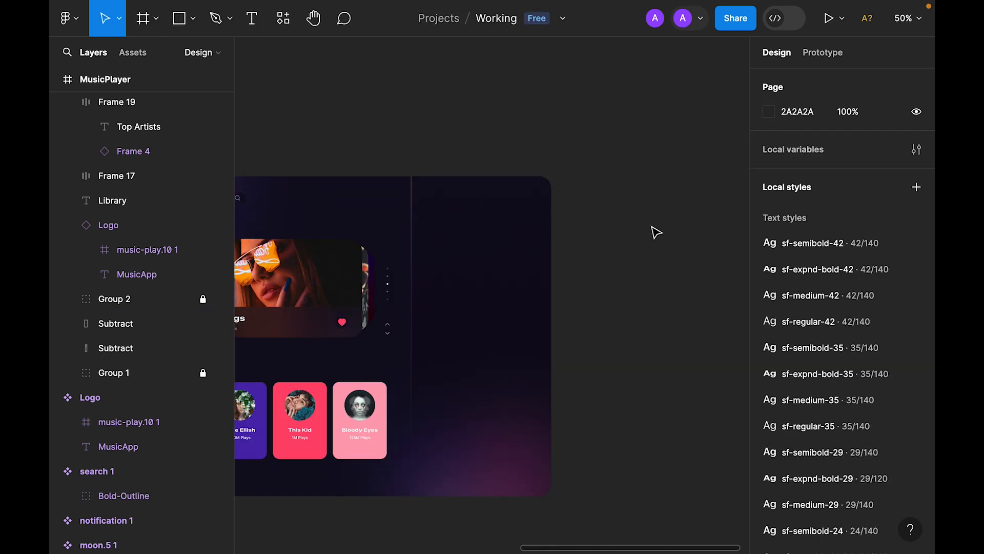
Step: Add an ellipse near the top of the new right-hand panel and resize it to 32 × 32
{"action": "scroll", "coordinate": [645, 227], "scroll_direction": "left", "scroll_amount": 5}
{"action": "left_click", "coordinate": [286, 139]}
{"action": "key", "text": "shift+2"}
{"action": "left_click", "coordinate": [667, 476]}
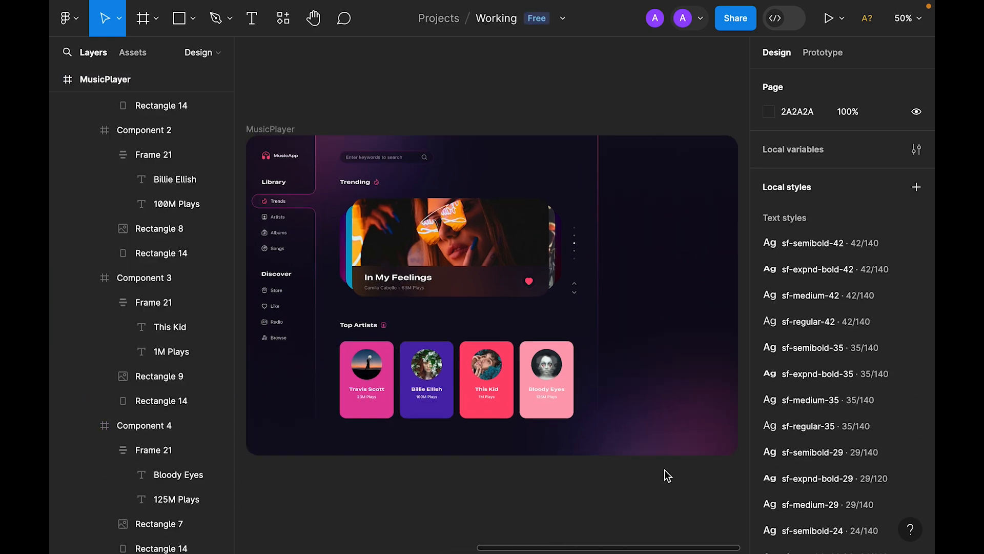
{"action": "scroll", "coordinate": [659, 285], "scroll_direction": "right", "scroll_amount": 2}
{"action": "key", "text": "shift+0"}
{"action": "left_click_drag", "start_coordinate": [602, 145], "coordinate": [470, 244]}
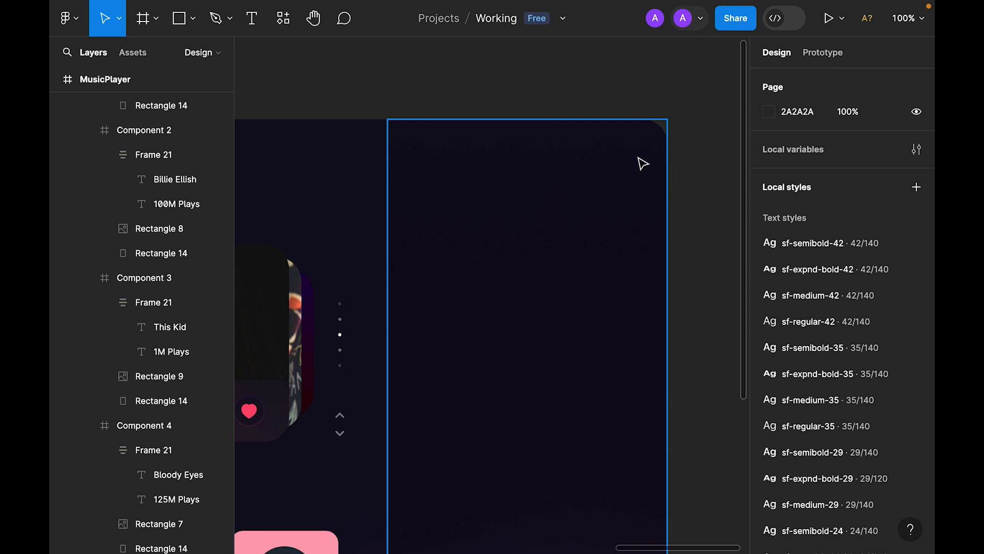
{"action": "left_click", "coordinate": [193, 19]}
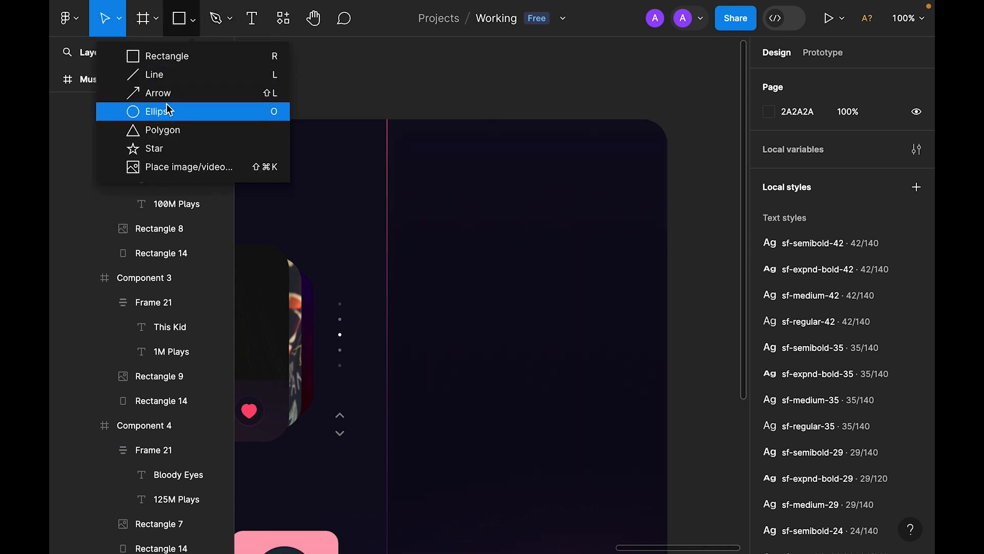
{"action": "left_click", "coordinate": [168, 109]}
{"action": "left_click", "coordinate": [499, 181]}
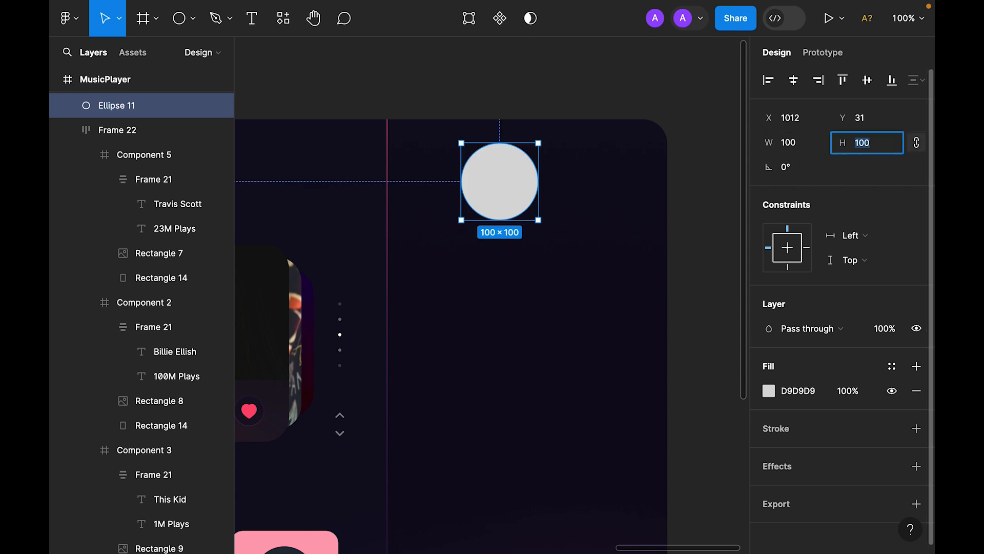
{"action": "type", "text": "32"}
{"action": "key", "text": "Return"}
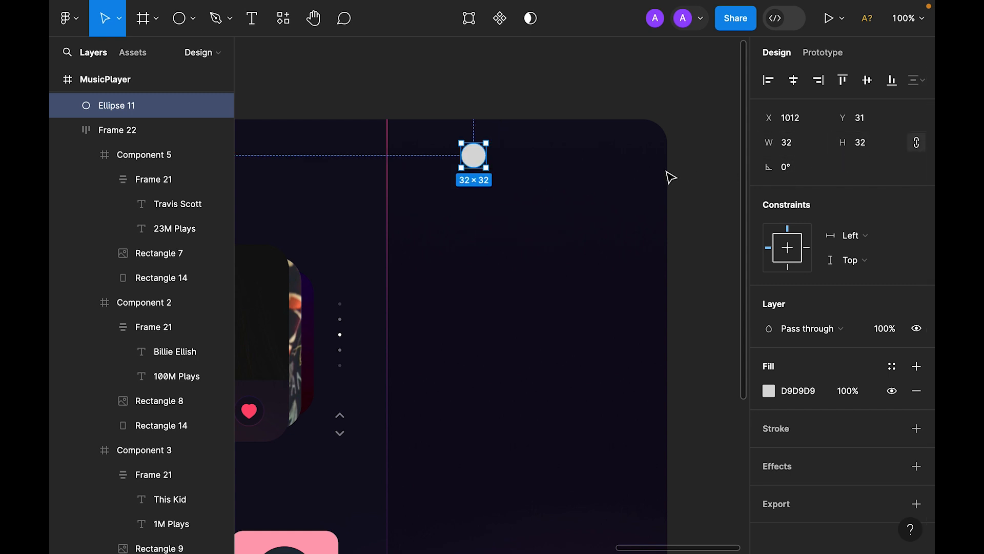
Step: Duplicate the circle twice in a row with 10 px gaps and move all three into the panel's top-right corner
{"action": "left_click_drag", "start_coordinate": [482, 161], "coordinate": [511, 165]}
{"action": "key", "text": "super+d"}
{"action": "left_click", "coordinate": [508, 161], "text": "shift"}
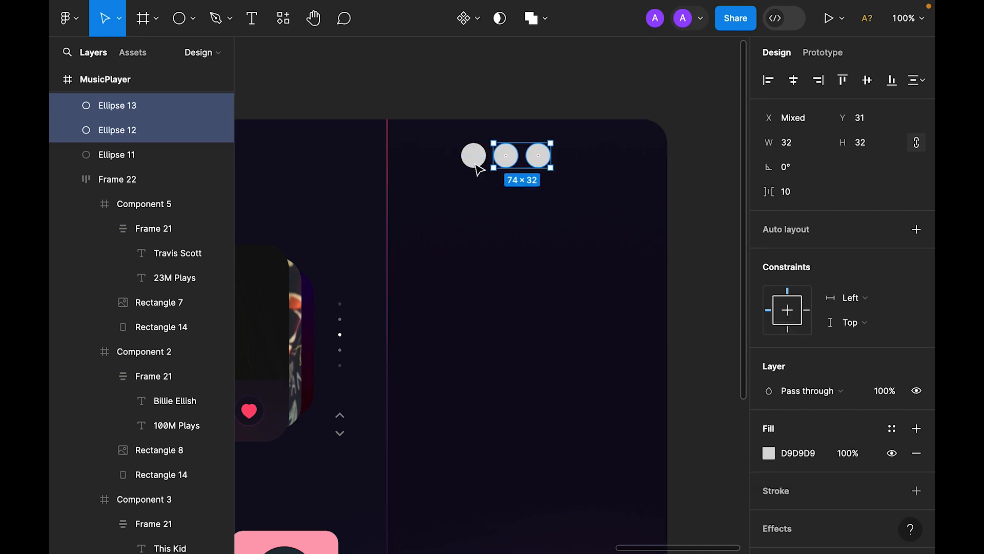
{"action": "left_click", "coordinate": [475, 159], "text": "shift"}
{"action": "left_click_drag", "start_coordinate": [521, 161], "coordinate": [590, 166]}
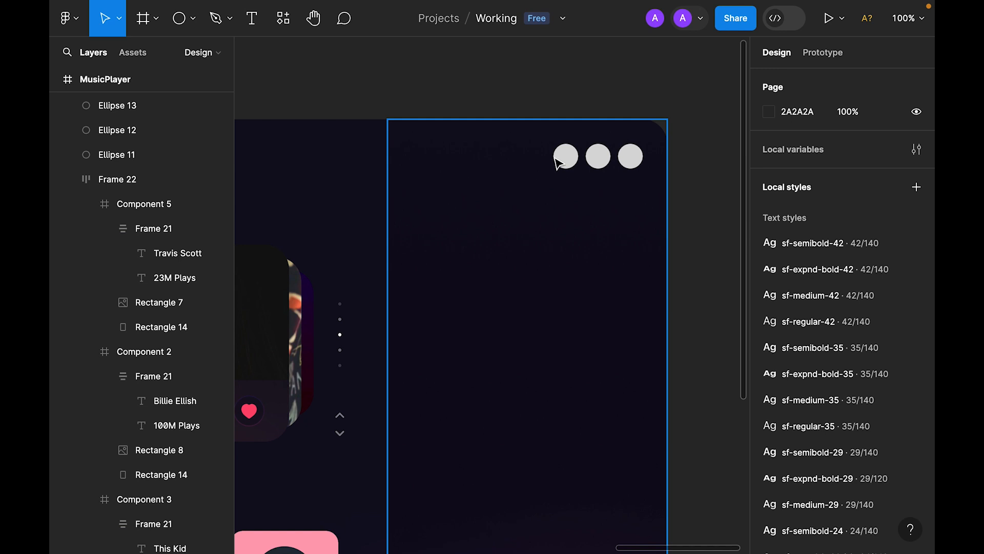
Step: Apply the Gradient colour style to the first circle's fill and stroke, and detach both from the style
{"action": "left_click", "coordinate": [563, 160]}
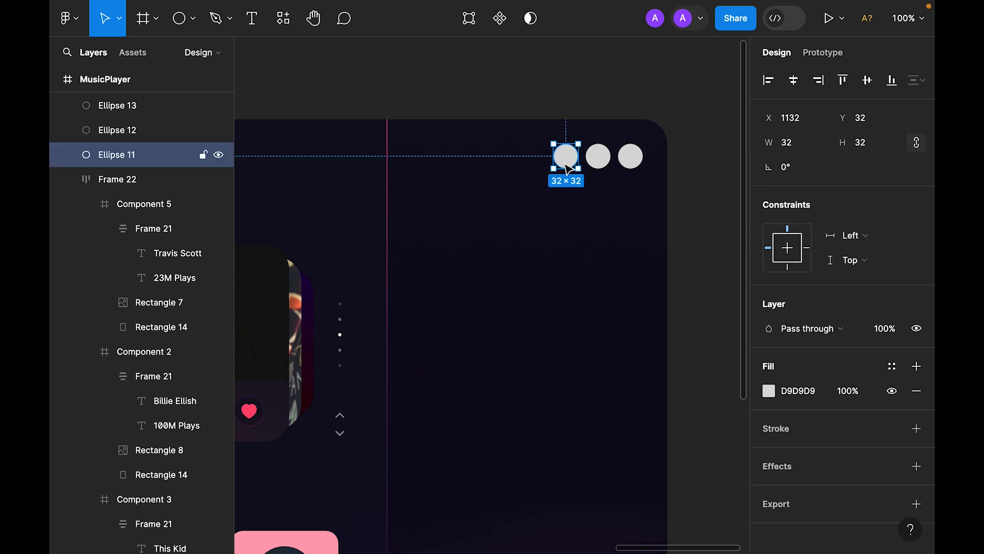
{"action": "scroll", "coordinate": [831, 398], "scroll_direction": "down", "scroll_amount": 1}
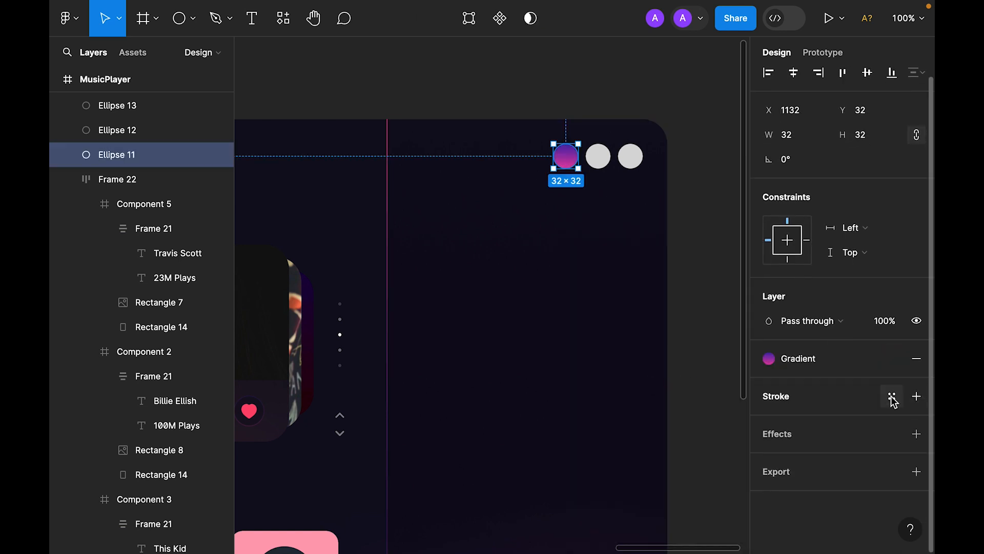
{"action": "left_click", "coordinate": [893, 396]}
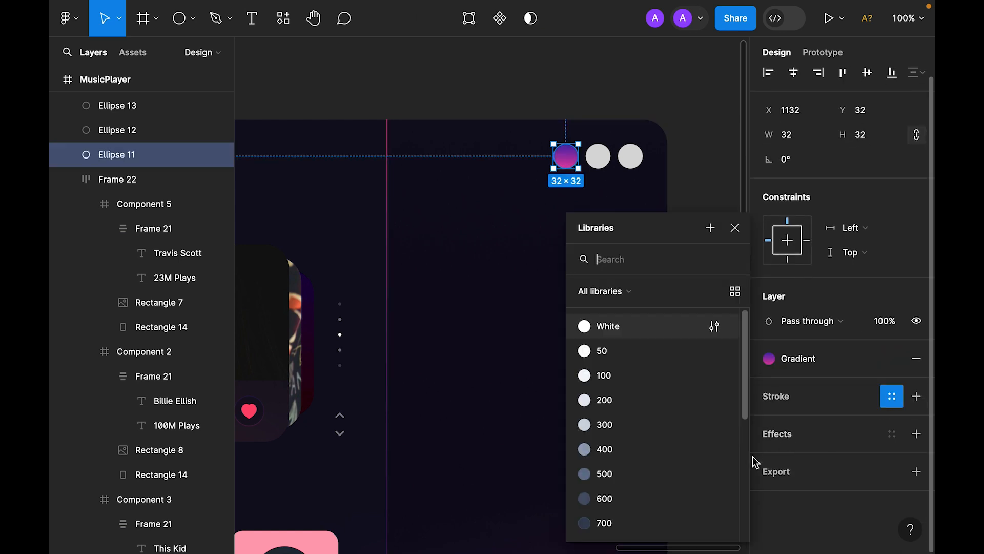
{"action": "scroll", "coordinate": [629, 429], "scroll_direction": "down", "scroll_amount": 4}
{"action": "left_click", "coordinate": [645, 377]}
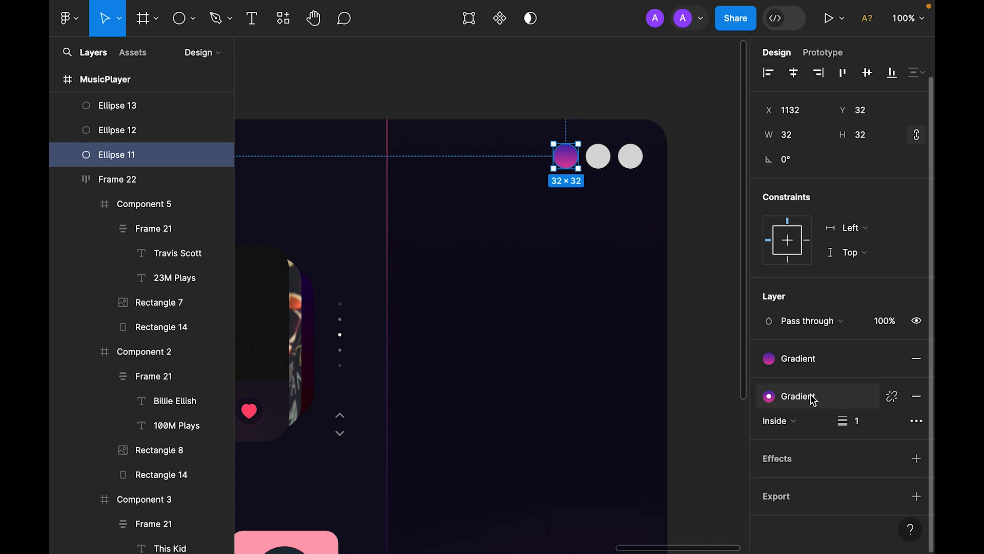
{"action": "left_click", "coordinate": [892, 358]}
{"action": "left_click", "coordinate": [892, 420]}
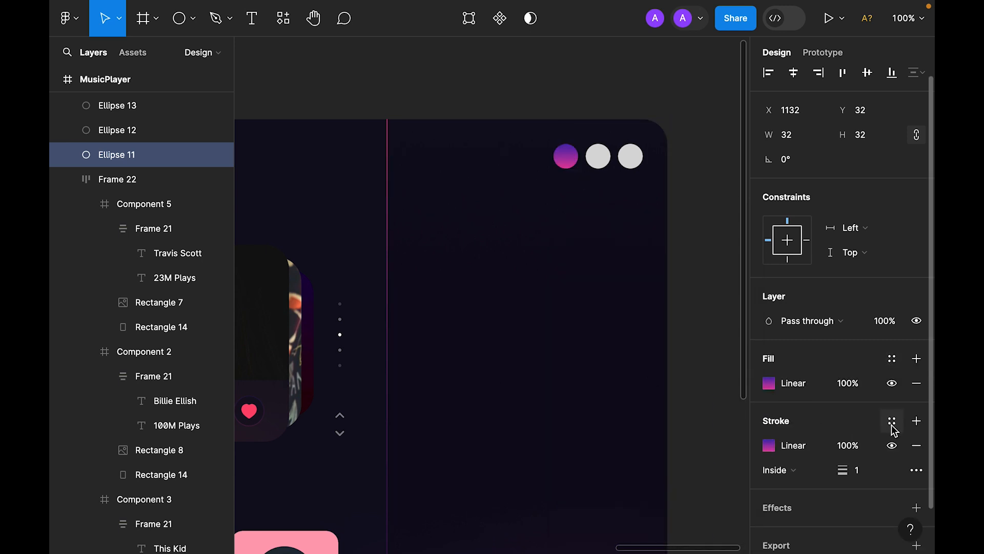
Step: Set the first circle's fill opacity to 25% and its stroke opacity to 50%
{"action": "left_click", "coordinate": [847, 385]}
{"action": "type", "text": "25"}
{"action": "key", "text": "Return"}
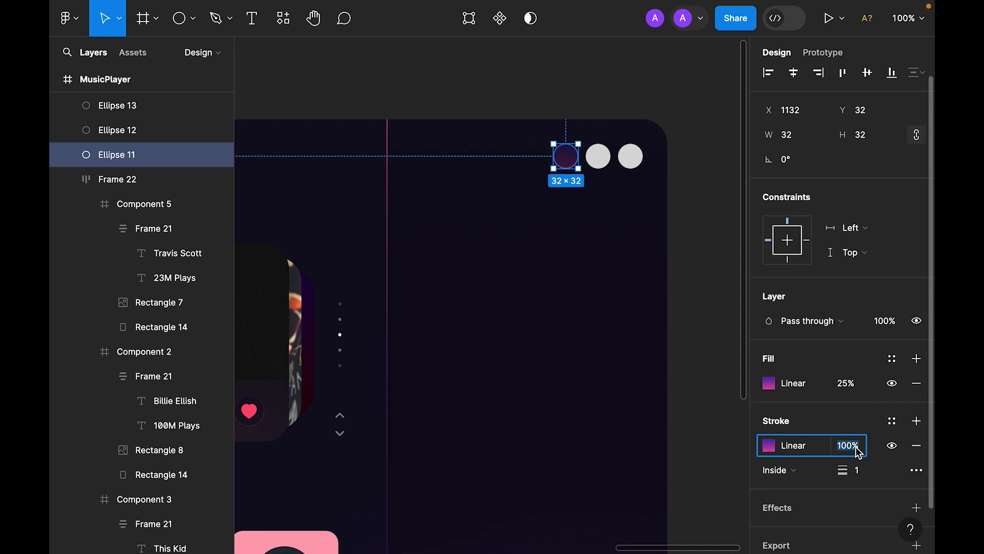
{"action": "type", "text": "50"}
{"action": "key", "text": "Return"}
Step: Copy the first circle's properties and paste them onto the second circle
{"action": "left_click", "coordinate": [699, 167]}
{"action": "key", "text": "super+plus"}
{"action": "left_click", "coordinate": [410, 146]}
{"action": "right_click", "coordinate": [412, 146]}
{"action": "mouse_move", "coordinate": [468, 157]}
{"action": "left_click", "coordinate": [619, 221]}
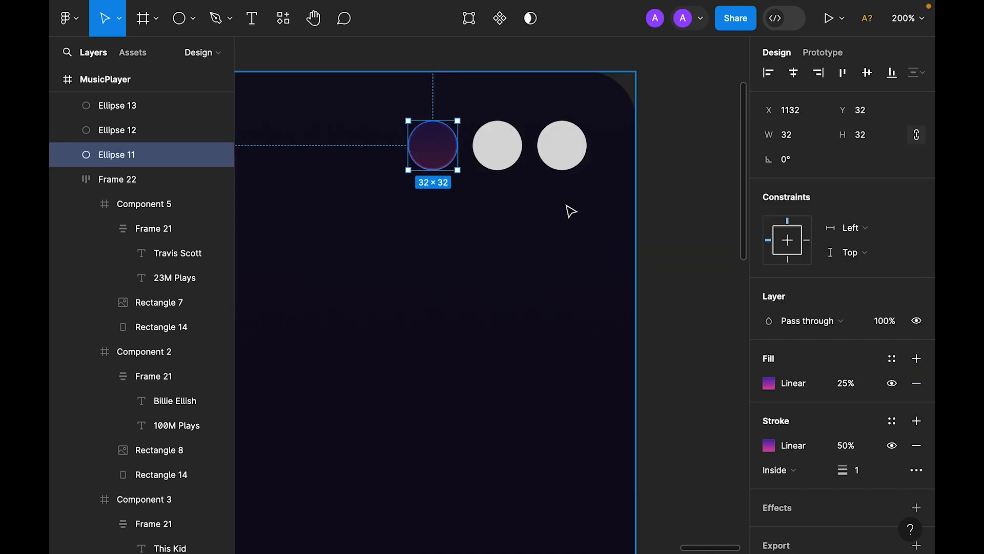
{"action": "left_click", "coordinate": [483, 147]}
{"action": "right_click", "coordinate": [483, 147]}
{"action": "mouse_move", "coordinate": [523, 152]}
{"action": "left_click", "coordinate": [662, 238]}
{"action": "key", "text": "Escape"}
Step: Replace the third circle with the copied round portrait photo
{"action": "left_click", "coordinate": [562, 160]}
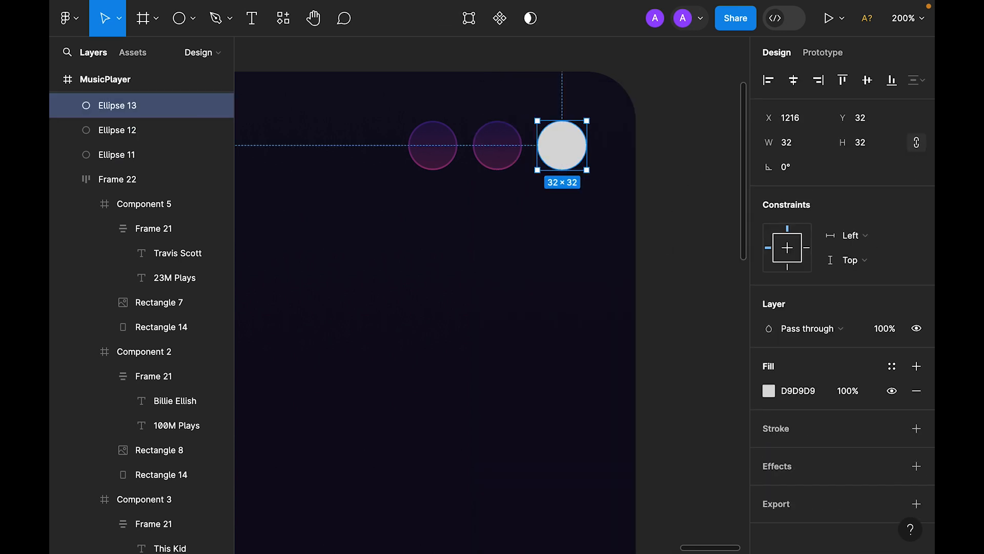
{"action": "right_click", "coordinate": [574, 151]}
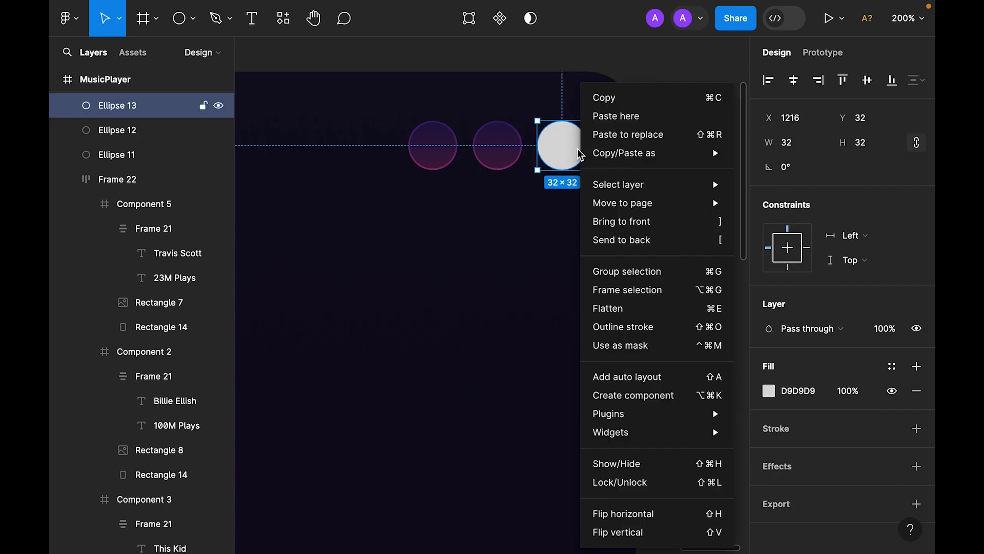
{"action": "left_click", "coordinate": [614, 135]}
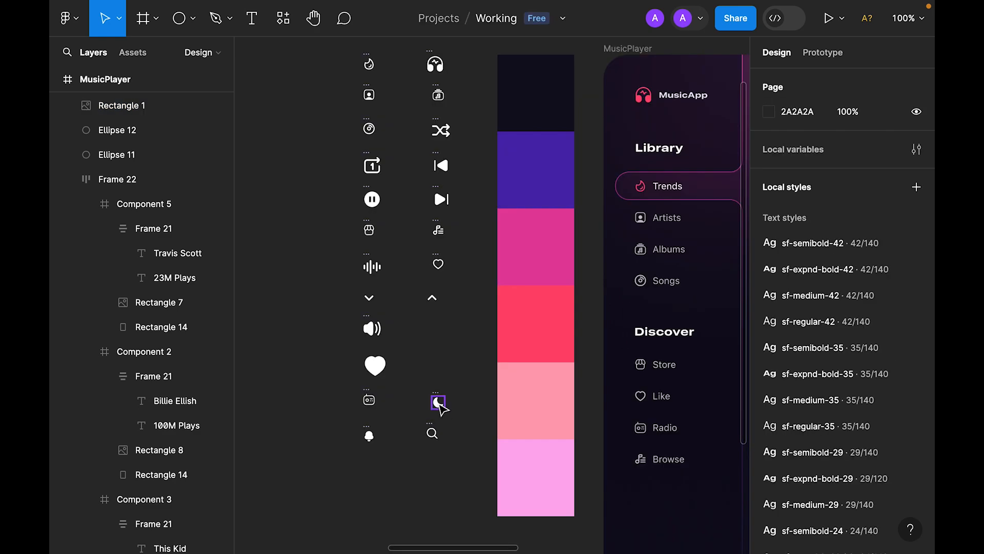
Step: Copy the moon and notification icons from the icon set and paste them into the MusicPlayer frame
{"action": "left_click", "coordinate": [439, 403]}
{"action": "left_click", "coordinate": [368, 437], "text": "shift"}
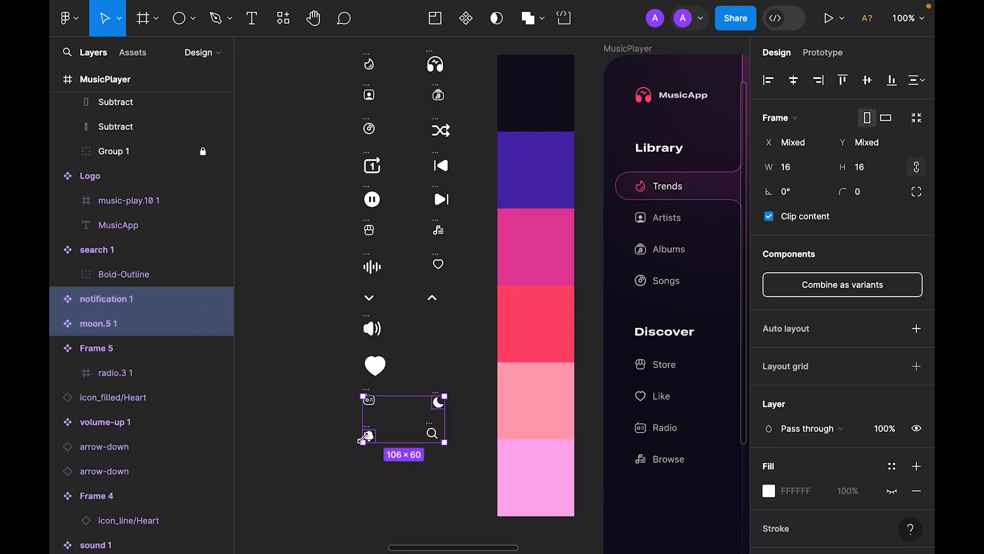
{"action": "left_click", "coordinate": [402, 493]}
{"action": "key", "text": "ctrl+minus"}
{"action": "left_click_drag", "start_coordinate": [711, 280], "coordinate": [304, 261]}
{"action": "key", "text": "z"}
{"action": "left_click", "coordinate": [633, 140]}
{"action": "left_click", "coordinate": [633, 140]}
{"action": "left_click_drag", "start_coordinate": [361, 440], "coordinate": [393, 383]}
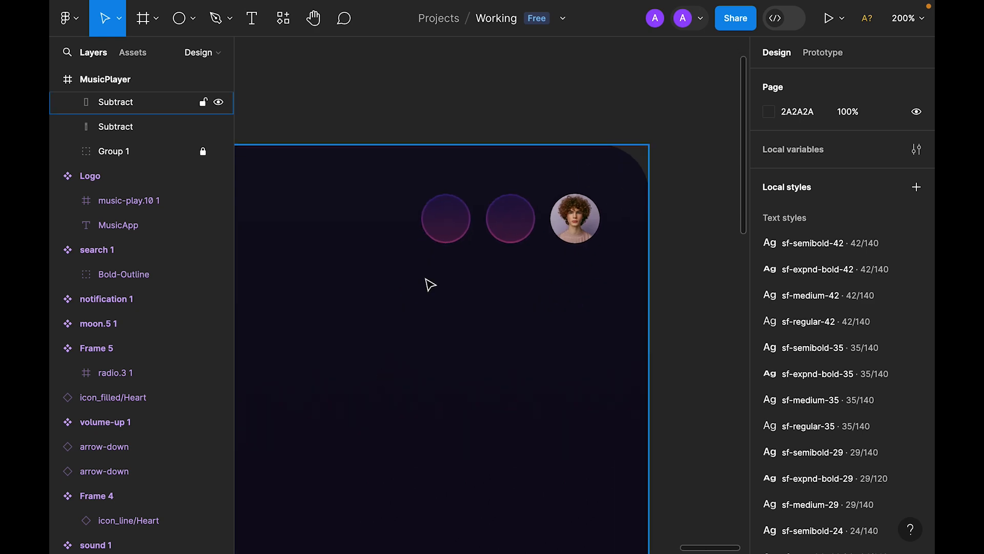
{"action": "left_click", "coordinate": [446, 219]}
{"action": "left_click", "coordinate": [509, 219], "text": "shift"}
{"action": "key", "text": "ctrl+v"}
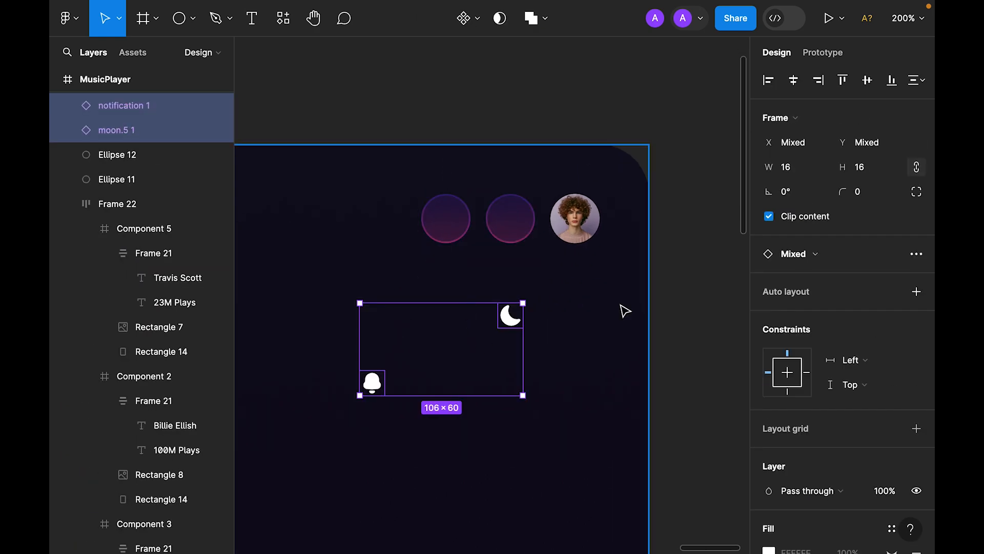
{"action": "left_click", "coordinate": [671, 280]}
Step: Place the moon icon on the first circle and the notification icon on the second, centred vertically within them
{"action": "left_click_drag", "start_coordinate": [512, 318], "coordinate": [448, 226]}
{"action": "left_click_drag", "start_coordinate": [373, 383], "coordinate": [514, 219]}
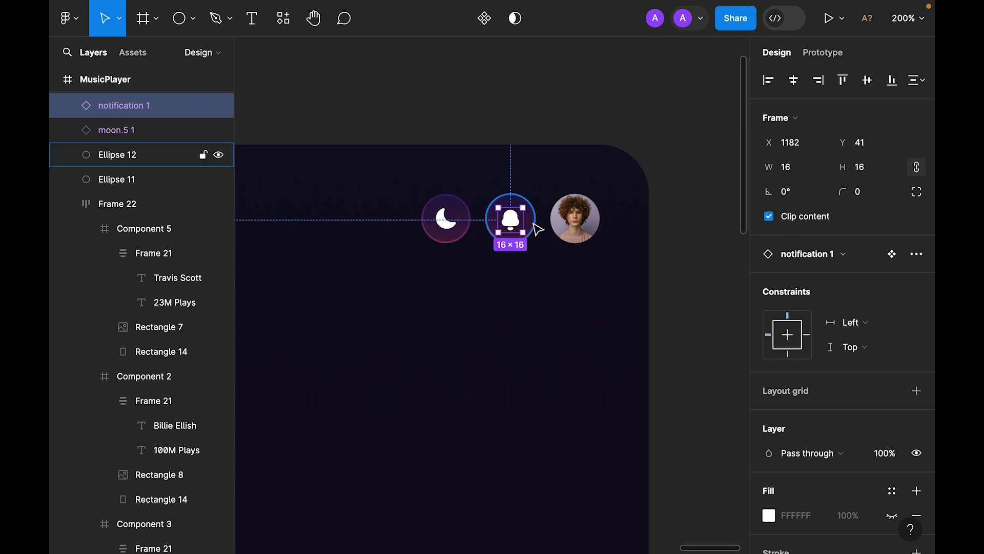
{"action": "left_click", "coordinate": [533, 226], "text": "shift"}
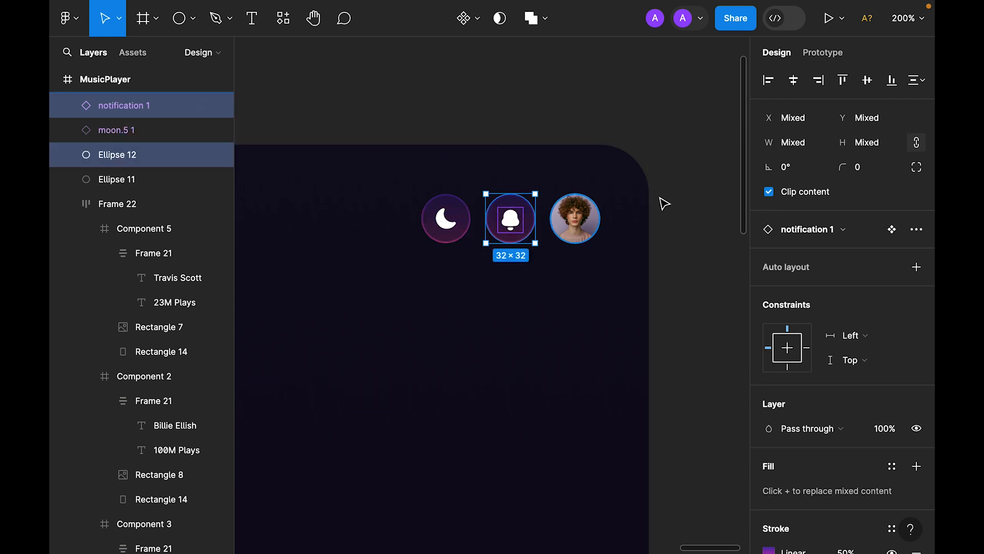
{"action": "left_click", "coordinate": [868, 82]}
{"action": "left_click", "coordinate": [463, 224]}
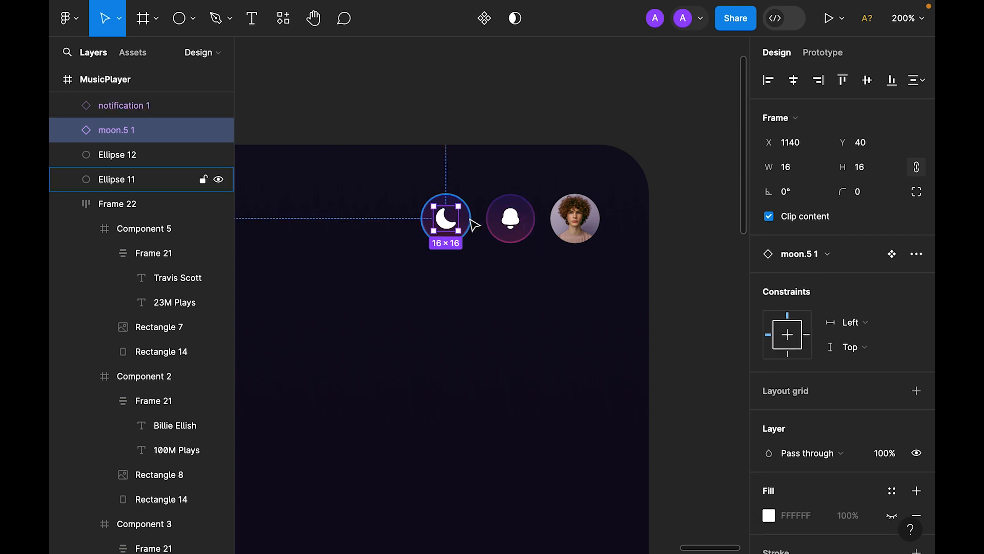
{"action": "left_click", "coordinate": [470, 222], "text": "shift"}
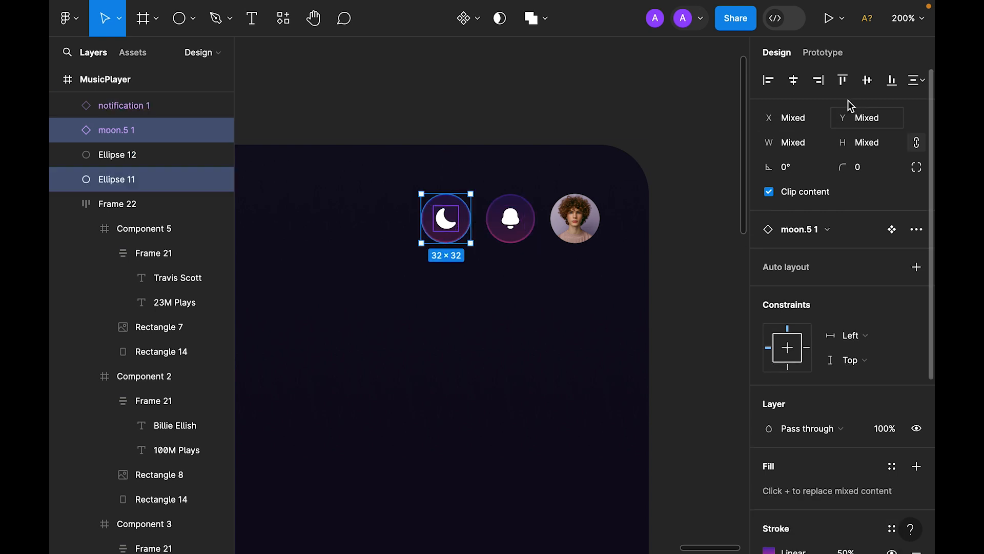
{"action": "left_click", "coordinate": [490, 130]}
Step: Group the notification icon with its circle, and the moon icon with its circle
{"action": "left_click", "coordinate": [510, 217]}
{"action": "left_click", "coordinate": [508, 198], "text": "shift"}
{"action": "key", "text": "super+g"}
{"action": "left_click", "coordinate": [448, 218]}
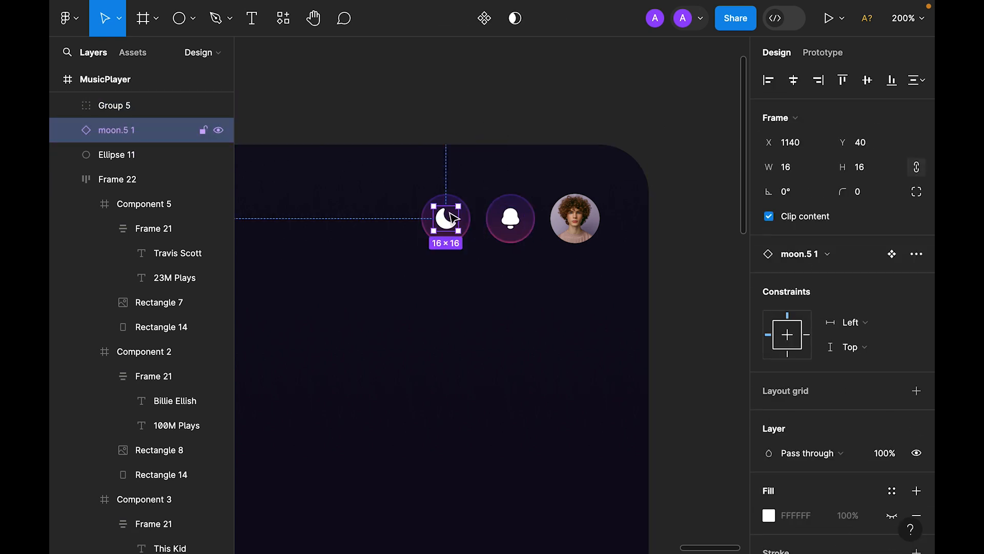
{"action": "left_click", "coordinate": [451, 199], "text": "shift"}
{"action": "key", "text": "super+g"}
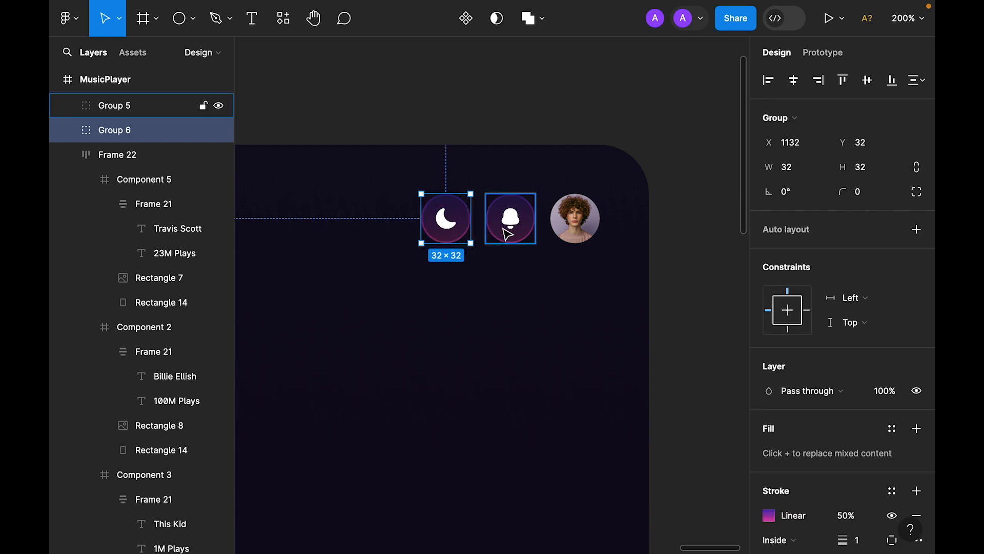
Step: Combine both icon groups and the profile photo into a horizontal auto layout with a spacing of 16
{"action": "left_click", "coordinate": [510, 225], "text": "shift"}
{"action": "left_click", "coordinate": [575, 228], "text": "shift"}
{"action": "key", "text": "shift+a"}
{"action": "left_click", "coordinate": [791, 337]}
{"action": "type", "text": "16"}
{"action": "key", "text": "Return"}
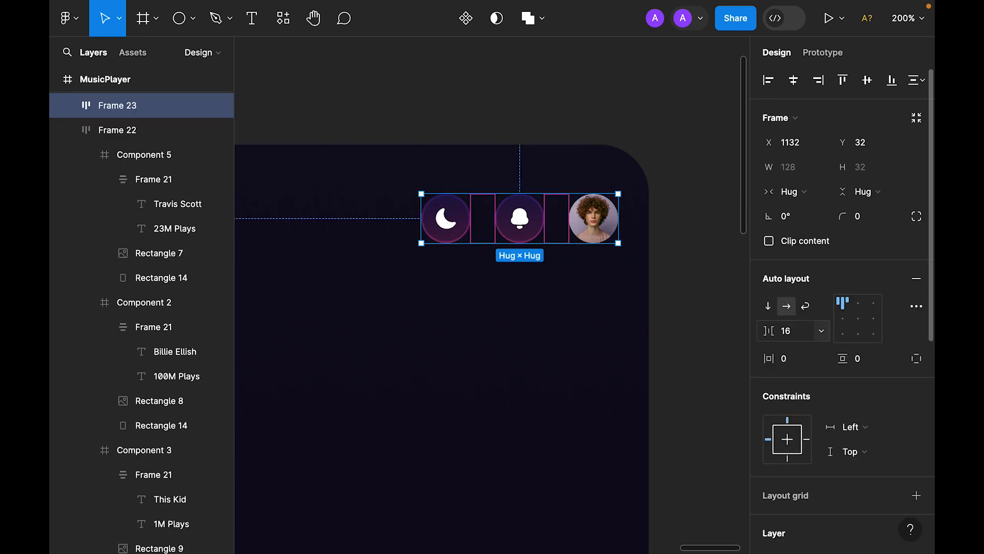
{"action": "left_click", "coordinate": [512, 68]}
Step: Nudge the icon and profile photo row left to X 1120, 32 px from the frame's right edge
{"action": "left_click", "coordinate": [605, 239]}
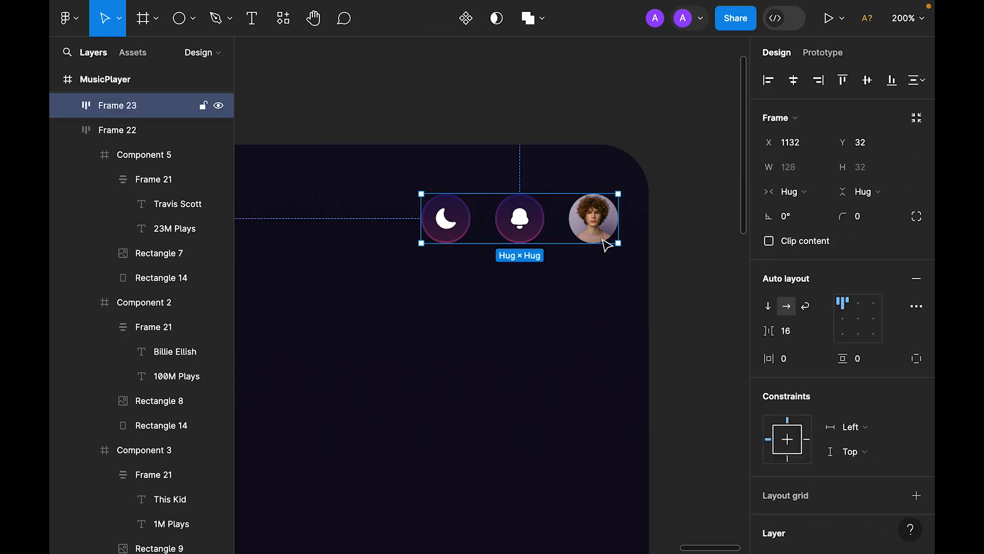
{"action": "key", "text": "alt+Left"}
{"action": "key", "text": "alt+Left"}
{"action": "key", "text": "alt+Left"}
{"action": "key", "text": "alt+Left"}
{"action": "key", "text": "alt+Left"}
{"action": "key", "text": "alt+Left"}
{"action": "key", "text": "alt+Left"}
{"action": "key", "text": "alt+Left"}
{"action": "key", "text": "alt+Left"}
{"action": "key", "text": "alt+Left"}
{"action": "key", "text": "alt+Left"}
{"action": "key", "text": "alt+Left"}
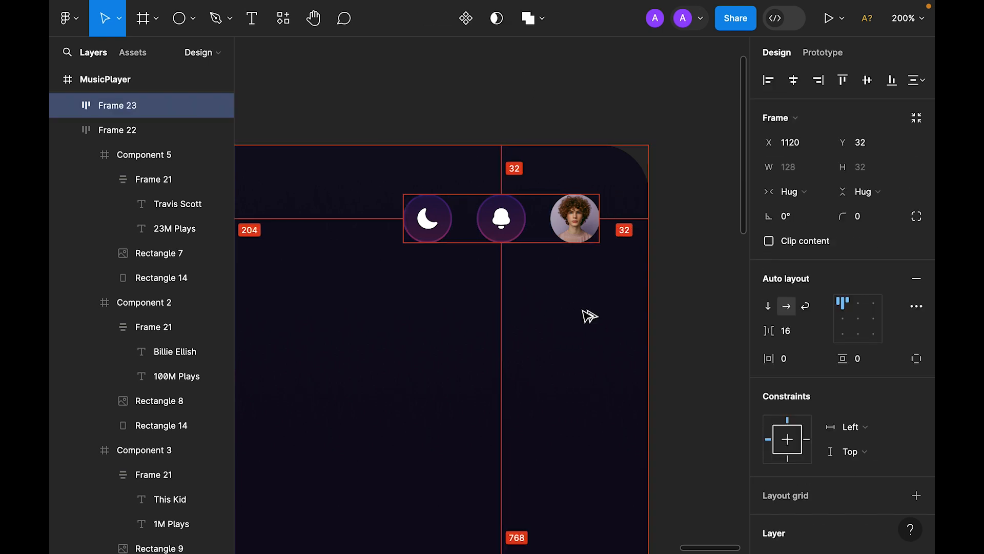
Step: Align the logo, search bar and icon row on their vertical centres and nudge them down slightly
{"action": "key", "text": "shift+0"}
{"action": "left_click", "coordinate": [614, 268]}
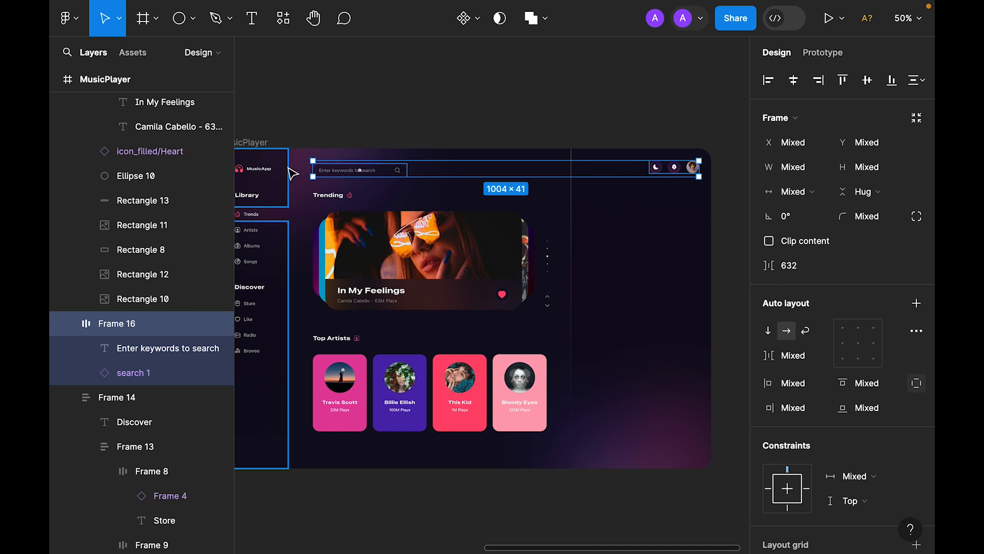
{"action": "left_click", "coordinate": [273, 171], "text": "shift"}
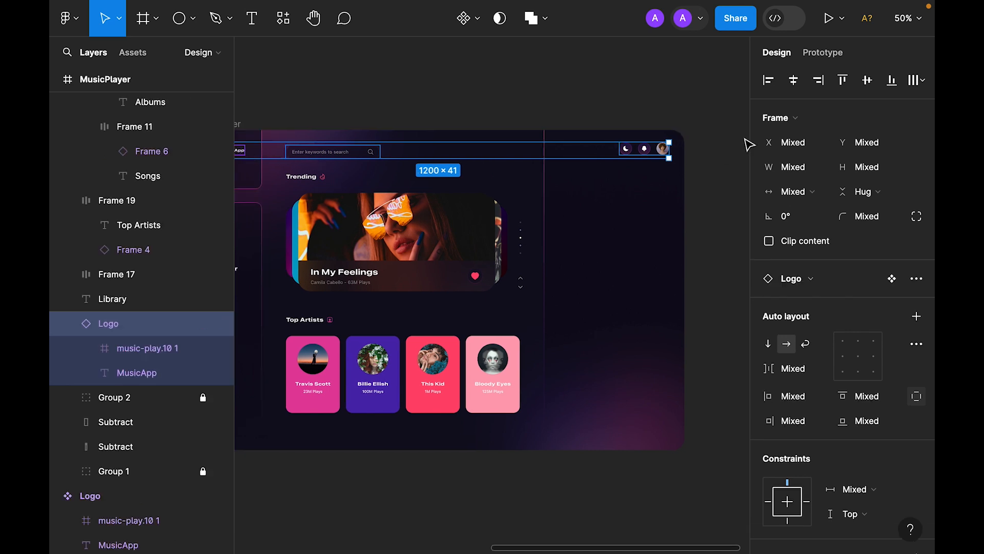
{"action": "left_click", "coordinate": [867, 80]}
{"action": "key", "text": "Down"}
{"action": "key", "text": "Down"}
{"action": "key", "text": "Down"}
{"action": "key", "text": "Down"}
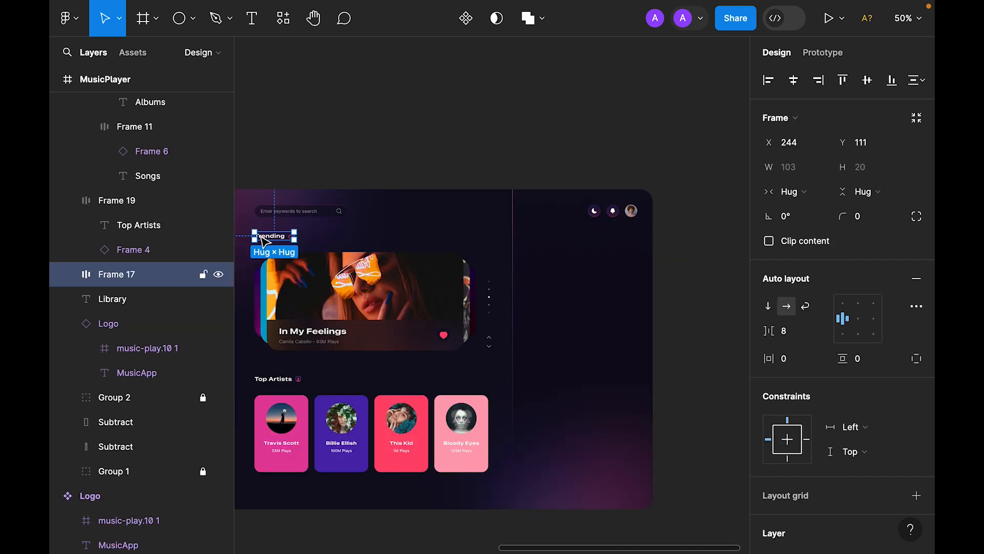
Step: Duplicate the Trending heading into the right-hand panel at X 956 and change its text to "Currently Playing"
{"action": "left_click_drag", "start_coordinate": [263, 241], "coordinate": [538, 244]}
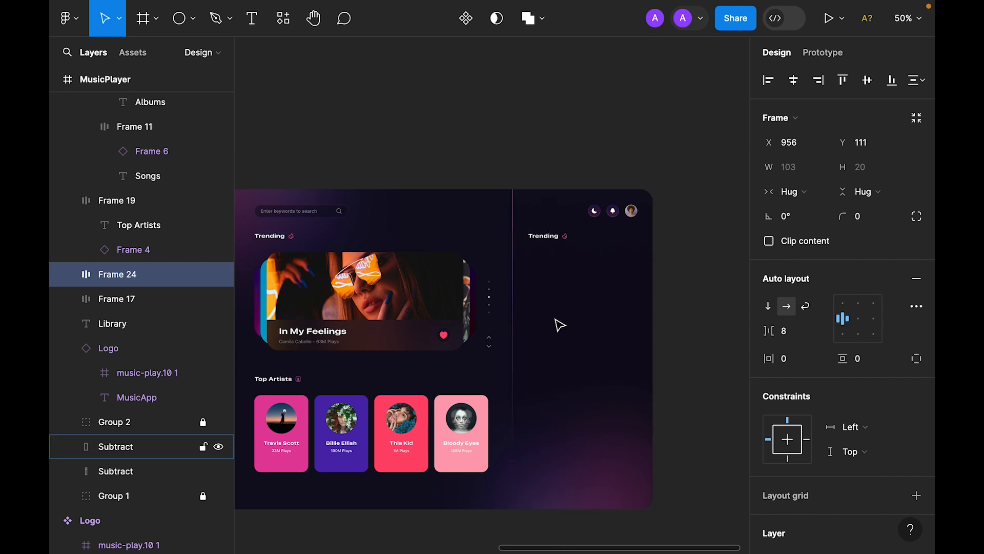
{"action": "left_click", "coordinate": [690, 237]}
{"action": "left_click", "coordinate": [690, 237], "text": "super"}
{"action": "left_click_drag", "start_coordinate": [648, 280], "coordinate": [686, 258]}
{"action": "double_click", "coordinate": [428, 214]}
{"action": "type", "text": "Currently Playing"}
{"action": "key", "text": "Escape"}
{"action": "key", "text": "Escape"}
{"action": "key", "text": "super+minus"}
{"action": "left_click_drag", "start_coordinate": [470, 258], "coordinate": [428, 193]}
{"action": "left_click", "coordinate": [427, 194], "text": "super"}
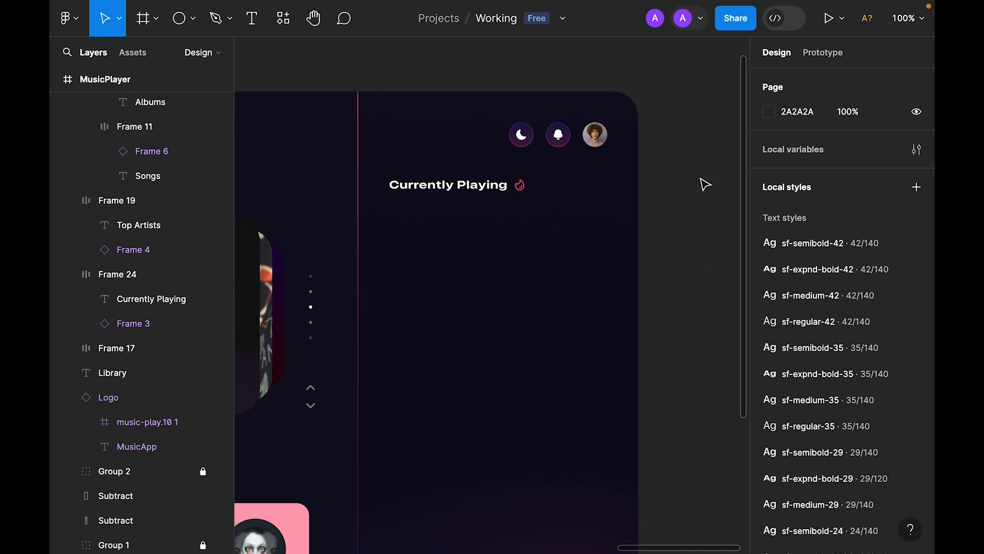
Step: Locate the sound icon component in the icon set and copy it
{"action": "double_click", "coordinate": [523, 189]}
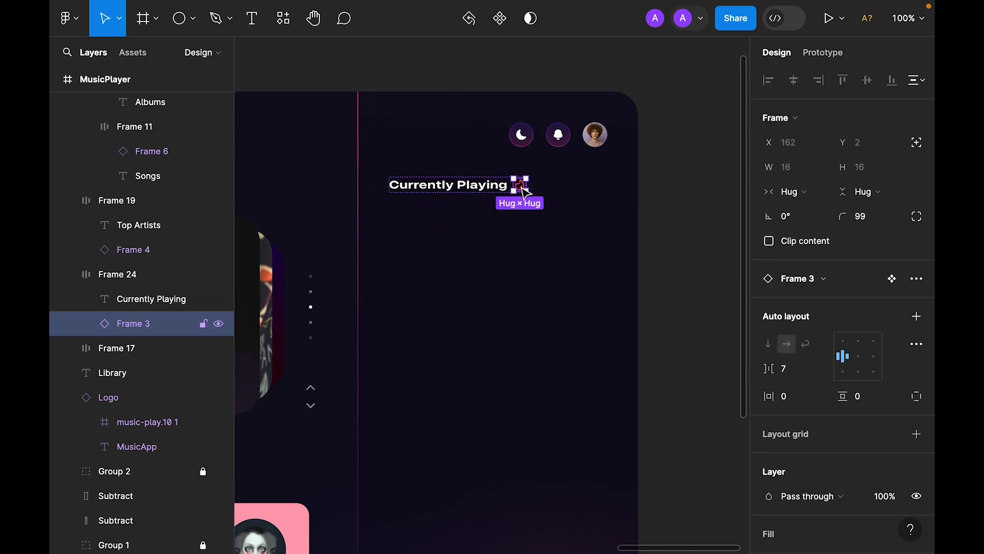
{"action": "left_click", "coordinate": [675, 226]}
{"action": "key", "text": "super+minus"}
{"action": "left_click_drag", "start_coordinate": [551, 302], "coordinate": [727, 256]}
{"action": "left_click_drag", "start_coordinate": [464, 311], "coordinate": [801, 383]}
{"action": "key", "text": "super+plus"}
{"action": "key", "text": "super+plus"}
{"action": "left_click", "coordinate": [395, 422]}
{"action": "key", "text": "super+minus"}
{"action": "left_click_drag", "start_coordinate": [723, 321], "coordinate": [359, 246]}
{"action": "left_click_drag", "start_coordinate": [721, 272], "coordinate": [361, 260]}
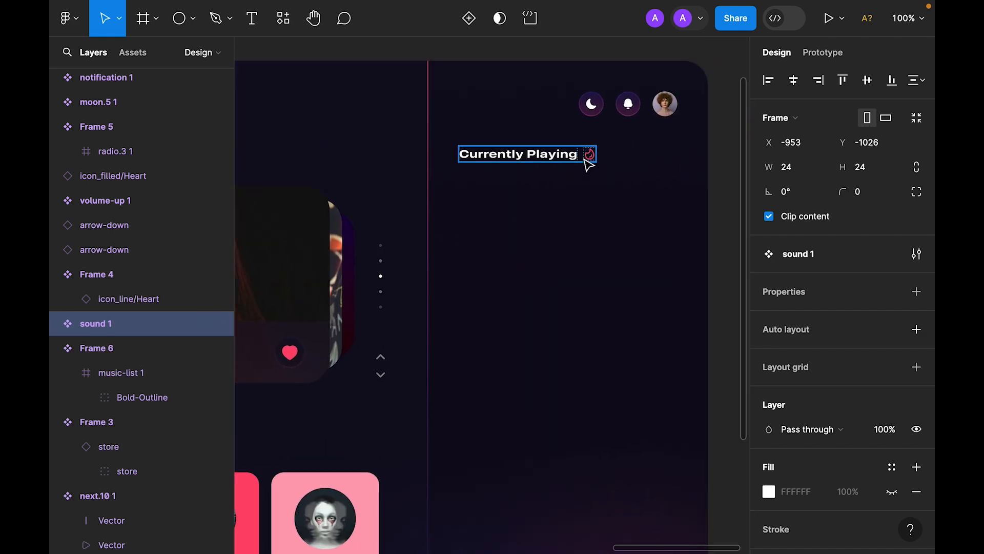
Step: Replace the flame icon beside the Currently Playing heading with the copied sound icon
{"action": "left_click", "coordinate": [584, 154]}
{"action": "right_click", "coordinate": [584, 154]}
{"action": "mouse_move", "coordinate": [649, 113]}
{"action": "left_click", "coordinate": [637, 89]}
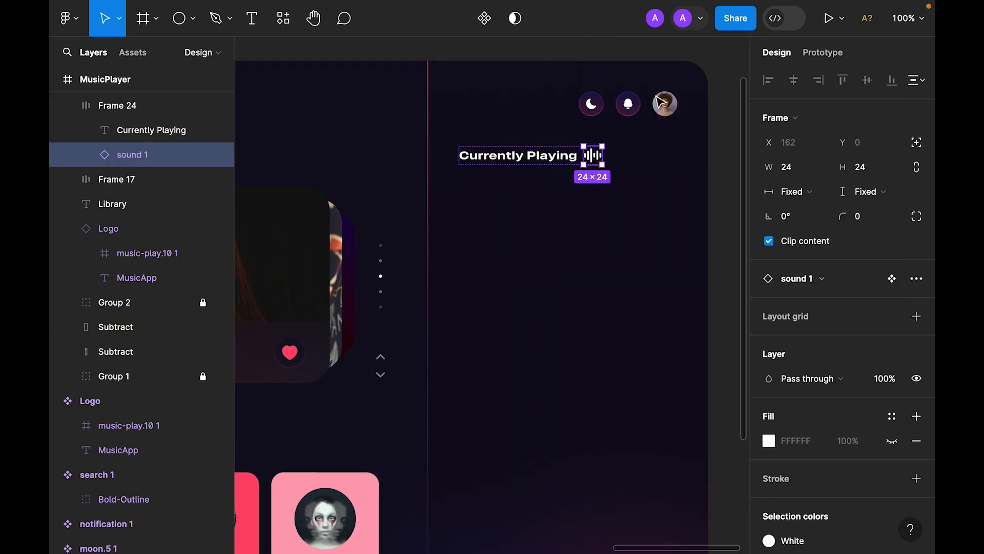
Step: Recolour the sound icon with the purple-to-pink gradient style
{"action": "scroll", "coordinate": [833, 400], "scroll_direction": "down", "scroll_amount": 3}
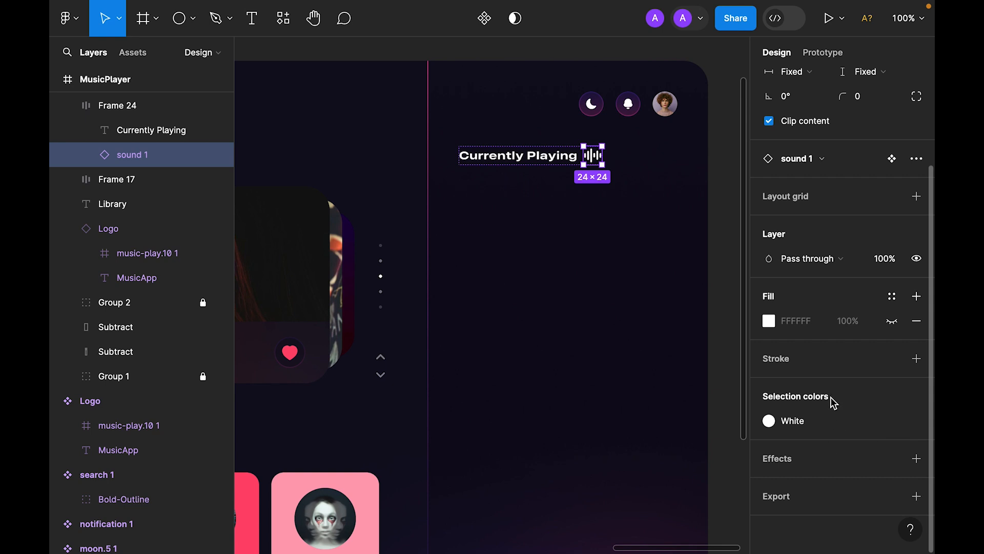
{"action": "left_click", "coordinate": [831, 423]}
{"action": "scroll", "coordinate": [635, 439], "scroll_direction": "down", "scroll_amount": 5}
{"action": "left_click", "coordinate": [636, 380]}
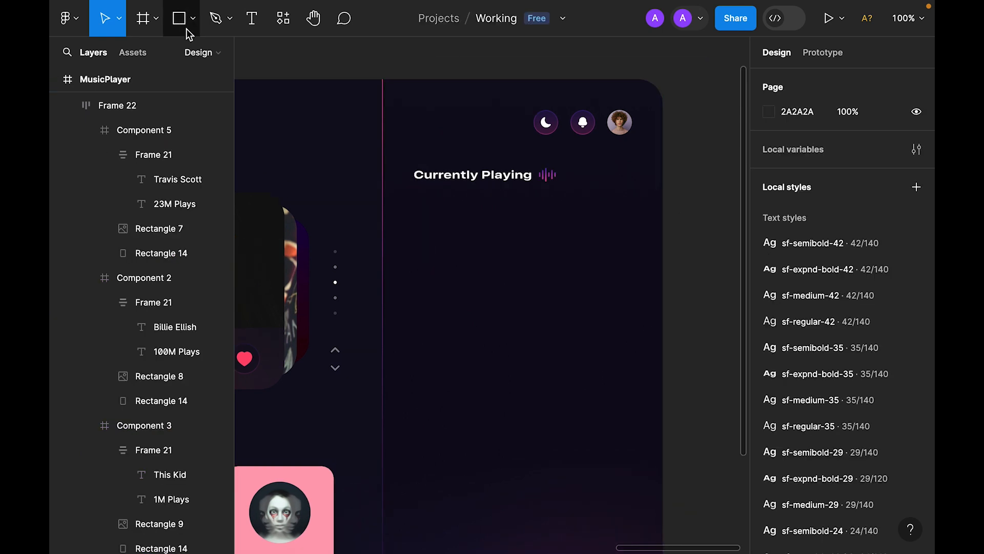
Step: Draw a 284 × 72 rectangle with 16 corner radius below the Currently Playing heading, at X 956, Y 163
{"action": "left_click", "coordinate": [188, 26]}
{"action": "mouse_move", "coordinate": [384, 229]}
{"action": "left_mouse_down"}
{"action": "mouse_move", "coordinate": [518, 293]}
{"action": "mouse_move", "coordinate": [663, 283]}
{"action": "left_mouse_up"}
{"action": "left_click_drag", "start_coordinate": [379, 255], "coordinate": [383, 255]}
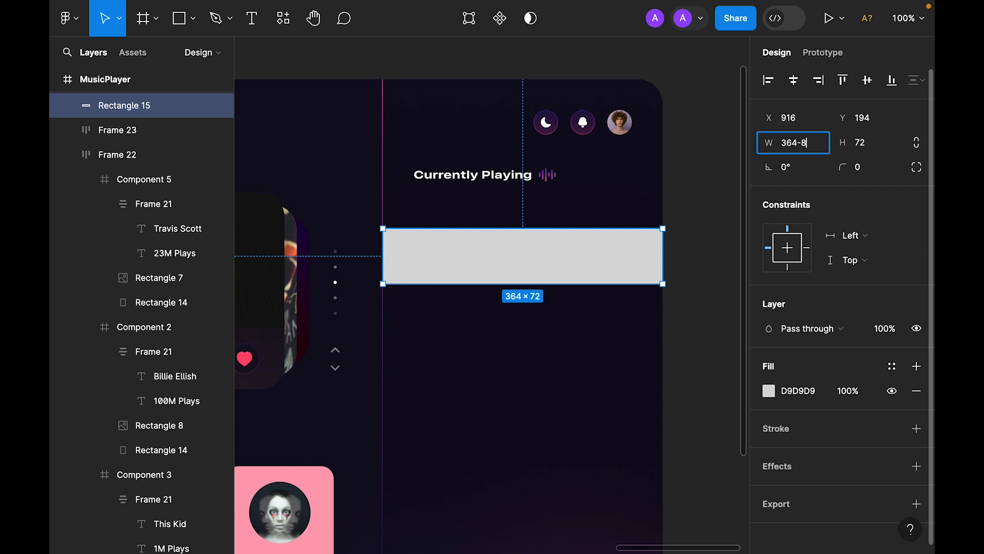
{"action": "key", "text": "Return"}
{"action": "left_click_drag", "start_coordinate": [501, 259], "coordinate": [530, 250]}
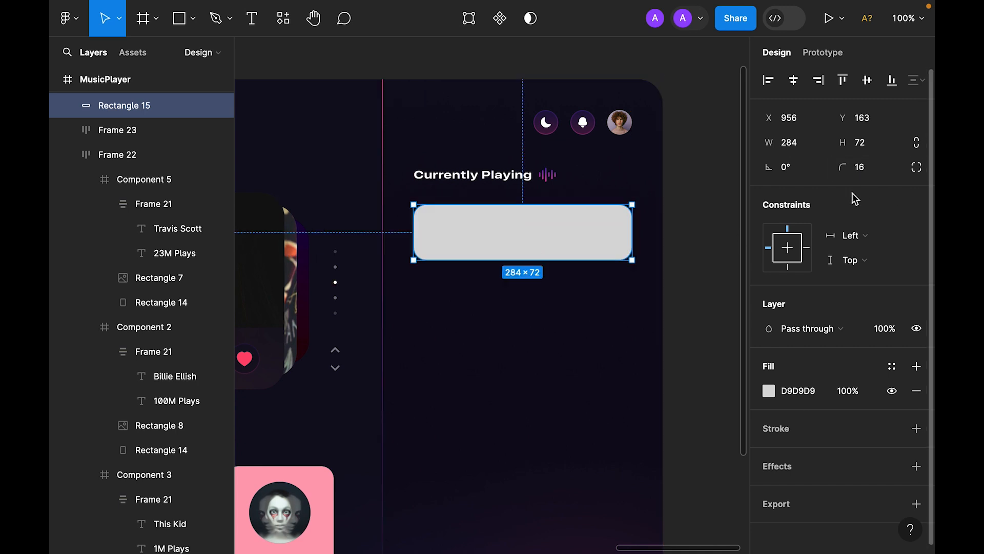
Step: Apply purple-to-pink gradient styles to the rectangle's fill and stroke
{"action": "left_click", "coordinate": [892, 370]}
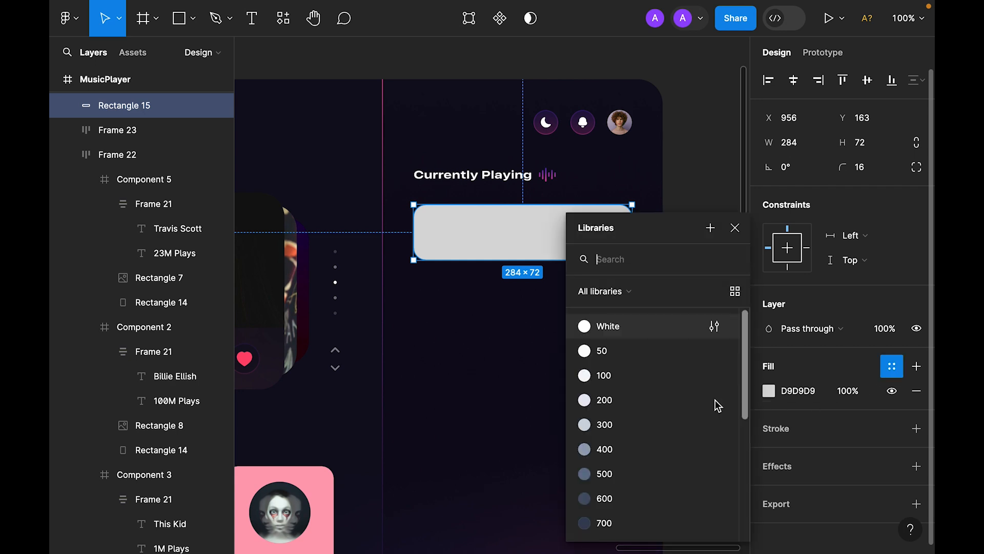
{"action": "scroll", "coordinate": [718, 403], "scroll_direction": "down", "scroll_amount": 5}
{"action": "left_click", "coordinate": [658, 384]}
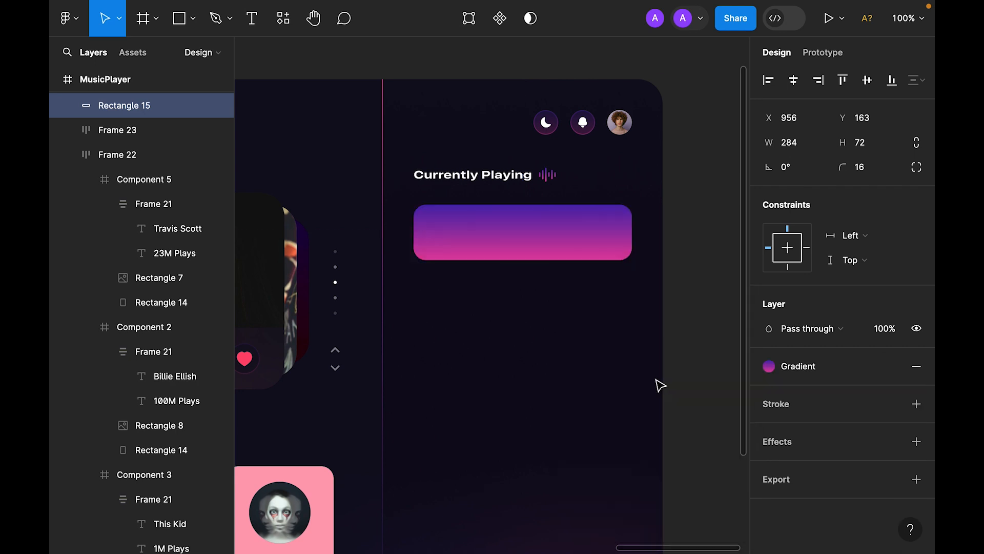
{"action": "left_click", "coordinate": [898, 408]}
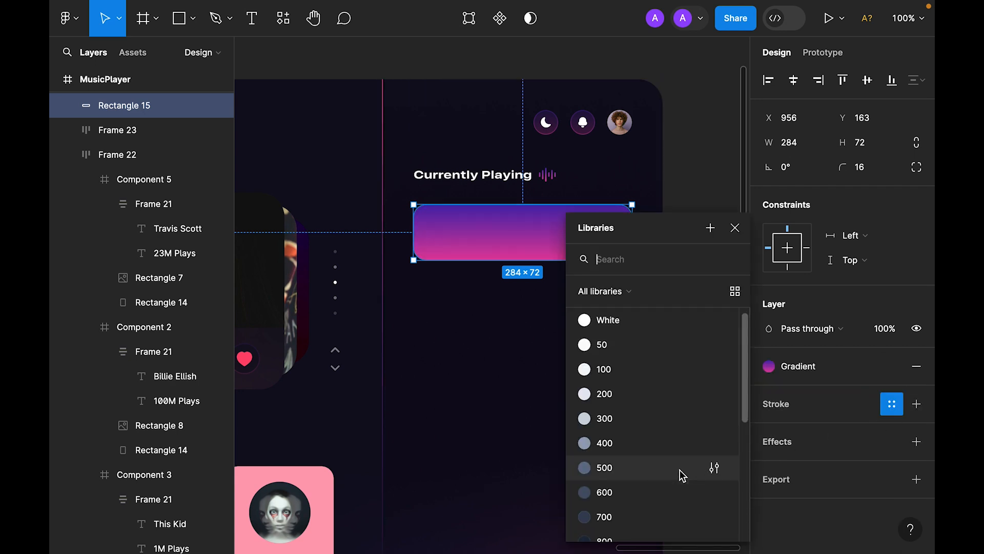
{"action": "scroll", "coordinate": [667, 477], "scroll_direction": "down", "scroll_amount": 3}
{"action": "left_click", "coordinate": [649, 483]}
Step: Detach the rectangle's fill and stroke styles and set the fill opacity to 25%
{"action": "left_click", "coordinate": [892, 368]}
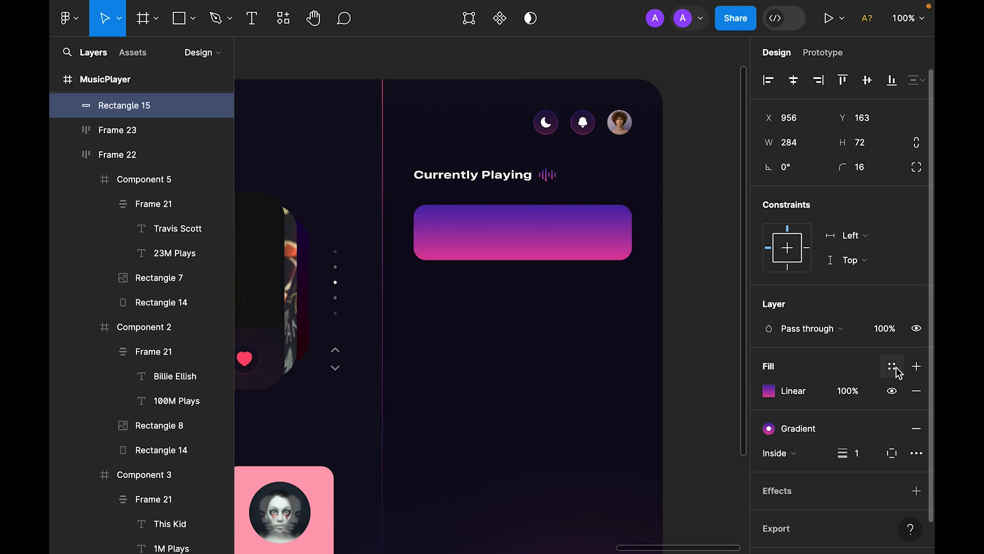
{"action": "left_click", "coordinate": [891, 431]}
{"action": "left_click", "coordinate": [860, 398]}
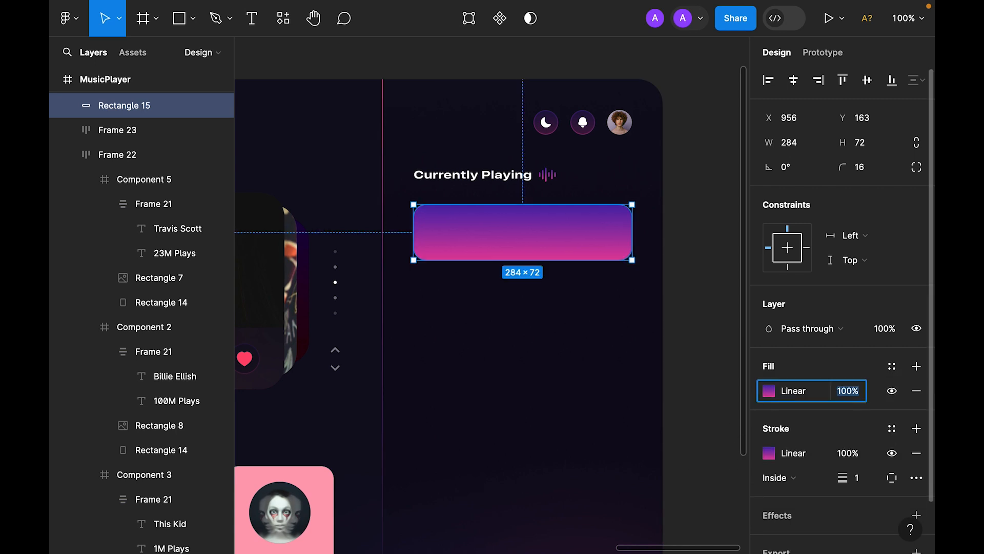
{"action": "key", "text": "Return"}
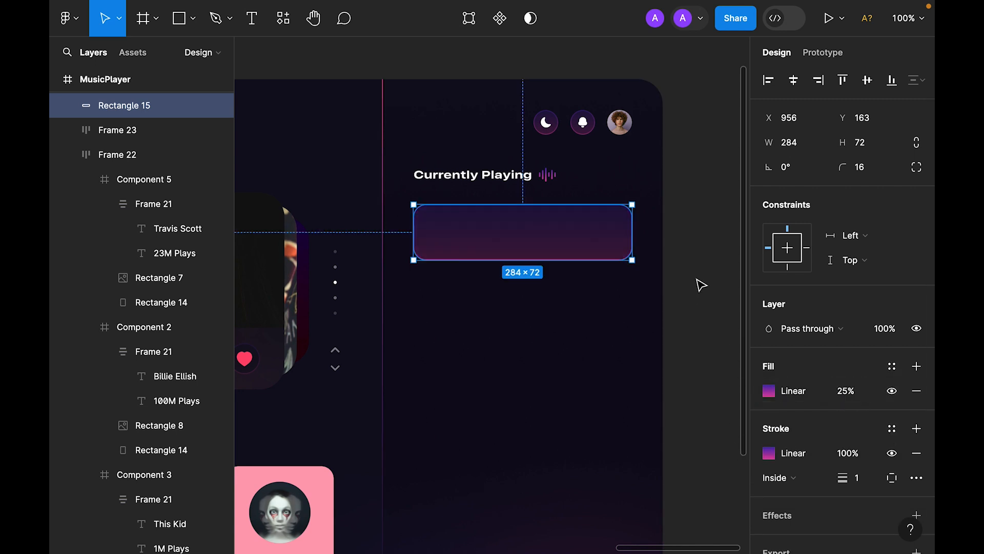
Step: Extend the rectangle downward to a height of 224
{"action": "left_click", "coordinate": [720, 333]}
{"action": "left_click", "coordinate": [522, 258]}
{"action": "left_click_drag", "start_coordinate": [522, 259], "coordinate": [538, 378]}
{"action": "left_click", "coordinate": [687, 287]}
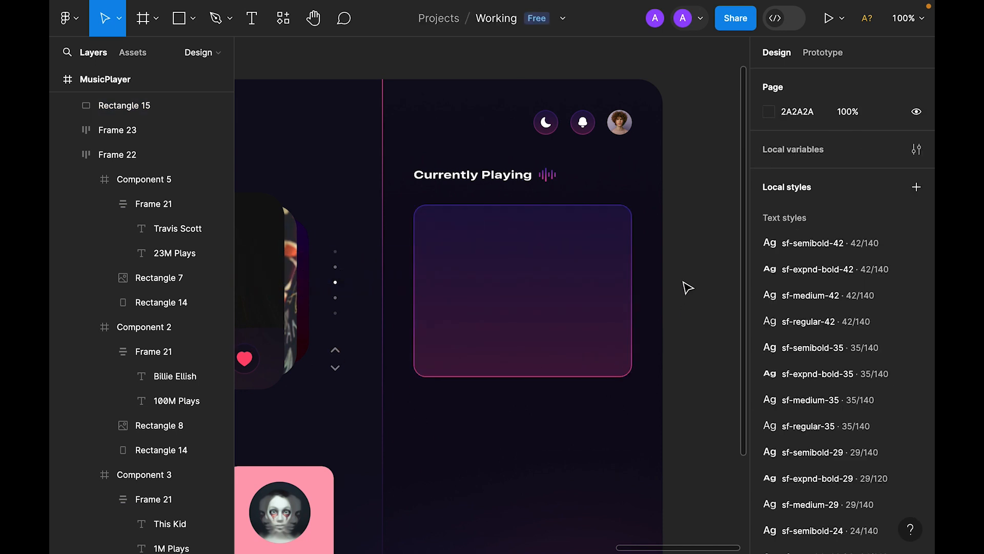
{"action": "left_click", "coordinate": [494, 293]}
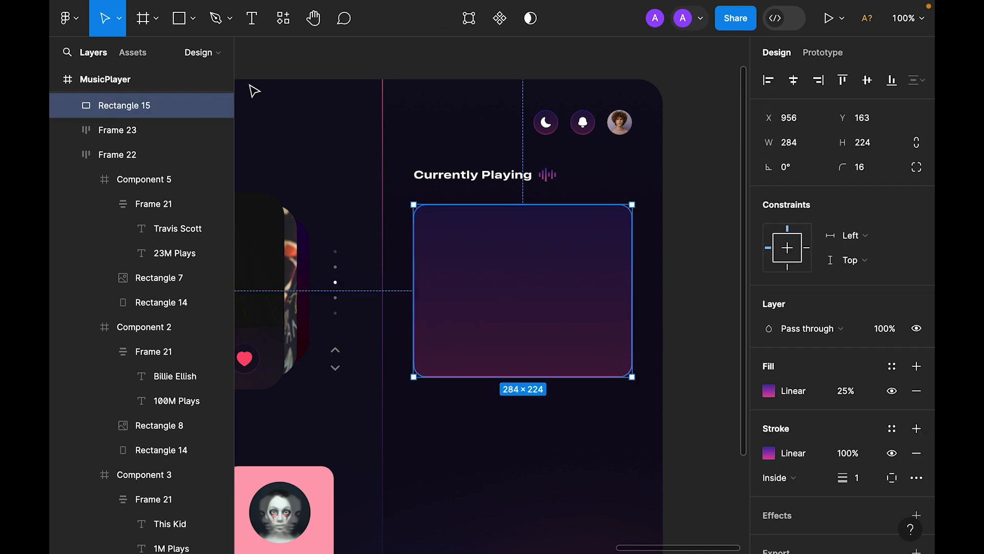
Step: Draw a circle in the upper part of the gradient card and set its size to 64 × 64
{"action": "left_click", "coordinate": [193, 19]}
{"action": "left_click", "coordinate": [164, 108]}
{"action": "left_click", "coordinate": [514, 258]}
{"action": "left_click_drag", "start_coordinate": [524, 259], "coordinate": [535, 265]}
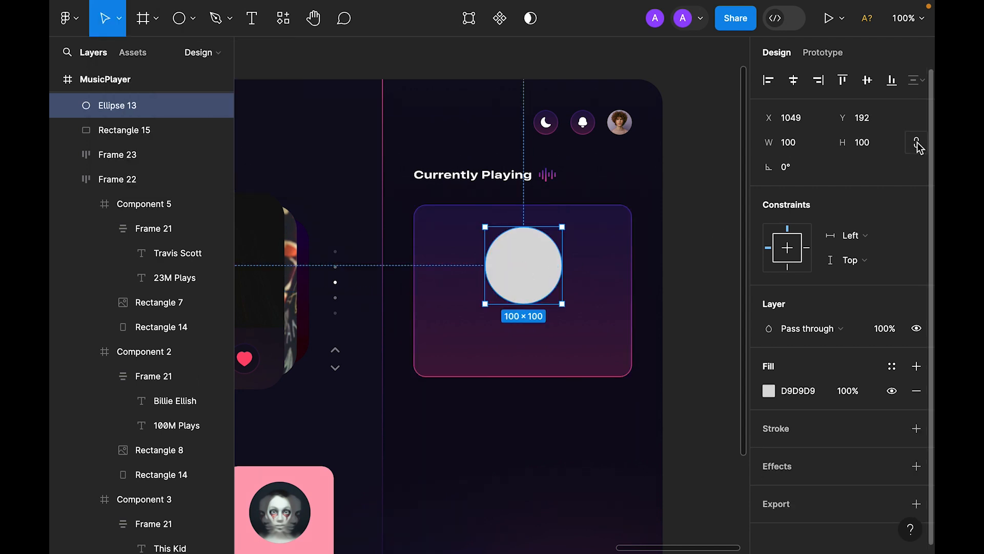
{"action": "type", "text": "6"}
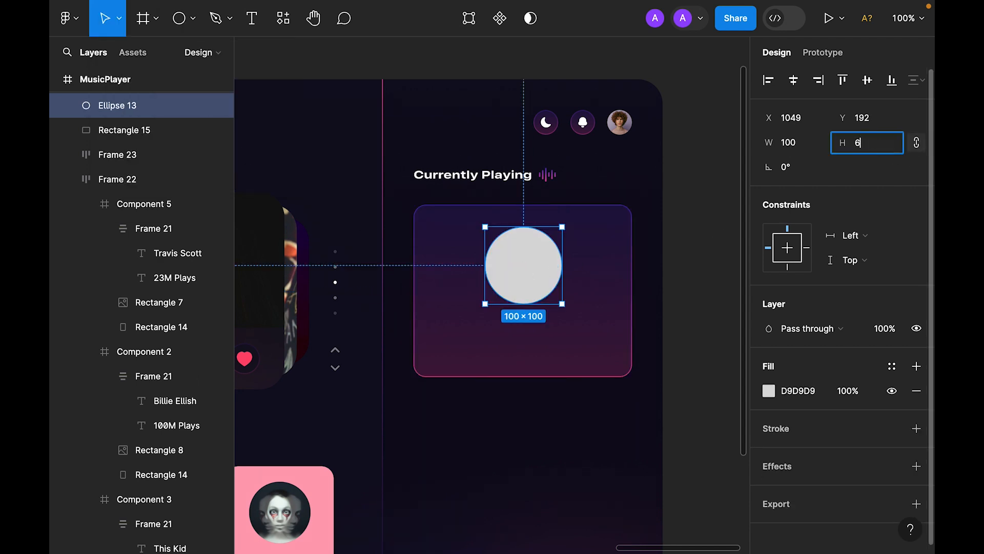
{"action": "type", "text": "4"}
{"action": "key", "text": "Return"}
Step: Centre the circle horizontally on the gradient card and nudge it down to Y 195
{"action": "left_click", "coordinate": [563, 316], "text": "shift"}
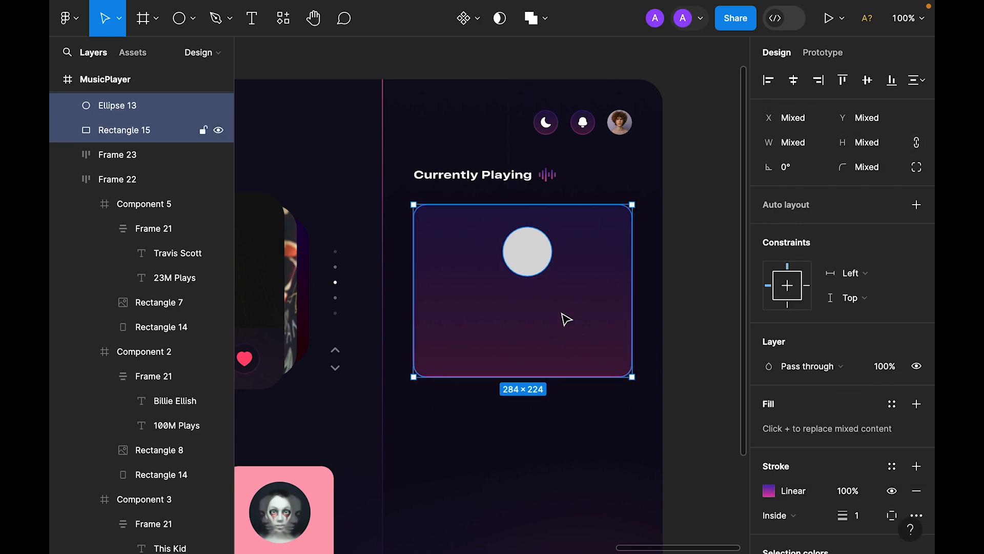
{"action": "left_click", "coordinate": [794, 79]}
{"action": "left_click", "coordinate": [677, 320]}
{"action": "left_click", "coordinate": [540, 261]}
{"action": "key", "text": "Down"}
{"action": "key", "text": "Down"}
{"action": "key", "text": "Down"}
{"action": "left_click", "coordinate": [692, 204]}
Step: Fill the circle with the Red colour style
{"action": "left_click", "coordinate": [533, 252]}
{"action": "left_click", "coordinate": [892, 366]}
{"action": "scroll", "coordinate": [687, 438], "scroll_direction": "down", "scroll_amount": 5}
{"action": "left_click", "coordinate": [653, 462]}
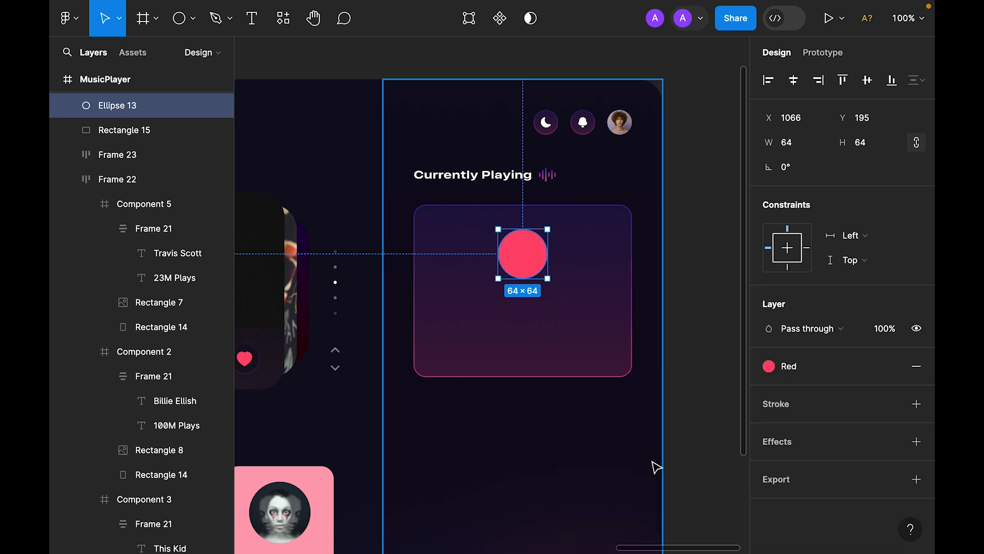
Step: Detach the circle's colour style and set its fill opacity to 50%
{"action": "left_click", "coordinate": [892, 366]}
{"action": "left_click", "coordinate": [852, 390]}
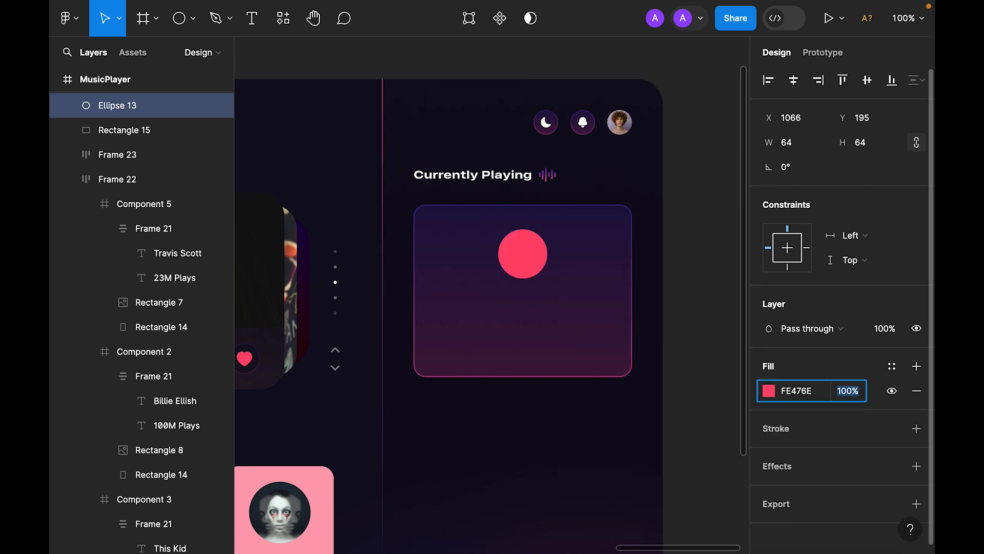
{"action": "type", "text": "50"}
{"action": "key", "text": "Return"}
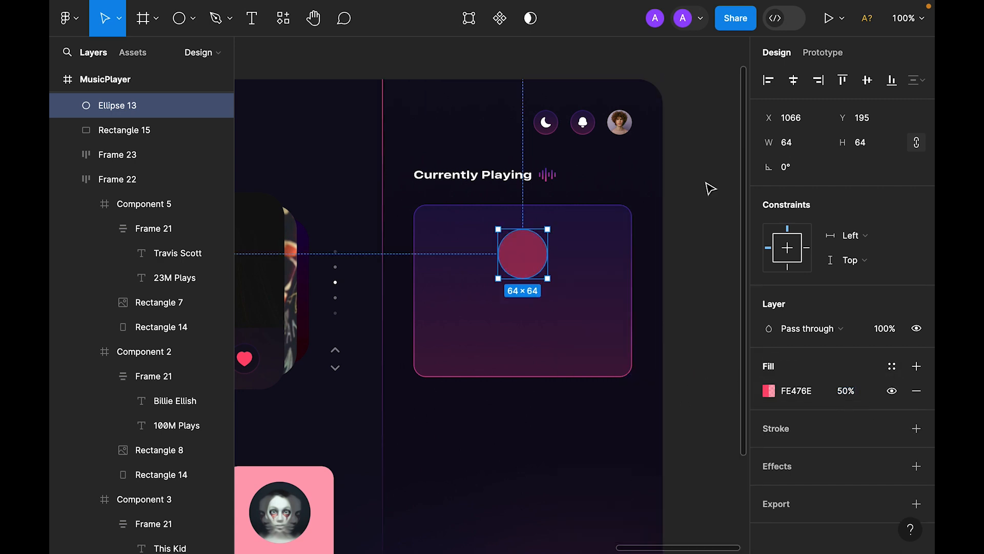
Step: Copy the sound icon from the Currently Playing heading and place the copy in the middle of the card's circle
{"action": "left_click", "coordinate": [709, 187]}
{"action": "left_click", "coordinate": [554, 175]}
{"action": "double_click", "coordinate": [547, 180]}
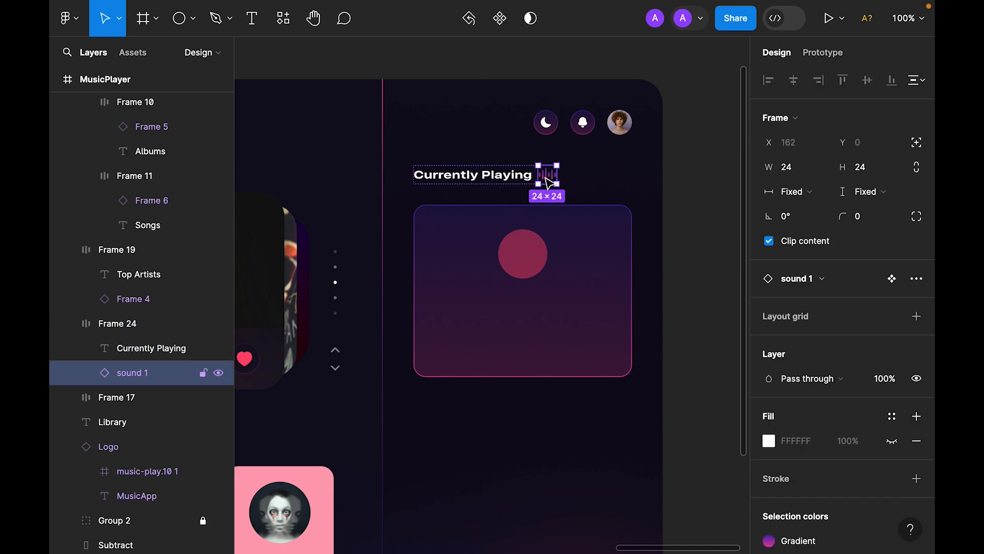
{"action": "key", "text": "super+c"}
{"action": "left_click", "coordinate": [514, 261]}
{"action": "key", "text": "super+v"}
{"action": "left_click_drag", "start_coordinate": [493, 303], "coordinate": [523, 255]}
Step: Fill the circle in the gradient card with the Dark colour style
{"action": "left_click", "coordinate": [538, 267]}
{"action": "left_click", "coordinate": [892, 370]}
{"action": "scroll", "coordinate": [727, 431], "scroll_direction": "down", "scroll_amount": 8}
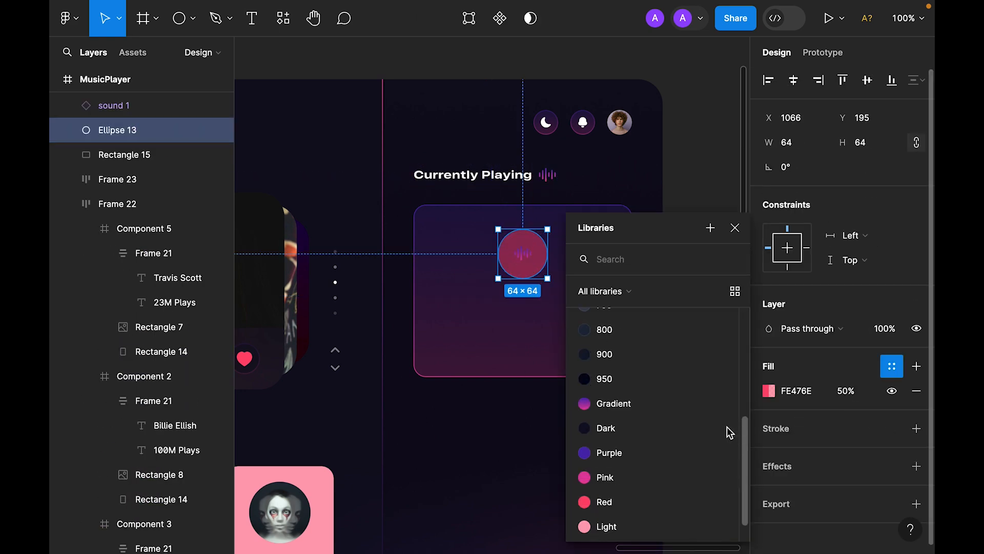
{"action": "left_click", "coordinate": [621, 421]}
{"action": "left_click", "coordinate": [703, 337]}
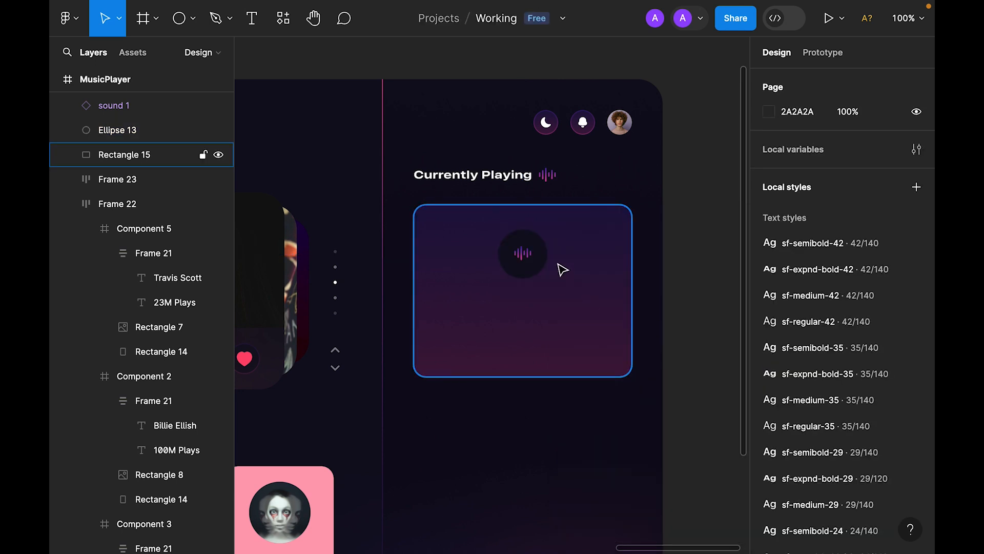
Step: Enlarge the sound icon in the card to 32 × 32 and centre it on the circle
{"action": "left_click", "coordinate": [522, 254]}
{"action": "left_click_drag", "start_coordinate": [532, 262], "coordinate": [537, 269]}
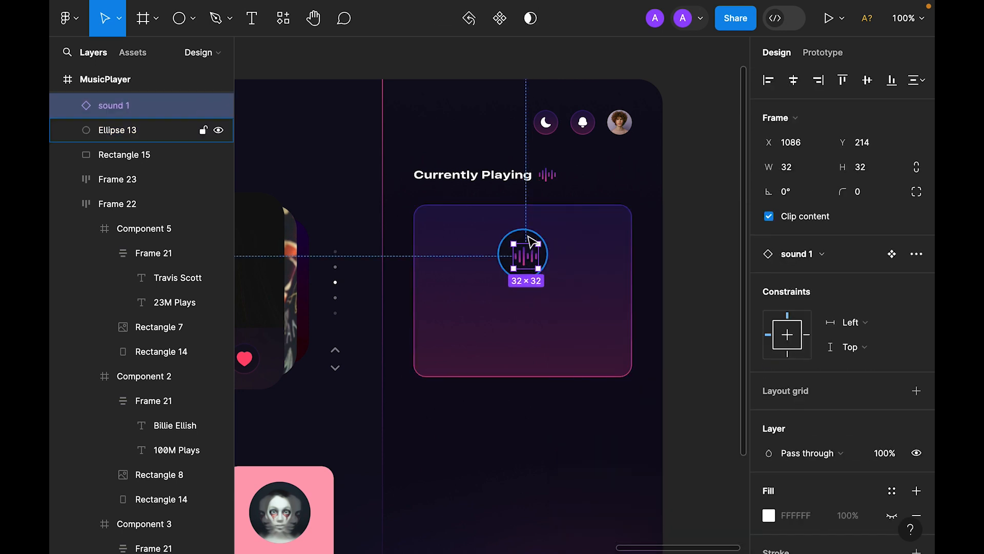
{"action": "left_click", "coordinate": [117, 130], "text": "shift"}
{"action": "left_click", "coordinate": [794, 80]}
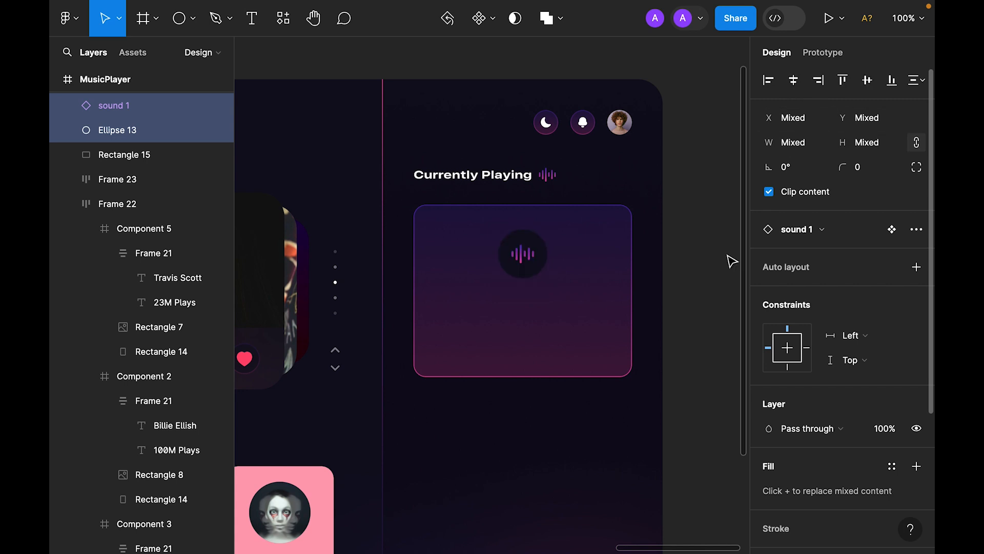
{"action": "left_click", "coordinate": [689, 309]}
Step: Detach the circle's Dark fill style and set its fill opacity to 50%
{"action": "left_click", "coordinate": [532, 276]}
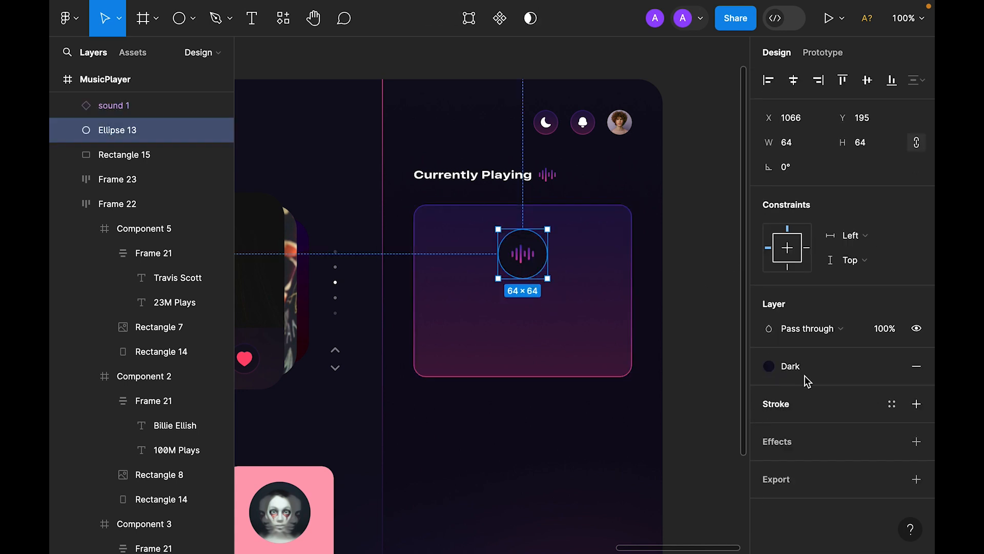
{"action": "left_click", "coordinate": [891, 365]}
{"action": "left_click", "coordinate": [857, 395]}
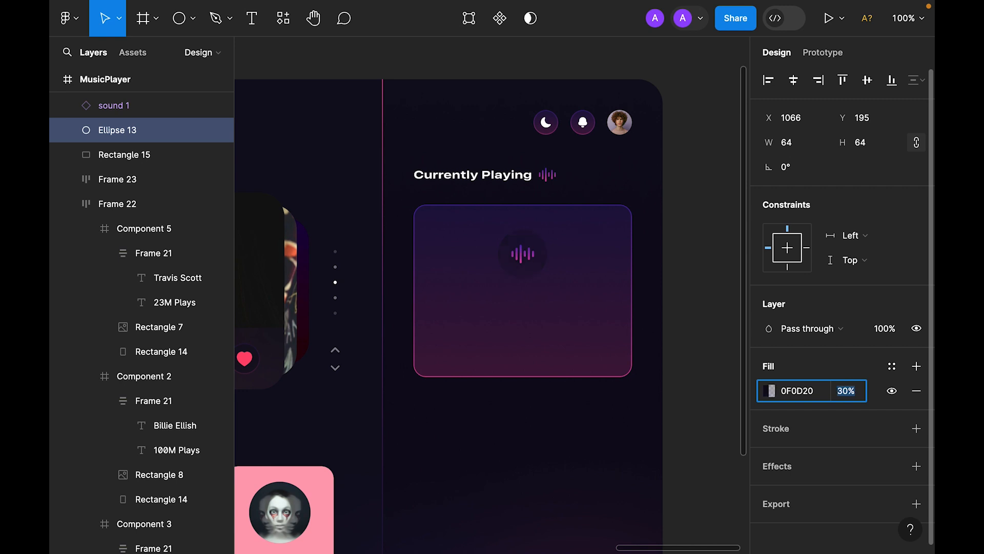
{"action": "key", "text": "Return"}
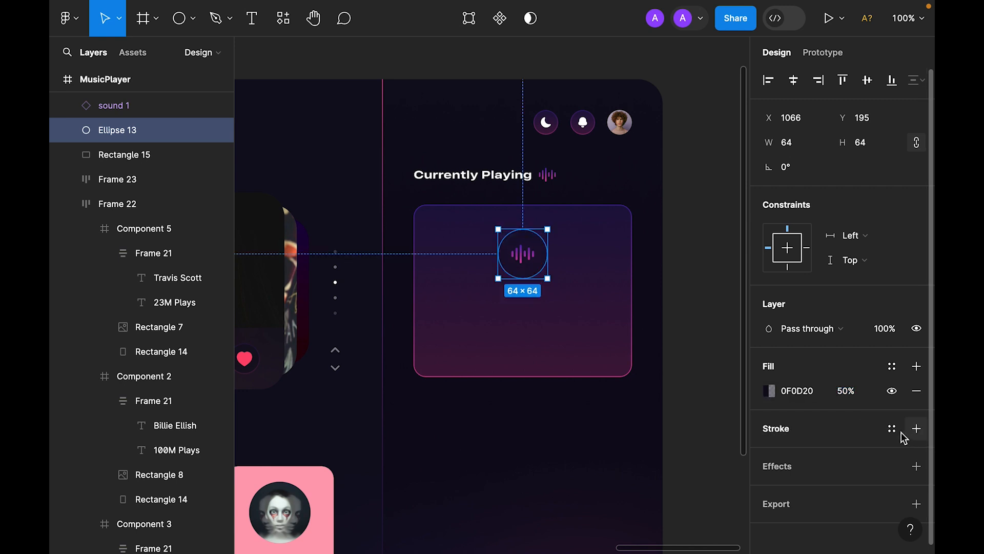
Step: Give the circle a Red style stroke, detach the style and set the stroke opacity to 25%
{"action": "left_click", "coordinate": [892, 428]}
{"action": "scroll", "coordinate": [677, 451], "scroll_direction": "down", "scroll_amount": 5}
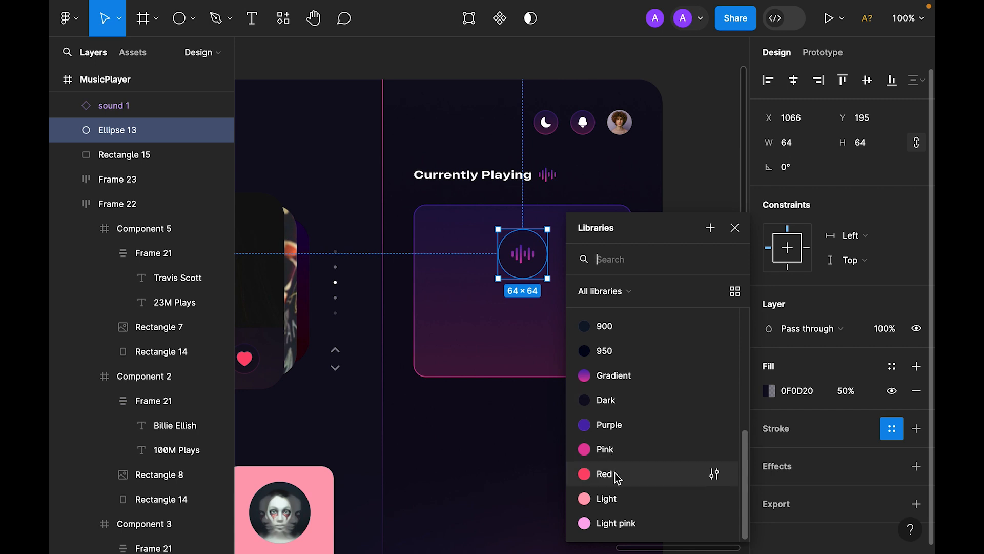
{"action": "left_click", "coordinate": [615, 473]}
{"action": "left_click", "coordinate": [892, 430]}
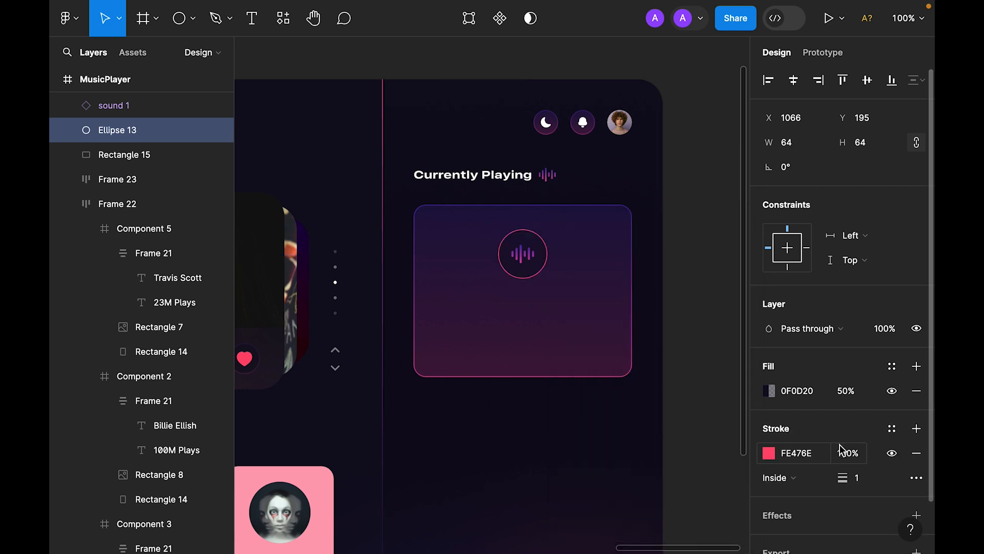
{"action": "type", "text": "25"}
{"action": "key", "text": "Return"}
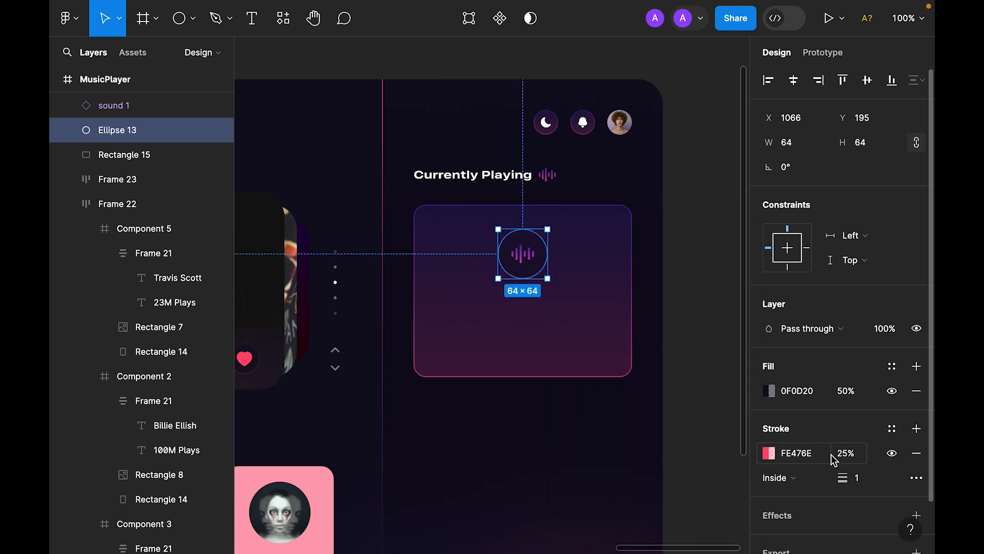
Step: Recolour the sound icon inside the circle with the Red colour style
{"action": "left_click", "coordinate": [522, 257]}
{"action": "scroll", "coordinate": [842, 395], "scroll_direction": "down", "scroll_amount": 4}
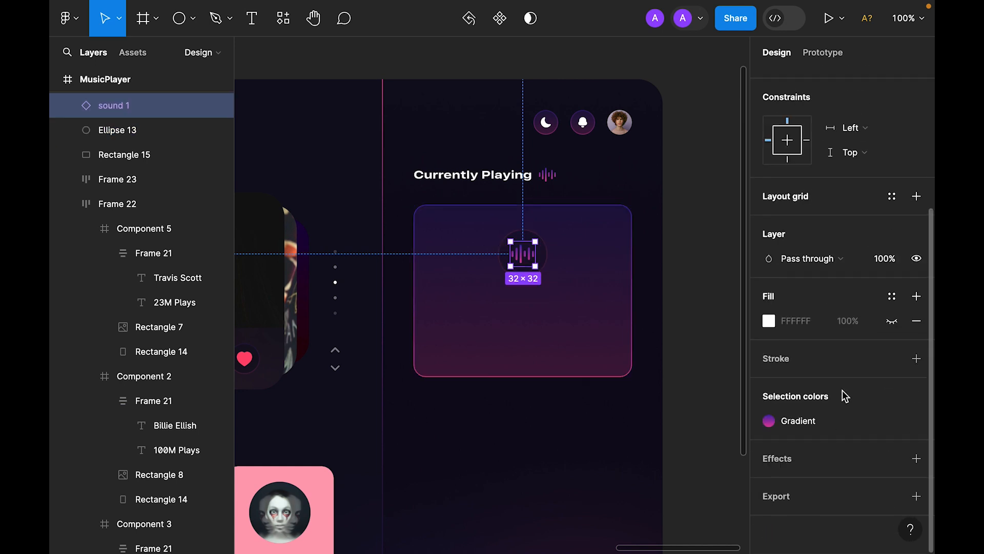
{"action": "left_click", "coordinate": [841, 421]}
{"action": "scroll", "coordinate": [635, 518], "scroll_direction": "down", "scroll_amount": 1}
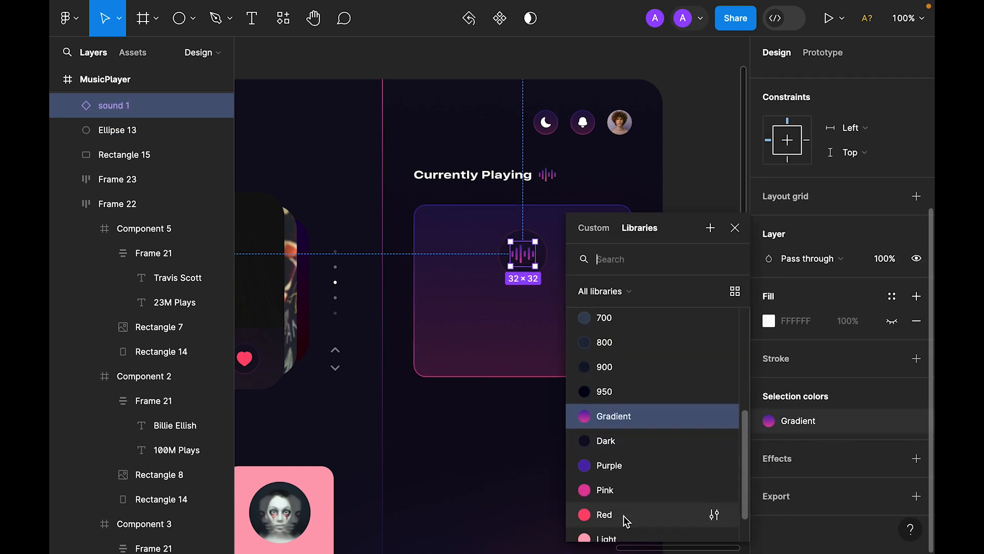
{"action": "left_click", "coordinate": [622, 516]}
{"action": "left_click", "coordinate": [709, 272]}
Step: Add the song title text "Butterfly Effect" below the circle in the card
{"action": "scroll", "coordinate": [713, 217], "scroll_direction": "down", "scroll_amount": 3}
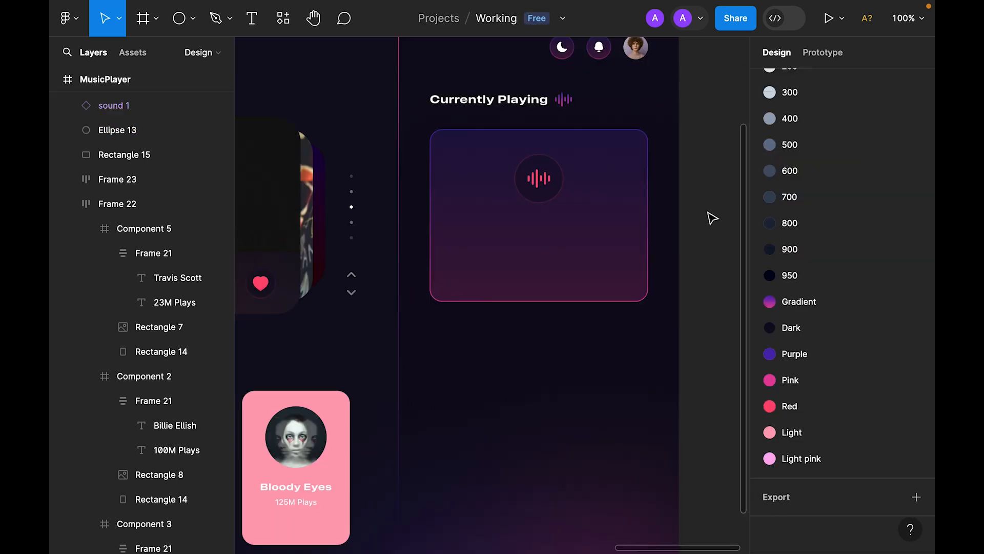
{"action": "scroll", "coordinate": [712, 226], "scroll_direction": "up", "scroll_amount": 1}
{"action": "key", "text": "t"}
{"action": "left_click", "coordinate": [540, 279]}
{"action": "type", "text": "Butterfly Effect"}
{"action": "key", "text": "Escape"}
Step: Add the bulleted captions "Travis Scott" and "Best of 2020" side by side below the title, in the sf-regular-12 text style
{"action": "left_click_drag", "start_coordinate": [607, 283], "coordinate": [584, 284]}
{"action": "left_click", "coordinate": [815, 363]}
{"action": "left_click", "coordinate": [838, 507]}
{"action": "double_click", "coordinate": [524, 285]}
{"action": "type", "text": "- Travis Scott"}
{"action": "key", "text": "Escape"}
{"action": "double_click", "coordinate": [584, 284]}
{"action": "type", "text": "Best of 2020"}
{"action": "key", "text": "Escape"}
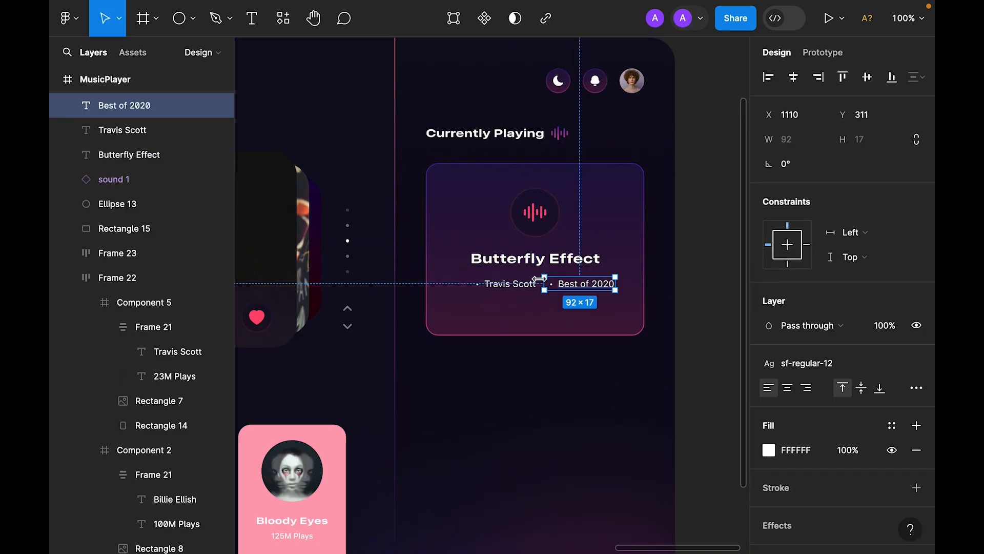
Step: Put the two captions in an auto layout row and stack it with the title in a centre-aligned vertical auto layout
{"action": "left_click", "coordinate": [514, 285], "text": "shift"}
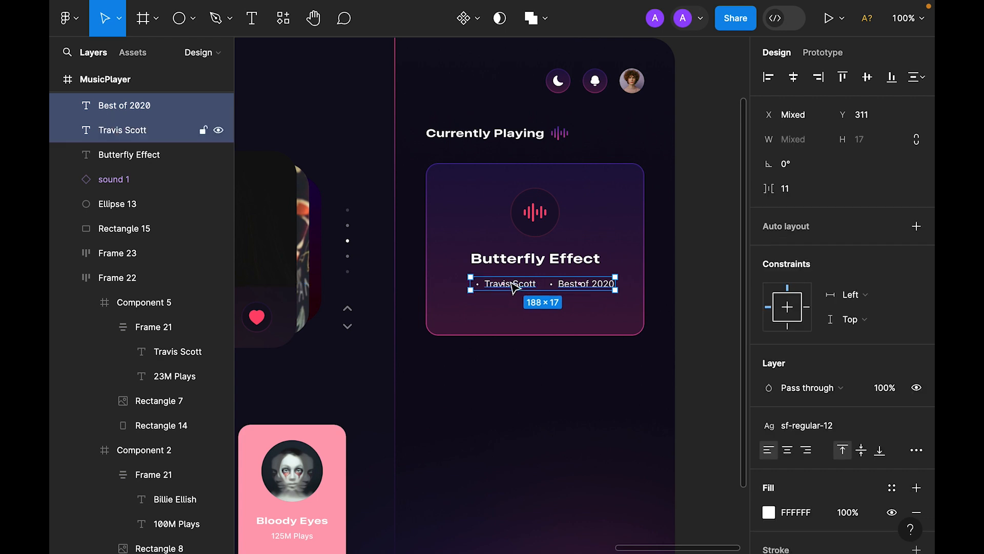
{"action": "key", "text": "shift+a"}
{"action": "left_click", "coordinate": [538, 262], "text": "shift"}
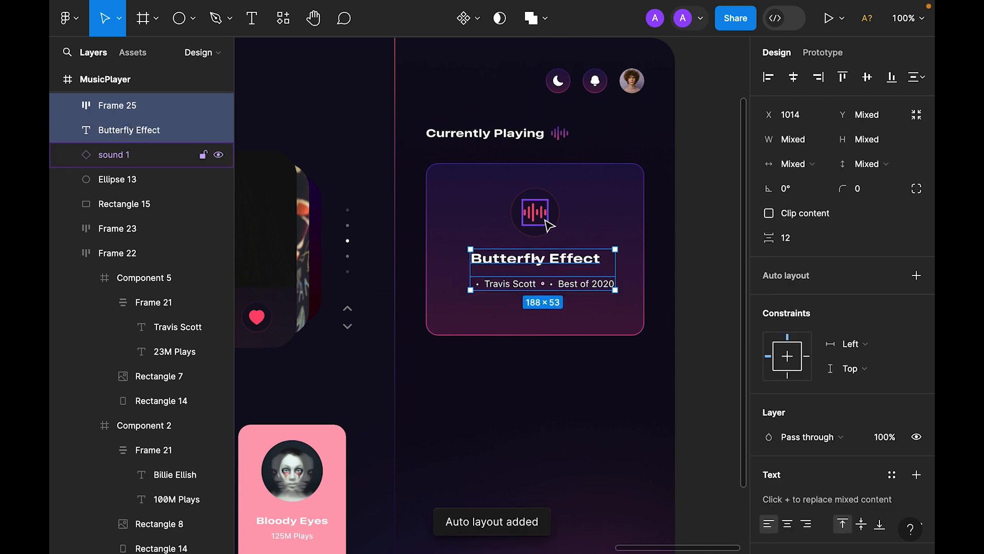
{"action": "key", "text": "shift+a"}
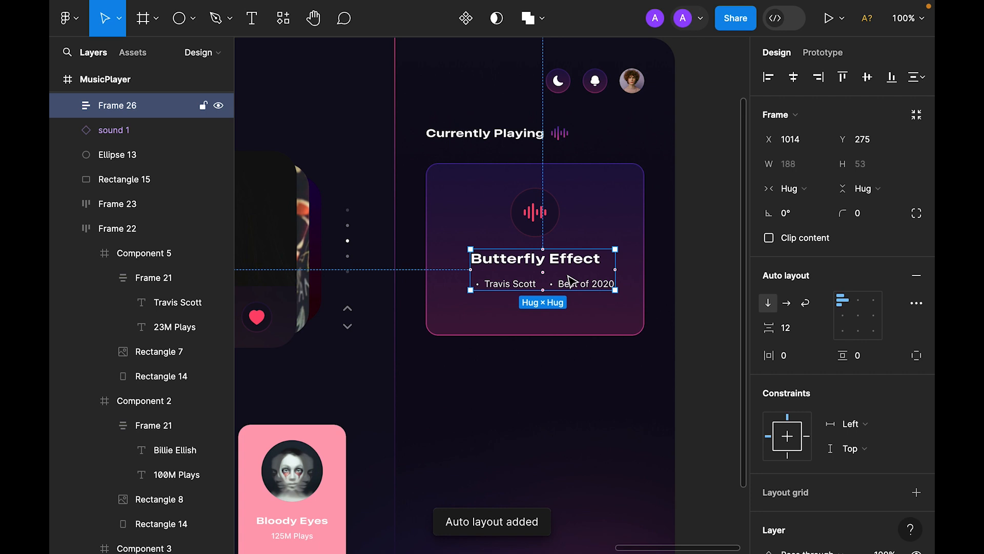
{"action": "left_click", "coordinate": [853, 321]}
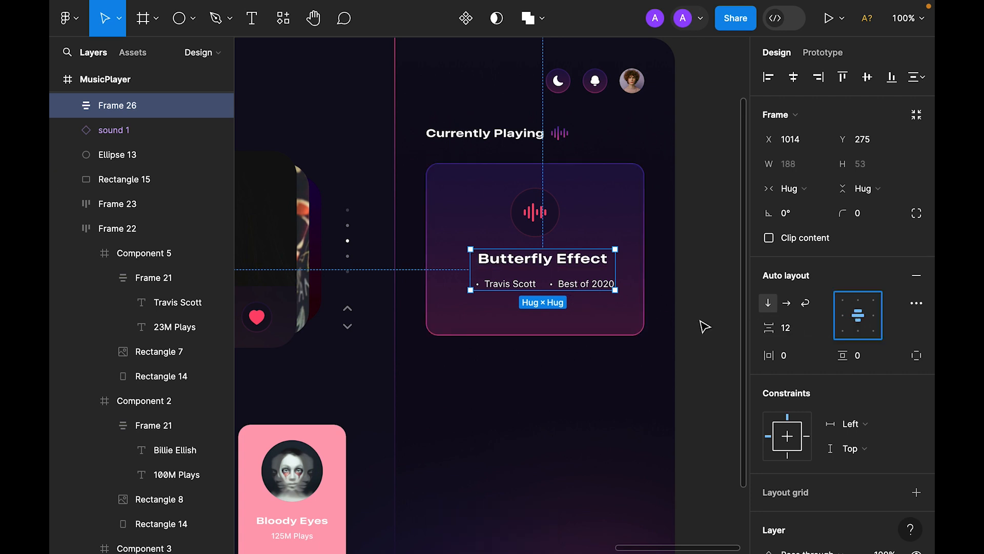
Step: Centre the title and captions block horizontally in the card and set its auto layout spacing to 8
{"action": "left_click", "coordinate": [698, 255]}
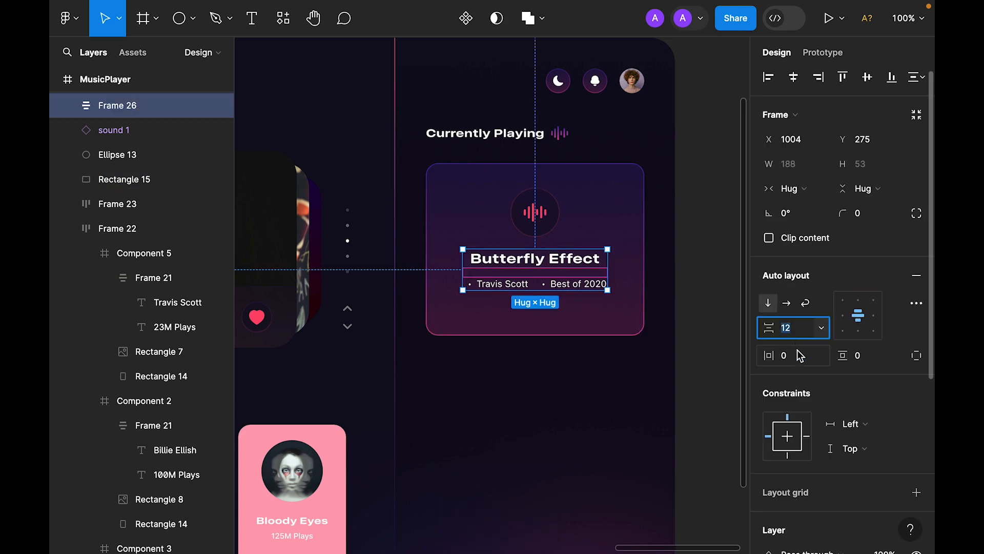
{"action": "type", "text": "8"}
{"action": "key", "text": "Return"}
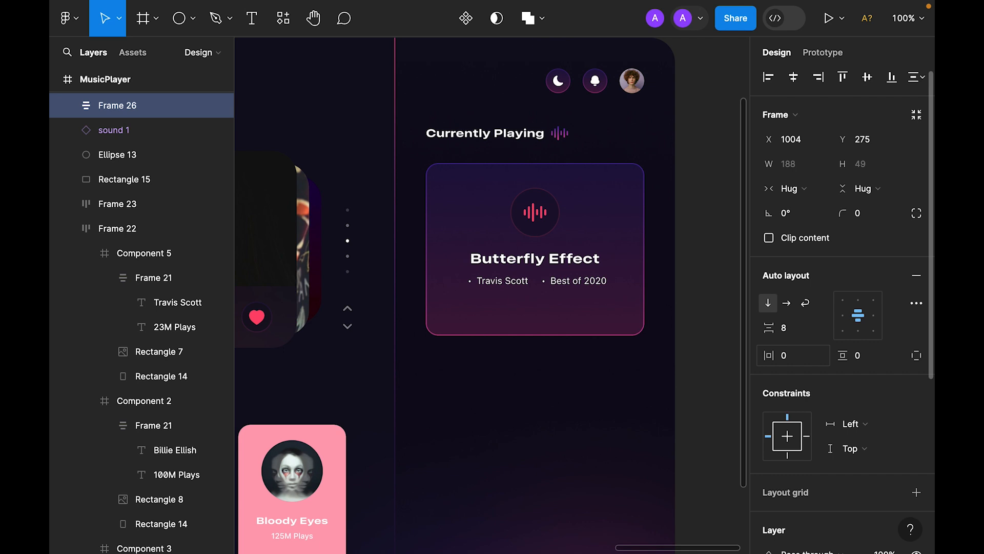
Step: Set the opacity of the captions row under the song title to 50%
{"action": "double_click", "coordinate": [573, 285]}
{"action": "key", "text": "5"}
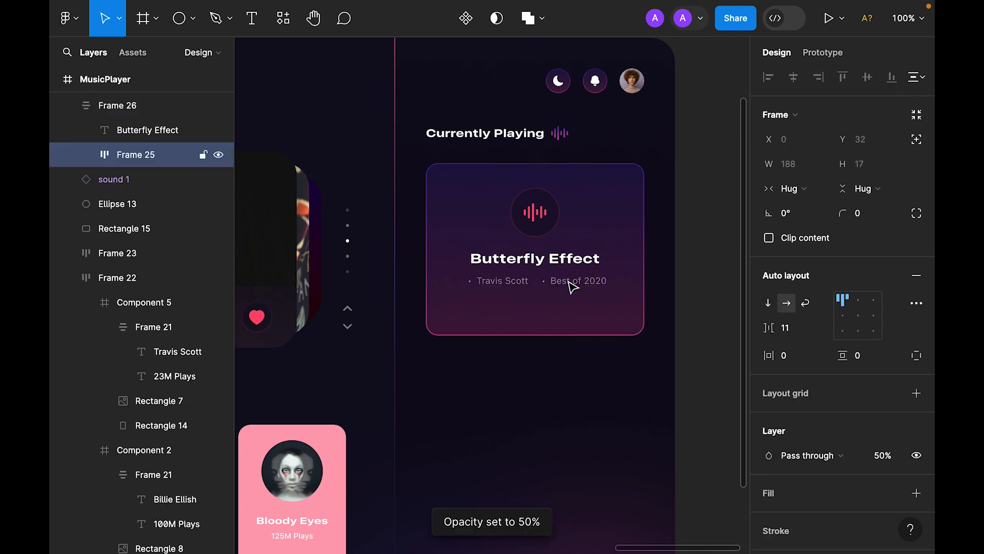
{"action": "left_click", "coordinate": [700, 288]}
Step: Set the gradient card rectangle's height to 193
{"action": "left_click", "coordinate": [569, 282]}
{"action": "left_click", "coordinate": [546, 324]}
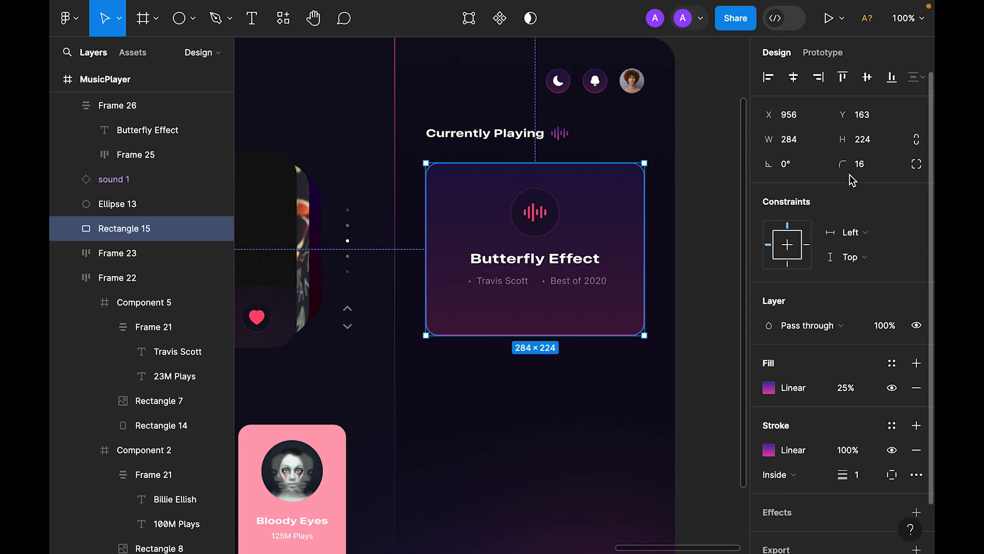
{"action": "left_click", "coordinate": [873, 146]}
{"action": "type", "text": "193"}
{"action": "key", "text": "Return"}
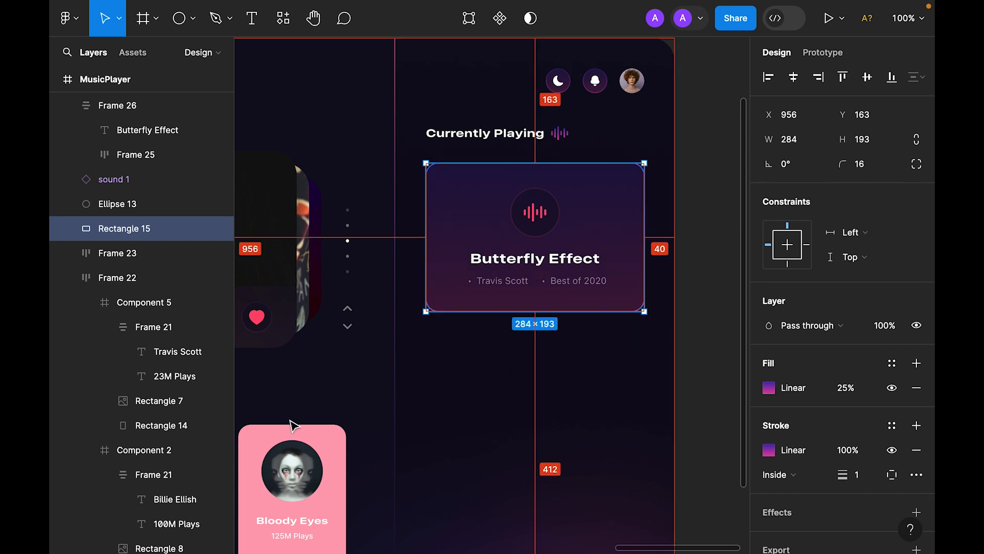
{"action": "left_click", "coordinate": [710, 206]}
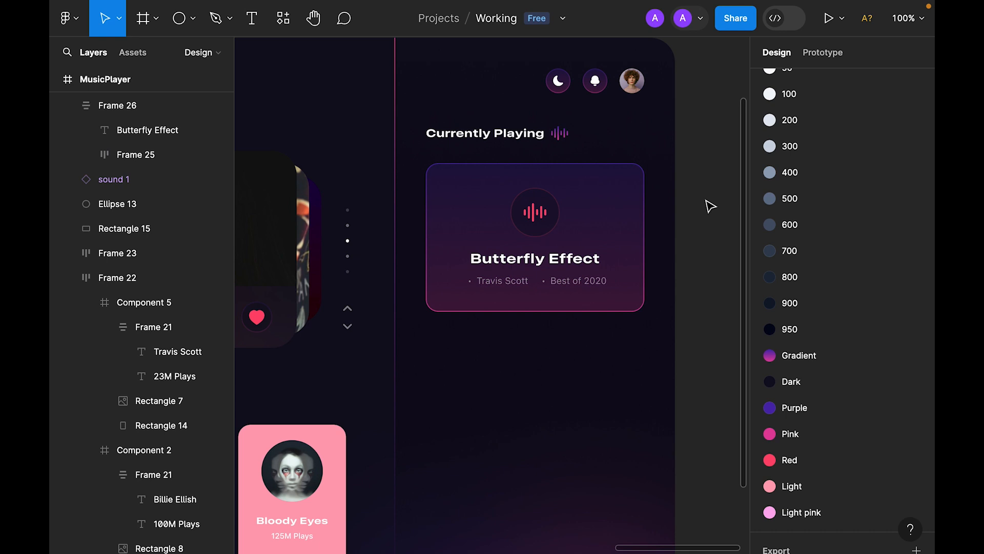
Step: Select the gradient card with all its contents and nudge it up closer to the Currently Playing heading
{"action": "left_click_drag", "start_coordinate": [551, 341], "coordinate": [571, 353]}
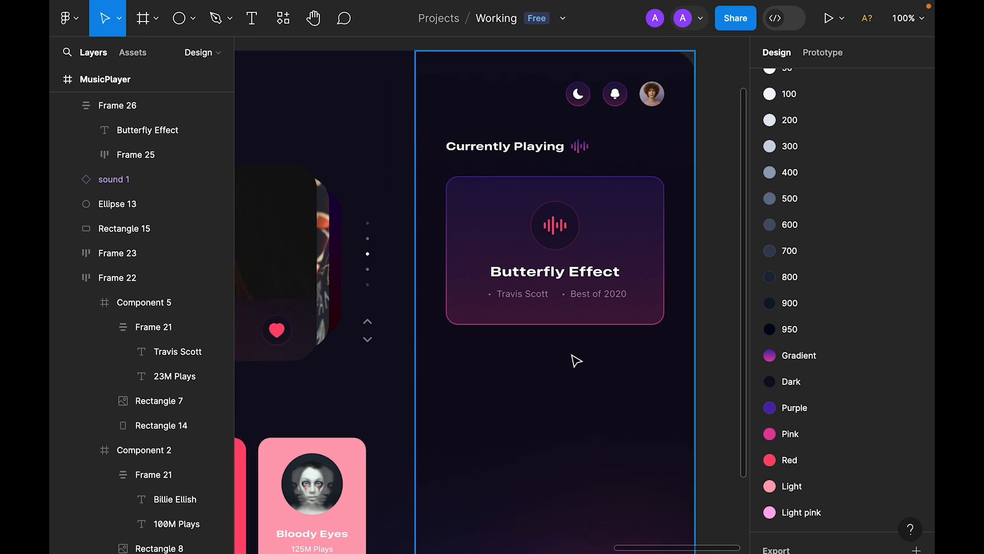
{"action": "left_click_drag", "start_coordinate": [720, 174], "coordinate": [500, 387]}
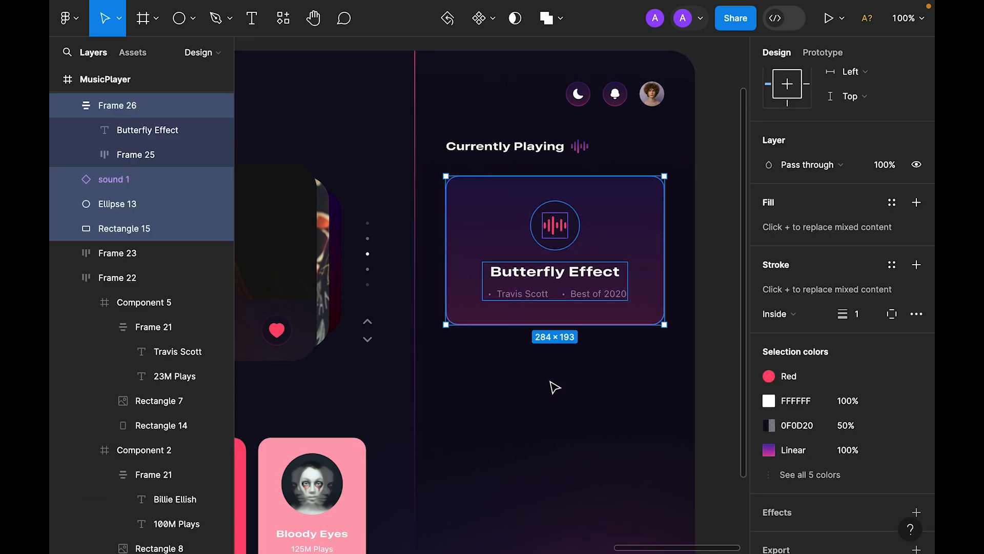
{"action": "key", "text": "alt"}
{"action": "key", "text": "alt+Up"}
{"action": "key", "text": "alt+Up"}
{"action": "key", "text": "alt+Up"}
{"action": "key", "text": "alt+Up"}
{"action": "key", "text": "alt+Up"}
{"action": "key", "text": "alt+Up"}
{"action": "key", "text": "alt+Up"}
{"action": "key", "text": "alt+Up"}
{"action": "key", "text": "alt+Up"}
{"action": "key", "text": "alt+Up"}
{"action": "key", "text": "alt+Up"}
{"action": "key", "text": "alt+Up"}
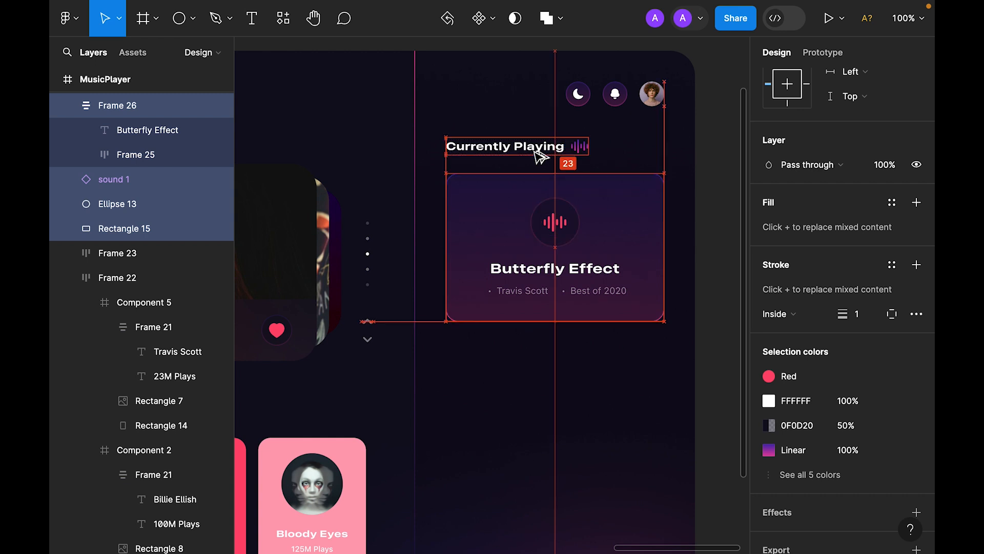
{"action": "key", "text": "alt+Down"}
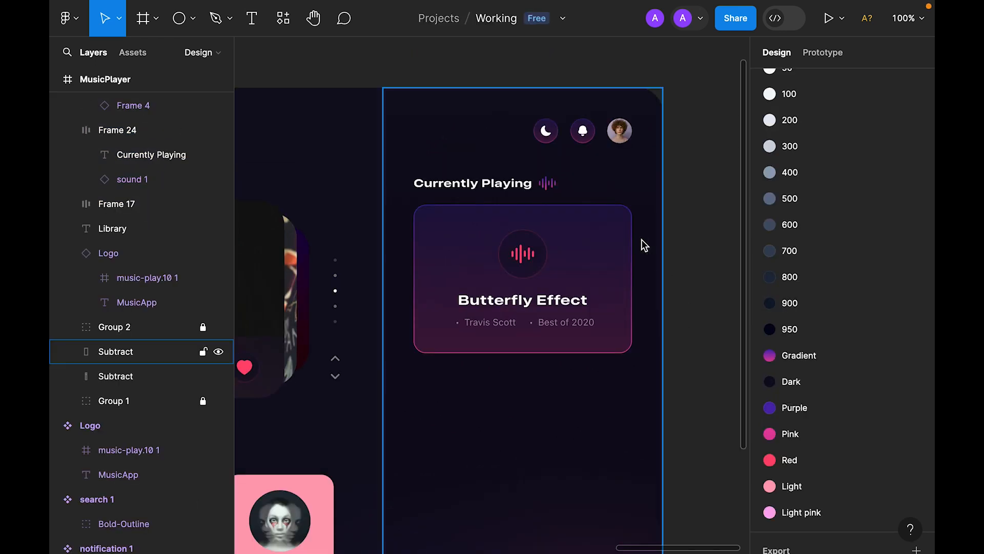
Step: Recolour the sound icon beside the Currently Playing heading with the Red colour style
{"action": "left_click", "coordinate": [548, 184]}
{"action": "left_click", "coordinate": [547, 183]}
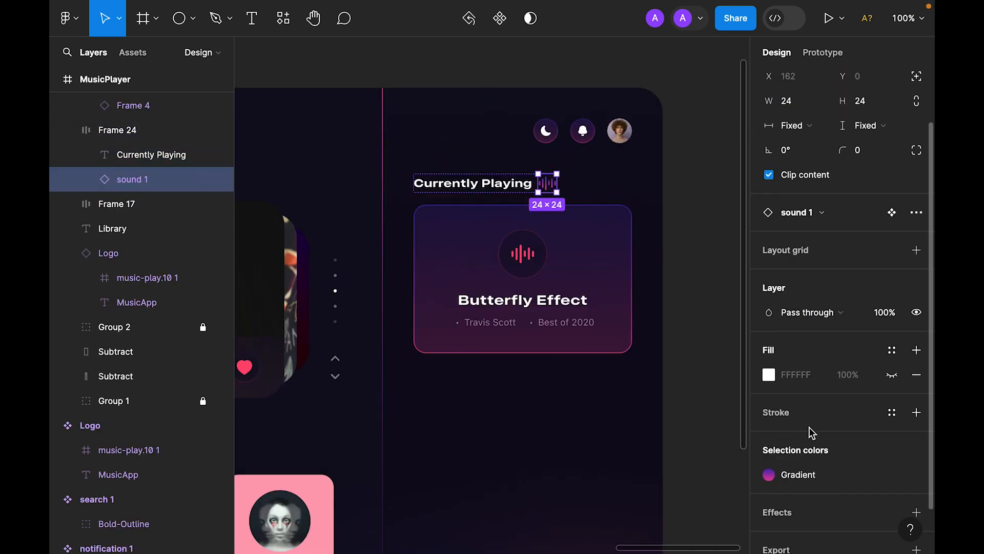
{"action": "left_click", "coordinate": [824, 474]}
{"action": "scroll", "coordinate": [667, 477], "scroll_direction": "down", "scroll_amount": 3}
{"action": "left_click", "coordinate": [614, 482]}
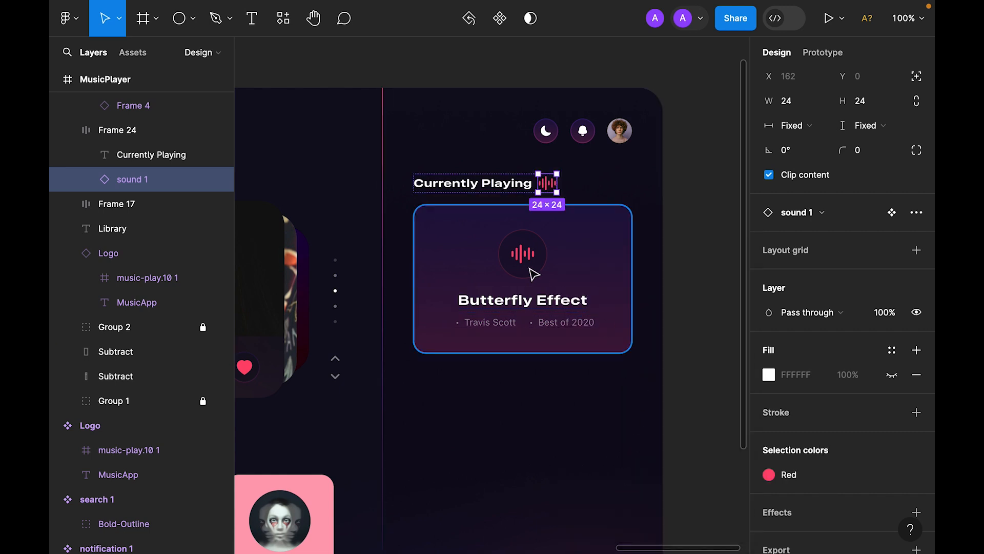
Step: Recolour the sound icon inside the card's circle with the Gradient colour style
{"action": "left_click", "coordinate": [533, 261]}
{"action": "scroll", "coordinate": [830, 462], "scroll_direction": "down", "scroll_amount": 2}
{"action": "left_click", "coordinate": [800, 503]}
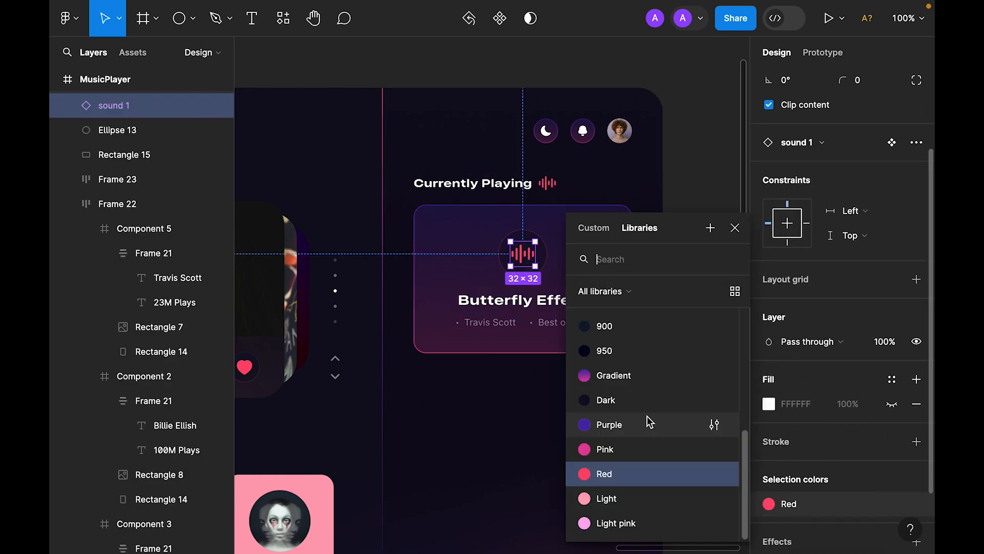
{"action": "left_click", "coordinate": [630, 375]}
{"action": "left_click", "coordinate": [689, 285]}
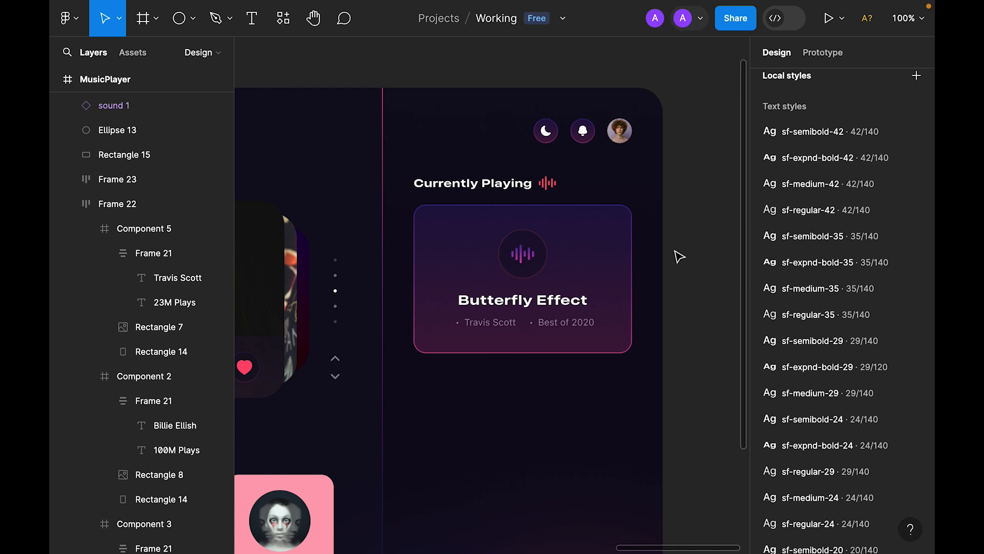
Step: Apply the Gradient style to the circle's stroke, detach the style and set the stroke opacity to 50%
{"action": "left_click", "coordinate": [540, 266]}
{"action": "left_click", "coordinate": [891, 373]}
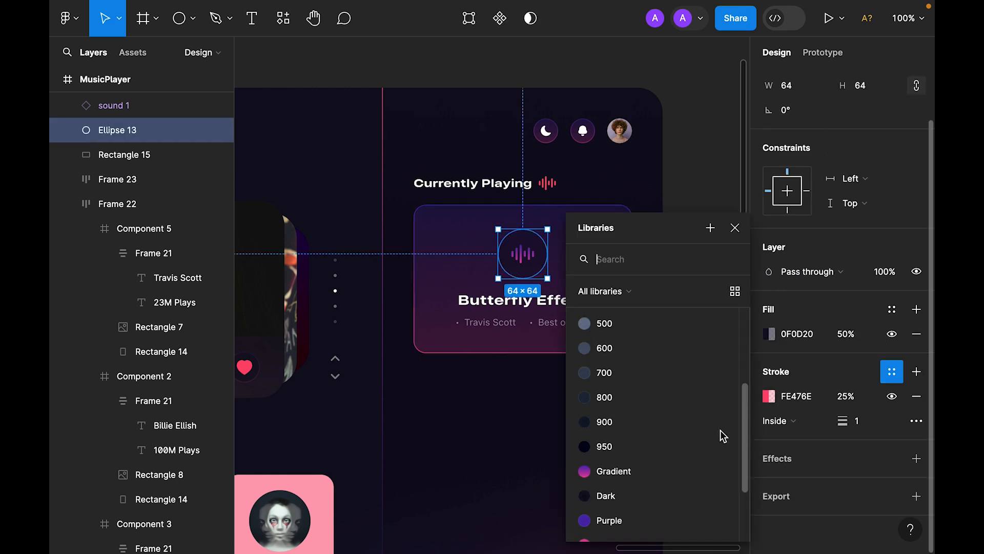
{"action": "scroll", "coordinate": [675, 468], "scroll_direction": "down", "scroll_amount": 2}
{"action": "left_click", "coordinate": [644, 411]}
{"action": "left_click", "coordinate": [892, 372]}
{"action": "left_click", "coordinate": [850, 396]}
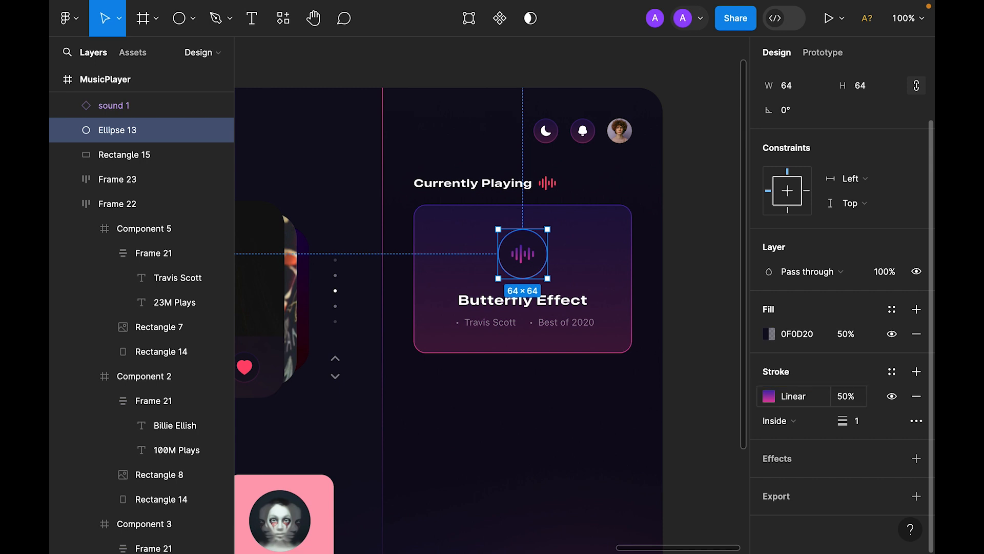
Step: Duplicate the Currently Playing heading with its sound icon below the gradient card and change the text to "Next Songs"
{"action": "left_click", "coordinate": [727, 277]}
{"action": "key", "text": "super+minus"}
{"action": "key", "text": "super+equal"}
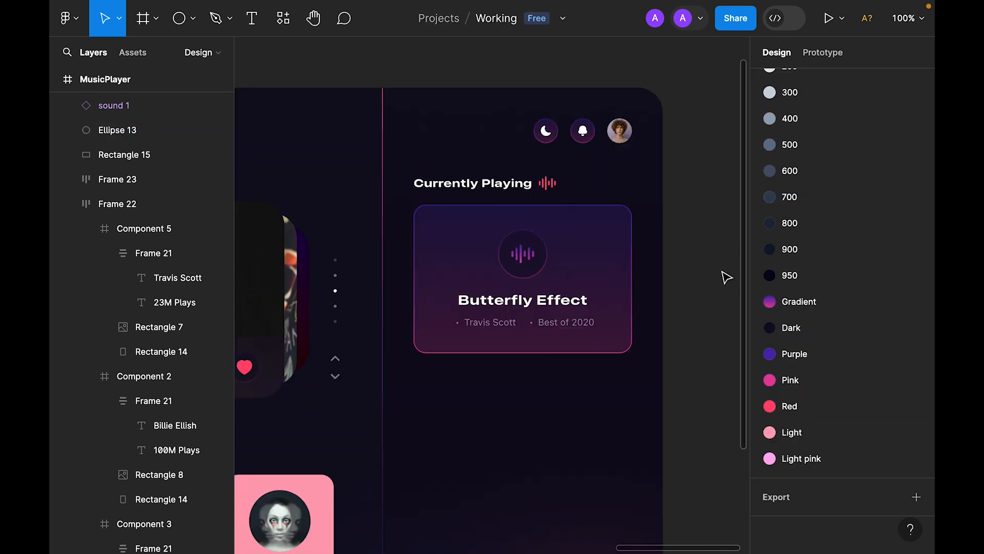
{"action": "scroll", "coordinate": [477, 195], "scroll_direction": "down", "scroll_amount": 1}
{"action": "left_click_drag", "start_coordinate": [482, 163], "coordinate": [503, 325]}
{"action": "scroll", "coordinate": [523, 183], "scroll_direction": "down", "scroll_amount": 5}
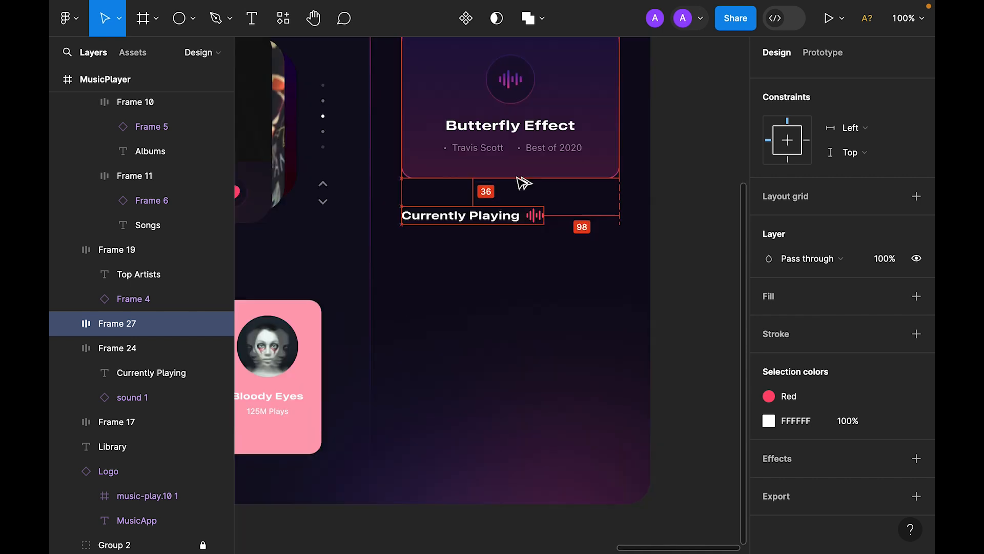
{"action": "left_click", "coordinate": [475, 214]}
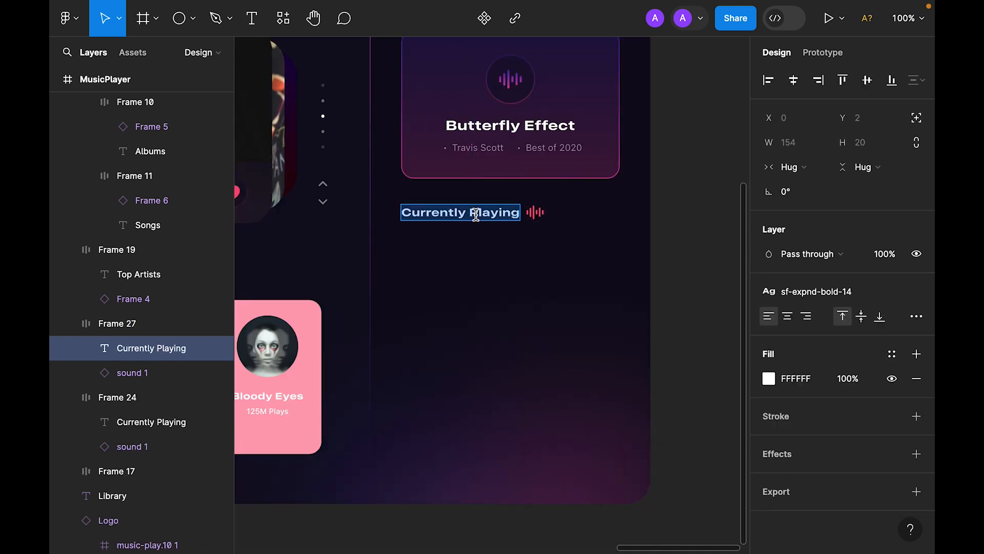
{"action": "type", "text": "Next Songs"}
{"action": "left_click", "coordinate": [503, 226]}
{"action": "scroll", "coordinate": [533, 205], "scroll_direction": "down", "scroll_amount": 1}
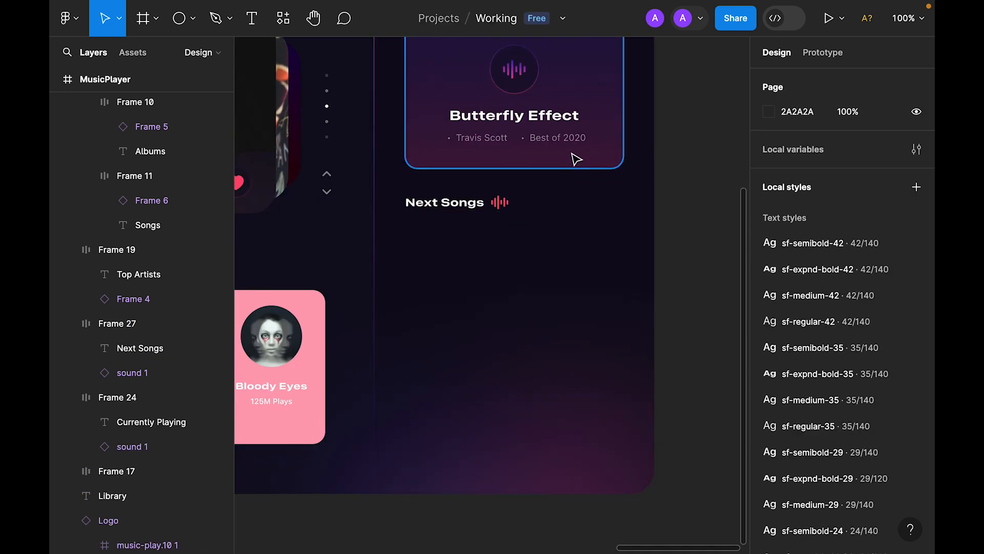
Step: Duplicate the gradient card's background below the Next Songs heading and set its height to 64
{"action": "left_click", "coordinate": [576, 159]}
{"action": "left_click_drag", "start_coordinate": [602, 103], "coordinate": [601, 299], "text": "alt"}
{"action": "left_click_drag", "start_coordinate": [534, 370], "coordinate": [539, 283]}
{"action": "left_click", "coordinate": [879, 147]}
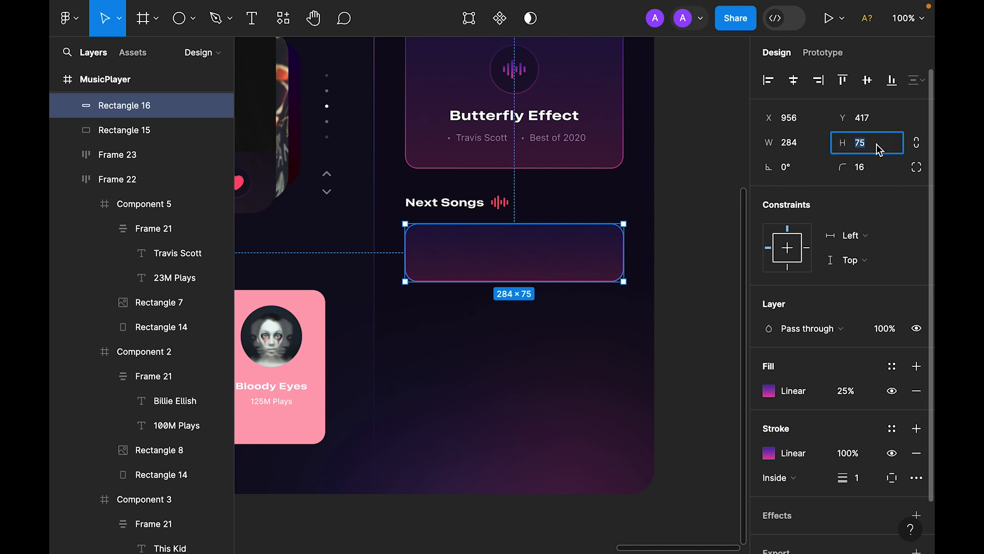
{"action": "type", "text": "64"}
{"action": "key", "text": "Return"}
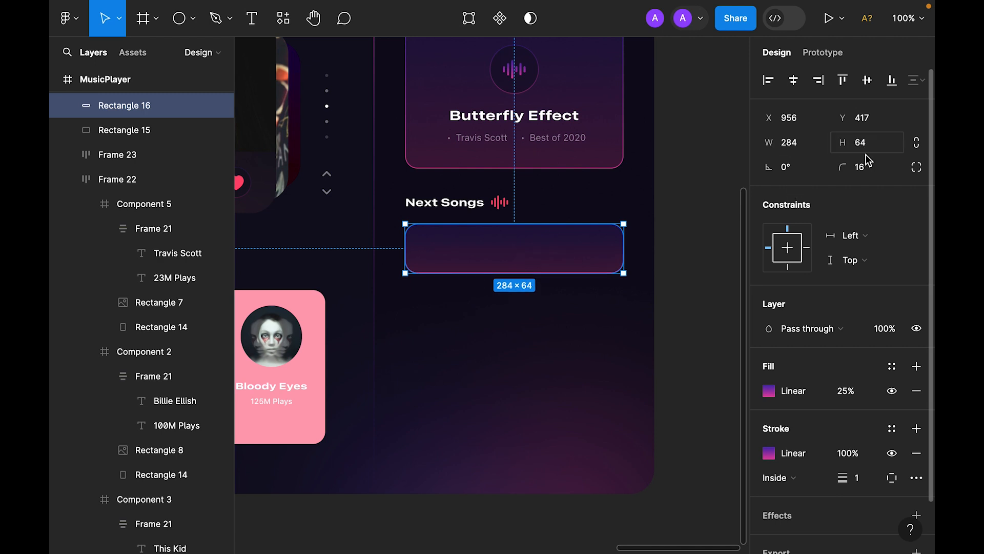
{"action": "left_click", "coordinate": [708, 292]}
Step: Give the new row background the Dark fill, detach the style, and set both fill and stroke opacity to 50%
{"action": "left_click", "coordinate": [580, 261]}
{"action": "scroll", "coordinate": [867, 323], "scroll_direction": "down", "scroll_amount": 2}
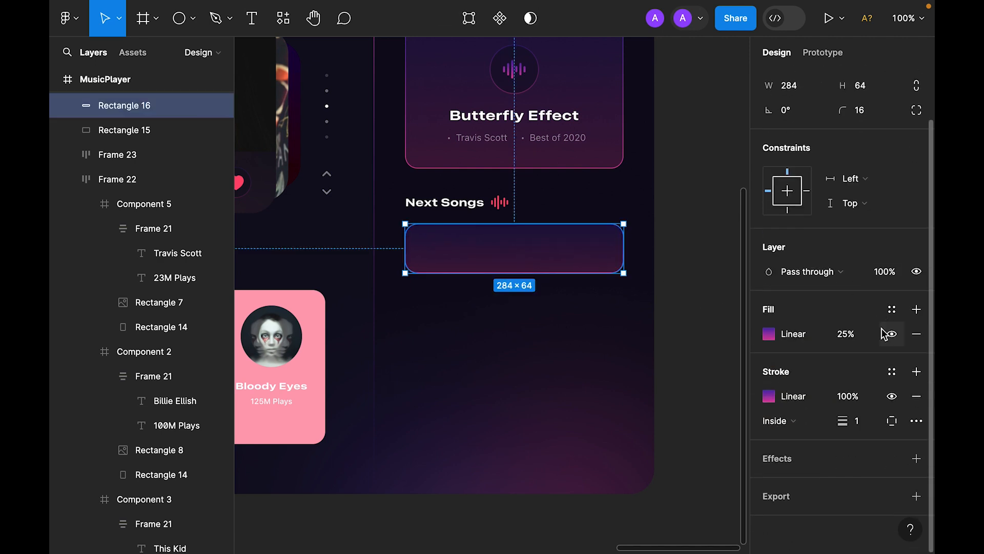
{"action": "left_click", "coordinate": [892, 309]}
{"action": "scroll", "coordinate": [725, 398], "scroll_direction": "down", "scroll_amount": 2}
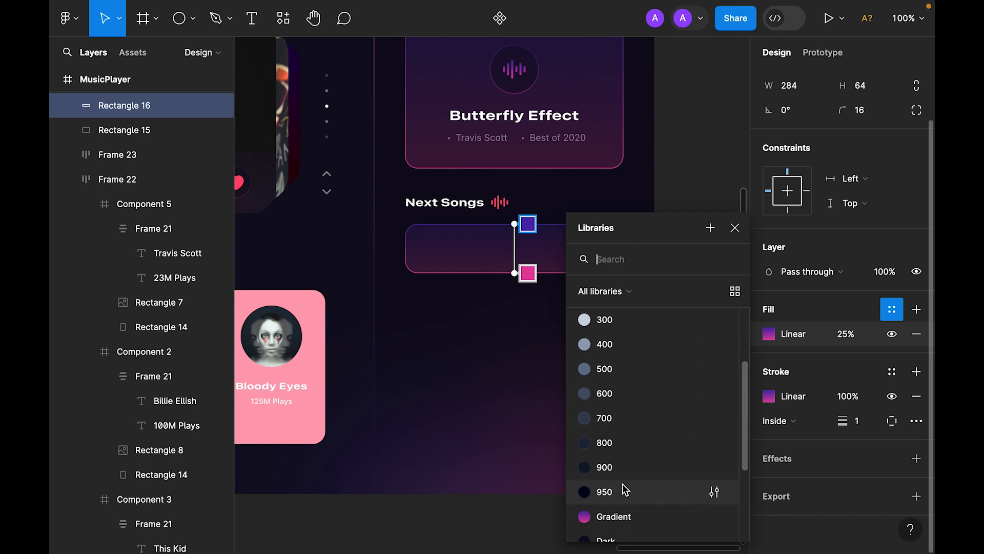
{"action": "scroll", "coordinate": [623, 495], "scroll_direction": "down", "scroll_amount": 1}
{"action": "left_click", "coordinate": [688, 501]}
{"action": "left_click", "coordinate": [892, 359]}
{"action": "left_click", "coordinate": [857, 363]}
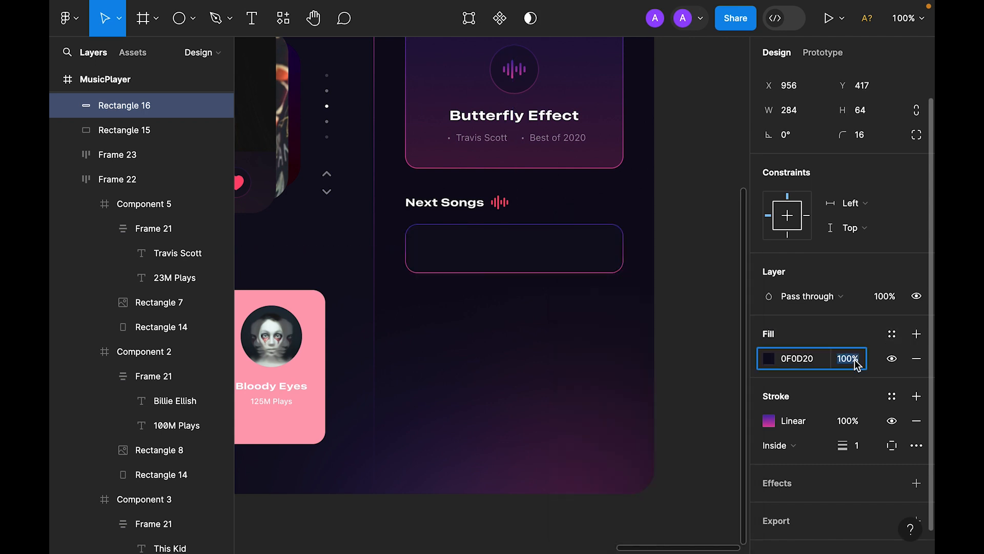
{"action": "type", "text": "50"}
{"action": "key", "text": "Return"}
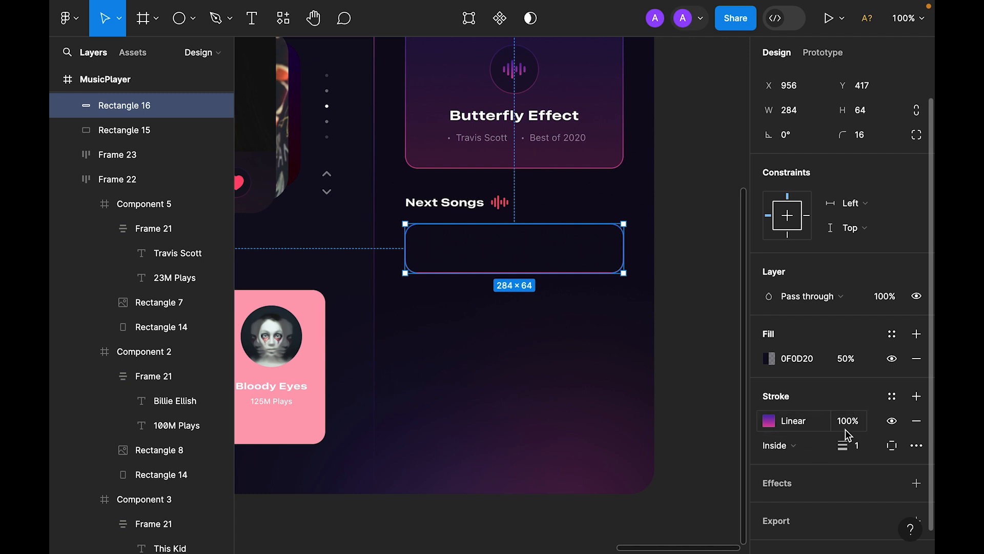
{"action": "key", "text": "Return"}
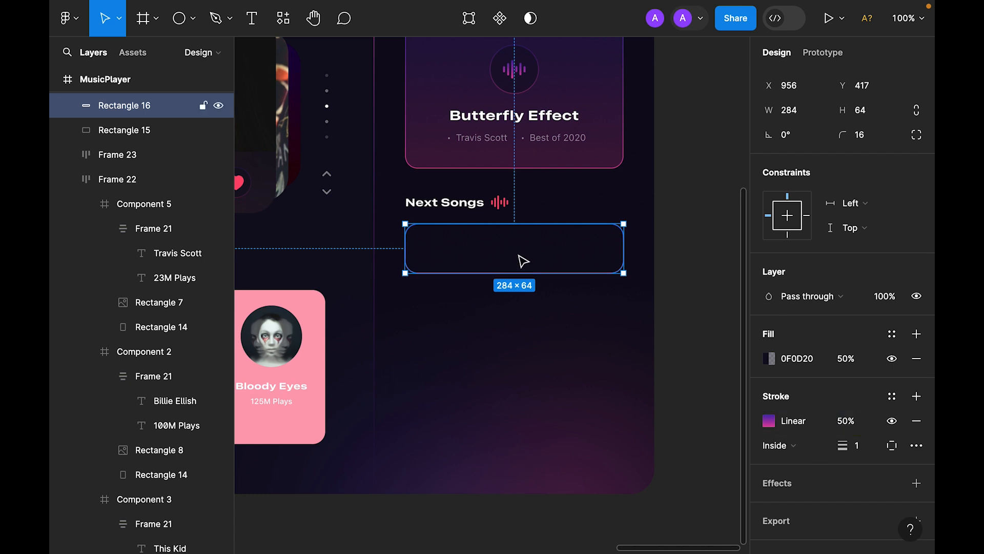
Step: Draw a 40 × 40 circle inside the left end of the song row
{"action": "key", "text": "ctrl+plus"}
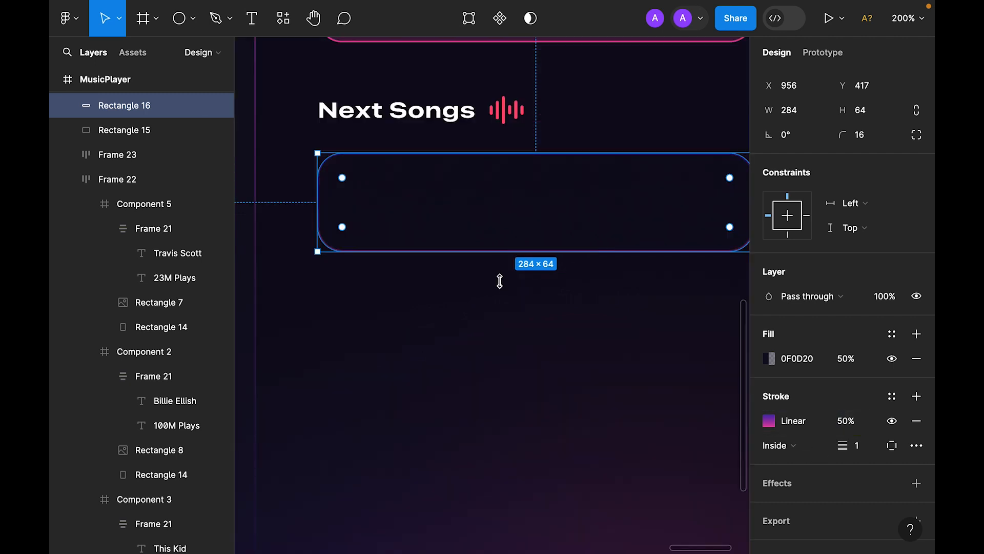
{"action": "left_click", "coordinate": [183, 21]}
{"action": "left_click", "coordinate": [357, 180]}
{"action": "left_click_drag", "start_coordinate": [369, 185], "coordinate": [398, 196]}
{"action": "left_click", "coordinate": [875, 148]}
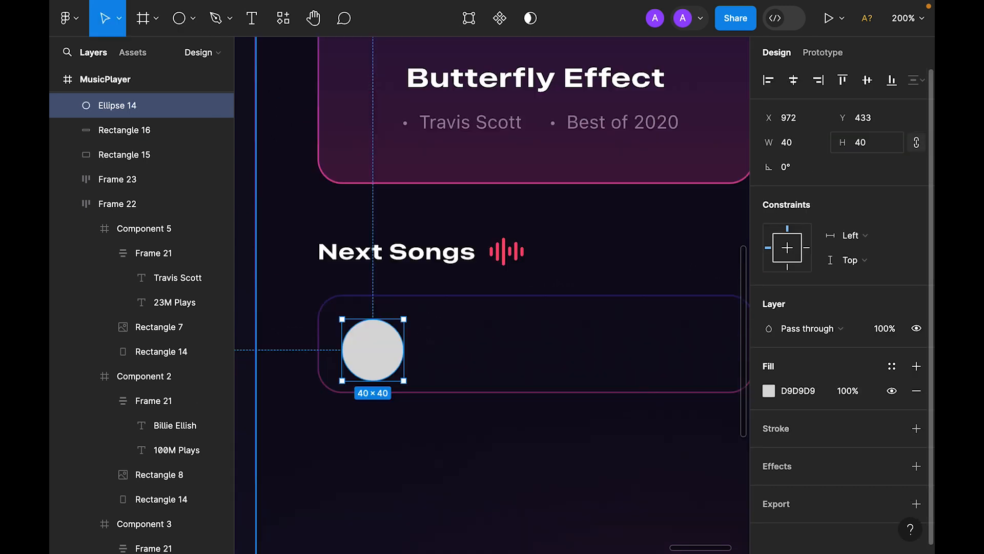
Step: Nudge the circle to X 968, Y 429, leaving 12 px to the row's left and upper edges
{"action": "key", "text": "Up"}
{"action": "key", "text": "Up"}
{"action": "key", "text": "Up"}
{"action": "key", "text": "Up"}
{"action": "key", "text": "Left"}
{"action": "key", "text": "Left"}
{"action": "key", "text": "Left"}
{"action": "key", "text": "Left"}
{"action": "key", "text": "Left"}
{"action": "key", "text": "Left"}
{"action": "key", "text": "Left"}
{"action": "key", "text": "Left"}
{"action": "key", "text": "Left"}
{"action": "key", "text": "Right"}
{"action": "key", "text": "Right"}
{"action": "key", "text": "Right"}
{"action": "key", "text": "Right"}
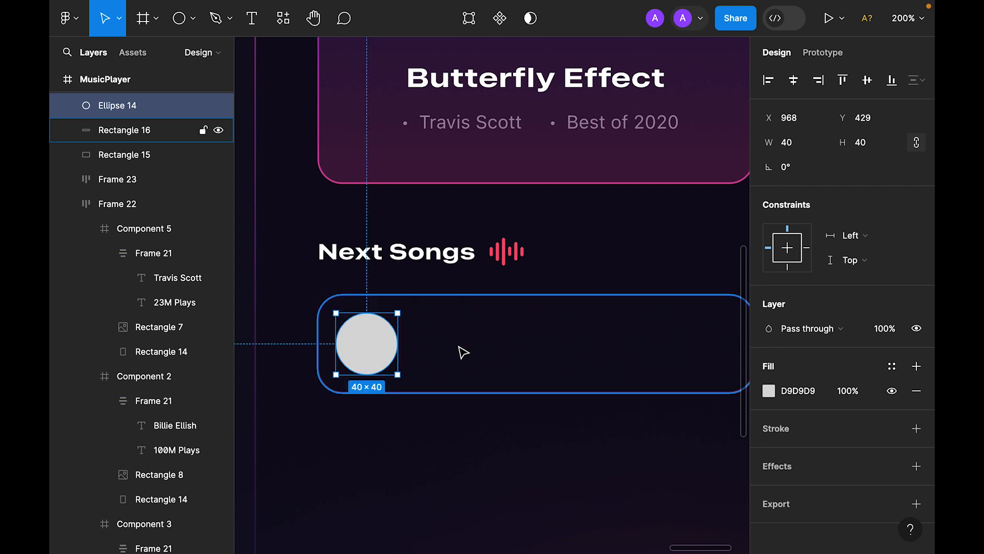
Step: Add the text "Song name" beside the circle and apply the sf-semibold-12 text style
{"action": "scroll", "coordinate": [464, 352], "scroll_direction": "down", "scroll_amount": 3}
{"action": "key", "text": "t"}
{"action": "left_click", "coordinate": [449, 247]}
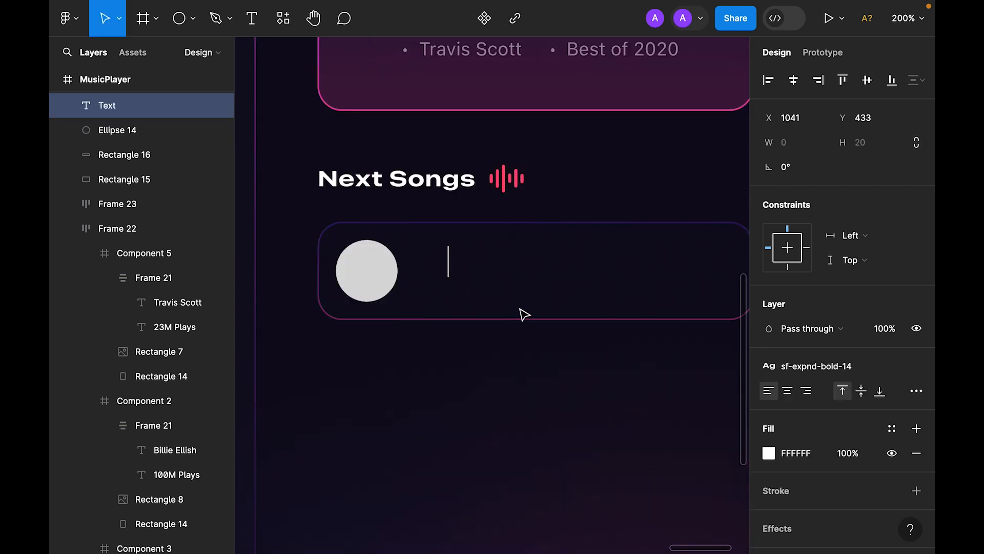
{"action": "type", "text": "Song name"}
{"action": "key", "text": "Escape"}
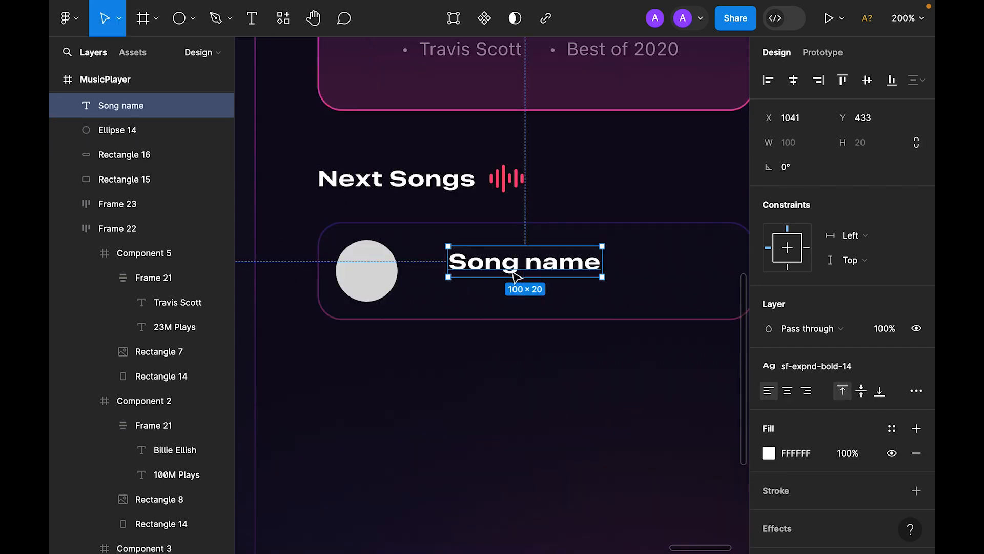
{"action": "left_click_drag", "start_coordinate": [493, 268], "coordinate": [456, 256]}
{"action": "left_click", "coordinate": [849, 374]}
{"action": "scroll", "coordinate": [867, 441], "scroll_direction": "down", "scroll_amount": 2}
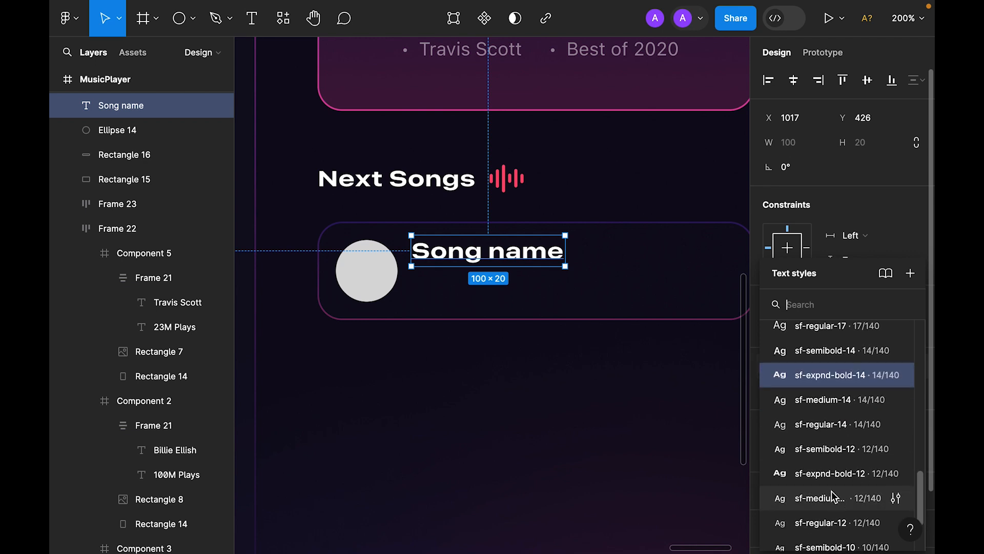
{"action": "left_click", "coordinate": [851, 451]}
Step: Duplicate the song name below itself as "Alok, Alida" in the sf-regular-10 style at 50% opacity
{"action": "left_click_drag", "start_coordinate": [500, 252], "coordinate": [486, 291]}
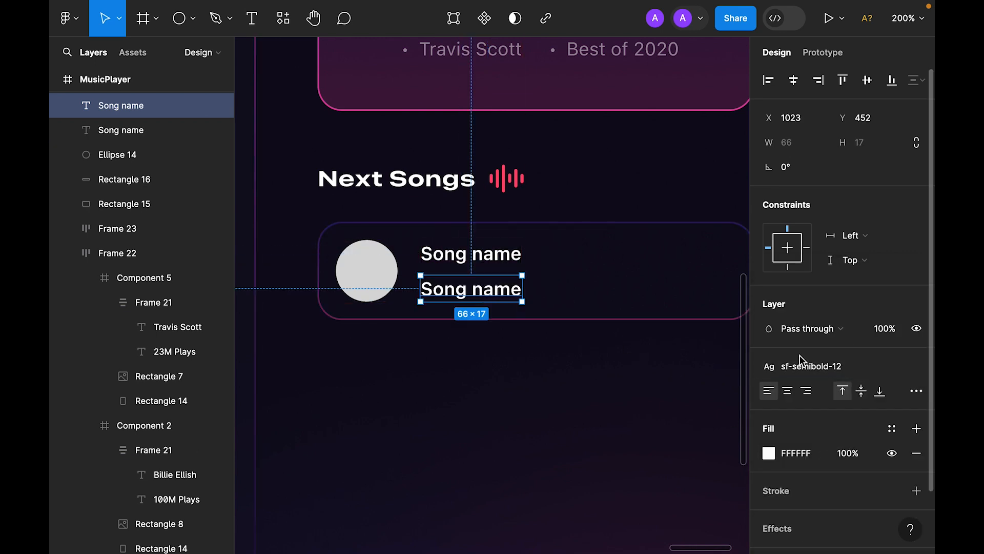
{"action": "left_click", "coordinate": [820, 367]}
{"action": "scroll", "coordinate": [822, 535], "scroll_direction": "down", "scroll_amount": 2}
{"action": "left_click", "coordinate": [823, 533]}
{"action": "double_click", "coordinate": [476, 291]}
{"action": "type", "text": "Alot"}
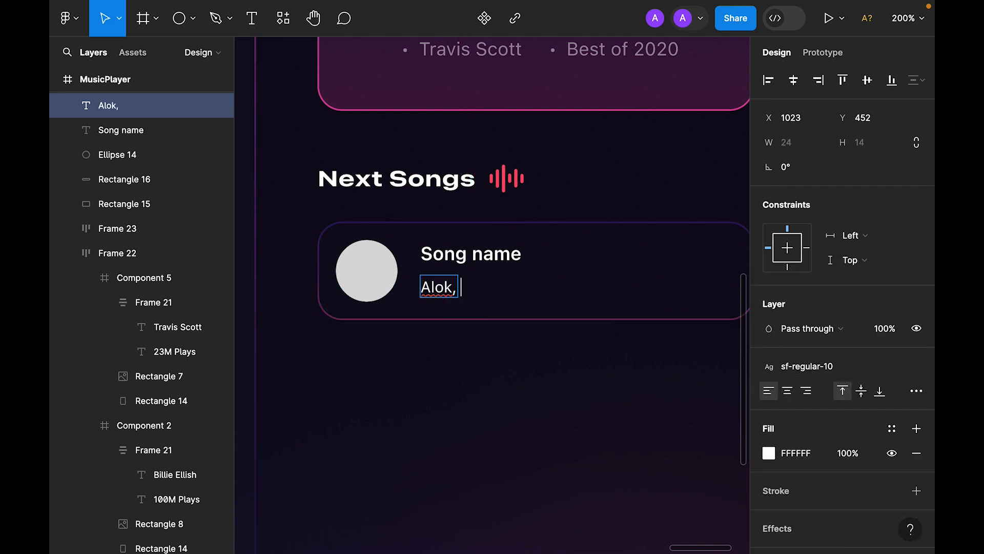
{"action": "key", "text": "Escape"}
{"action": "key", "text": "5"}
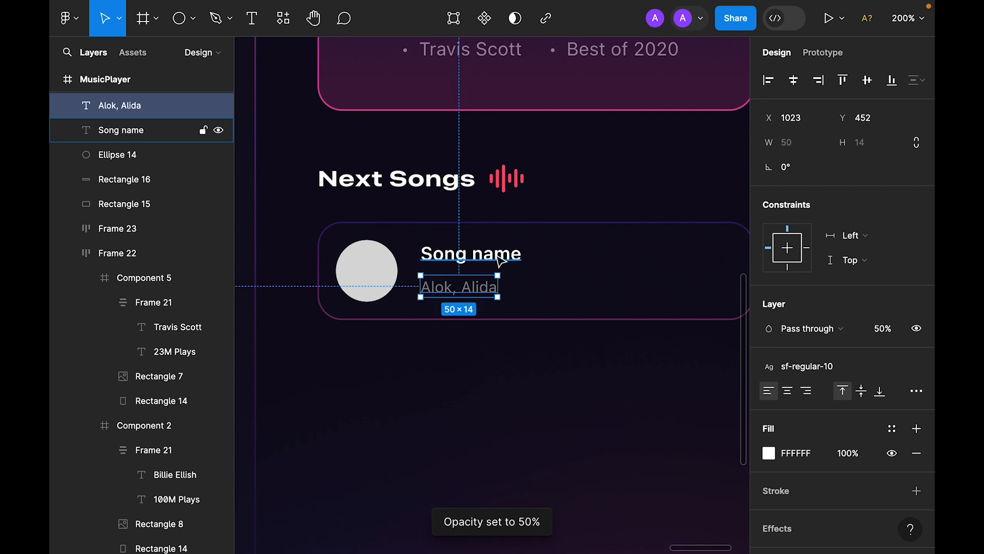
Step: Wrap the song name and artist lines in a vertical auto layout with 4 px spacing
{"action": "left_click", "coordinate": [500, 261], "text": "shift"}
{"action": "key", "text": "shift+a"}
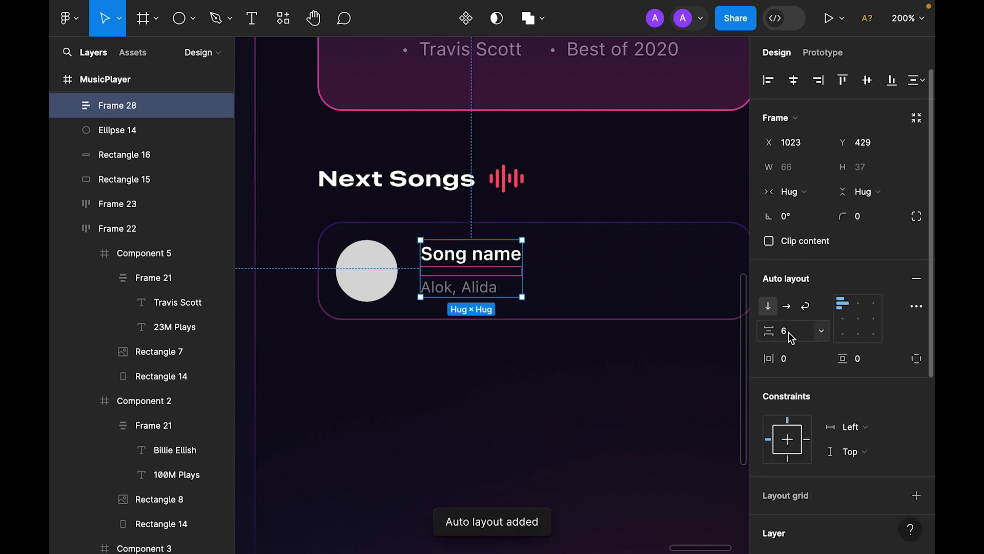
{"action": "key", "text": "Return"}
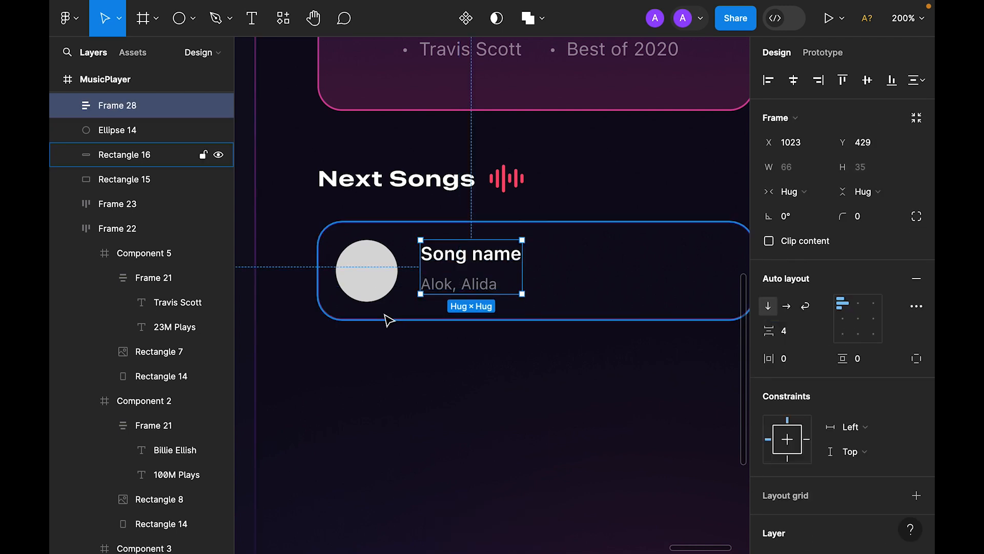
Step: Align the text frame, circle and row background on their vertical centres and group them
{"action": "left_click", "coordinate": [376, 288], "text": "shift"}
{"action": "left_click", "coordinate": [636, 287], "text": "shift"}
{"action": "left_click", "coordinate": [867, 83]}
{"action": "left_click", "coordinate": [539, 393]}
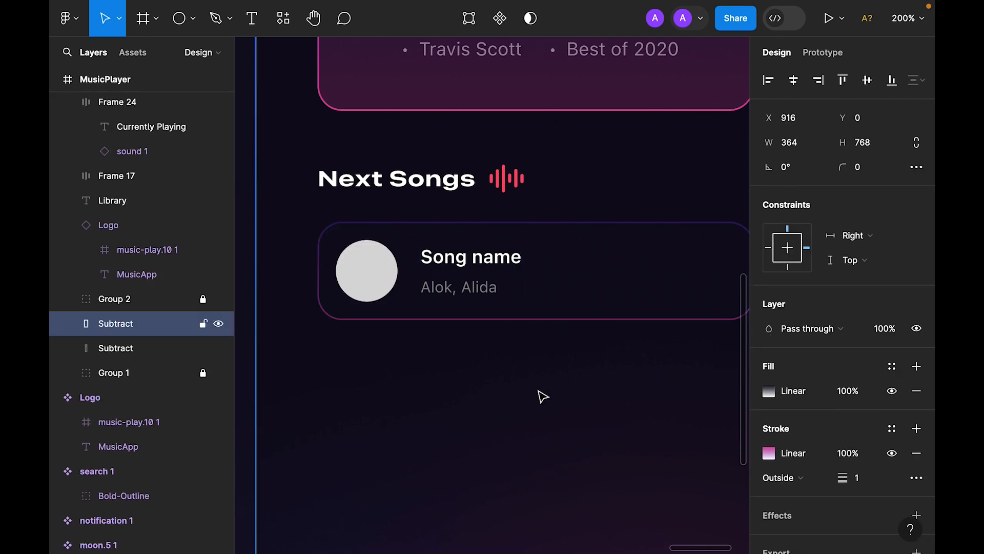
{"action": "key", "text": "super+minus"}
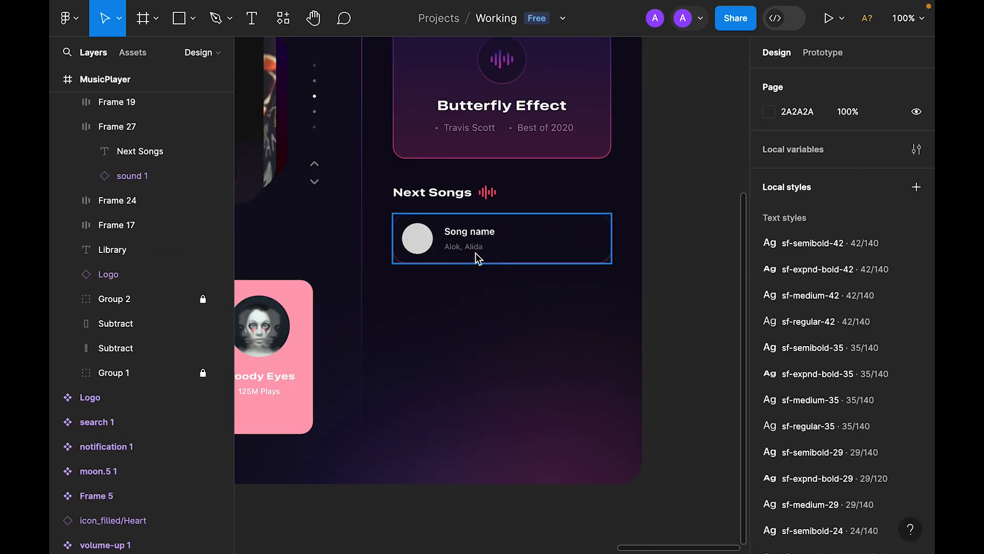
{"action": "key", "text": "super+plus"}
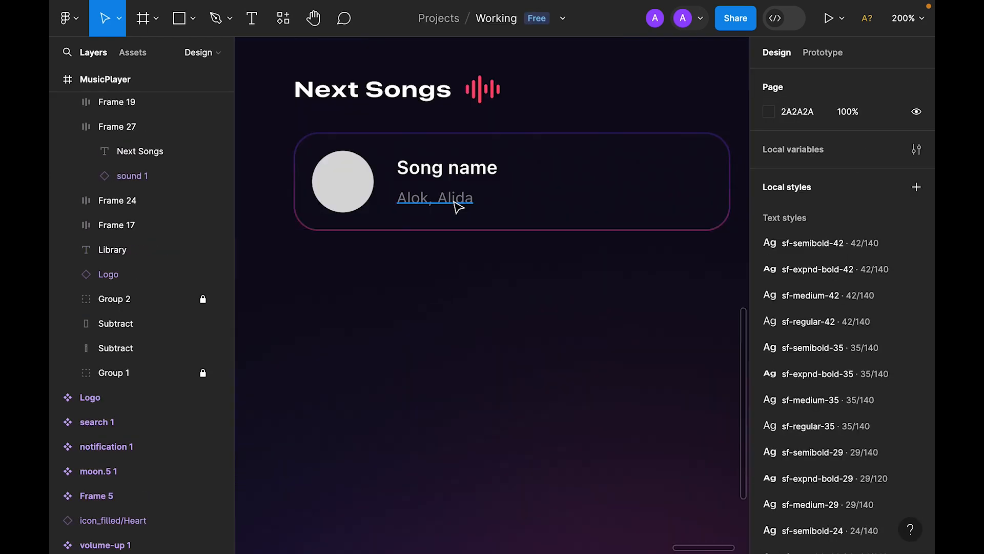
Step: Duplicate the artist line to the right end of the song row and change its text to "03:15"
{"action": "left_click", "coordinate": [453, 207]}
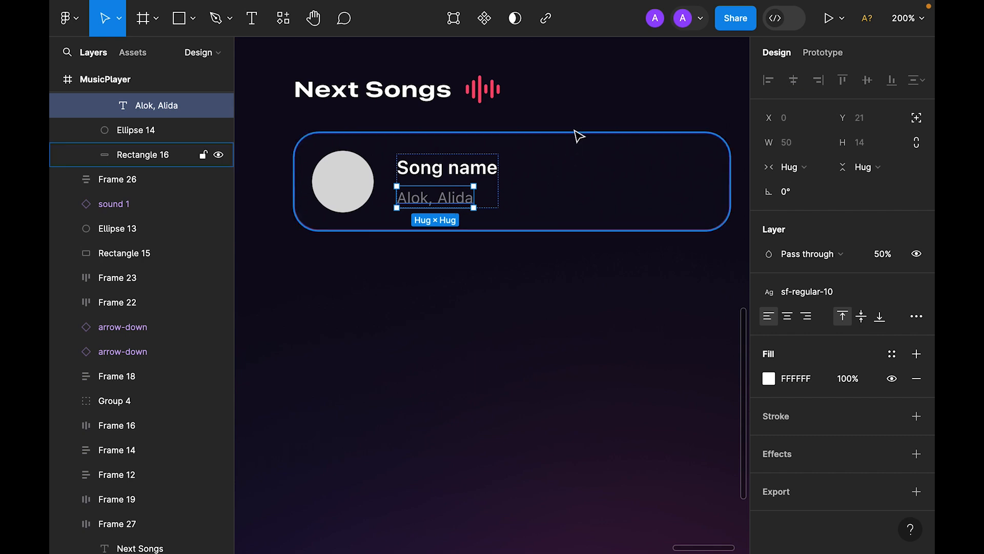
{"action": "left_click", "coordinate": [456, 214]}
{"action": "left_click", "coordinate": [459, 204]}
{"action": "left_click_drag", "start_coordinate": [459, 204], "coordinate": [691, 188]}
{"action": "double_click", "coordinate": [581, 196]}
{"action": "type", "text": "03:15"}
{"action": "key", "text": "Escape"}
Step: Nudge the 03:15 duration horizontally until it sits 16 px from the row's right edge
{"action": "key", "text": "Left"}
{"action": "key", "text": "Left"}
{"action": "key", "text": "Left"}
{"action": "key", "text": "Left"}
{"action": "key", "text": "Left"}
{"action": "key", "text": "Left"}
{"action": "key", "text": "Left"}
{"action": "key", "text": "Left"}
{"action": "key", "text": "Left"}
{"action": "key", "text": "Left"}
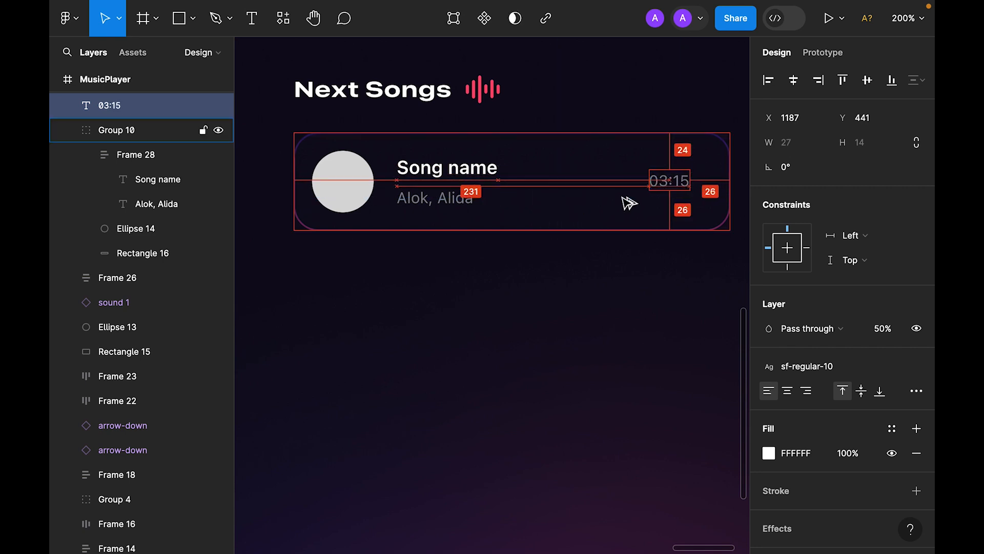
{"action": "key", "text": "Right"}
{"action": "key", "text": "Right"}
{"action": "key", "text": "Right"}
{"action": "key", "text": "Right"}
{"action": "key", "text": "Right"}
{"action": "key", "text": "Right"}
{"action": "key", "text": "Right"}
{"action": "key", "text": "Right"}
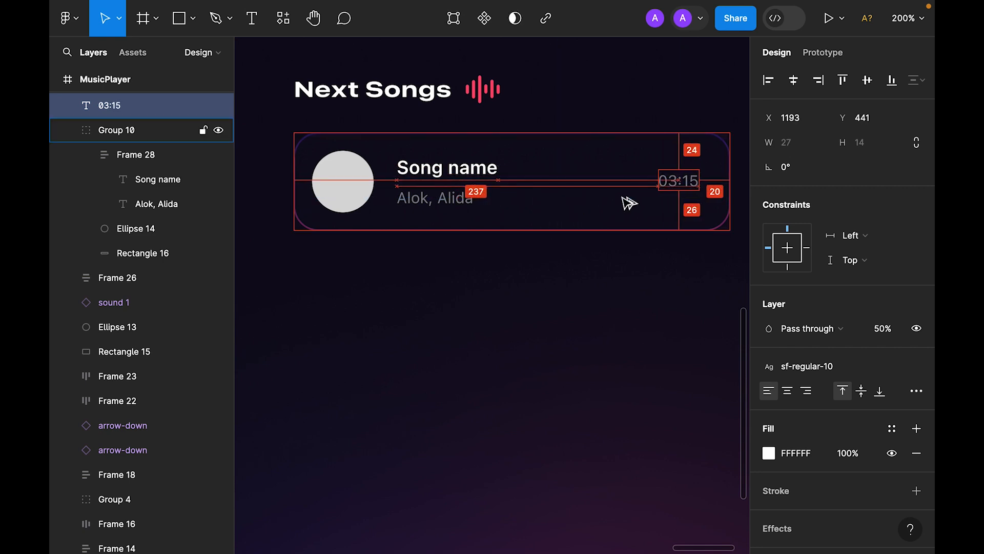
{"action": "key", "text": "Right"}
{"action": "key", "text": "Right"}
{"action": "key", "text": "Right"}
{"action": "key", "text": "Right"}
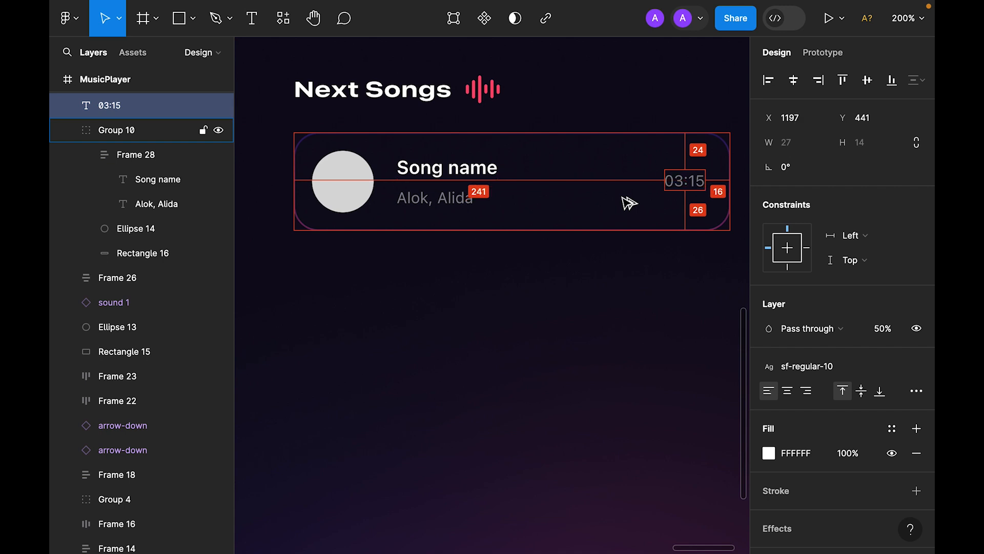
Step: Centre the 03:15 duration vertically in the song row and group it with the row's contents
{"action": "left_click", "coordinate": [565, 191], "text": "shift"}
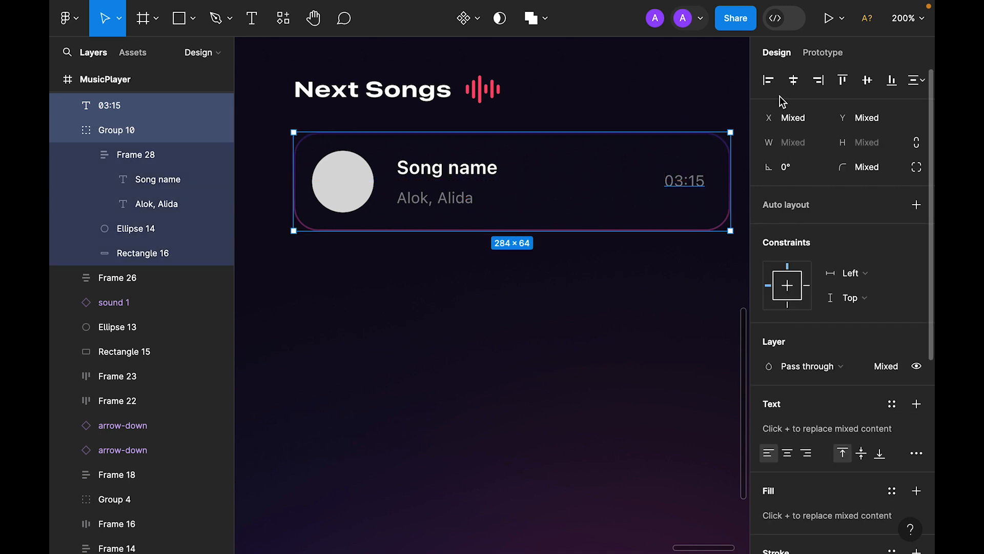
{"action": "left_click", "coordinate": [584, 332]}
{"action": "key", "text": "ctrl+minus"}
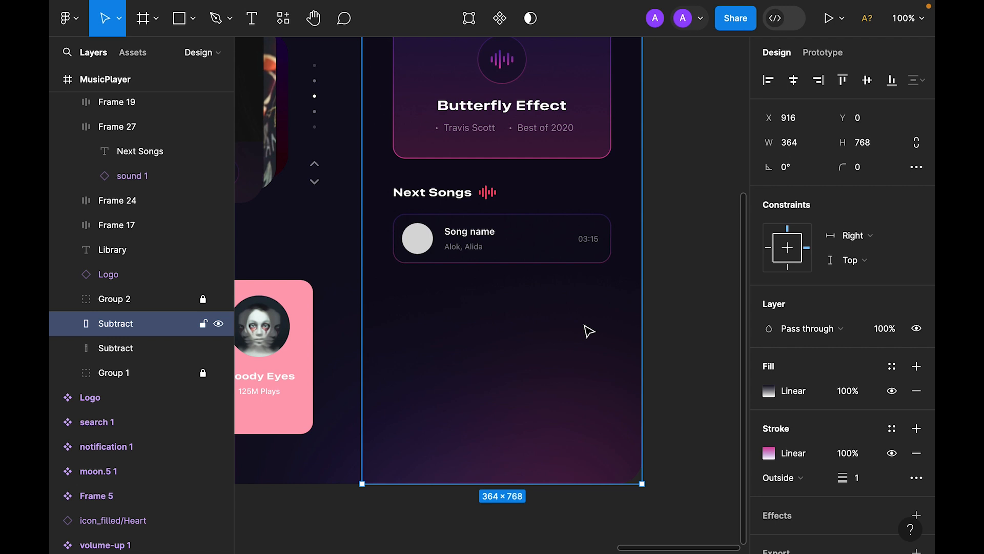
Step: Duplicate the song row downward four times with 8 px gaps between the rows
{"action": "left_click", "coordinate": [531, 236]}
{"action": "left_click_drag", "start_coordinate": [534, 229], "coordinate": [537, 286]}
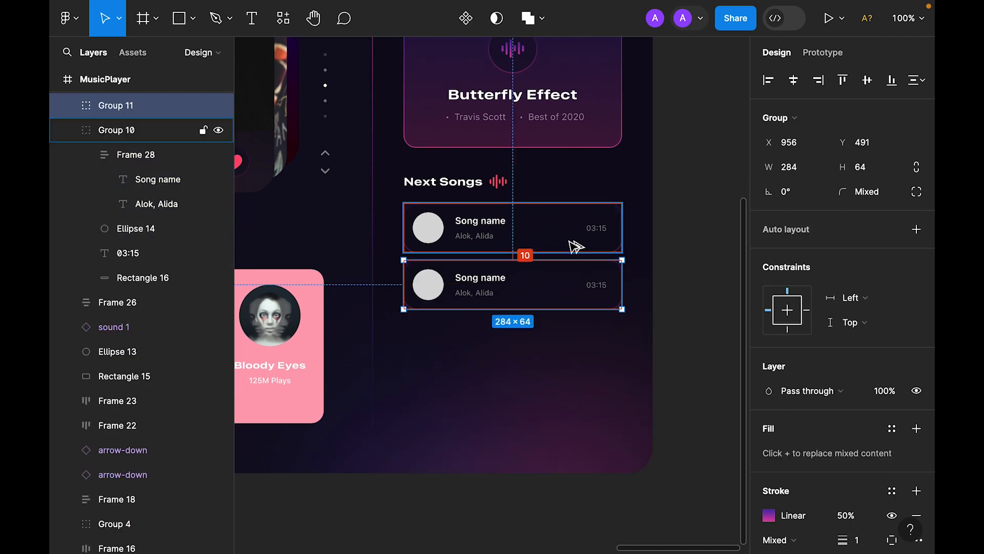
{"action": "key", "text": "Up"}
{"action": "key", "text": "Up"}
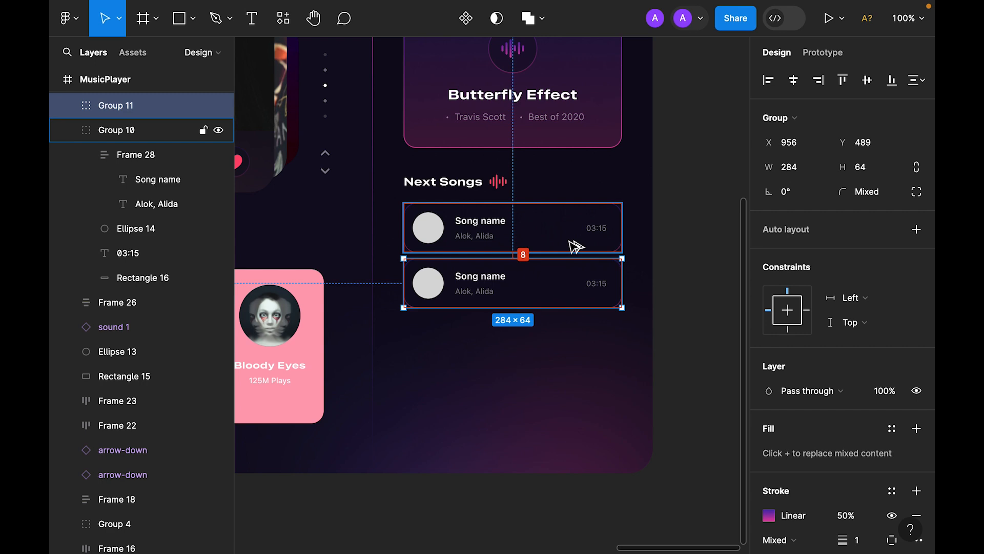
{"action": "key", "text": "ctrl+d"}
{"action": "key", "text": "ctrl+d"}
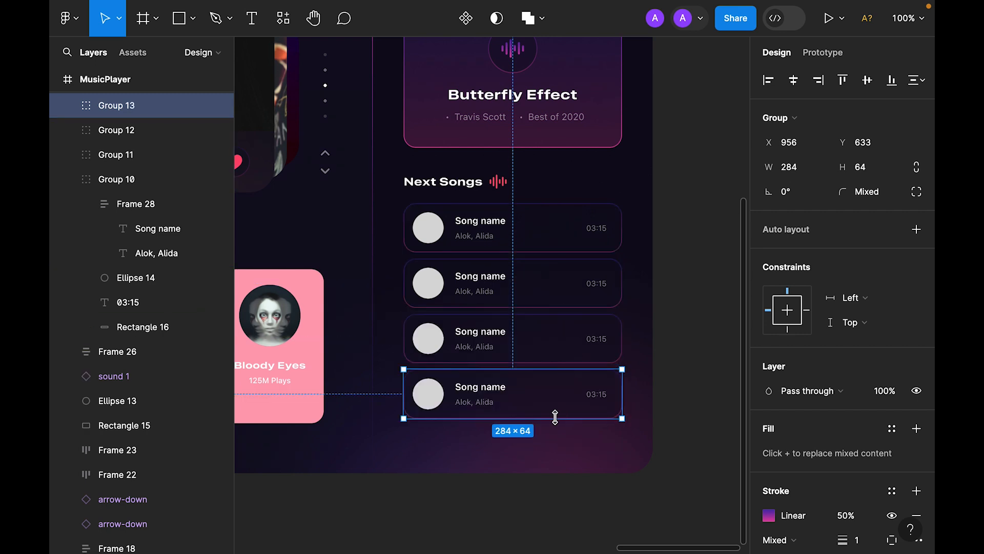
{"action": "key", "text": "ctrl+d"}
{"action": "left_click", "coordinate": [705, 359]}
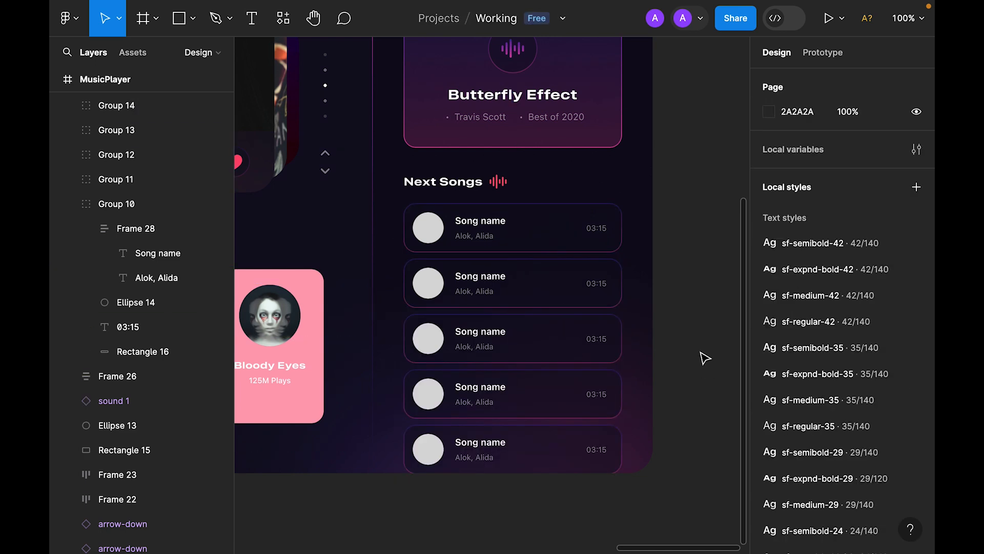
{"action": "left_click", "coordinate": [519, 458]}
{"action": "left_click", "coordinate": [522, 413], "text": "shift"}
{"action": "left_click", "coordinate": [516, 340], "text": "shift"}
{"action": "left_click", "coordinate": [519, 290], "text": "shift"}
{"action": "left_click", "coordinate": [520, 241], "text": "shift"}
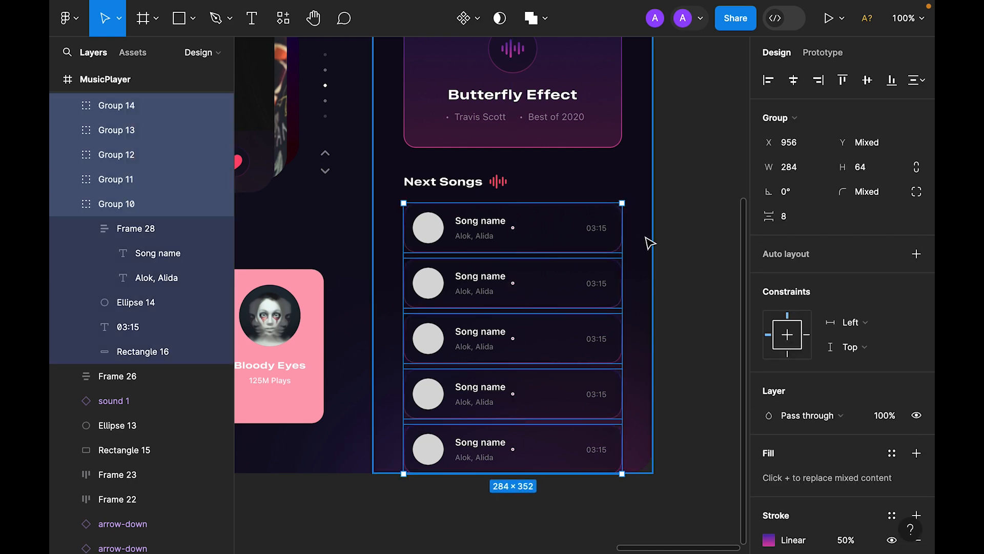
{"action": "left_click", "coordinate": [729, 189]}
Step: Apply the Red color style to the second song row's background and remove the row's stroke
{"action": "double_click", "coordinate": [552, 292]}
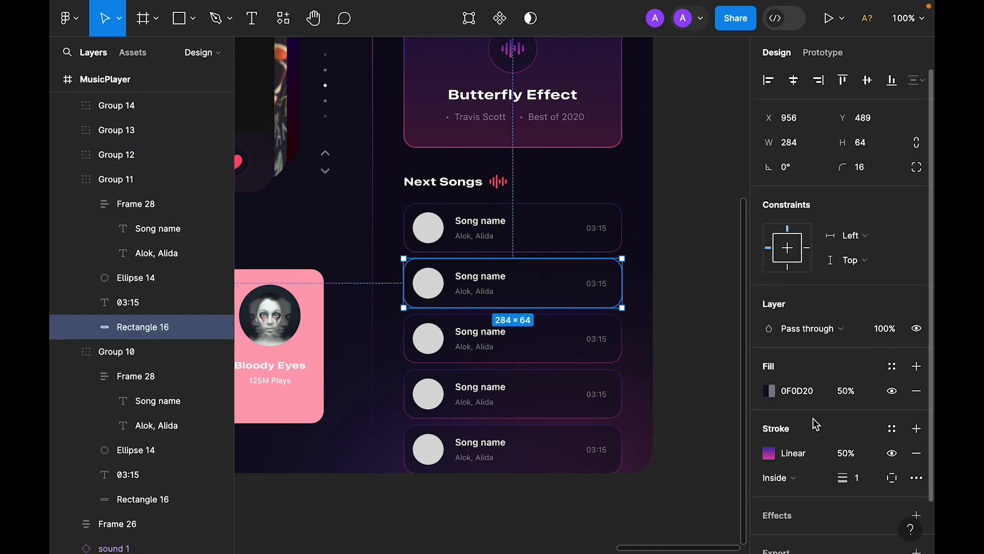
{"action": "scroll", "coordinate": [859, 432], "scroll_direction": "down", "scroll_amount": 1}
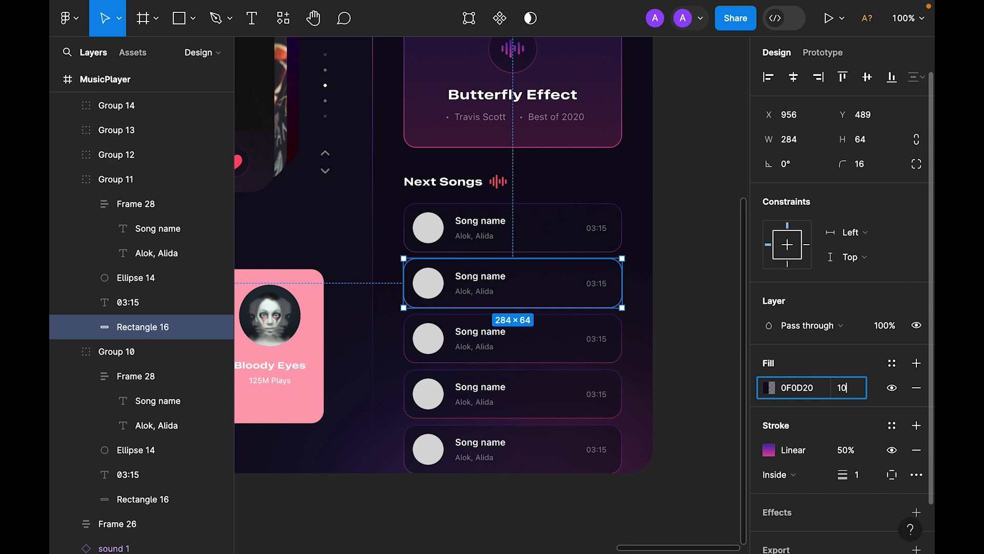
{"action": "left_click", "coordinate": [892, 362]}
{"action": "left_click", "coordinate": [608, 469]}
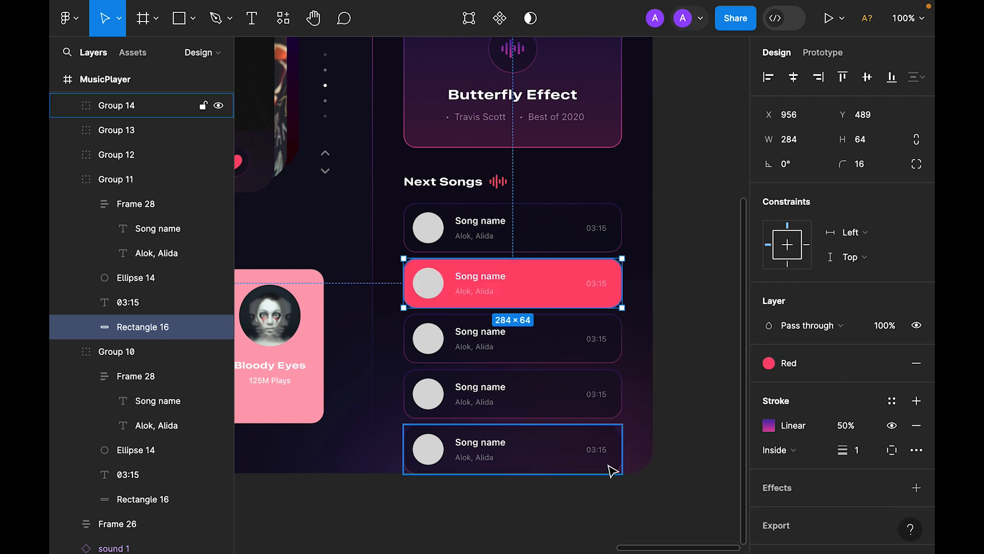
{"action": "left_click", "coordinate": [700, 256]}
{"action": "scroll", "coordinate": [698, 266], "scroll_direction": "down", "scroll_amount": 3}
{"action": "double_click", "coordinate": [564, 215]}
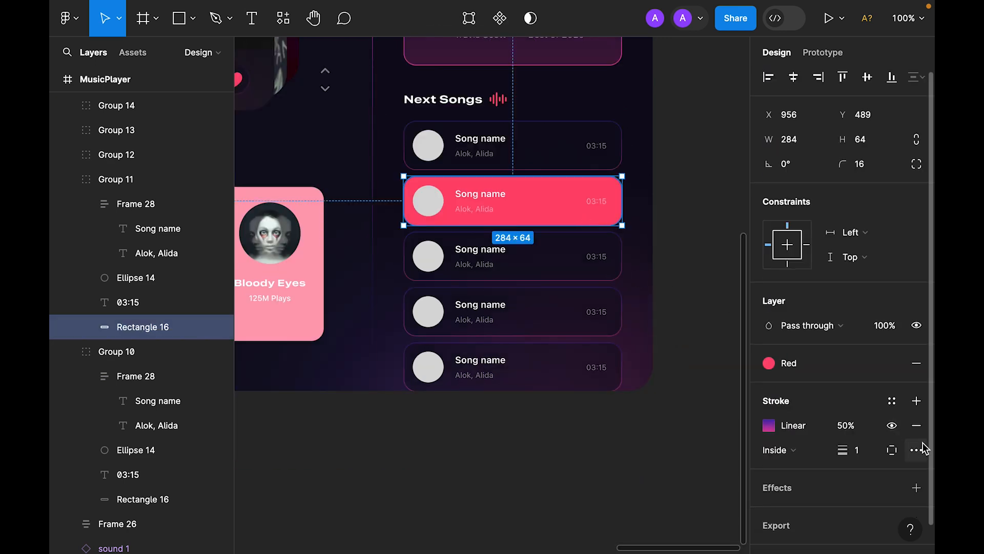
{"action": "left_click", "coordinate": [917, 426]}
{"action": "left_click", "coordinate": [703, 318]}
{"action": "scroll", "coordinate": [534, 185], "scroll_direction": "up", "scroll_amount": 2}
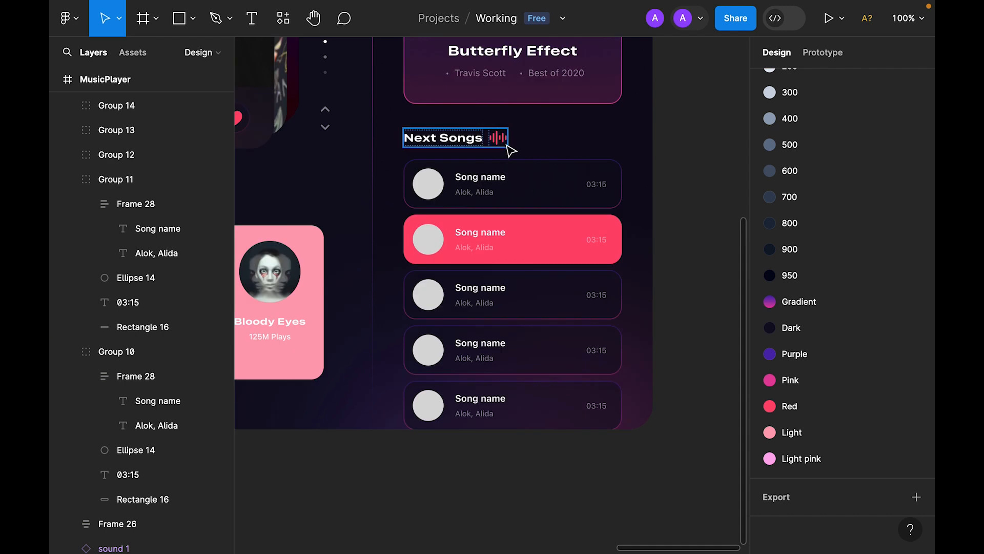
Step: Copy the sound icon from the Next Songs heading and place the copy just outside the red row's left edge
{"action": "left_click", "coordinate": [506, 147]}
{"action": "left_click", "coordinate": [498, 143]}
{"action": "left_click", "coordinate": [644, 255]}
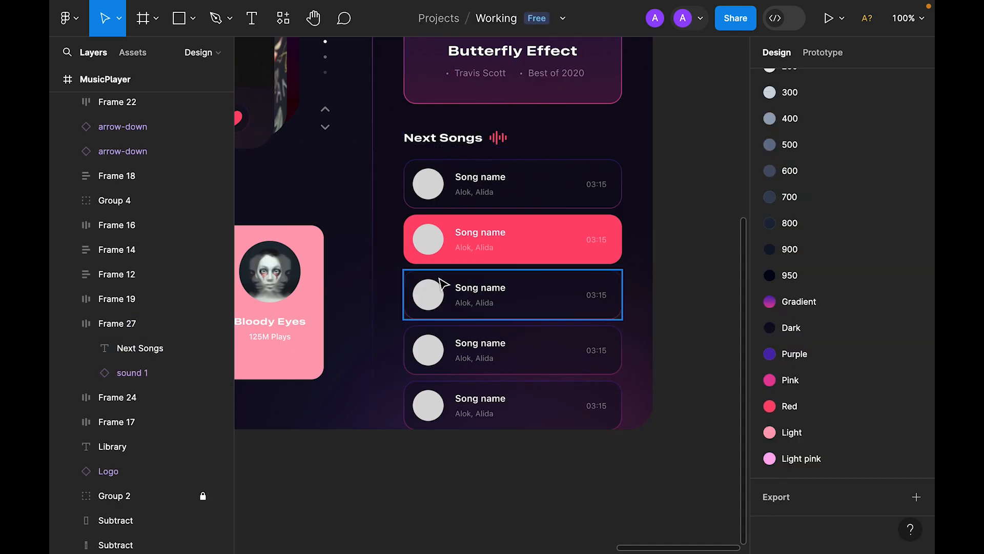
{"action": "left_click", "coordinate": [391, 240]}
{"action": "key", "text": "ctrl+v"}
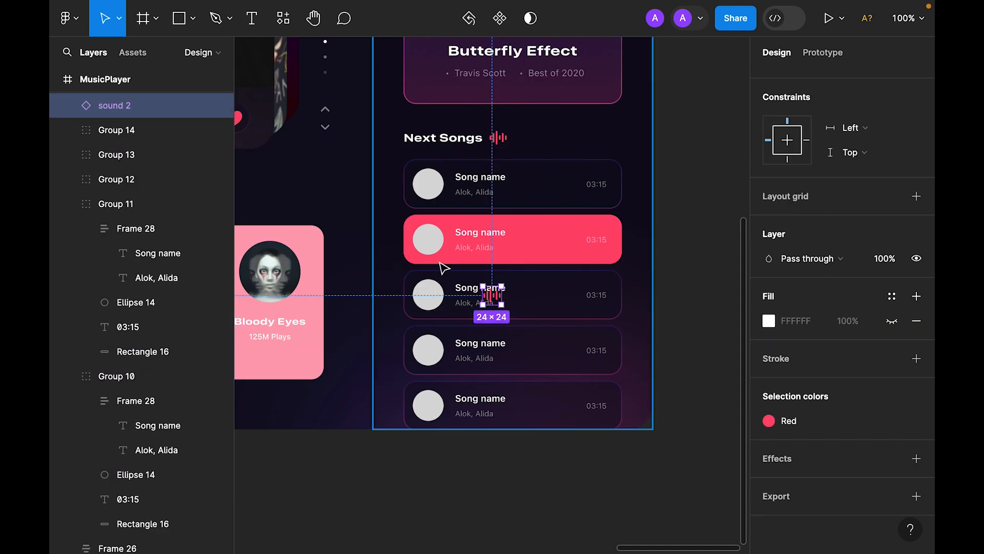
{"action": "left_click_drag", "start_coordinate": [490, 293], "coordinate": [379, 249]}
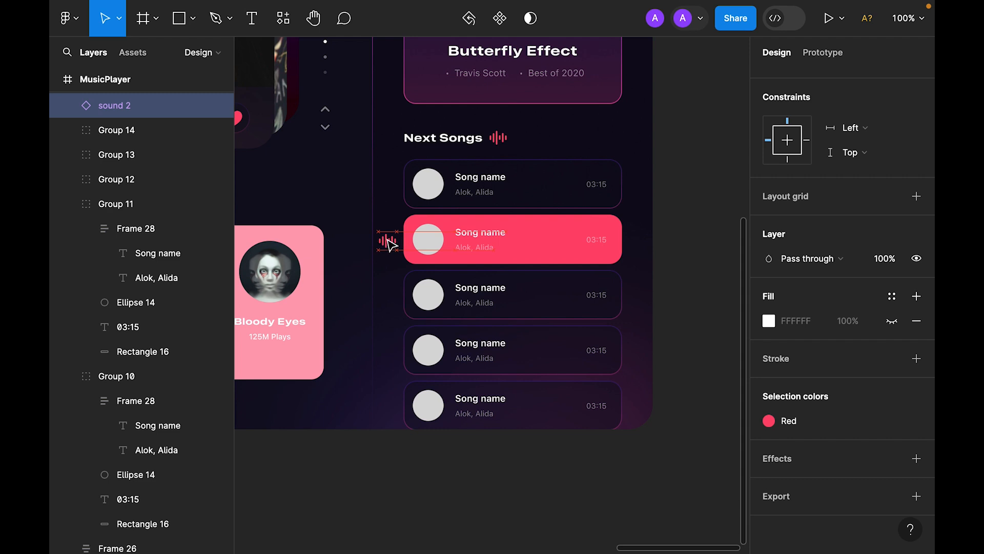
Step: Scale the copied sound icon to 18 × 18 and centre it vertically on the red song row
{"action": "key", "text": "k"}
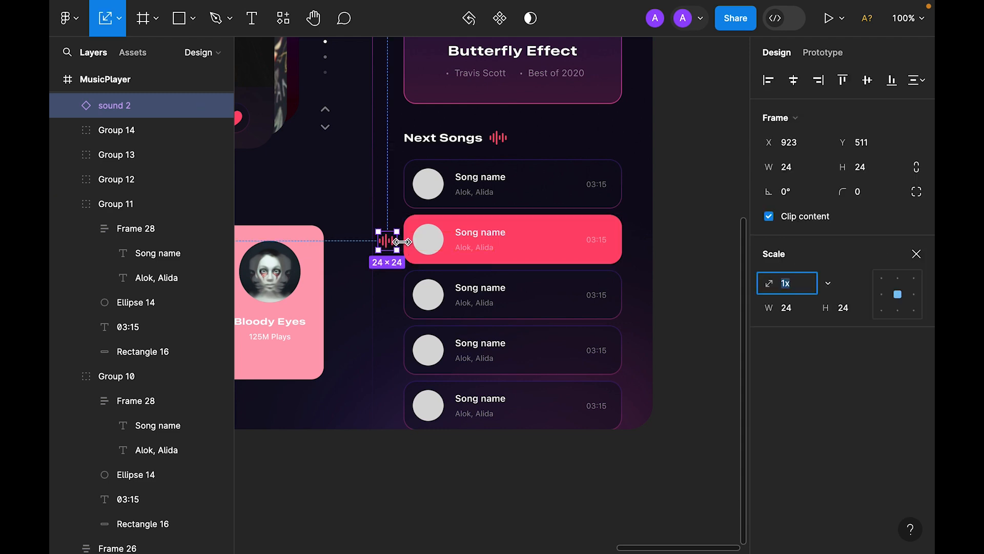
{"action": "left_click_drag", "start_coordinate": [394, 242], "coordinate": [393, 242]}
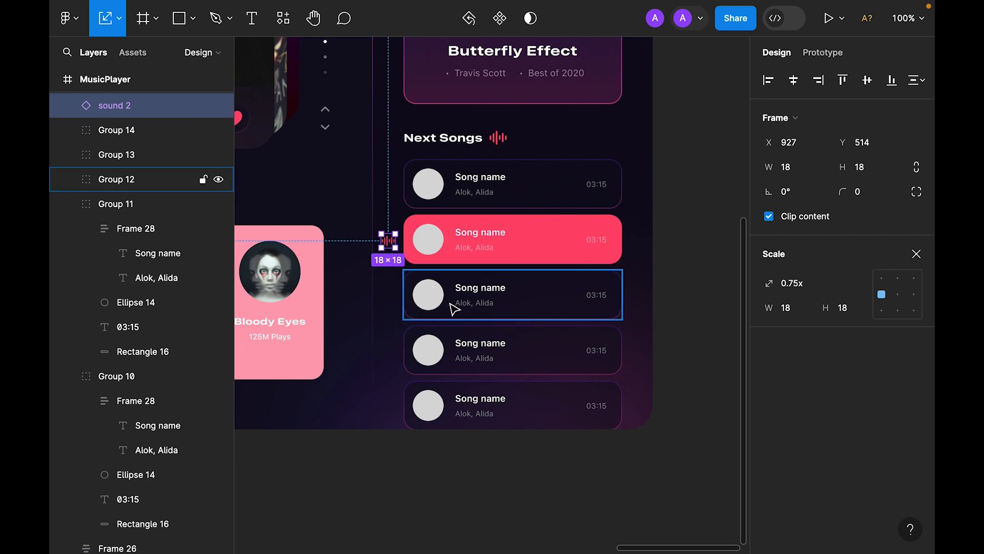
{"action": "key", "text": "v"}
{"action": "left_click", "coordinate": [522, 237], "text": "shift"}
{"action": "left_click", "coordinate": [867, 80]}
{"action": "left_click", "coordinate": [703, 222]}
Step: Change the first song row's title to "Dance Alone" and its artist line to "Kylie Minogue · 2024"
{"action": "scroll", "coordinate": [511, 191], "scroll_direction": "down", "scroll_amount": 1}
{"action": "left_click", "coordinate": [486, 176], "text": "ctrl"}
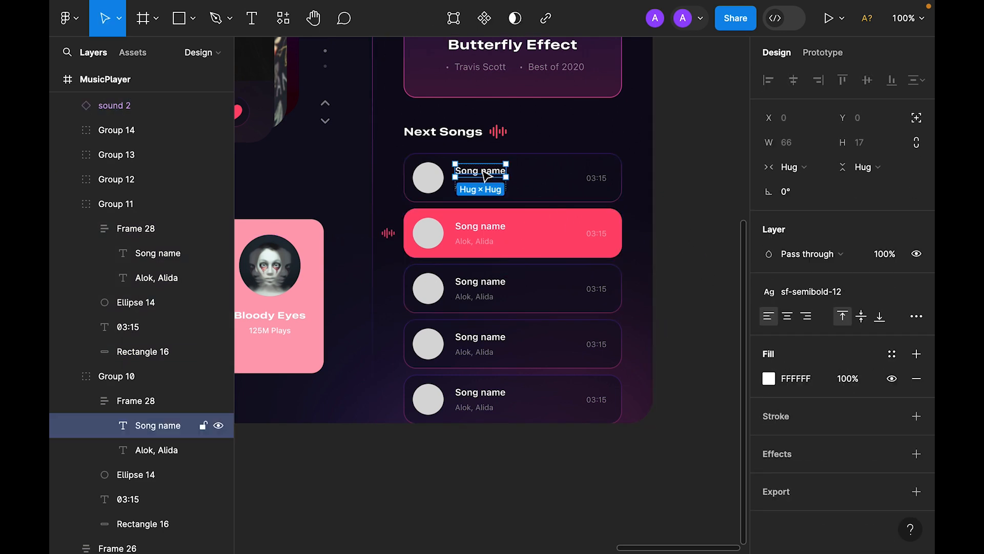
{"action": "double_click", "coordinate": [486, 172]}
{"action": "type", "text": "Dance Alone"}
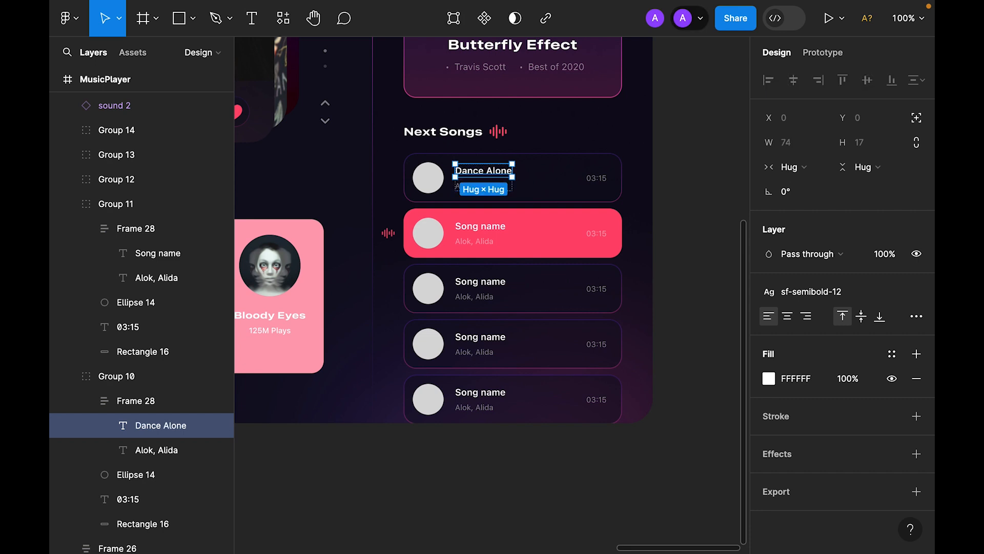
{"action": "left_click", "coordinate": [480, 186], "text": "ctrl"}
{"action": "double_click", "coordinate": [479, 186]}
{"action": "type", "text": "Kylie Minogue · 2024"}
{"action": "key", "text": "Escape"}
{"action": "key", "text": "Escape"}
Step: Change the red song row's title to "Flowers" and its artist line to "lost. · 2023"
{"action": "double_click", "coordinate": [500, 224]}
{"action": "type", "text": "Flowers"}
{"action": "key", "text": "Escape"}
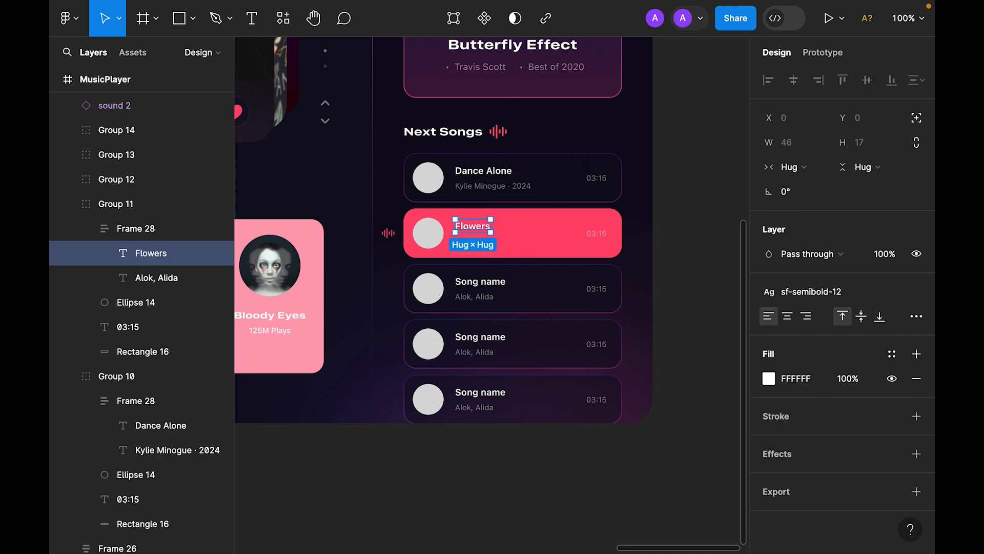
{"action": "double_click", "coordinate": [471, 241]}
{"action": "type", "text": "lost. · 2023"}
{"action": "key", "text": "Escape"}
Step: Change the third song row's title to "Paint The Town Red" and its artist line to "Doja Cat · 2023"
{"action": "double_click", "coordinate": [480, 281]}
{"action": "type", "text": "Paint The Town Red"}
{"action": "key", "text": "Escape"}
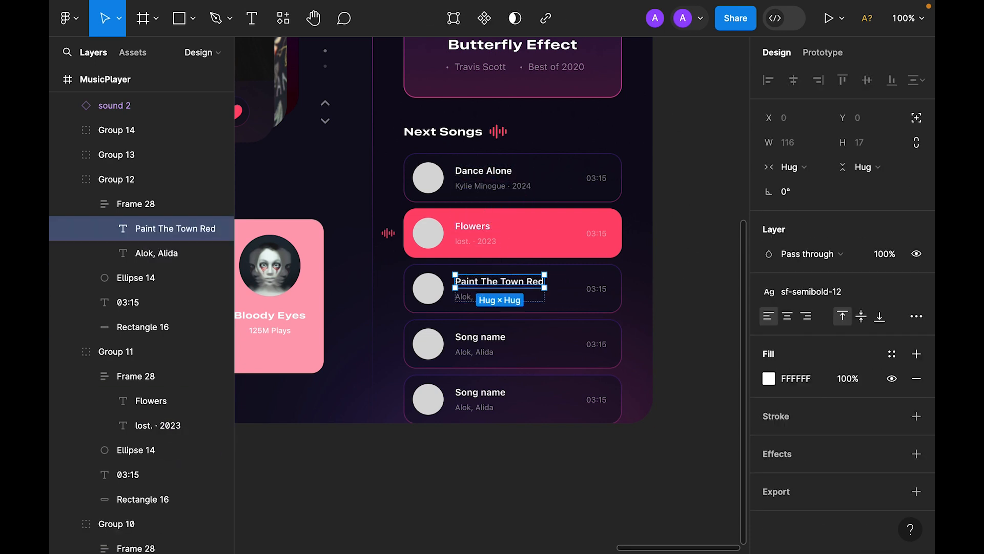
{"action": "double_click", "coordinate": [473, 298]}
{"action": "type", "text": "Doja Cat · 2023"}
{"action": "key", "text": "Escape"}
Step: Change the fourth song row's title to "Who I Am" and its artist line to "Alan Walker · 2024"
{"action": "double_click", "coordinate": [484, 337]}
{"action": "type", "text": "Who I Am"}
{"action": "double_click", "coordinate": [490, 354]}
{"action": "type", "text": "Alan Walker · 2024"}
{"action": "key", "text": "Escape"}
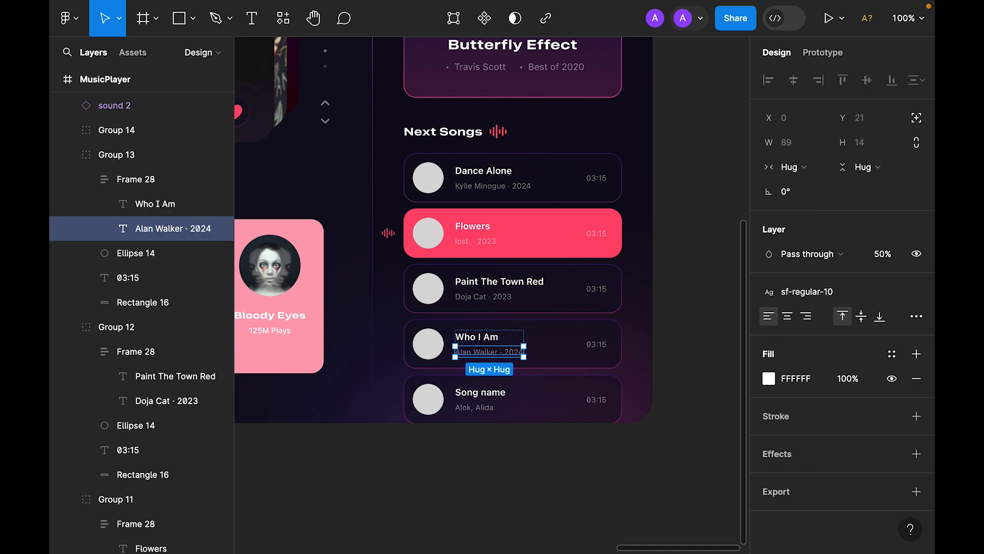
Step: Change the fifth song row's title to "At My Worst" and its artist line to "Timmy Commerford · 2021"
{"action": "double_click", "coordinate": [480, 393]}
{"action": "type", "text": "At My Worst"}
{"action": "double_click", "coordinate": [478, 408]}
{"action": "type", "text": "Timmy Commerford · 2021"}
Step: Set the duration of the Dance Alone row to 04:30 and of the Paint The Town Red row to 05:00
{"action": "double_click", "coordinate": [596, 178]}
{"action": "type", "text": "04:30"}
{"action": "double_click", "coordinate": [597, 289]}
{"action": "type", "text": "05:15"}
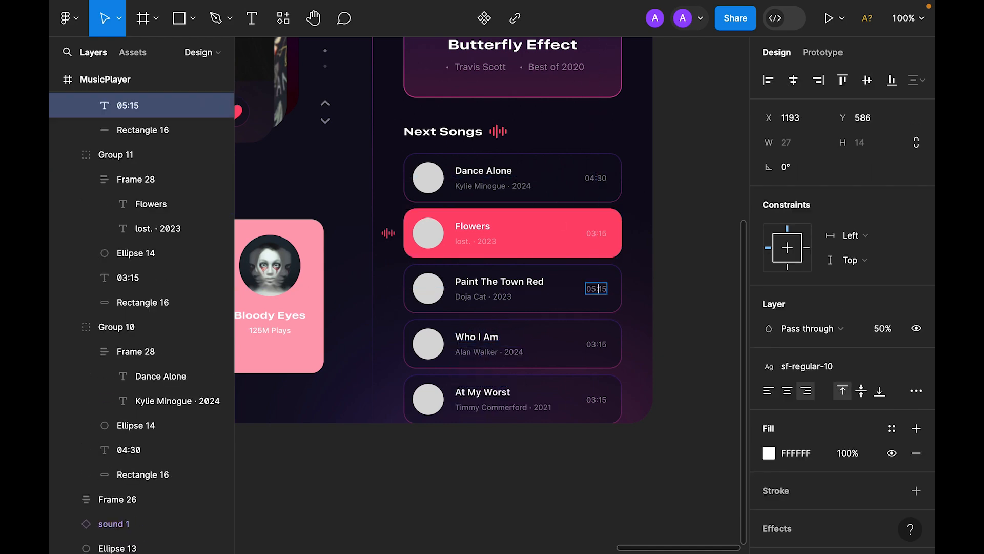
{"action": "key", "text": "Delete"}
{"action": "key", "text": "Delete"}
{"action": "type", "text": "00"}
Step: Set the duration of the Who I Am row to 04:10
{"action": "double_click", "coordinate": [597, 344]}
{"action": "type", "text": "04:10"}
{"action": "key", "text": "Escape"}
{"action": "key", "text": "Escape"}
{"action": "double_click", "coordinate": [600, 400]}
{"action": "key", "text": "Escape"}
{"action": "key", "text": "Escape"}
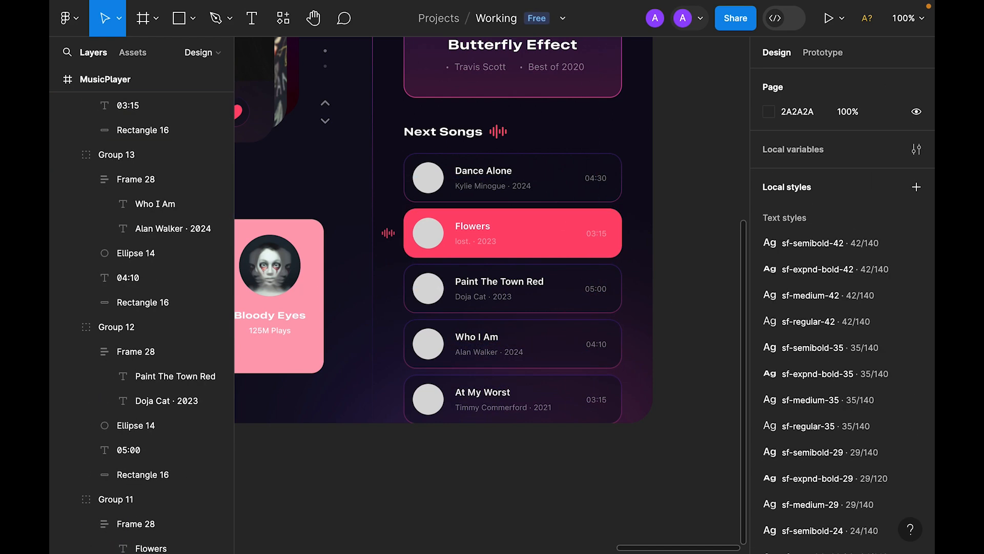
Step: Replace the grey circle in the Dance Alone row with the copied round cover image
{"action": "right_click", "coordinate": [431, 181]}
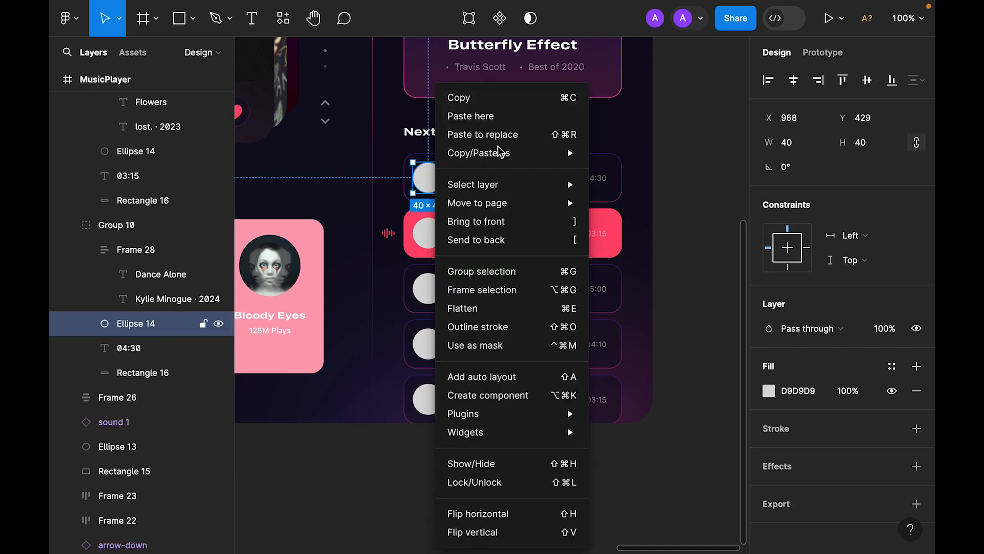
{"action": "left_click", "coordinate": [507, 134]}
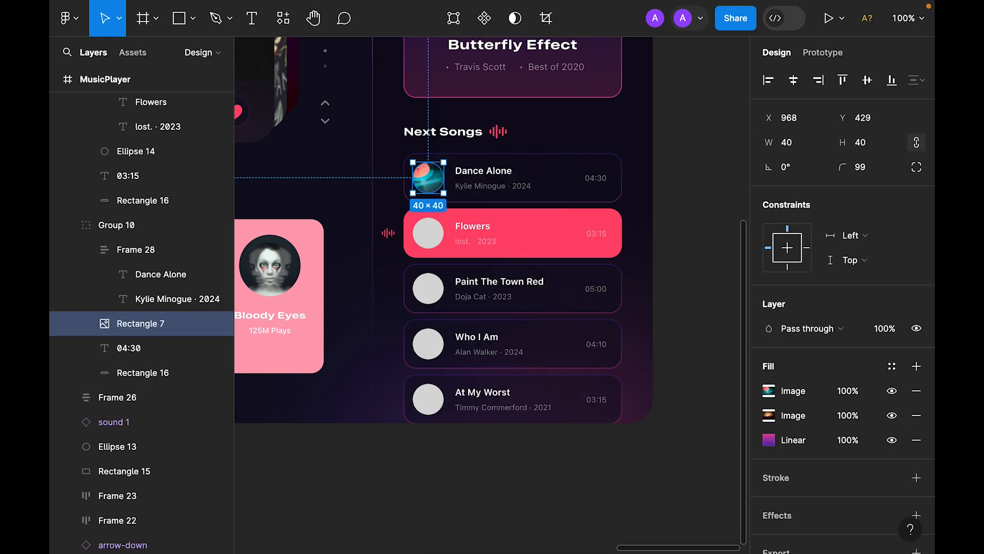
Step: Paste the Flowers cover image into the Currently Playing card, move the sound icon aside and place the image over the card's circle
{"action": "scroll", "coordinate": [468, 144], "scroll_direction": "up", "scroll_amount": 3}
{"action": "left_click", "coordinate": [467, 144]}
{"action": "key", "text": "ctrl+v"}
{"action": "left_click_drag", "start_coordinate": [500, 295], "coordinate": [468, 131]}
{"action": "left_click", "coordinate": [545, 131]}
{"action": "left_click_drag", "start_coordinate": [587, 135], "coordinate": [595, 135]}
{"action": "left_click_drag", "start_coordinate": [466, 136], "coordinate": [526, 137]}
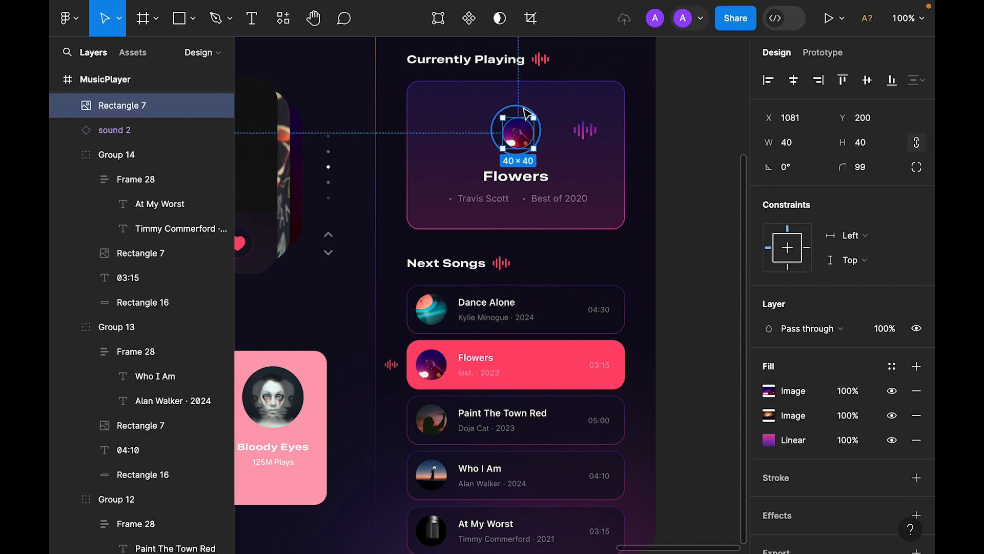
Step: Centre the cover image on the Currently Playing card's circle and enlarge it to 64 × 64
{"action": "left_click", "coordinate": [526, 112], "text": "shift"}
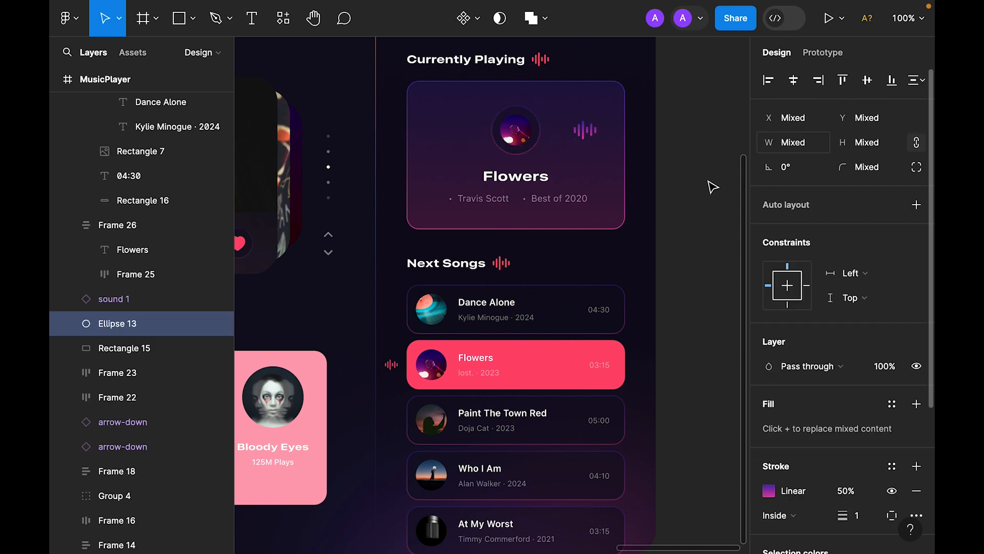
{"action": "key", "text": "Escape"}
{"action": "left_click", "coordinate": [517, 143]}
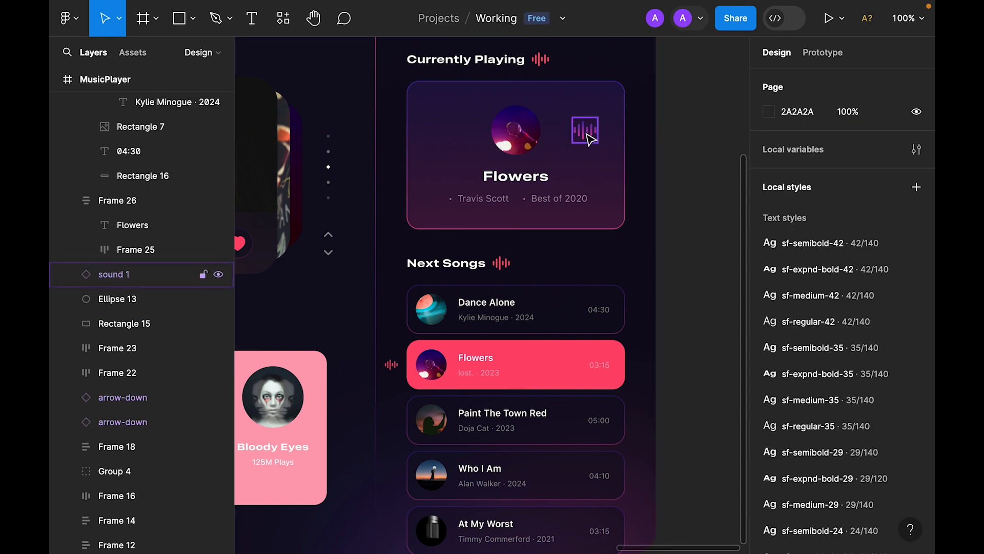
Step: Lower the purple sound icon slightly beside the cover image and bring the cover image to the front
{"action": "left_click_drag", "start_coordinate": [586, 134], "coordinate": [591, 144]}
{"action": "right_click", "coordinate": [537, 145]}
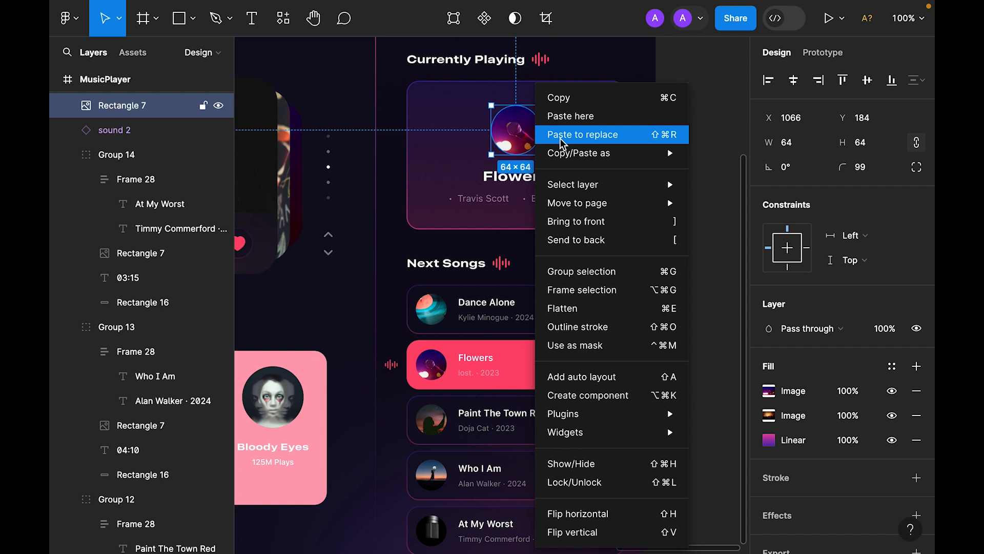
{"action": "left_click", "coordinate": [578, 222]}
{"action": "left_click", "coordinate": [635, 147]}
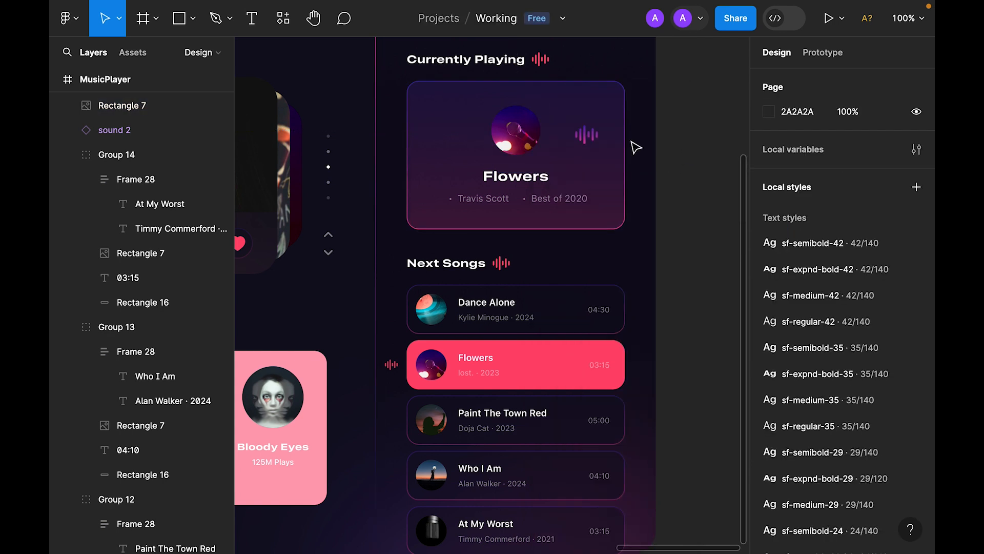
Step: Duplicate the 32 × 32 sound icon leftward five times to form a sound wave running behind the cover image
{"action": "left_click_drag", "start_coordinate": [590, 138], "coordinate": [547, 140]}
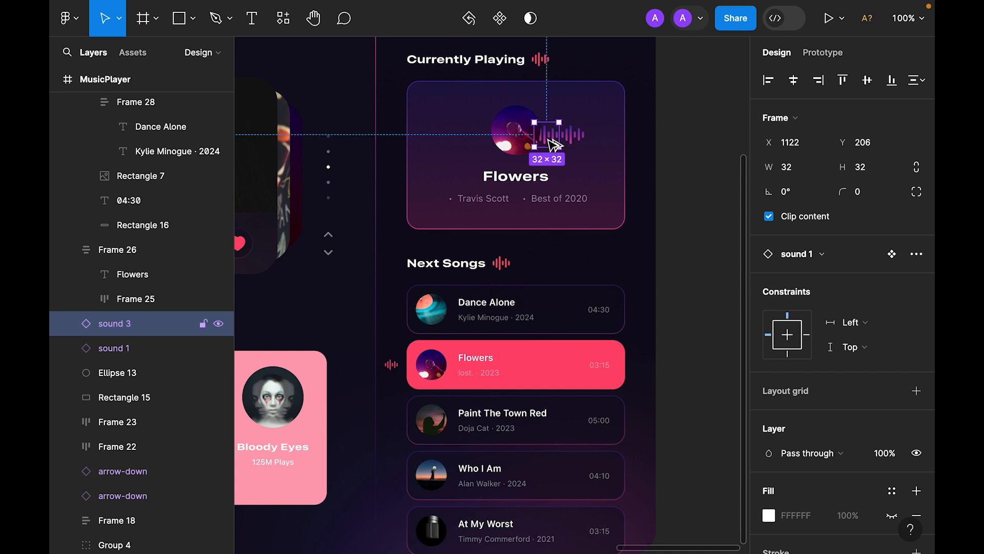
{"action": "key", "text": "super+d"}
{"action": "key", "text": "super+d"}
{"action": "key", "text": "super+d"}
{"action": "key", "text": "super+d"}
Step: Select all six sound icons in the Currently Playing card and group them
{"action": "left_click", "coordinate": [573, 135], "text": "shift"}
{"action": "left_click", "coordinate": [547, 134], "text": "shift"}
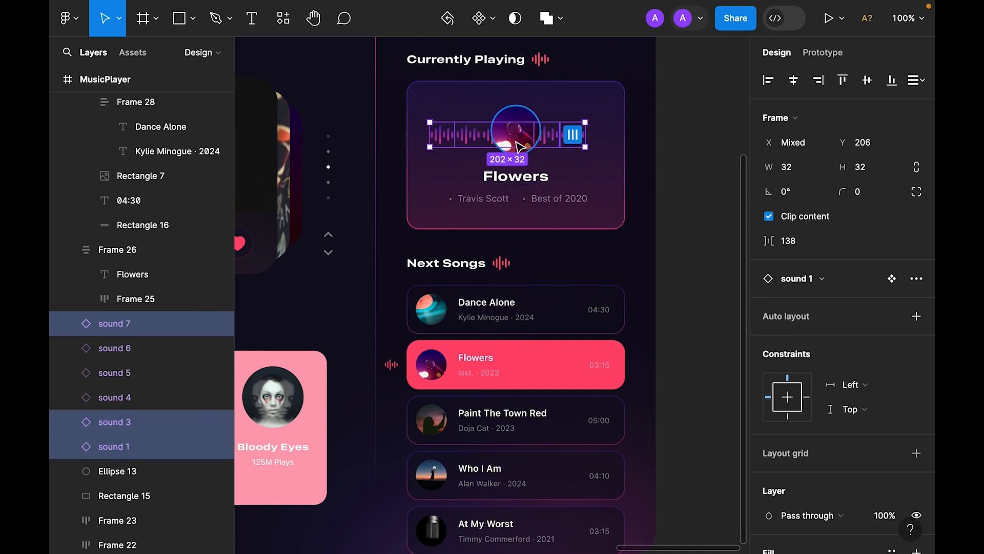
{"action": "left_click", "coordinate": [468, 134], "text": "shift"}
{"action": "left_click", "coordinate": [442, 134], "text": "shift"}
{"action": "left_click", "coordinate": [159, 324]}
{"action": "left_click", "coordinate": [126, 450], "text": "shift"}
{"action": "key", "text": "super+g"}
Step: Centre the sound wave group horizontally on the Currently Playing card
{"action": "left_click", "coordinate": [606, 167], "text": "shift"}
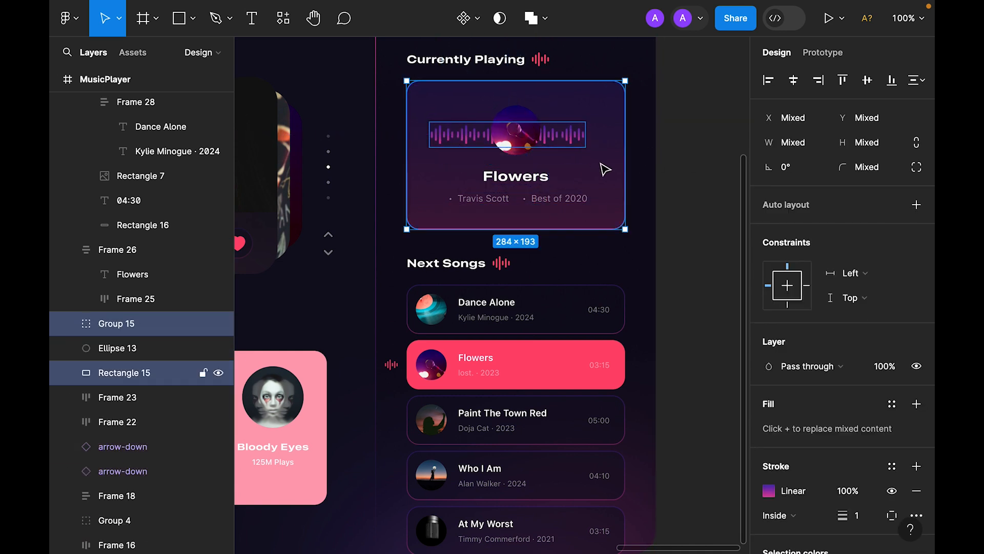
{"action": "left_click", "coordinate": [793, 80]}
{"action": "left_click", "coordinate": [723, 147]}
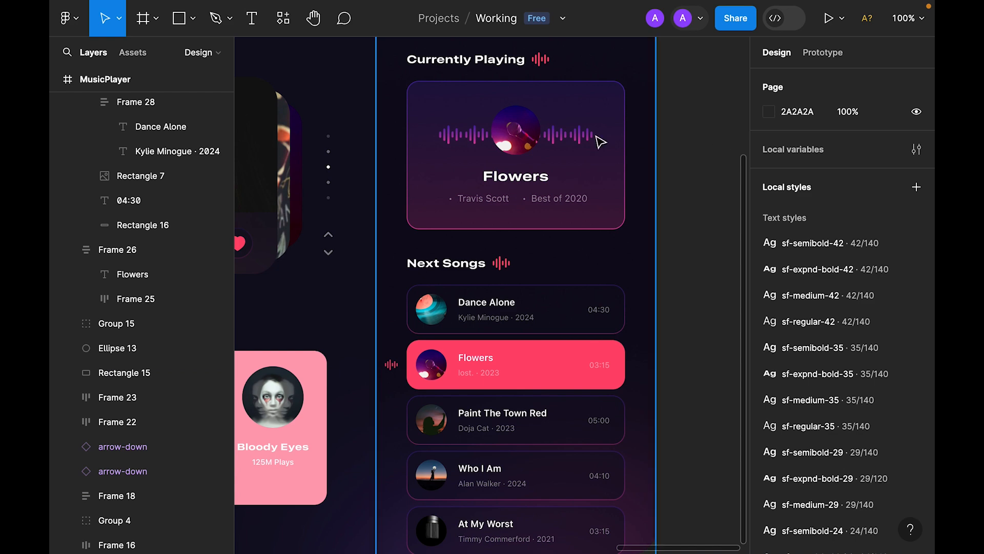
{"action": "left_click", "coordinate": [544, 145]}
{"action": "left_click", "coordinate": [730, 226]}
Step: Apply the Red color style to the View All labels beside Trending, Top Artists and Next Songs
{"action": "key", "text": "super+minus"}
{"action": "left_click_drag", "start_coordinate": [508, 456], "coordinate": [557, 462]}
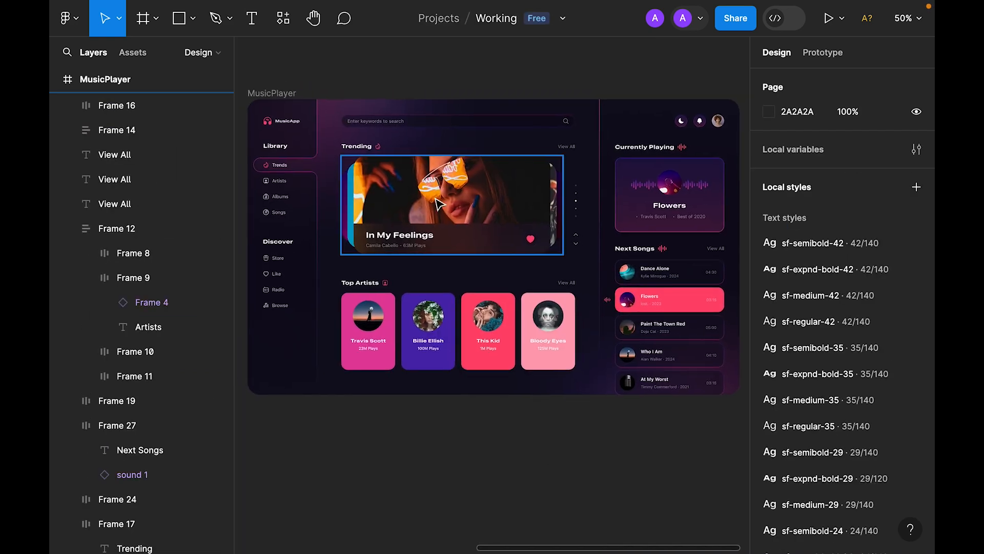
{"action": "left_click", "coordinate": [577, 287]}
{"action": "left_click", "coordinate": [567, 147], "text": "shift"}
{"action": "left_click", "coordinate": [613, 473]}
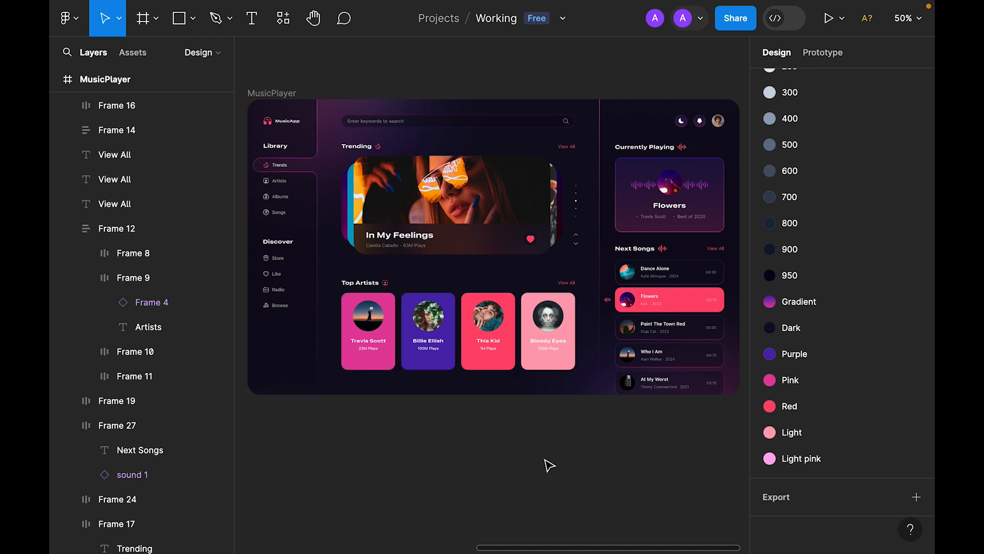
Step: Draw a rectangle near the lower-left corner of the MusicPlayer frame
{"action": "left_click", "coordinate": [180, 20]}
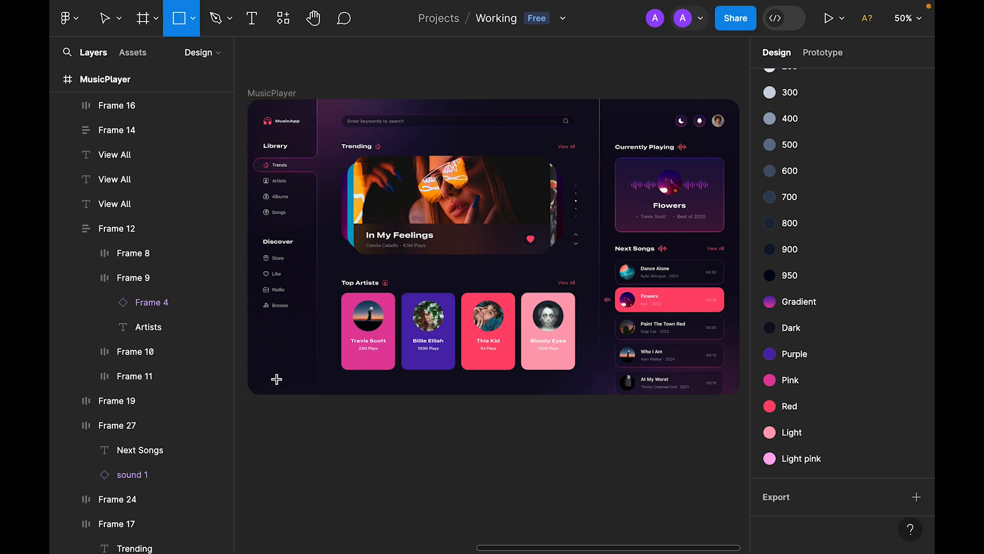